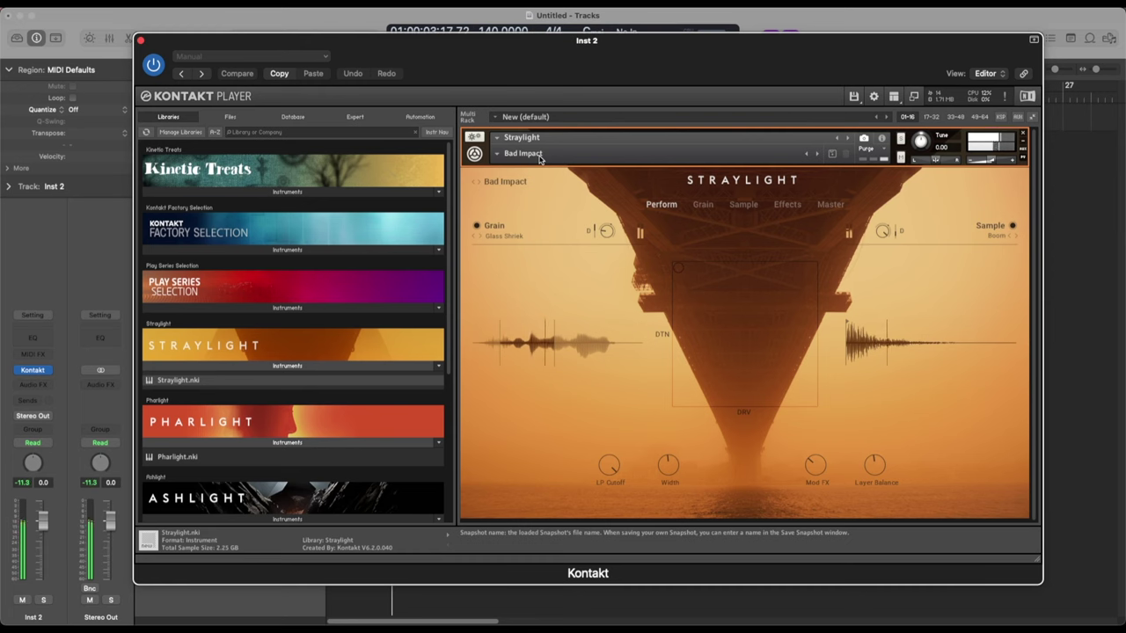
Audition the neighbouring Bee Hive Pad snapshot, and load the Dystopia snapshot from the Atmospheres category.
left_click(816, 153)
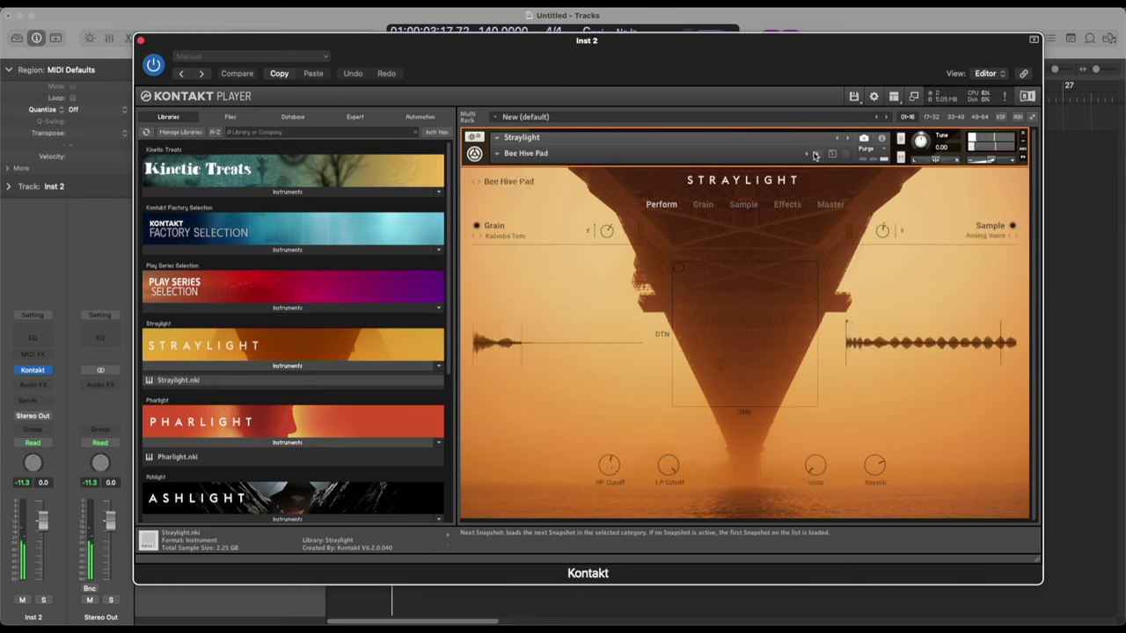
left_click(498, 154)
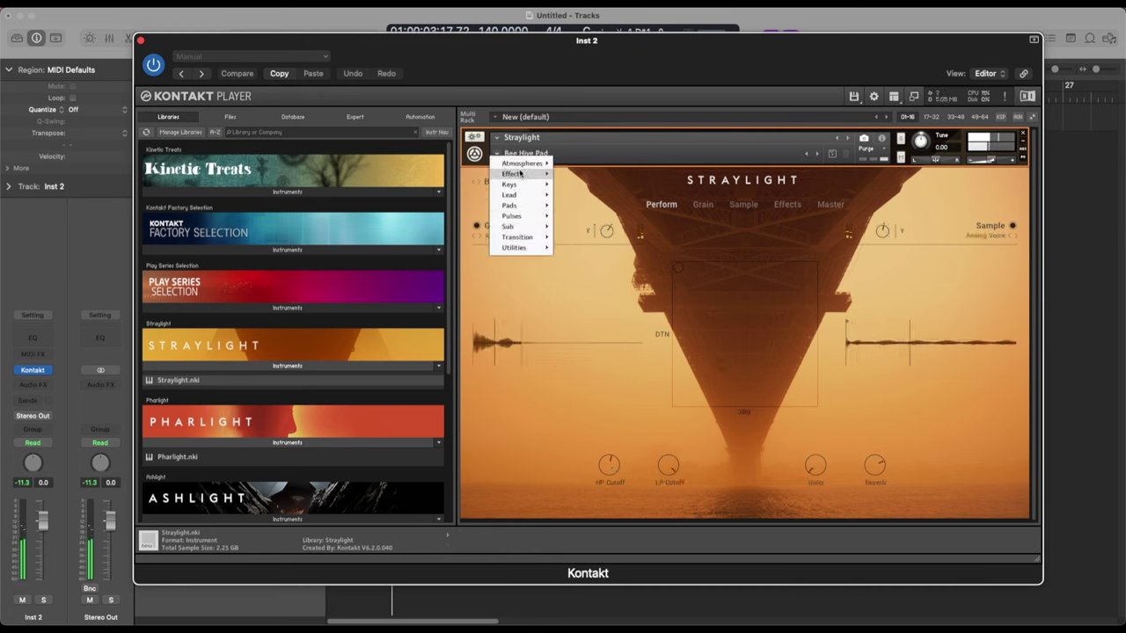
mouse_move(544, 176)
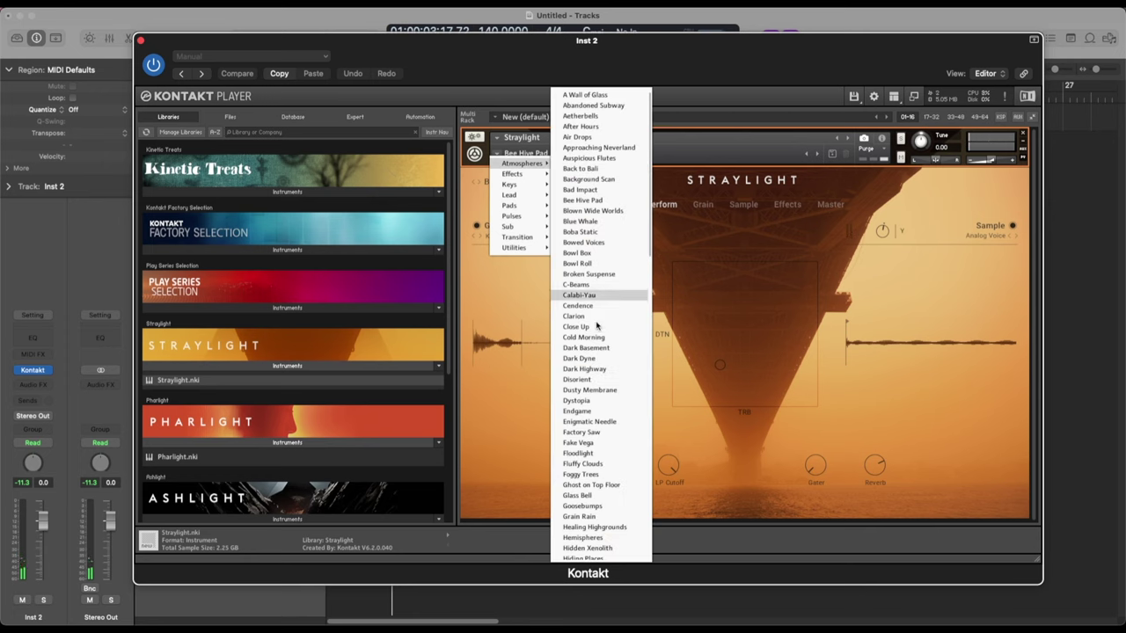
left_click(591, 399)
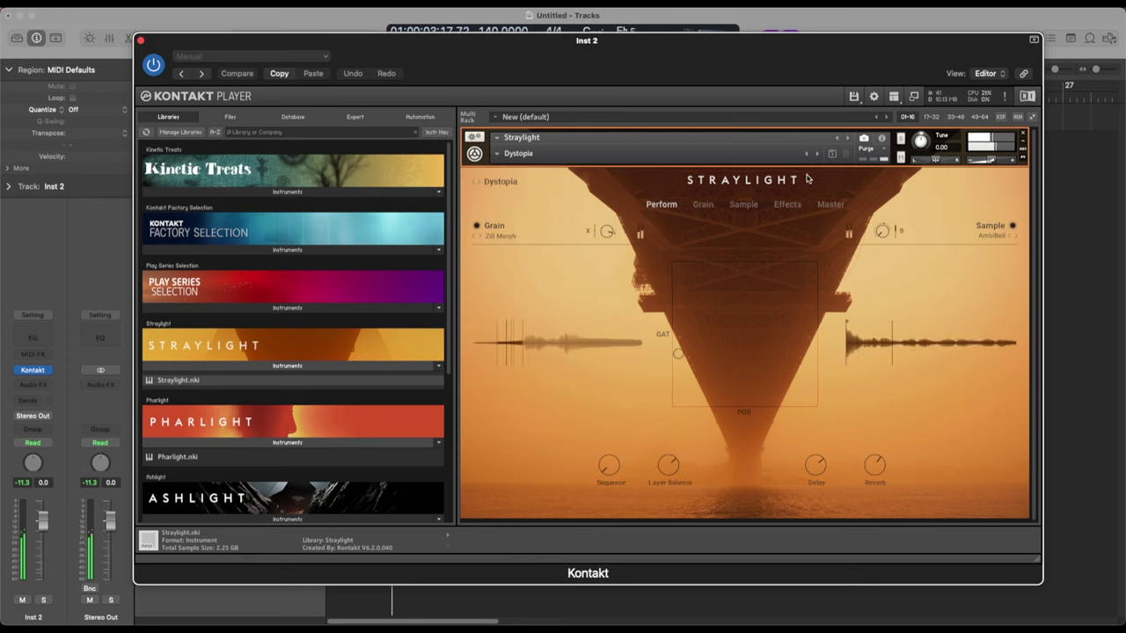
Advance to the Endgame snapshot, replace it with Grain Rain from Atmospheres, and try moving its XY pad handle.
left_click(816, 155)
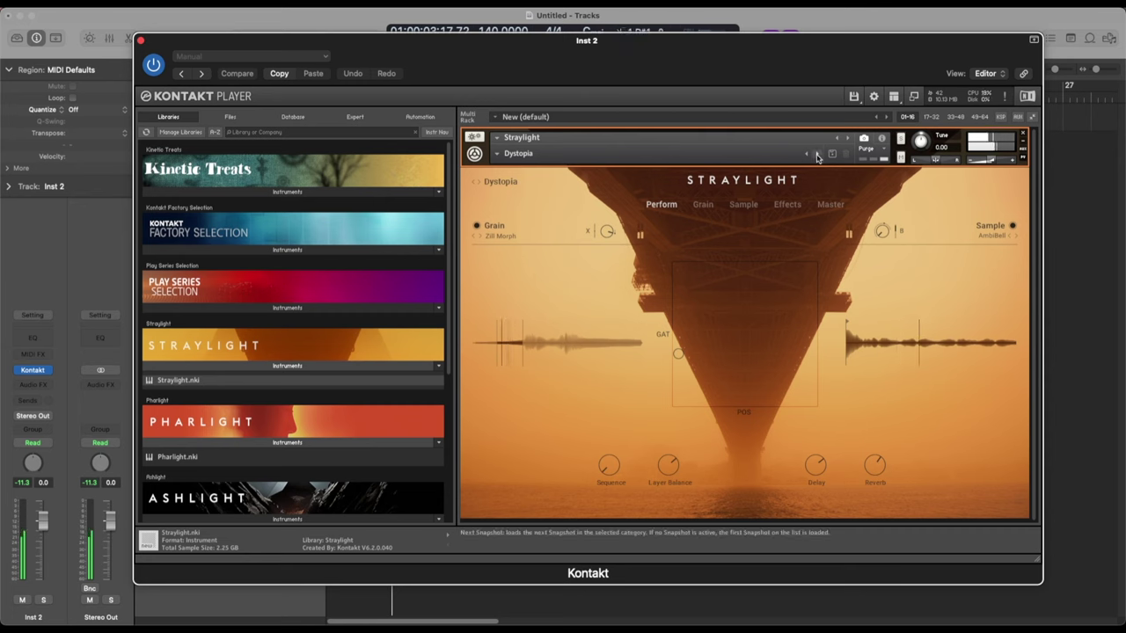
left_click(507, 156)
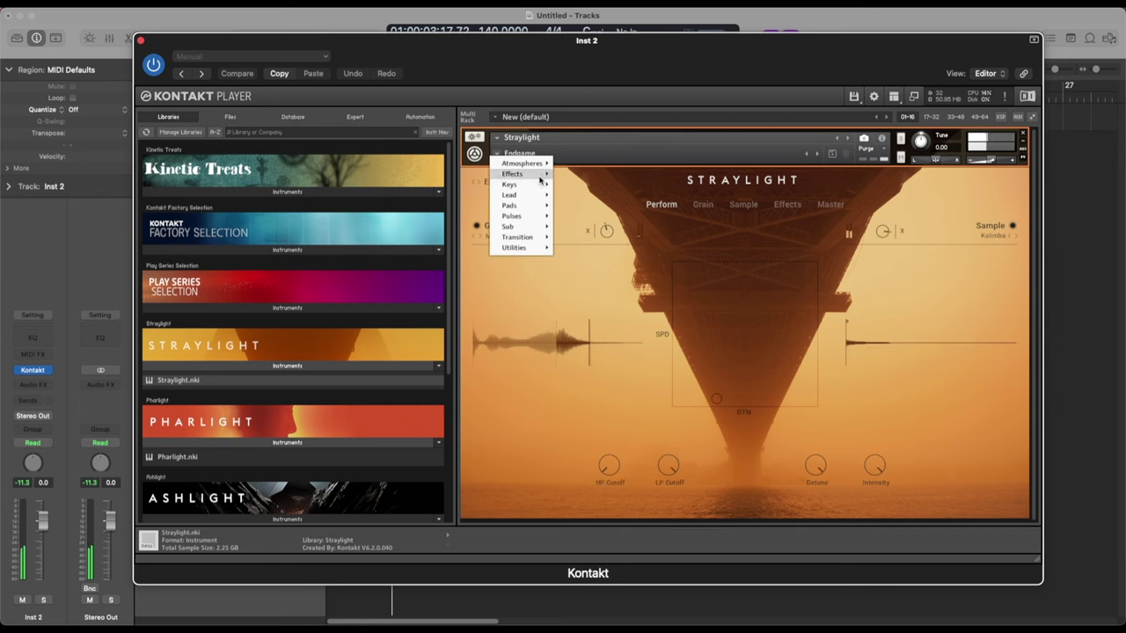
mouse_move(553, 165)
scroll(592, 436, "down", 3)
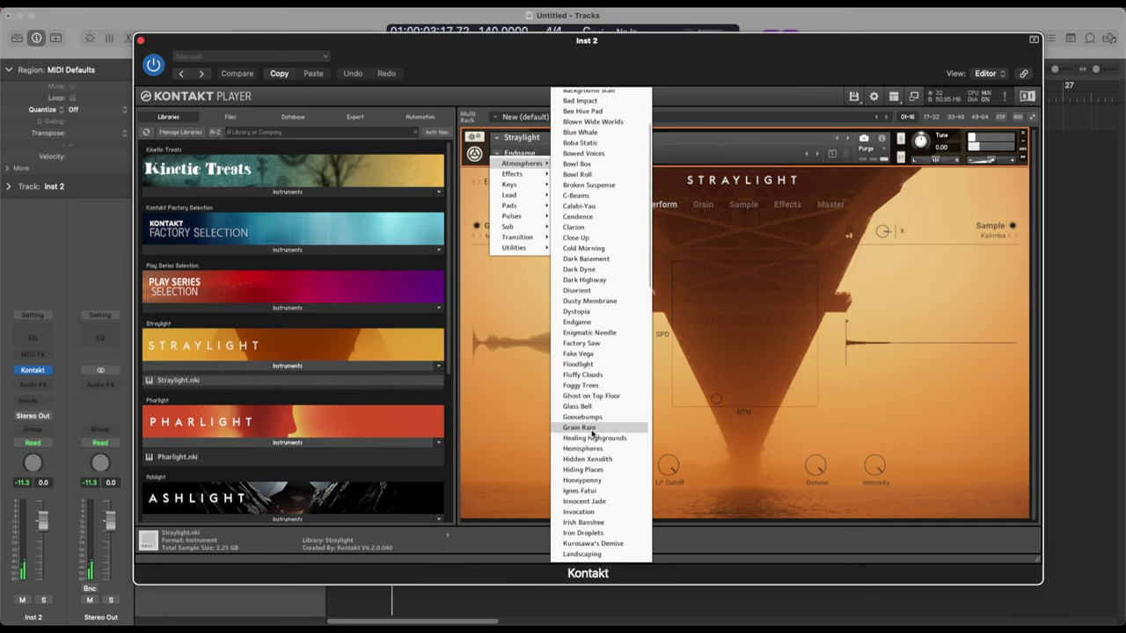
left_click(581, 427)
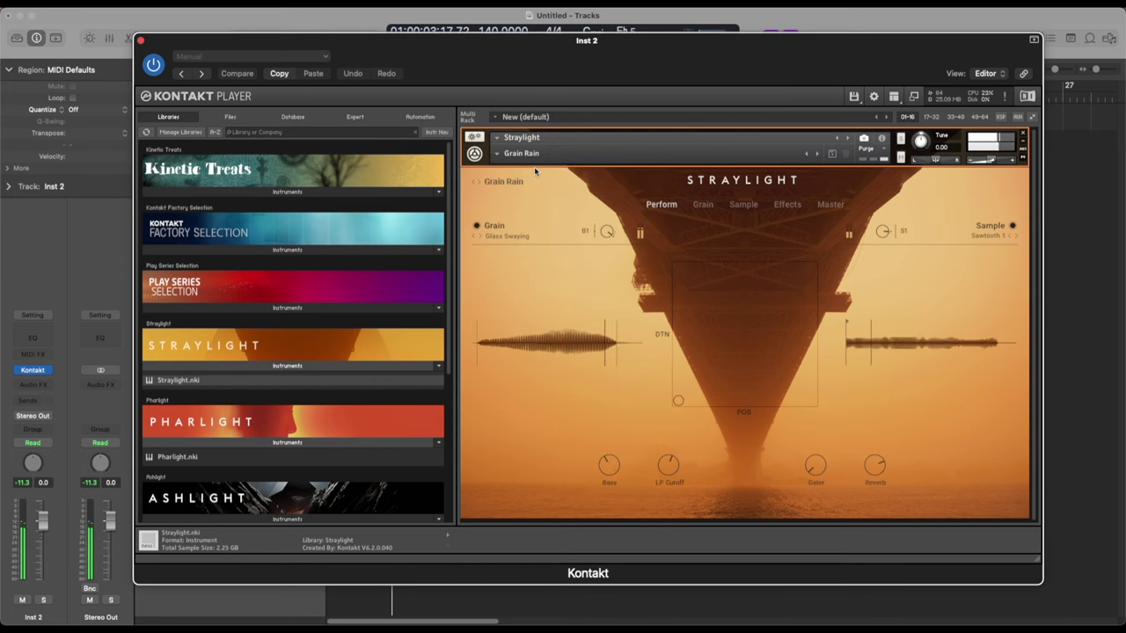
left_click_drag(685, 397, 684, 383)
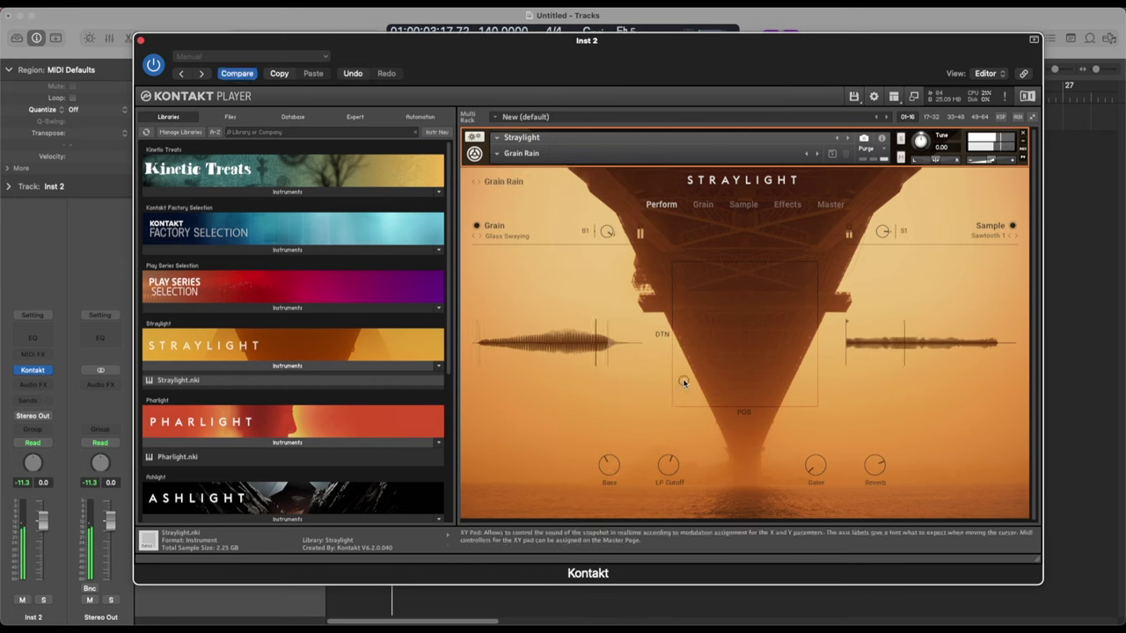
Load the Innocent Jade snapshot from the Atmospheres category to audition it.
left_click(522, 153)
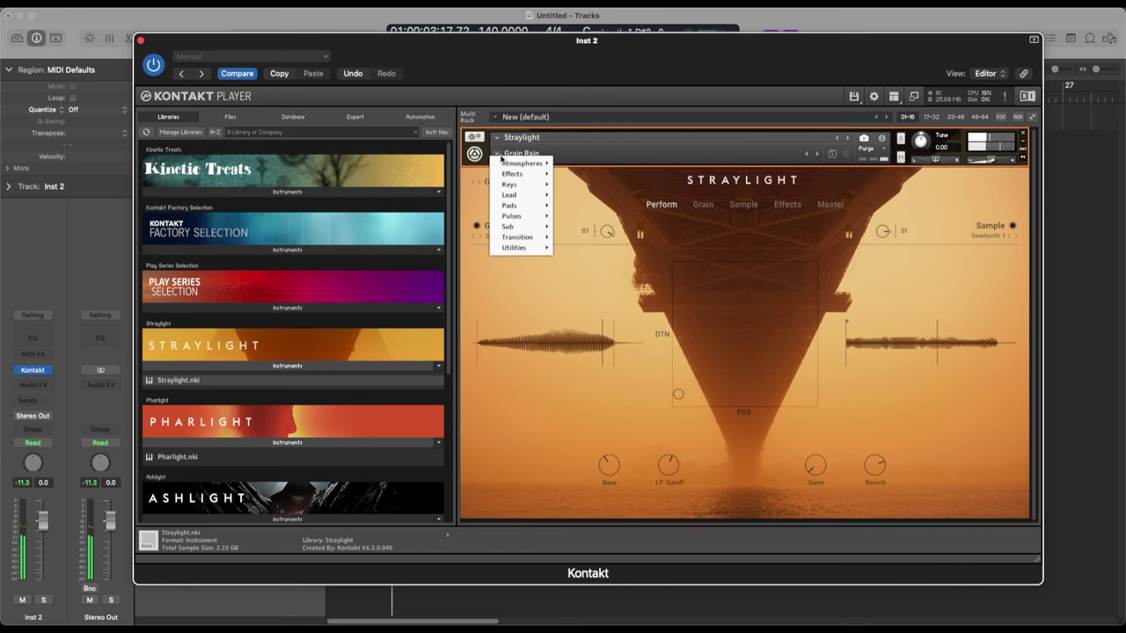
mouse_move(522, 164)
scroll(592, 349, "down", 4)
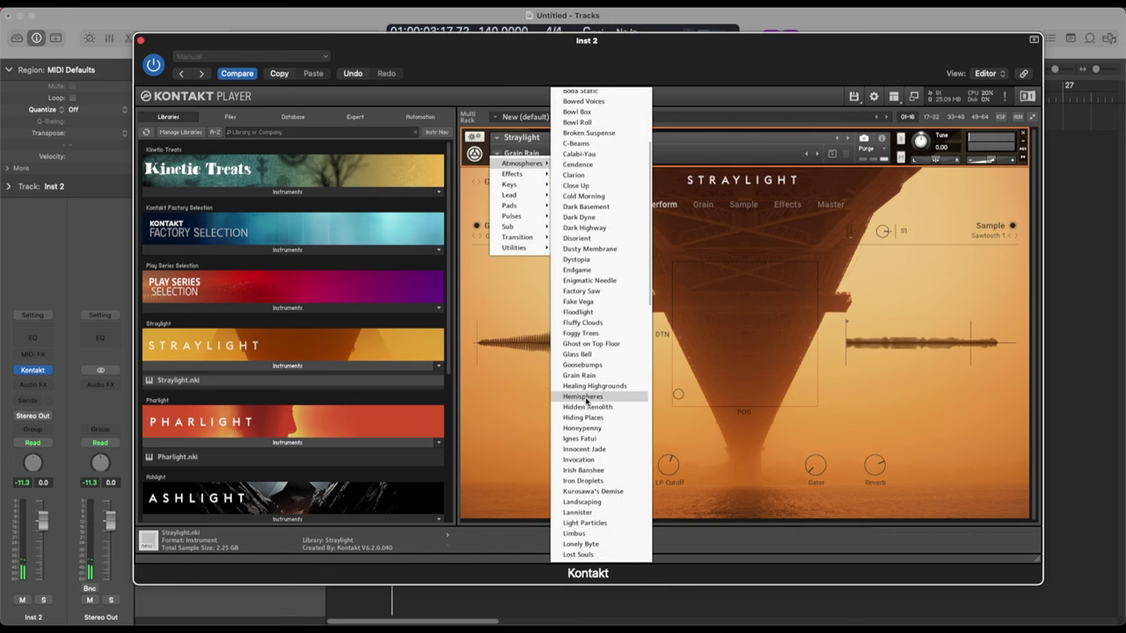
left_click(593, 451)
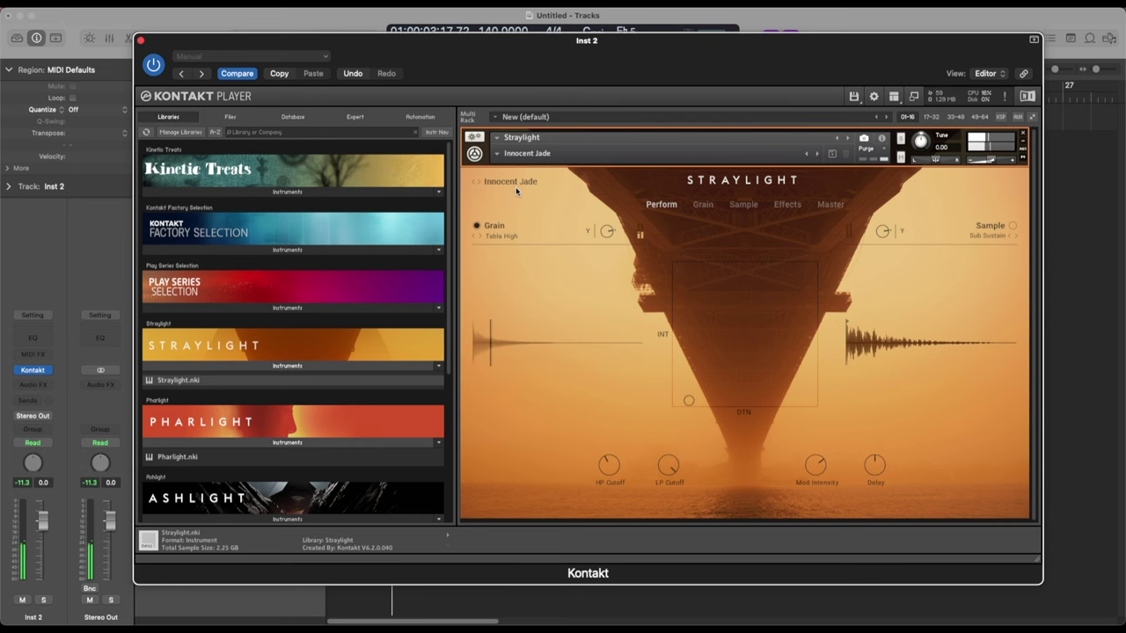
Load the Bee Hive Pad snapshot from Atmospheres, sweep its XY pad handle back to the lower edge, and close the instrument window.
left_click(497, 156)
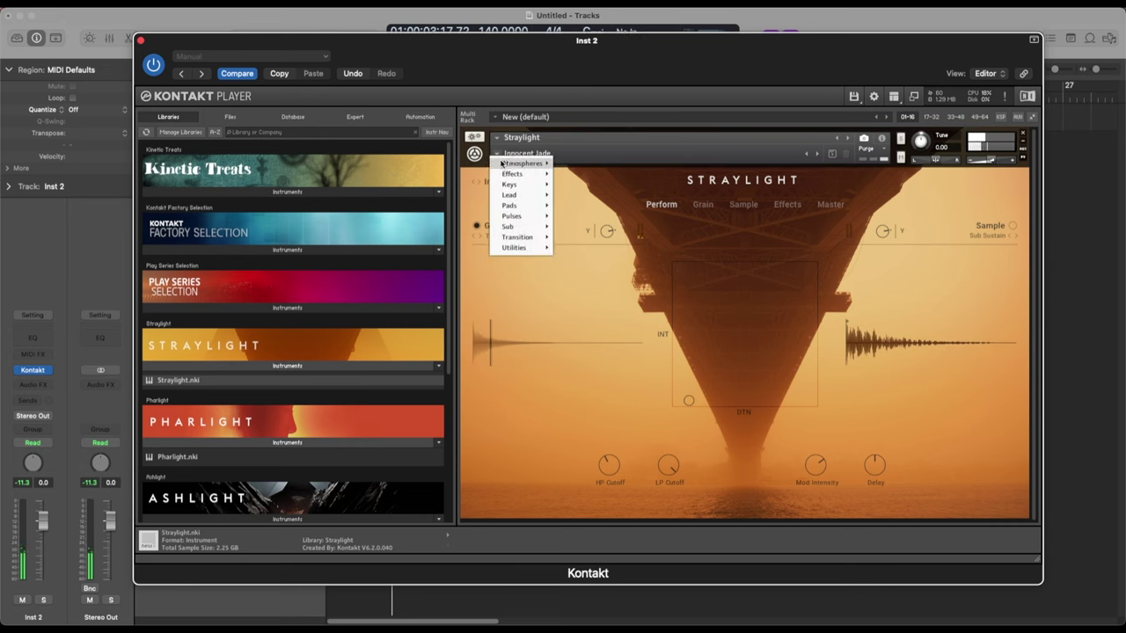
mouse_move(528, 164)
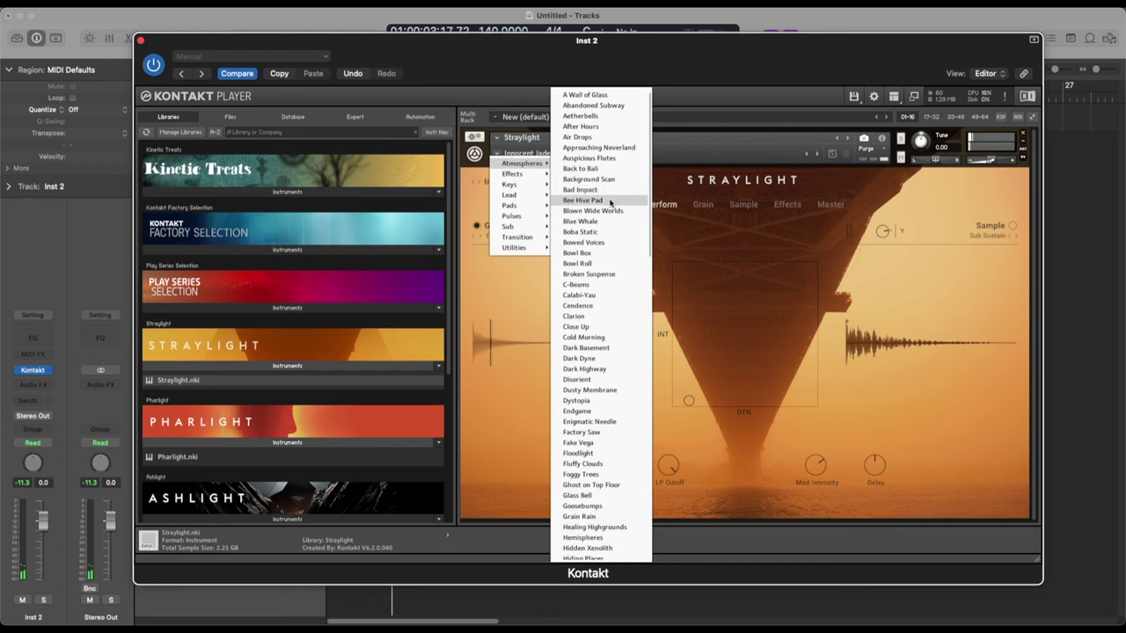
left_click(610, 200)
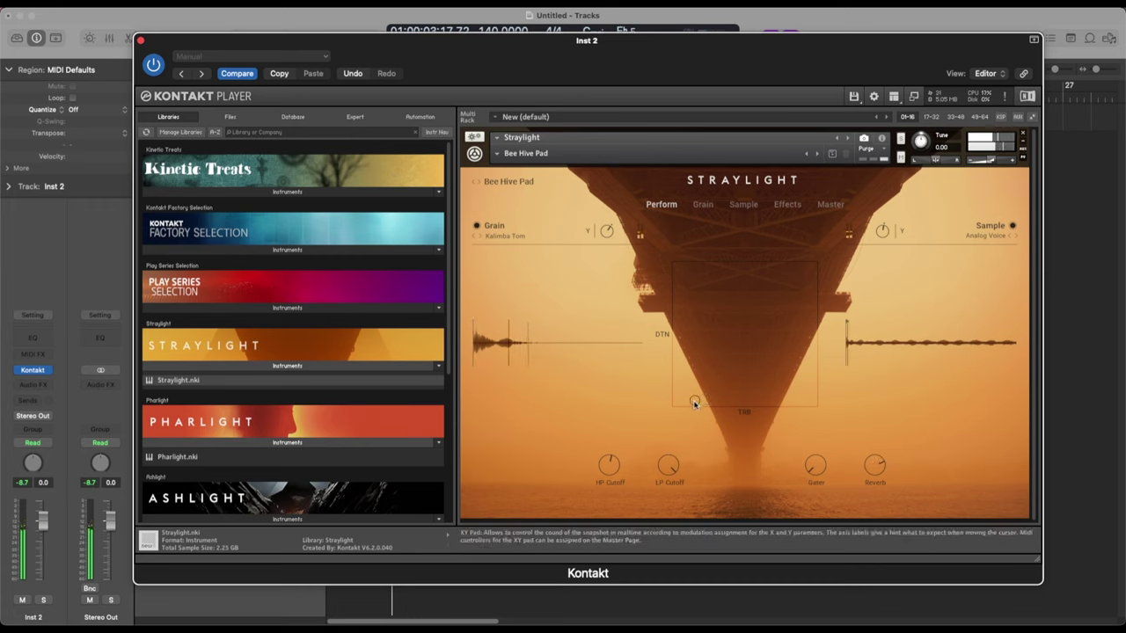
left_click_drag(694, 402, 697, 269)
left_click_drag(769, 277, 702, 408)
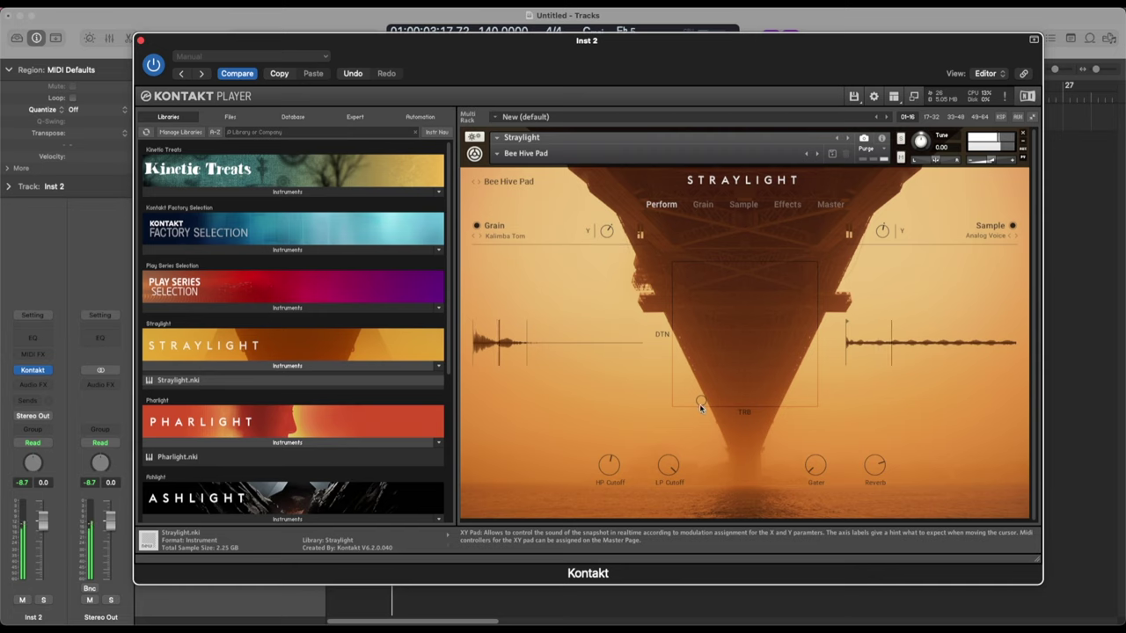
left_click(141, 41)
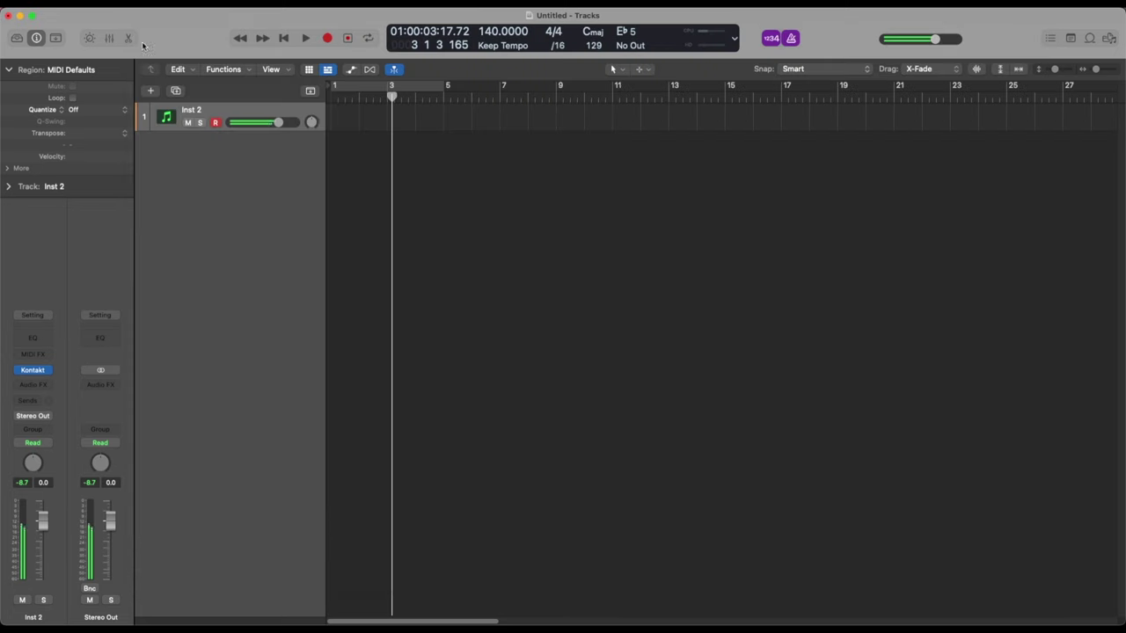
Record a held chord on the Inst 2 track from bar 1 to bar 5.
left_click(334, 94)
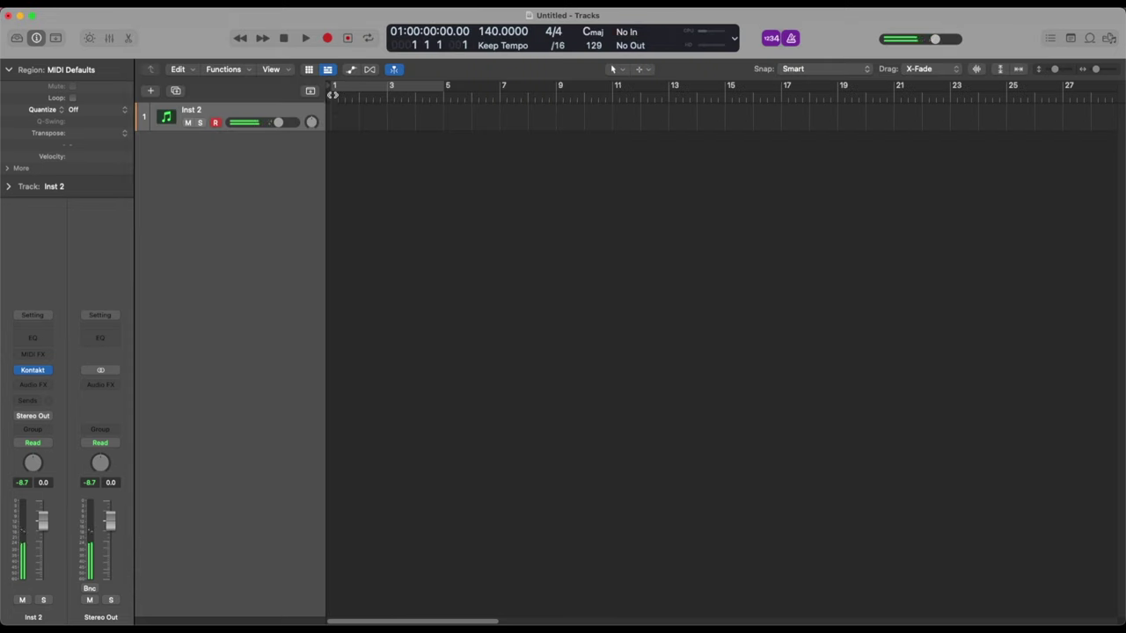
key("r")
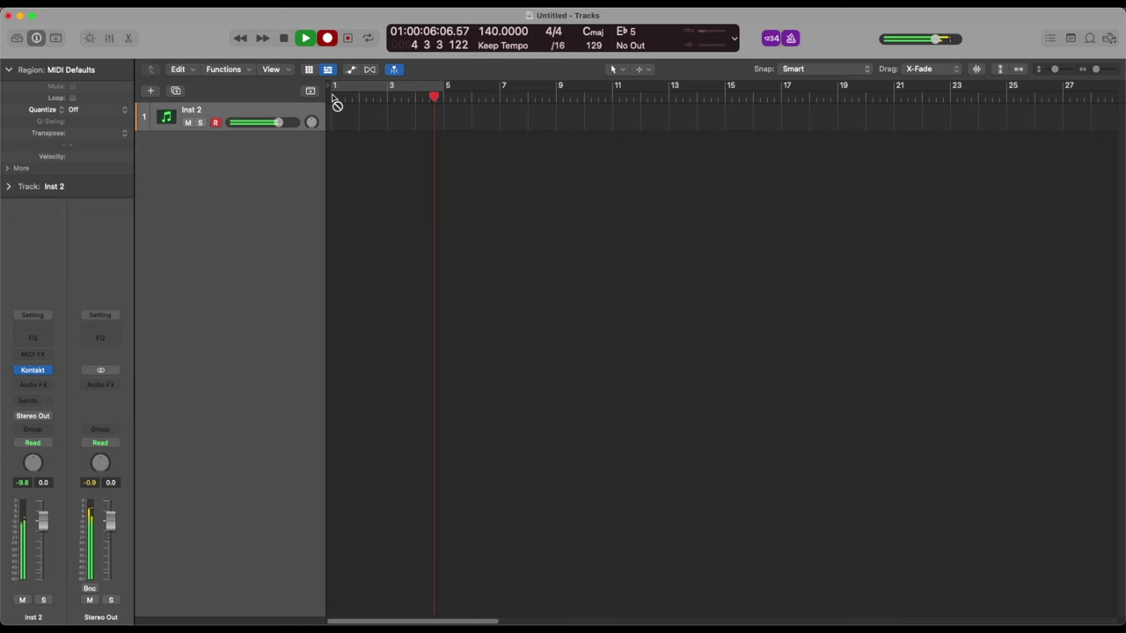
key("space")
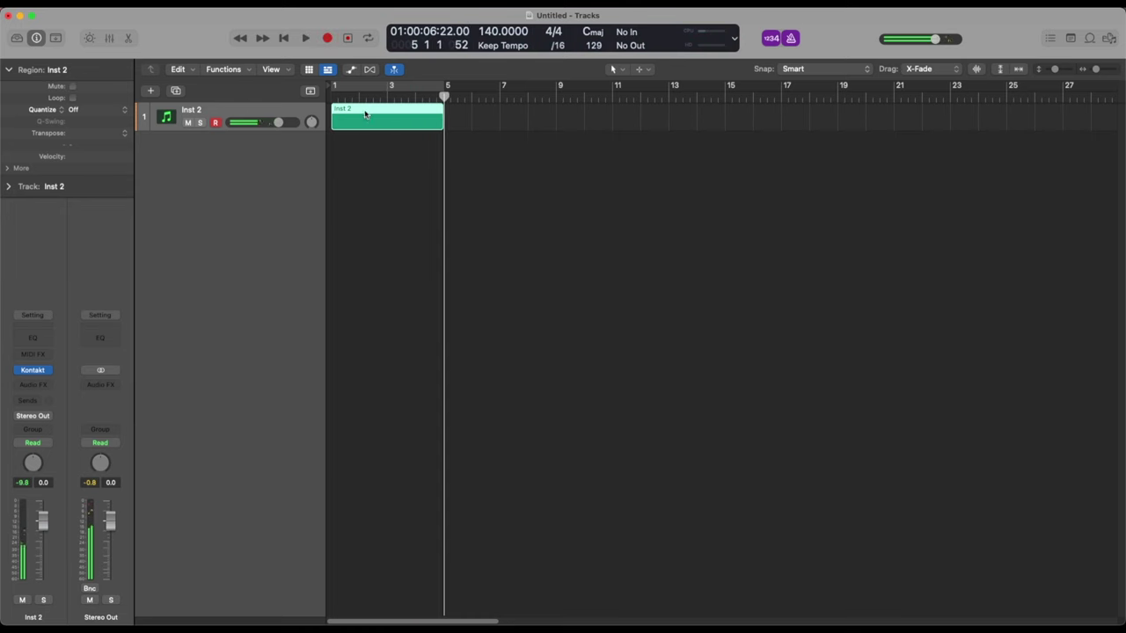
Open the recorded Inst 2 region for note editing in the Piano Roll.
double_click(365, 114)
key("x")
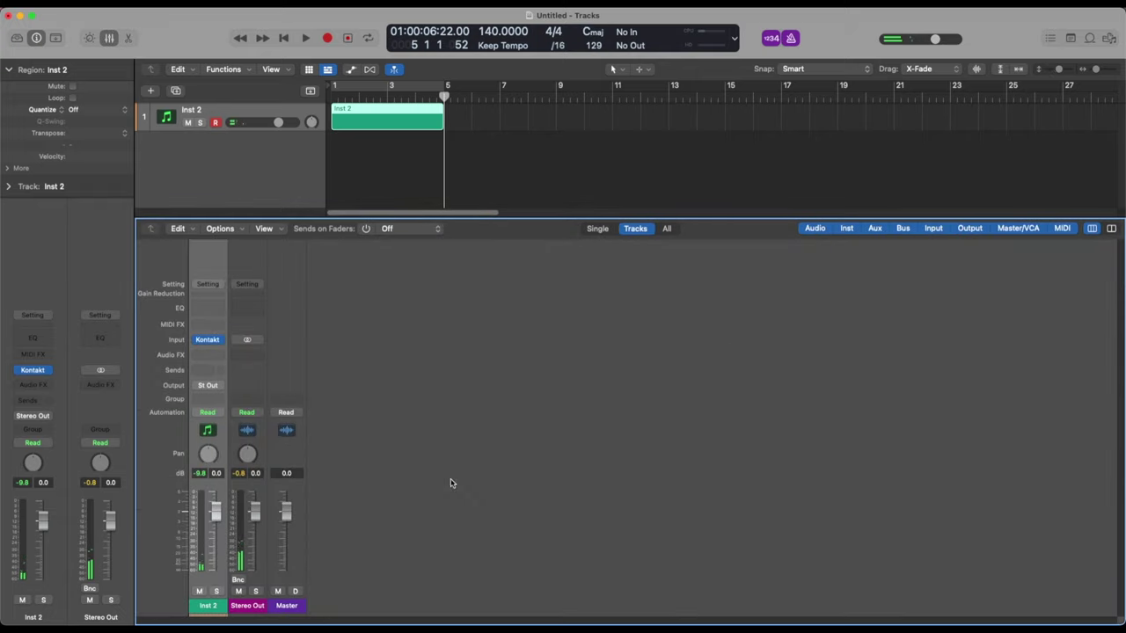
key("e")
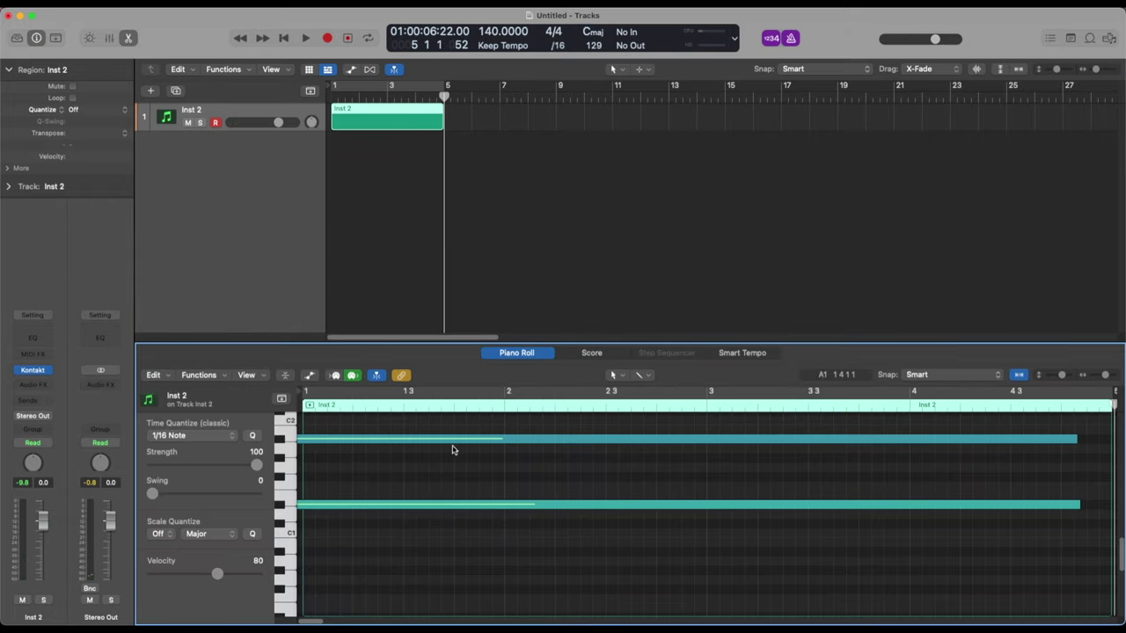
Select all three notes of the chord and trim their starts to position 1 1 1 1.
key("super+a")
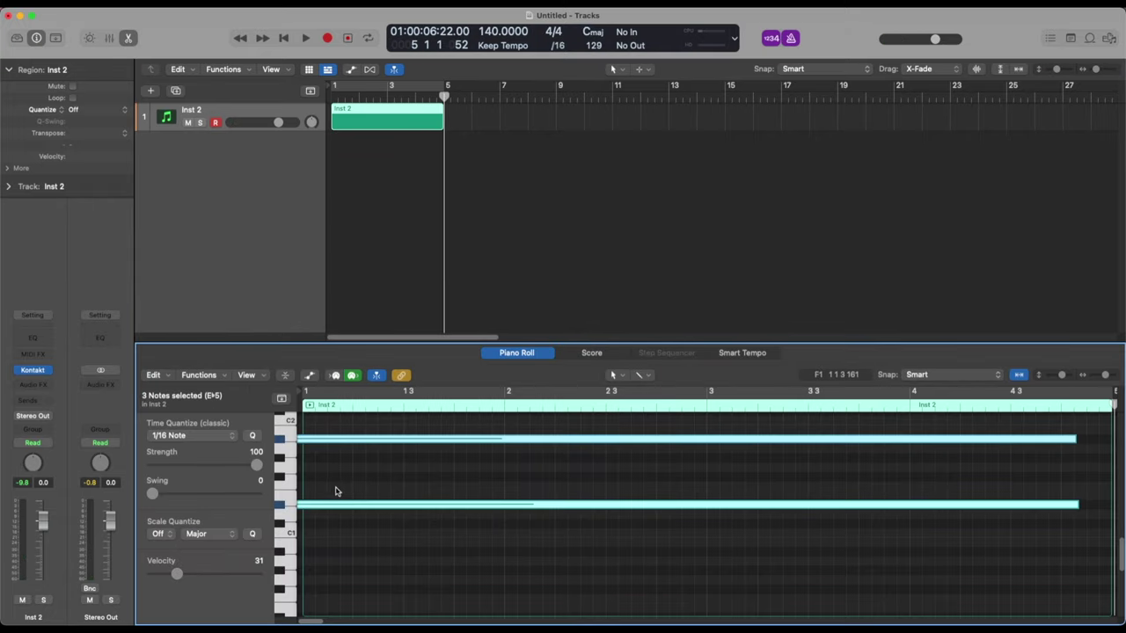
scroll(335, 492, "up", 4)
key("Return")
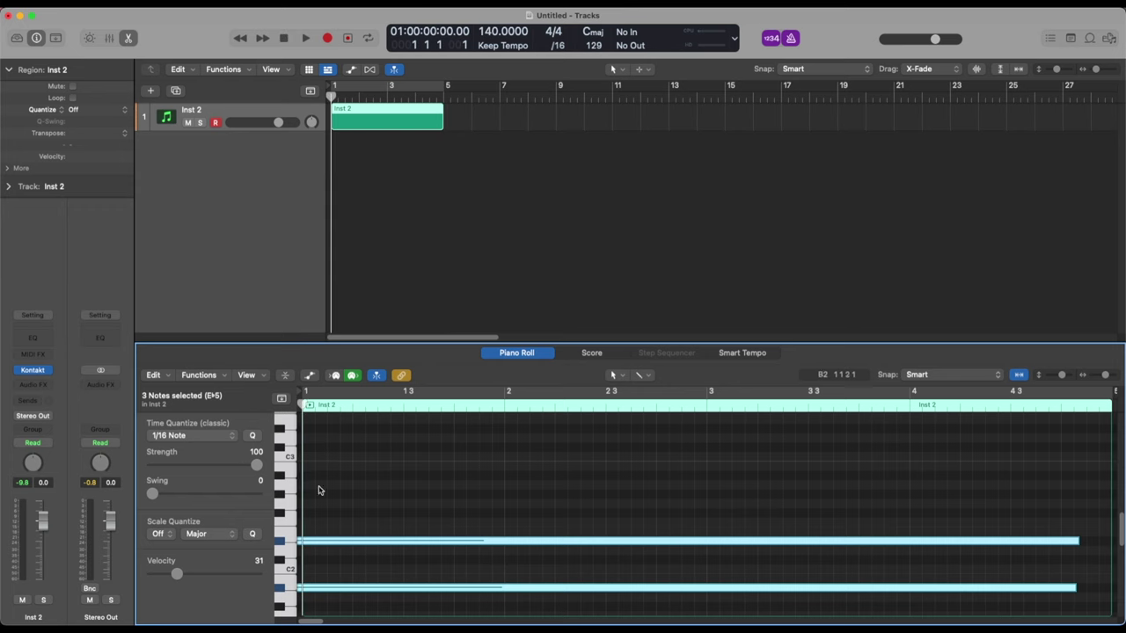
left_click(345, 562, "ctrl+alt")
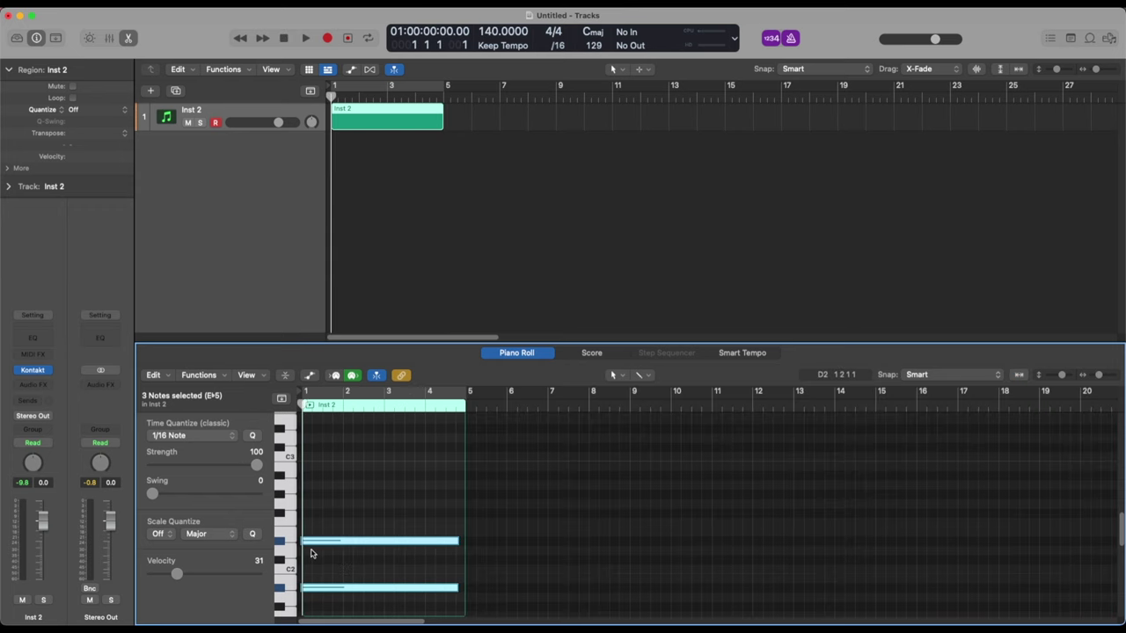
left_click_drag(303, 542, 304, 541)
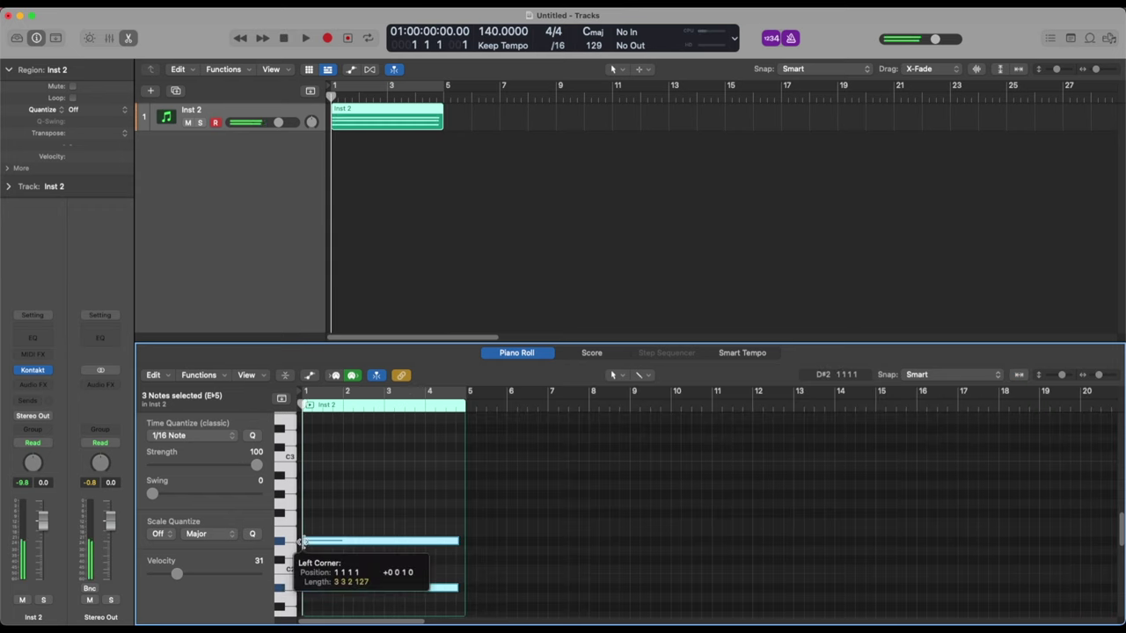
scroll(303, 542, "down", 2)
scroll(306, 577, "down", 2)
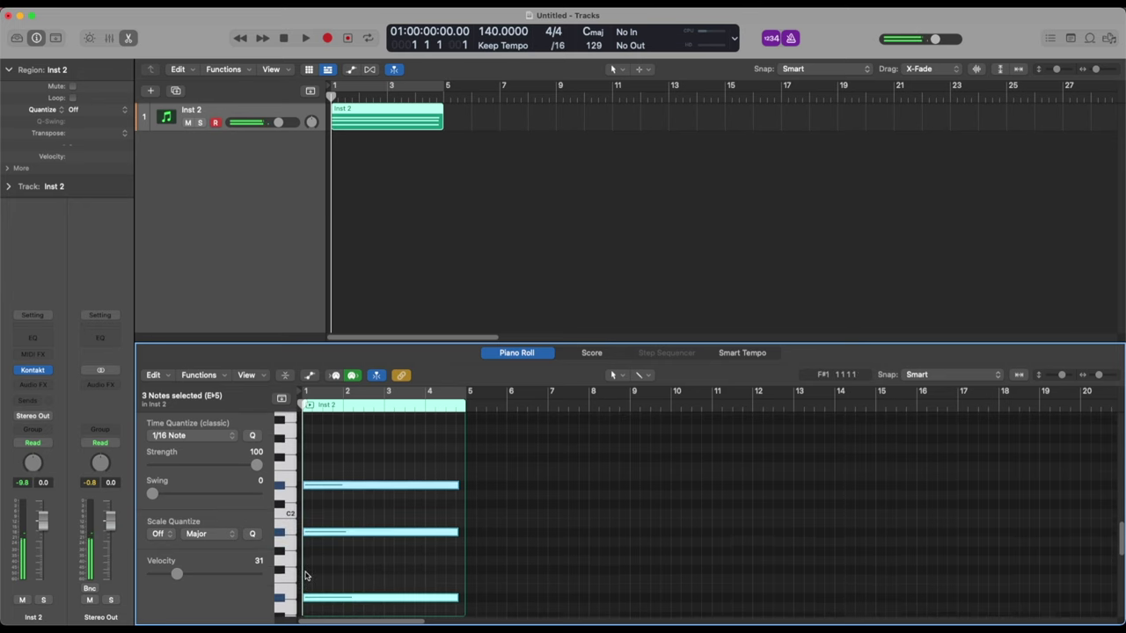
scroll(300, 603, "down", 4)
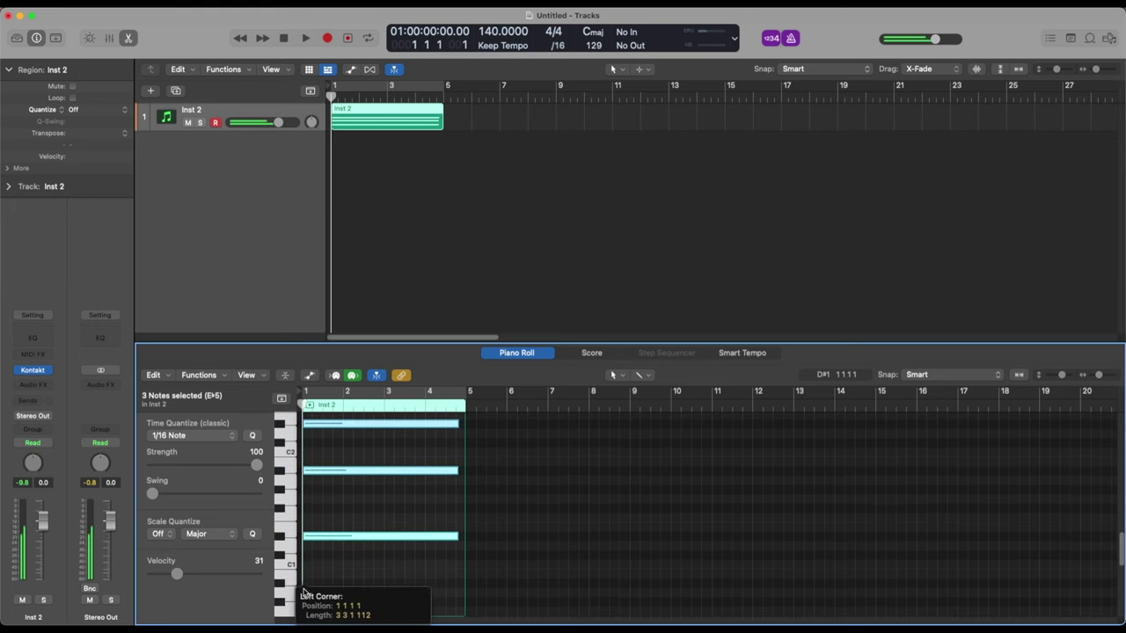
Play the trimmed chord briefly, and extend the region and all three of its notes to bar 18.
left_click(328, 511)
key("space")
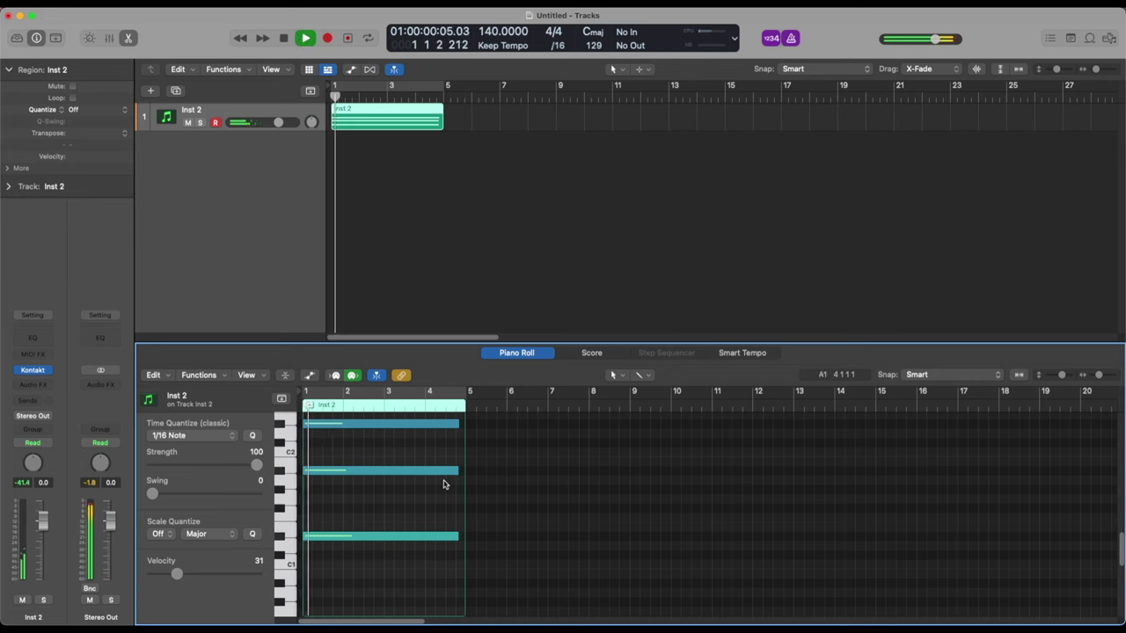
scroll(467, 493, "up", 2)
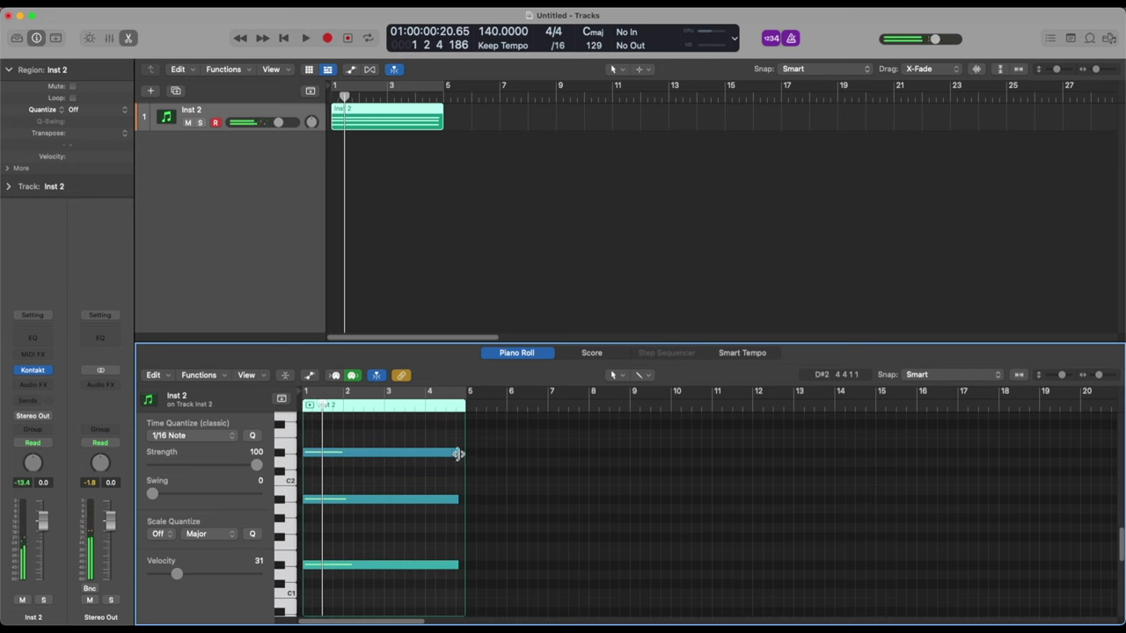
left_click_drag(463, 436, 998, 434)
left_click_drag(390, 444, 968, 546)
Play the extended chord and delete its middle note, A#1.
left_click(607, 534)
key("space")
left_click(389, 501)
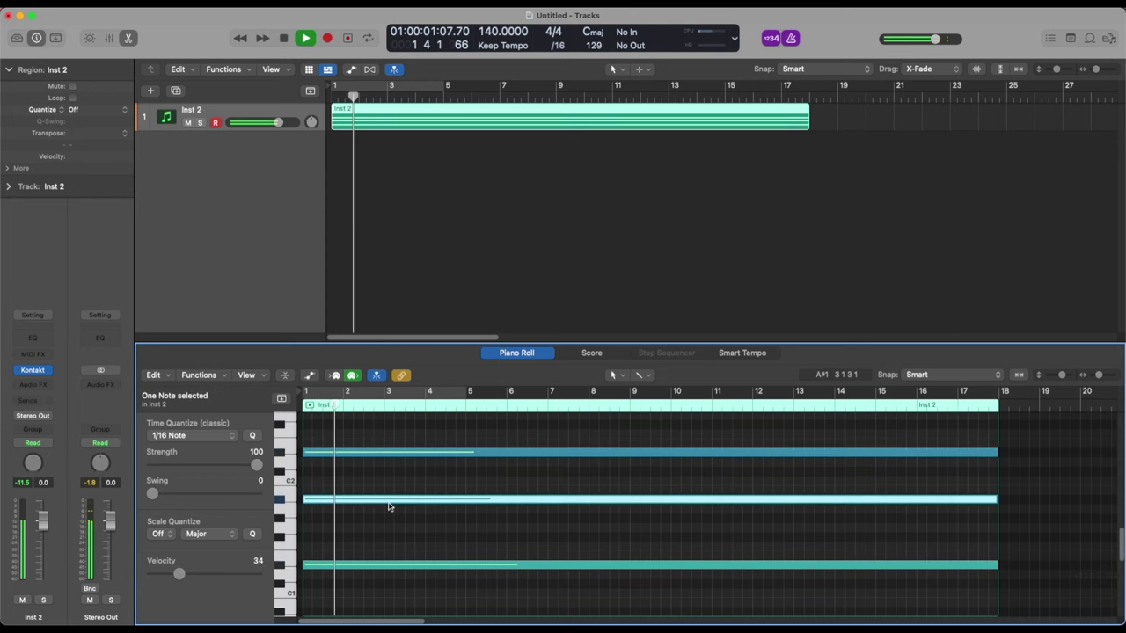
left_click(390, 506)
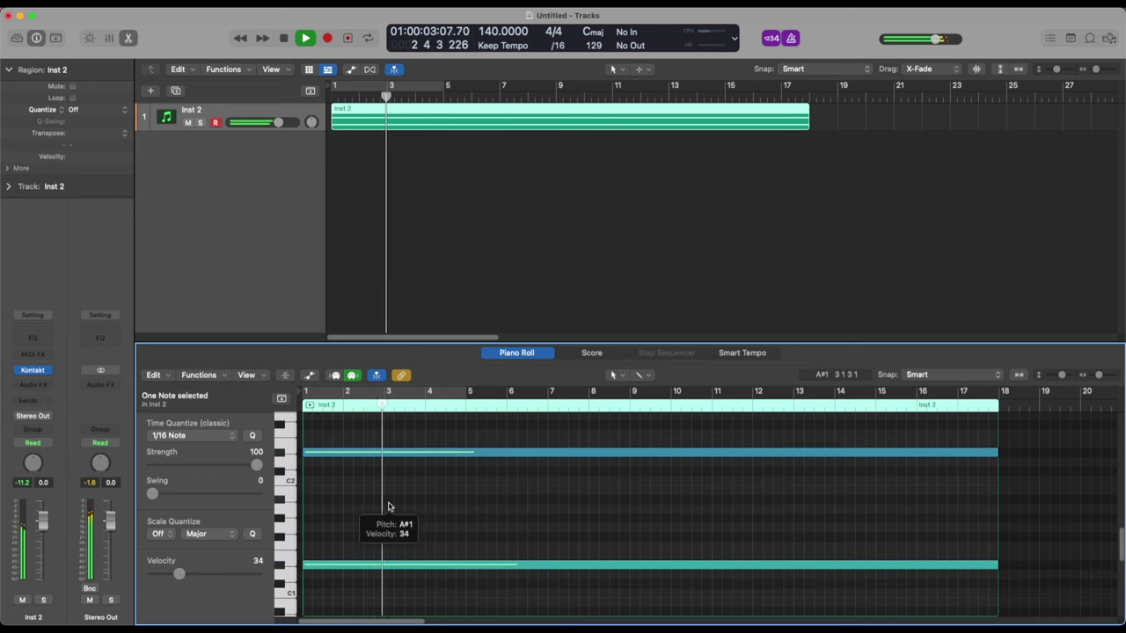
Set the velocity of the two remaining notes to 27 and lower the Inst 2 track fader to -3.1 dB.
left_click_drag(370, 440, 364, 599)
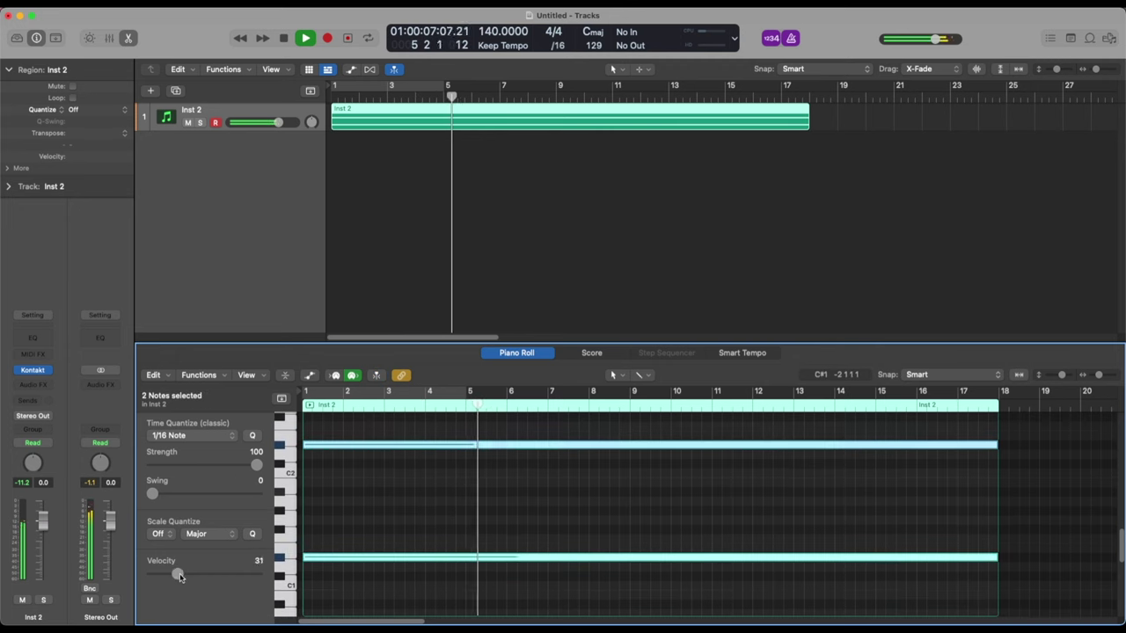
left_click_drag(176, 574, 175, 576)
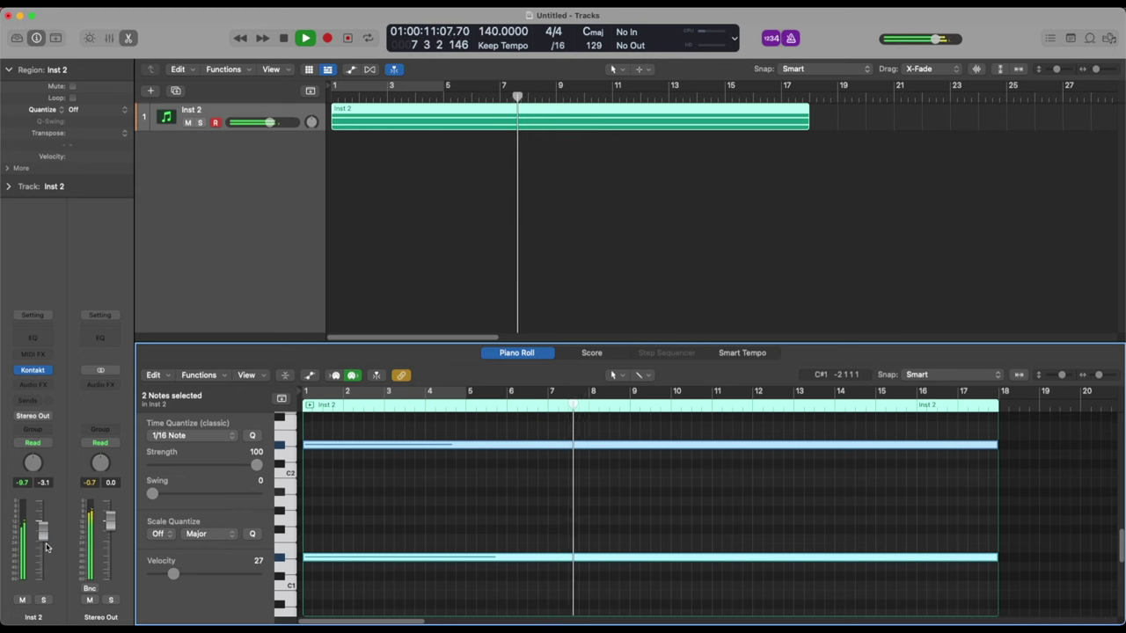
left_click_drag(42, 526, 45, 548)
left_click(369, 259)
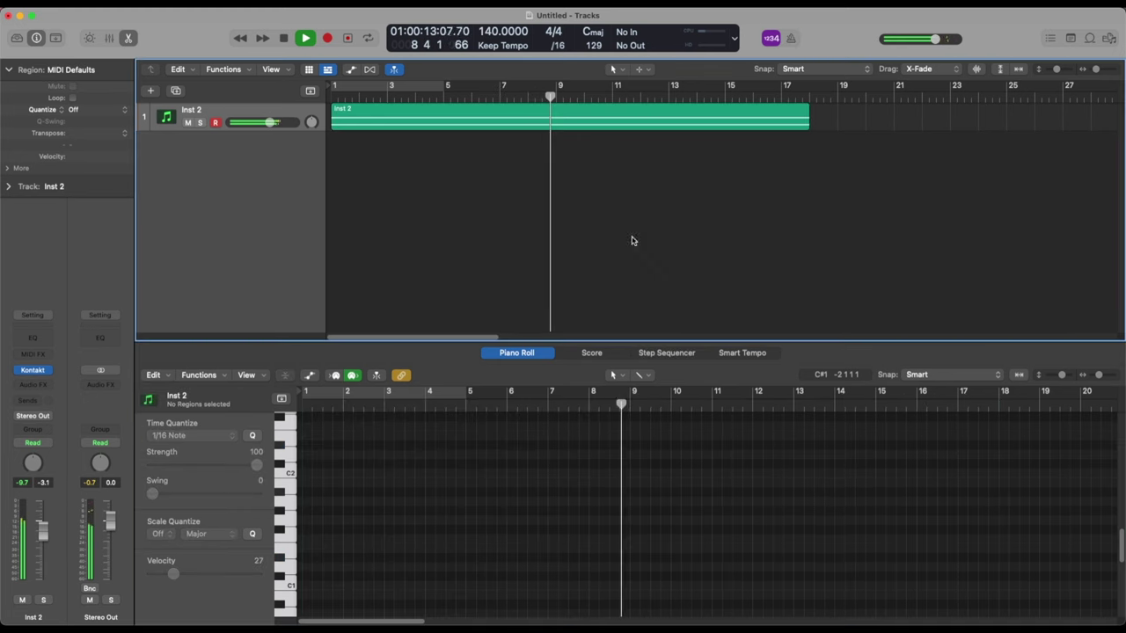
Stop playback and rename the Inst 2 track as ATM.
key("space")
right_click(273, 150)
left_click(211, 136)
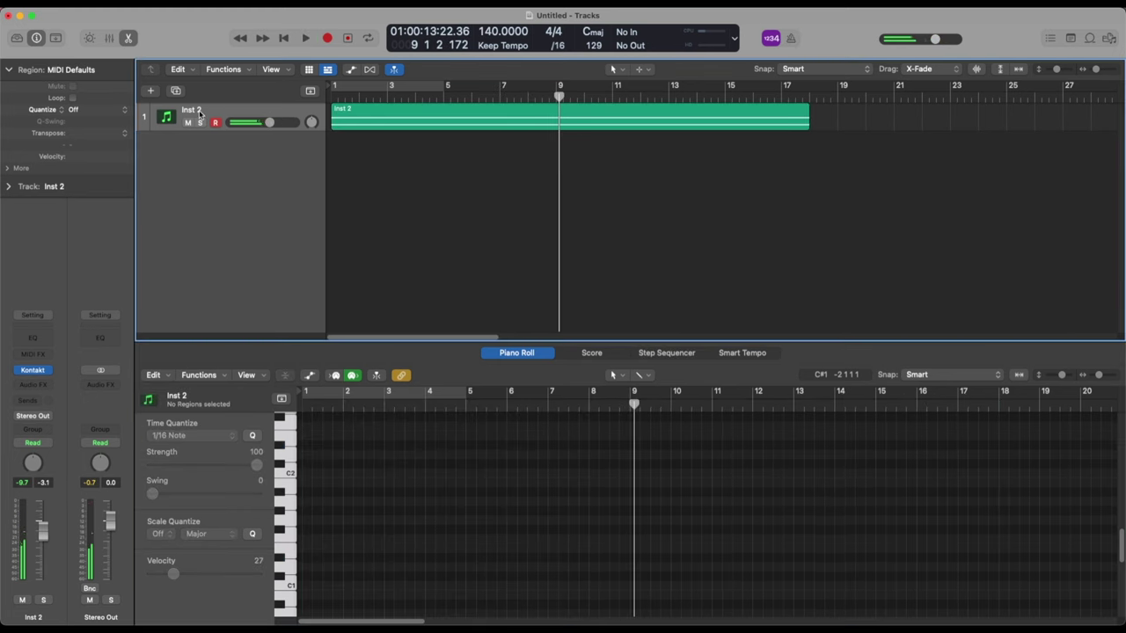
double_click(192, 110)
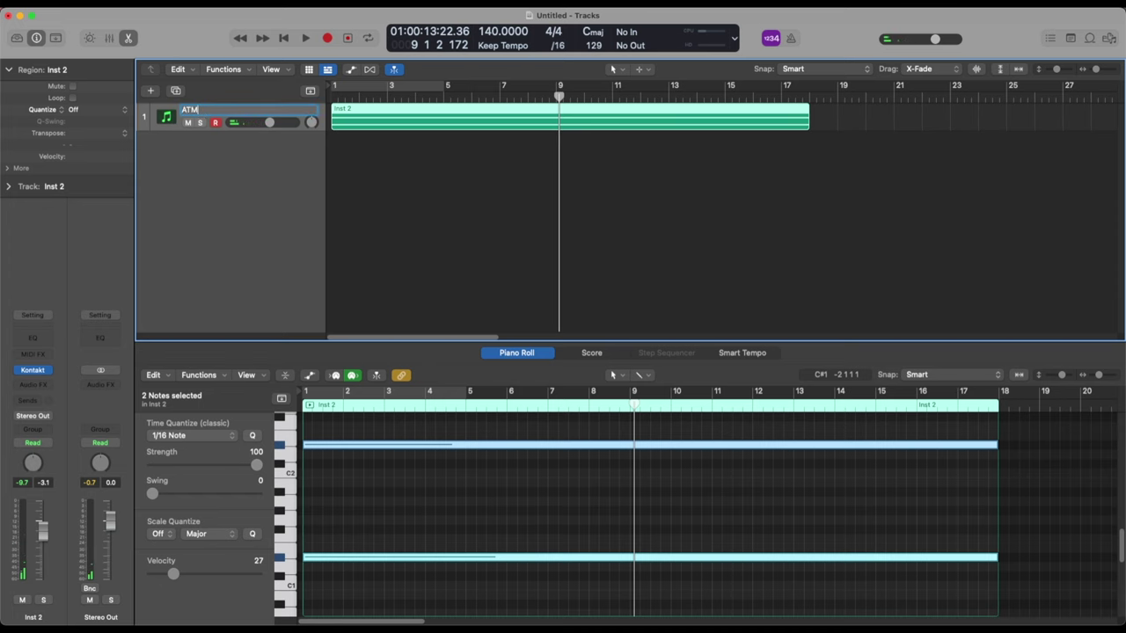
key("Return")
Play the ATM region and insert a Channel EQ on its channel strip in the mixer.
key("space")
key("x")
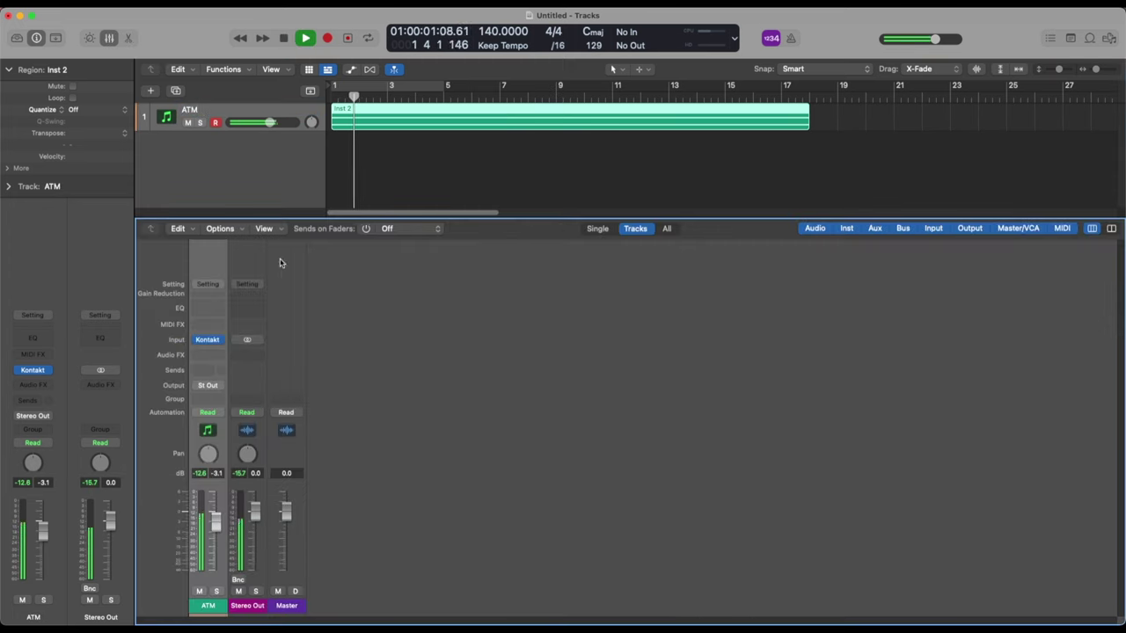
left_click(209, 355)
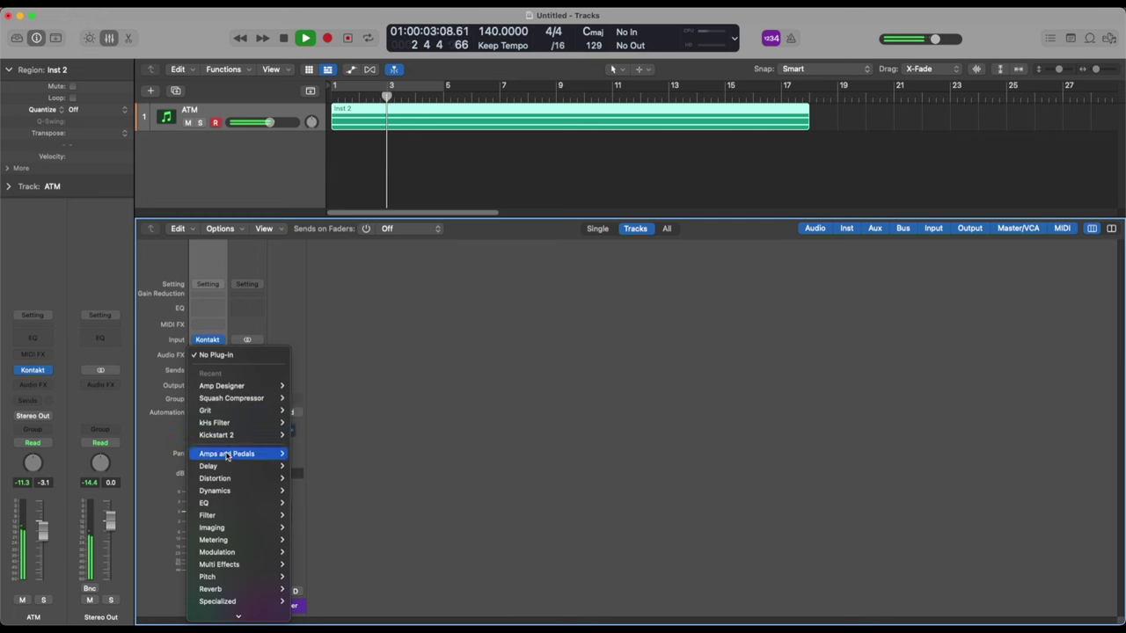
mouse_move(211, 502)
mouse_move(335, 502)
left_click(398, 503)
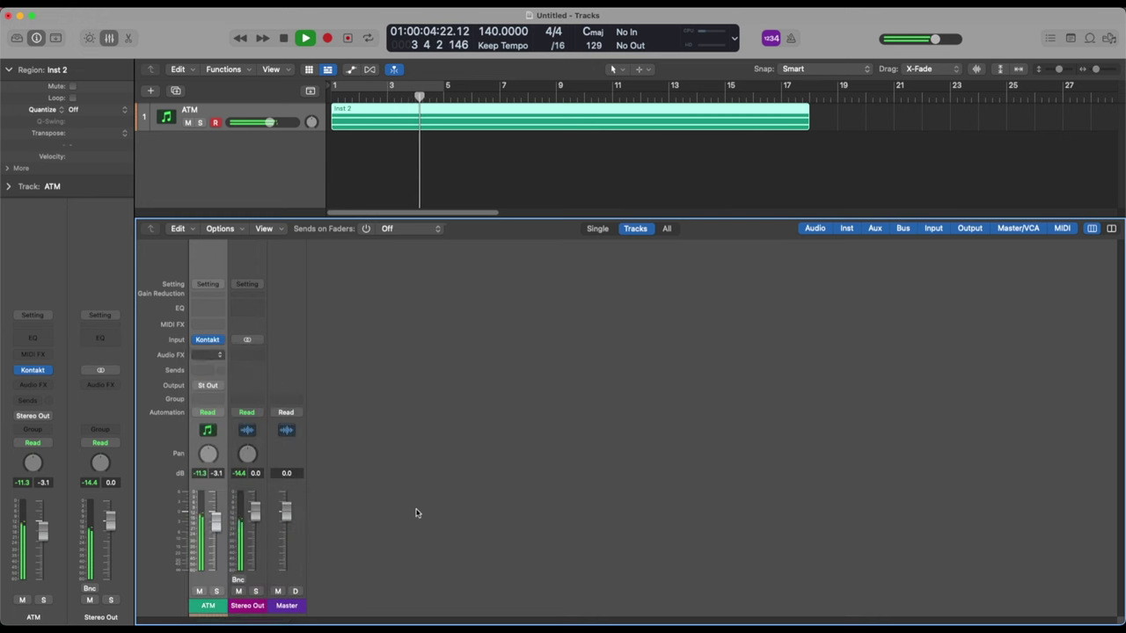
Enable a low cut at 45.6 Hz with a 48 dB/Oct slope and a high cut at 4260 Hz in the Channel EQ.
left_click(398, 217)
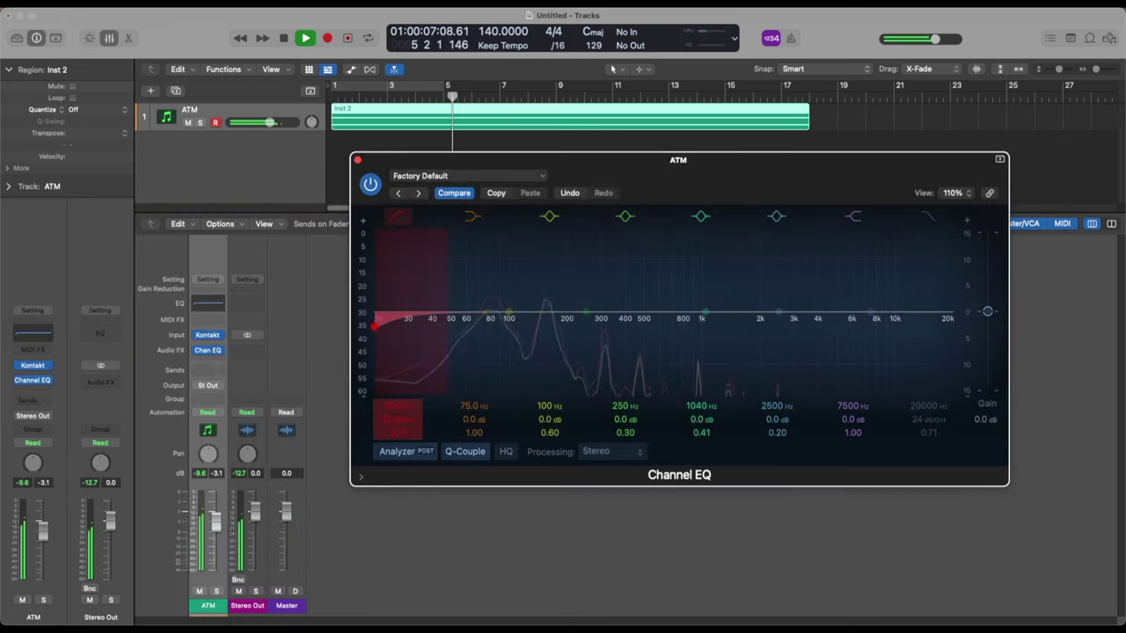
left_click_drag(400, 411, 400, 391)
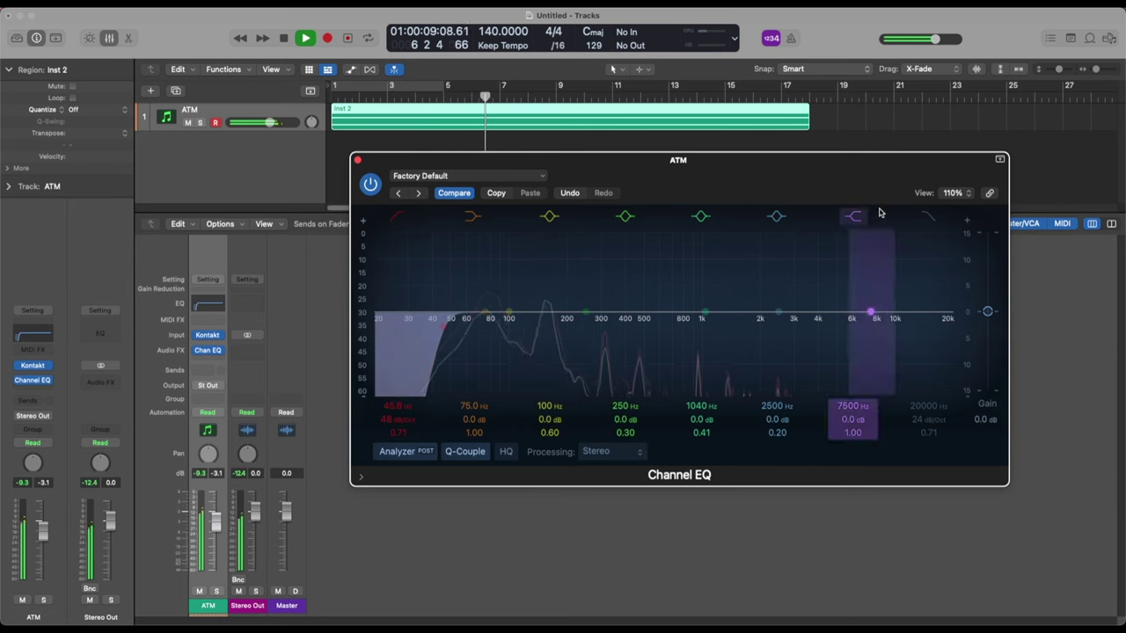
left_click(924, 218)
left_click_drag(928, 407, 929, 440)
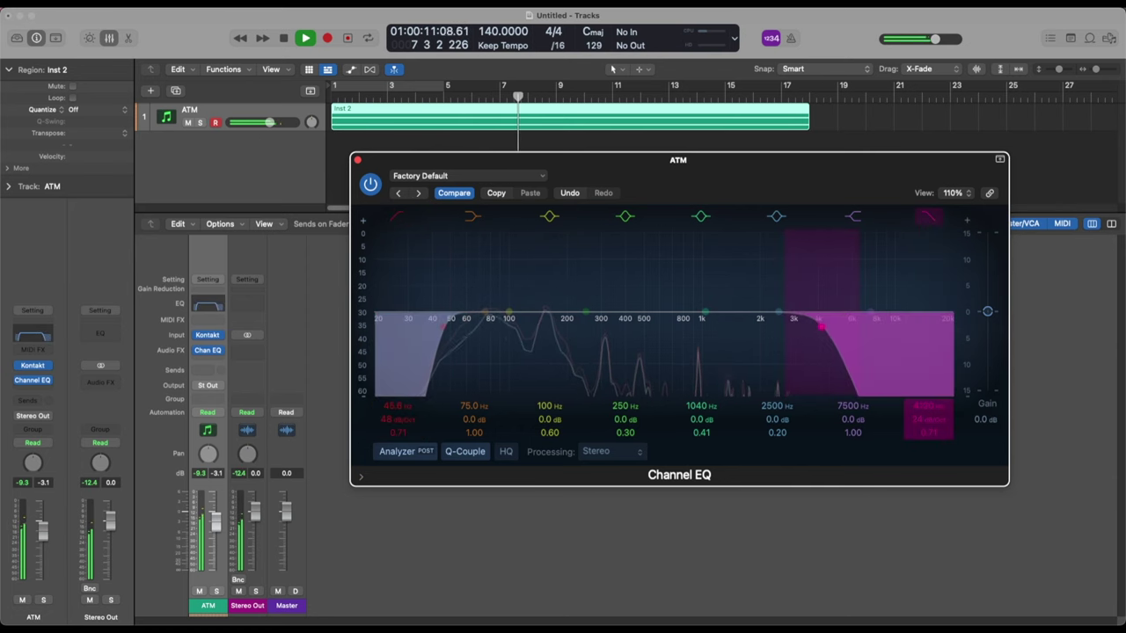
Shape the EQ bands with +2.3 dB at 1780 Hz, +10.4 dB at 476 Hz with Q 7.30, and -2.5 dB at 82.5 Hz.
left_click_drag(716, 287, 698, 263)
left_click_drag(772, 290, 642, 248)
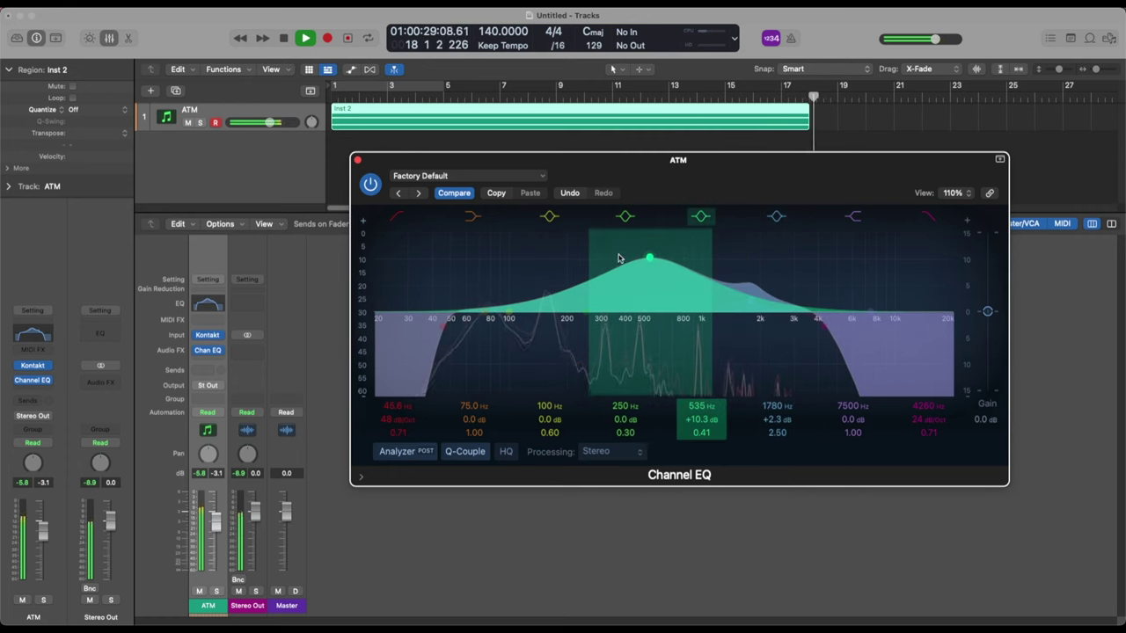
key("Return")
key("space")
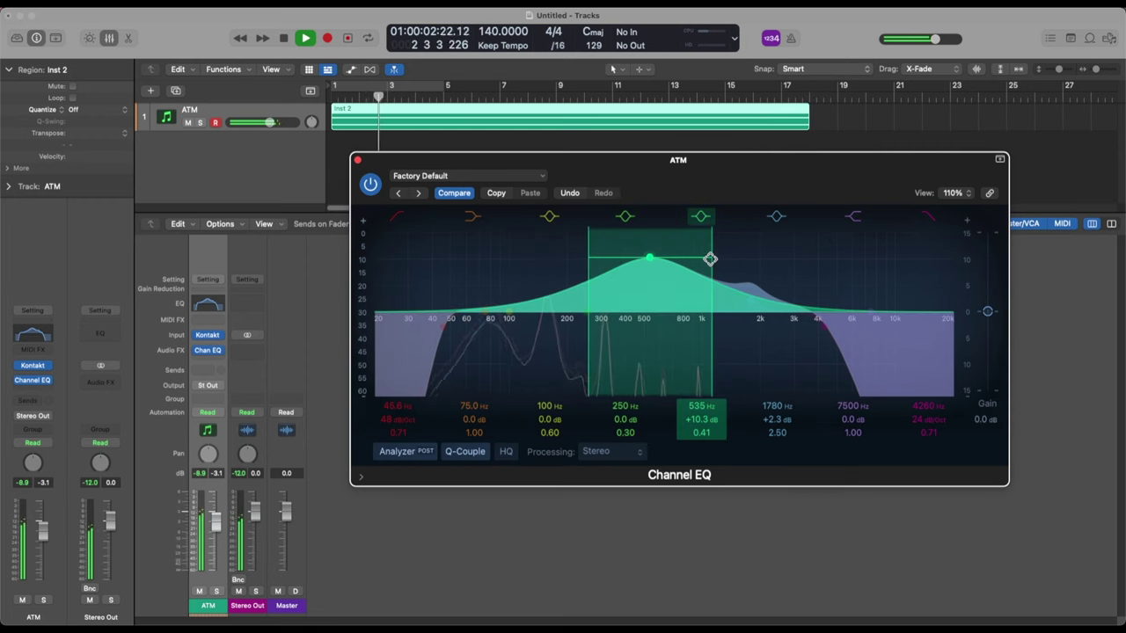
left_click_drag(712, 260, 639, 258)
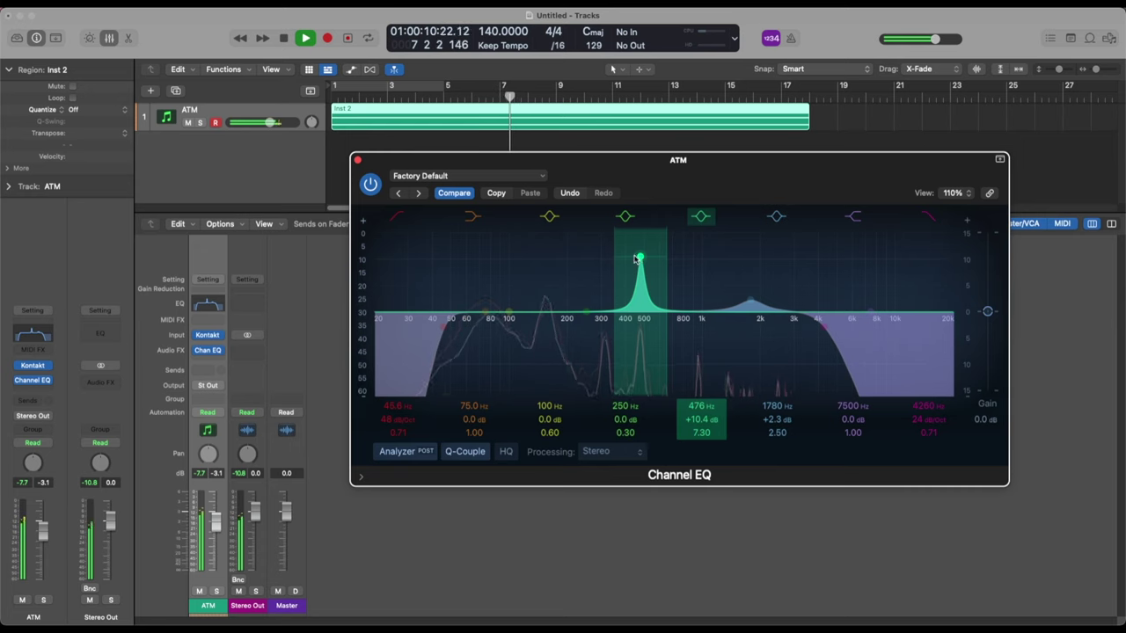
left_click_drag(508, 312, 499, 338)
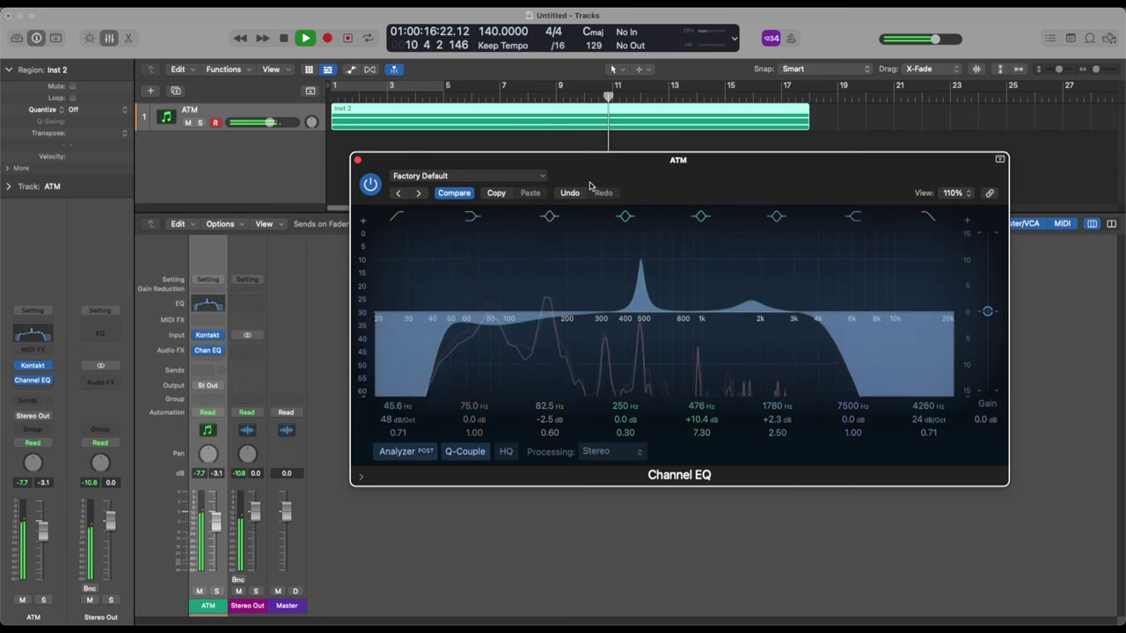
left_click(357, 161)
Insert a Compressor after the Channel EQ on the ATM channel strip.
left_click(207, 365)
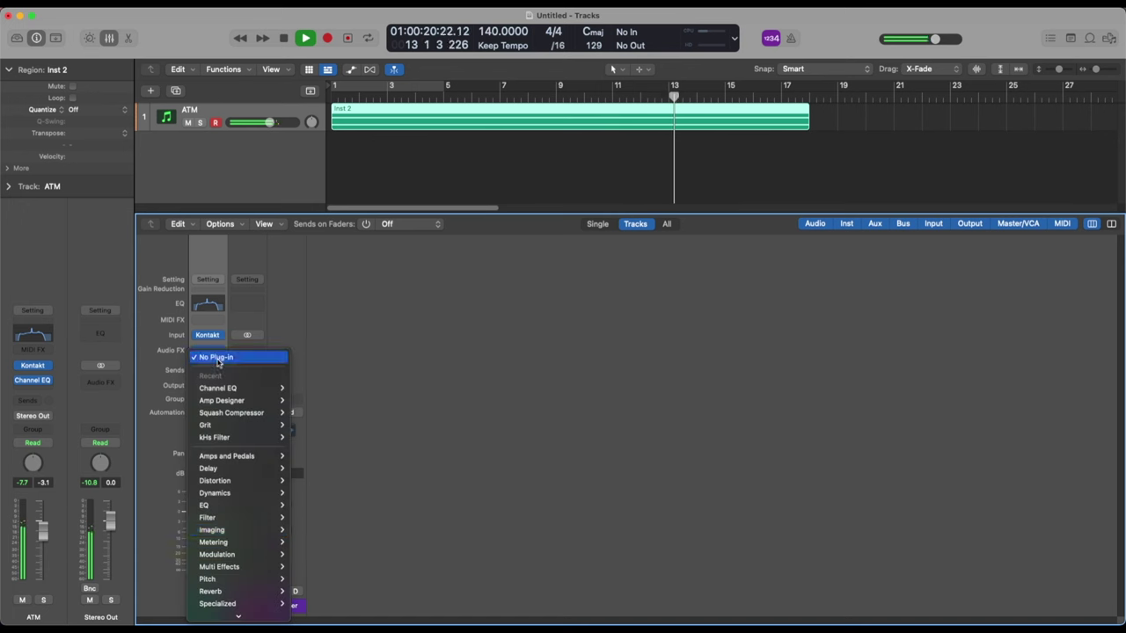
mouse_move(239, 526)
mouse_move(274, 492)
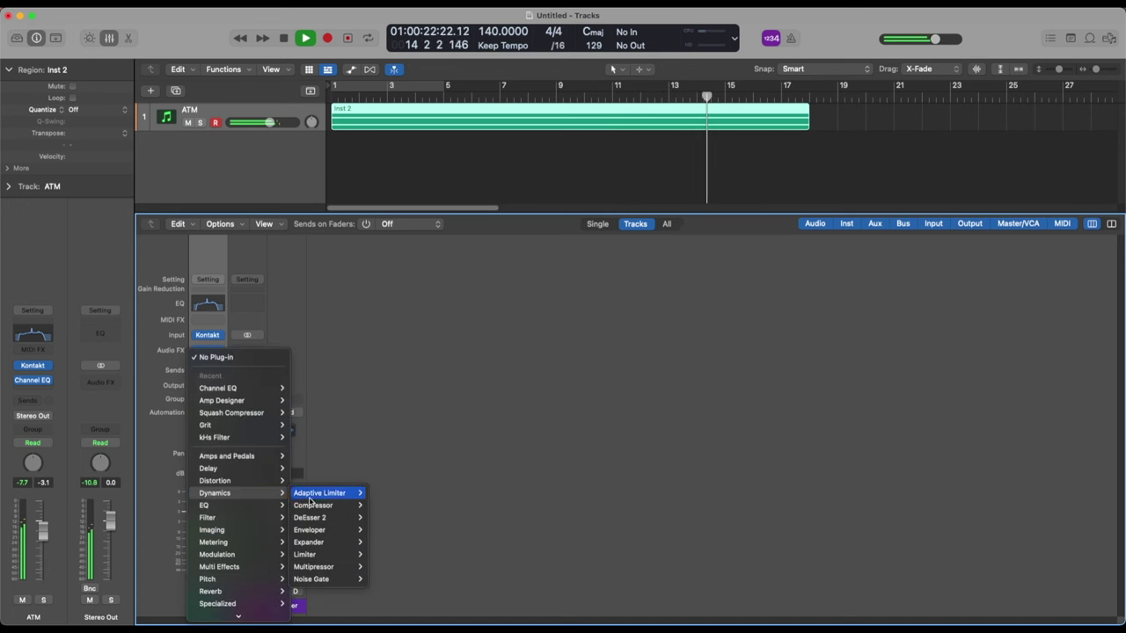
mouse_move(334, 507)
left_click(382, 505)
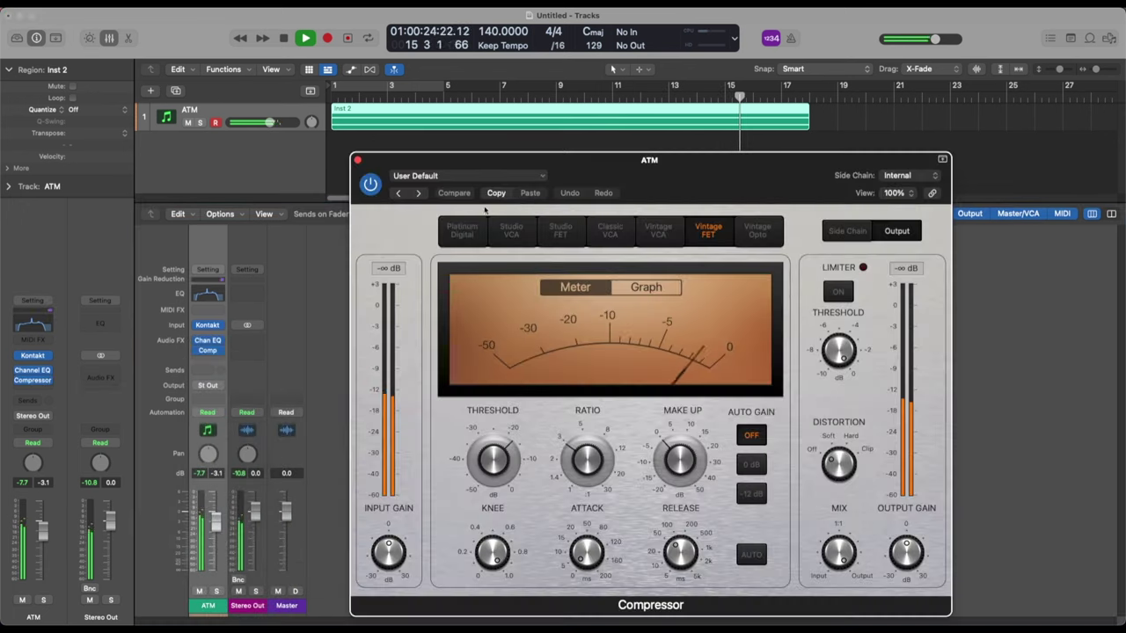
Set the Compressor's ratio to 3.1:1, replay the region from the start, and close the plug-in.
left_click_drag(617, 172, 595, 147)
left_click_drag(557, 437, 558, 443)
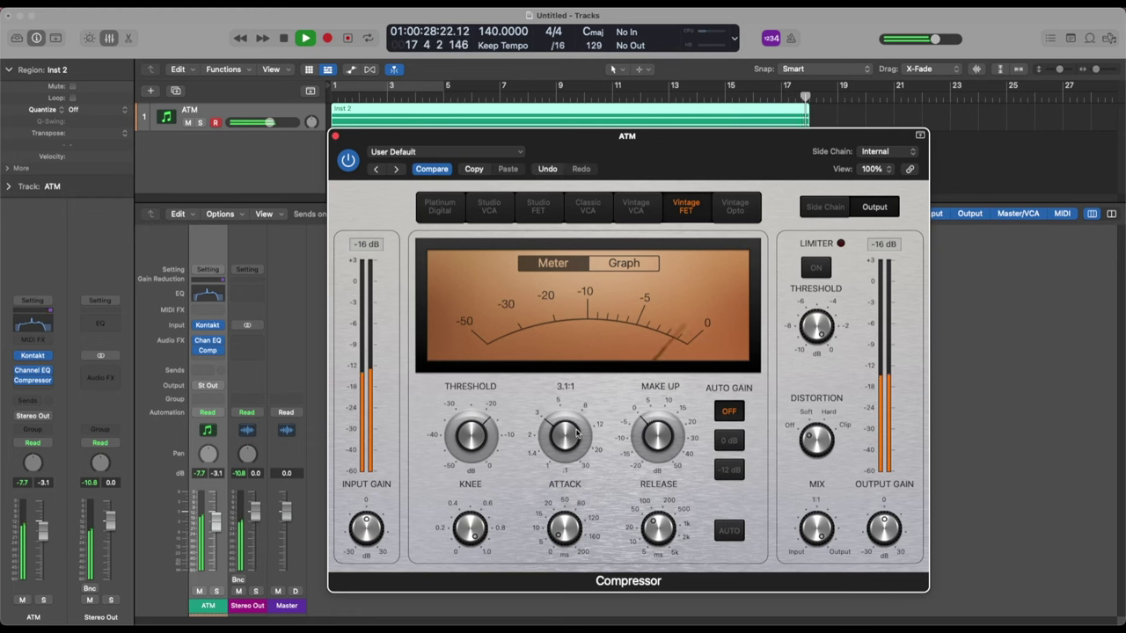
key("Return")
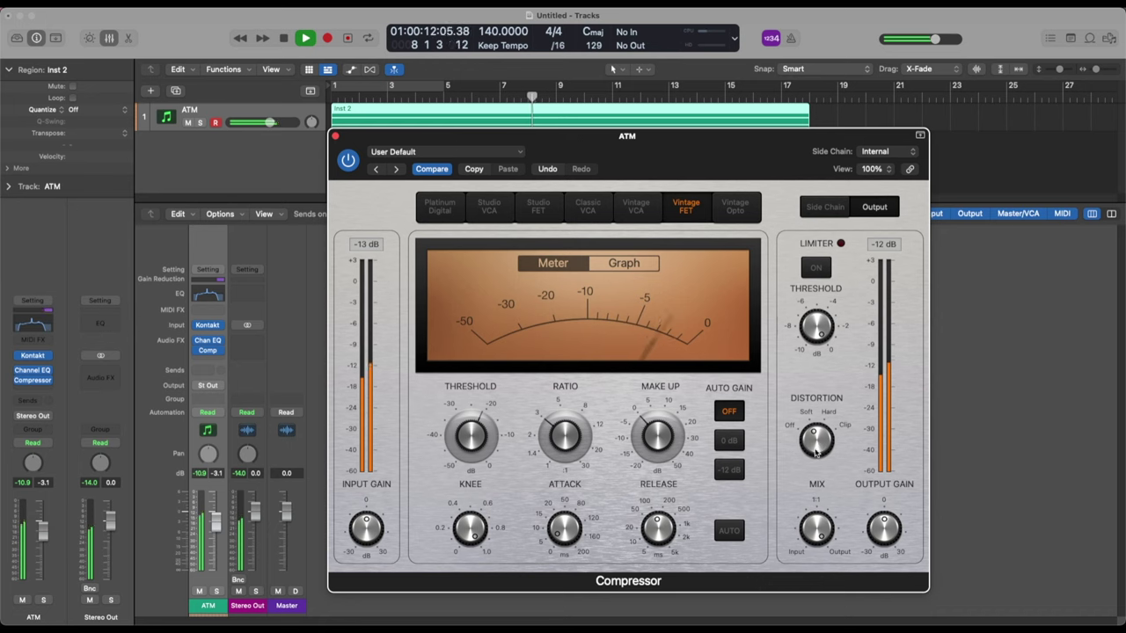
left_click(336, 136)
key("space")
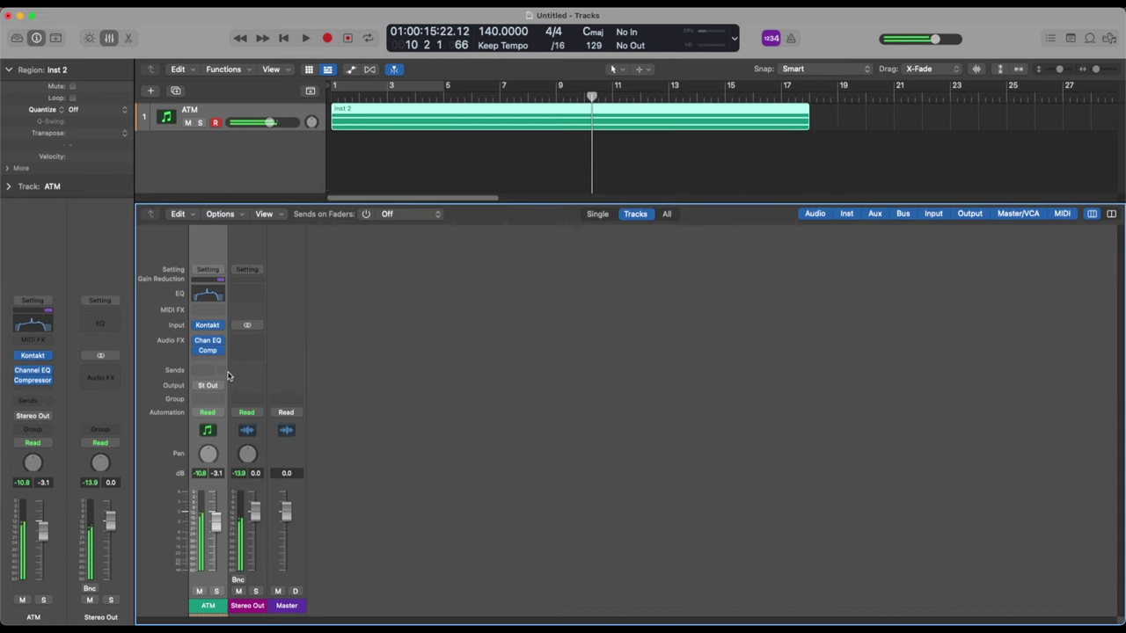
Review the Kontakt instrument on the ATM track, play the drone from the start, and return to the plain arrangement view.
left_click(36, 358)
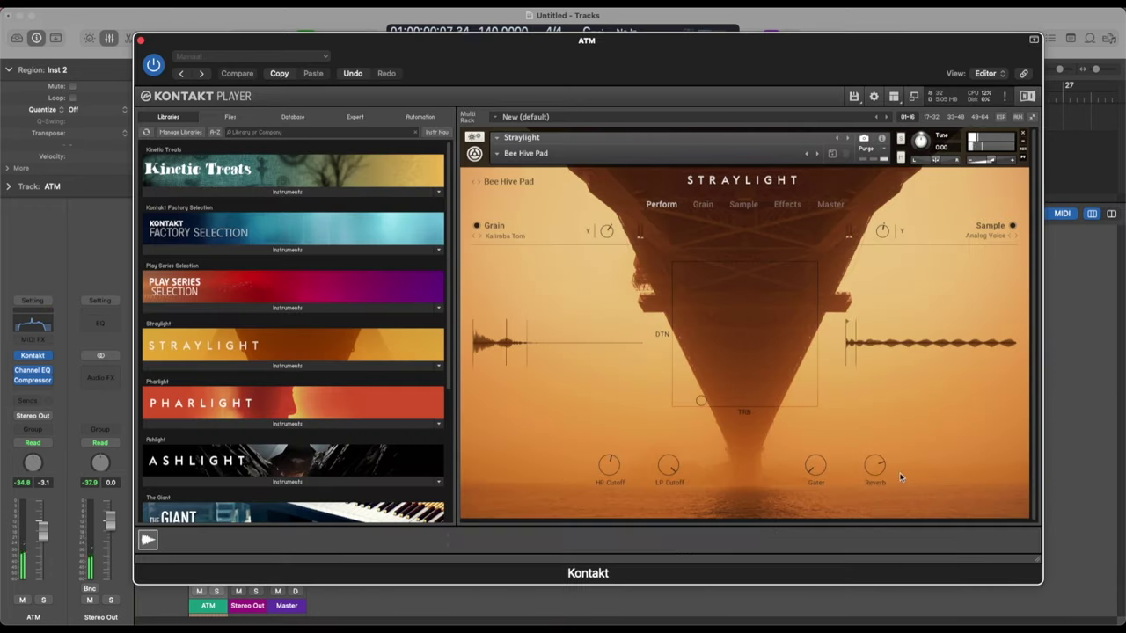
left_click(140, 42)
key("space")
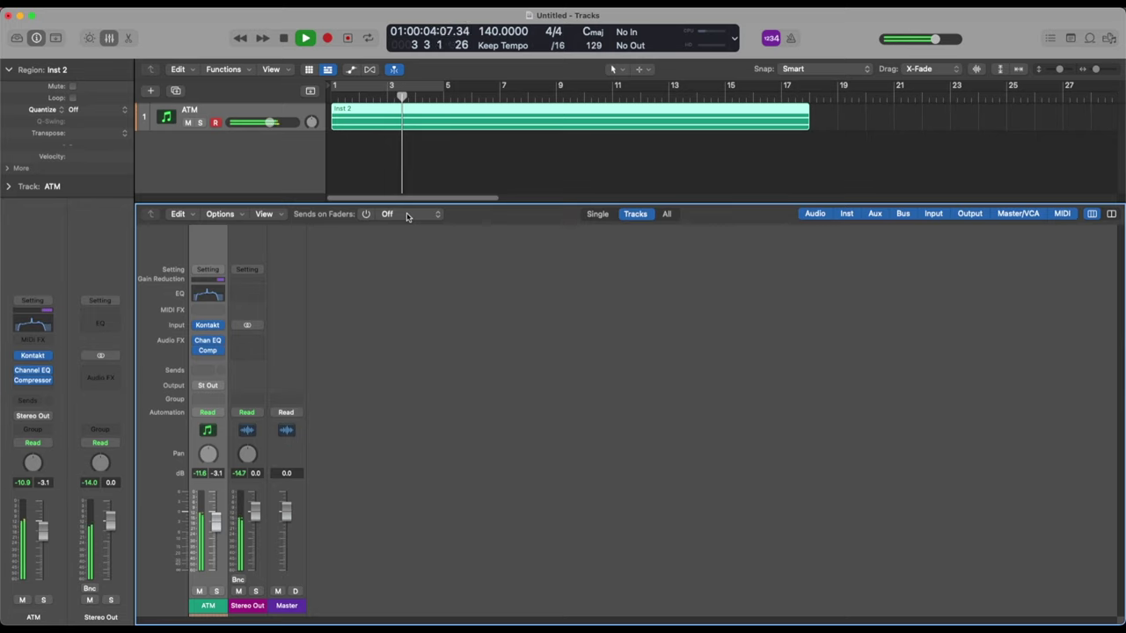
key("x")
left_click(484, 184)
key("space")
Create a new software instrument track and load the stereo version of Kontakt on it.
right_click(247, 164)
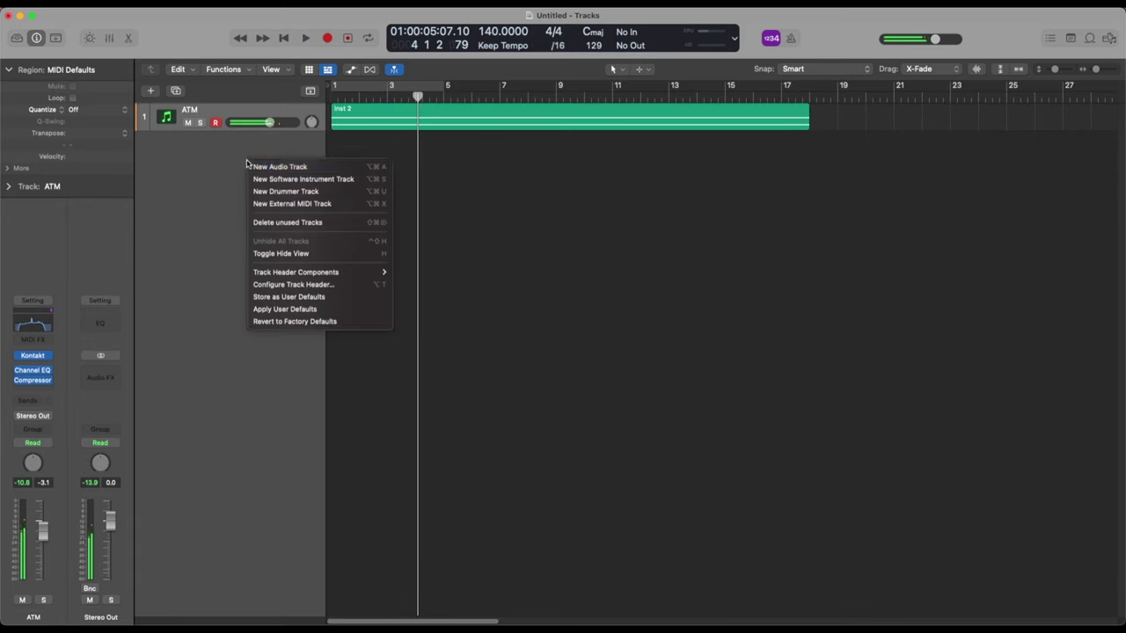
left_click(264, 180)
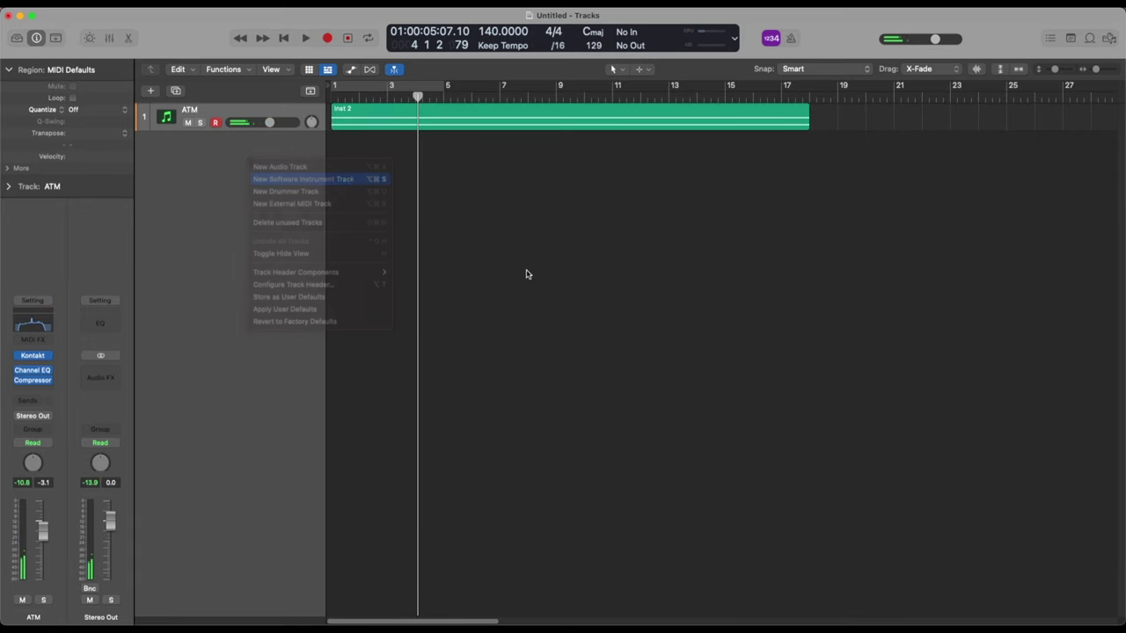
left_click(46, 373)
mouse_move(53, 406)
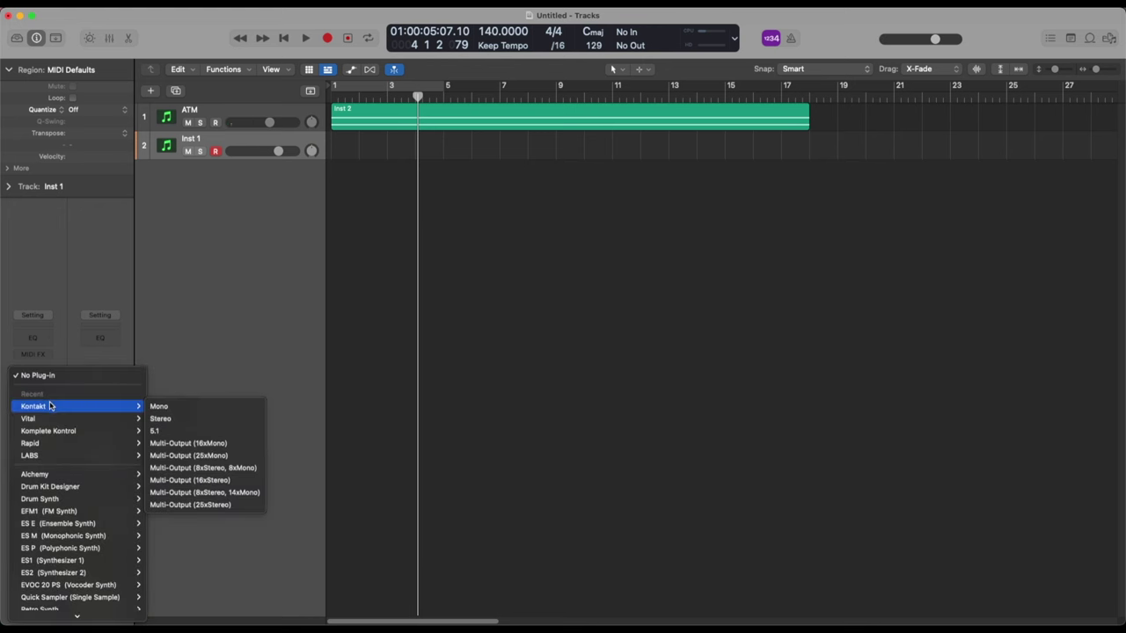
left_click(183, 426)
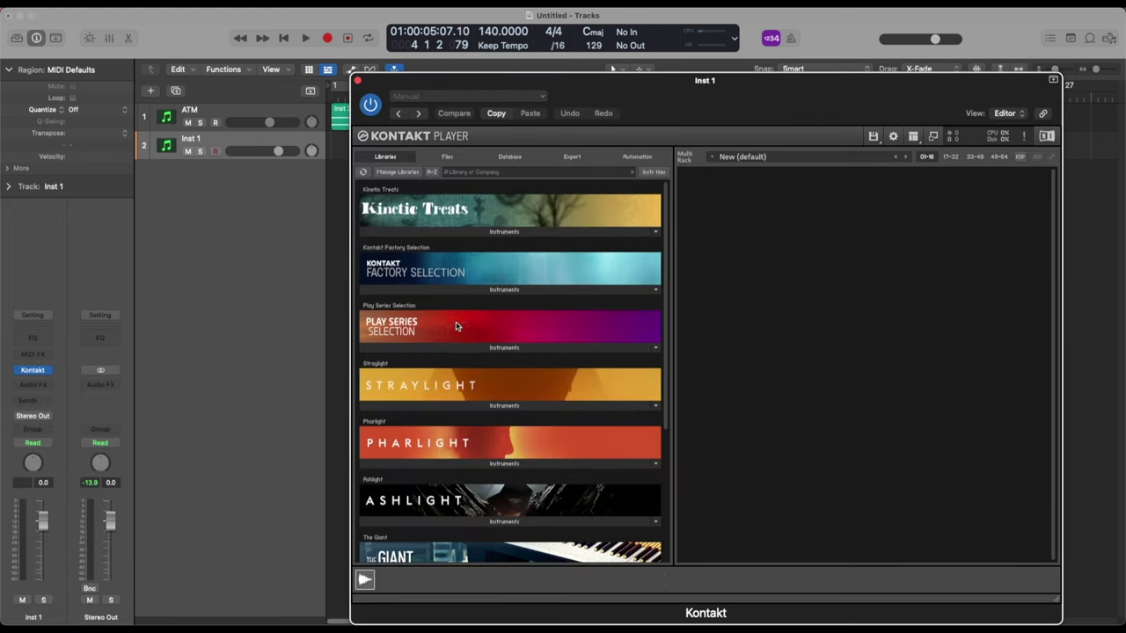
key("super+Tab")
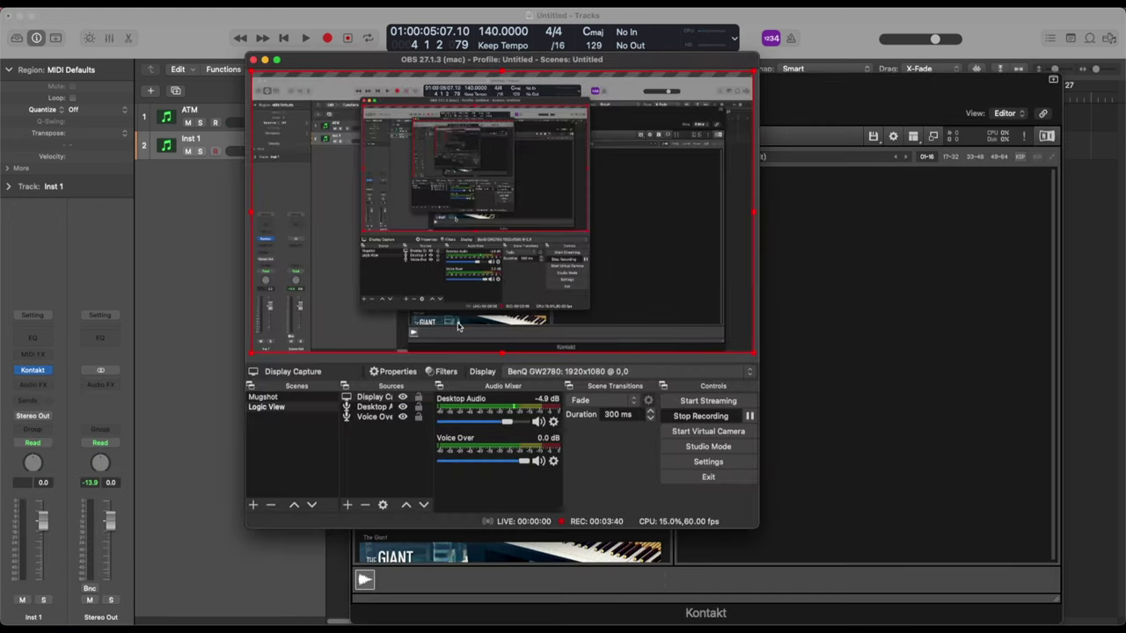
key("super+Tab")
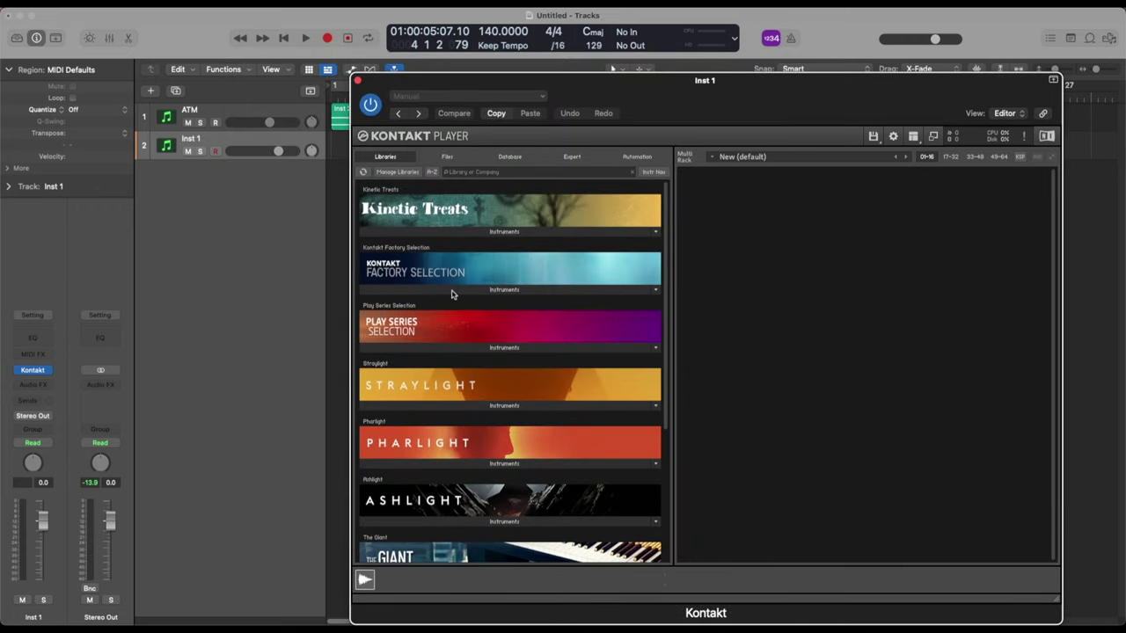
Load the Ashlight.nki instrument in Kontakt and move the plug-in window fully into view.
left_click(515, 523)
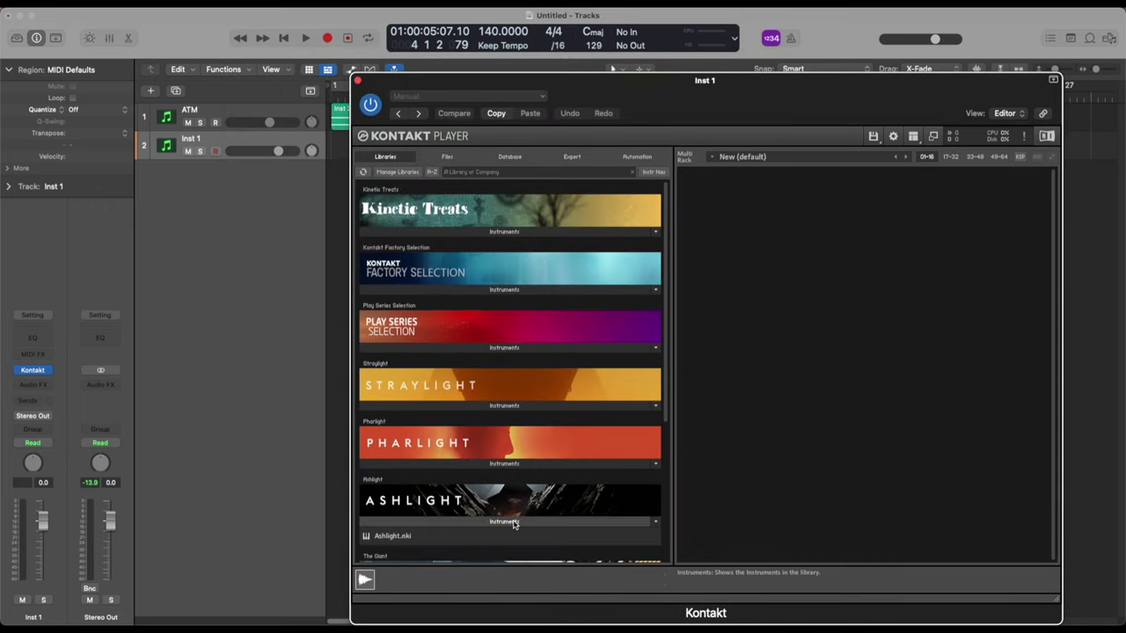
left_click(396, 538)
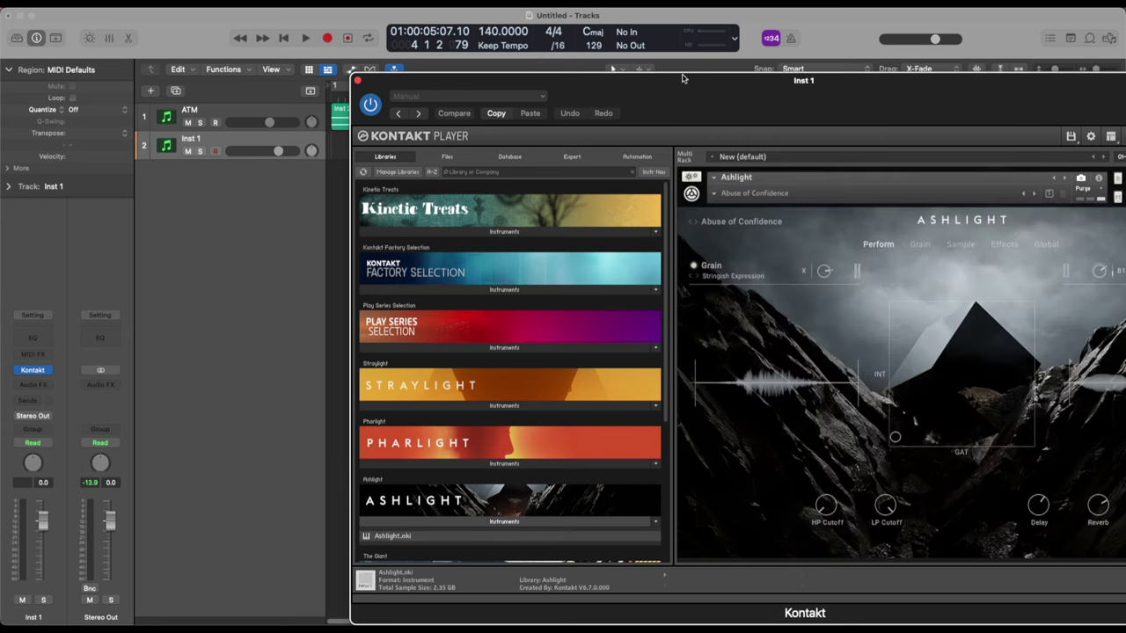
left_click_drag(683, 80, 424, 56)
Load the Critical Condition snapshot from Ashlight's Pulses category and audition it.
left_click(457, 171)
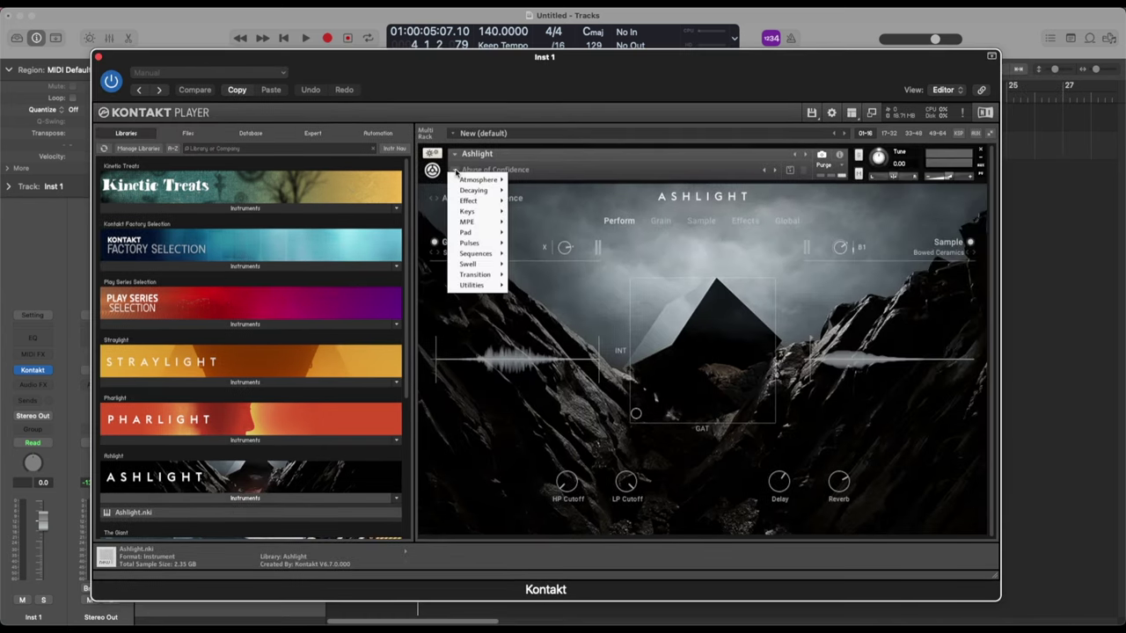
mouse_move(475, 247)
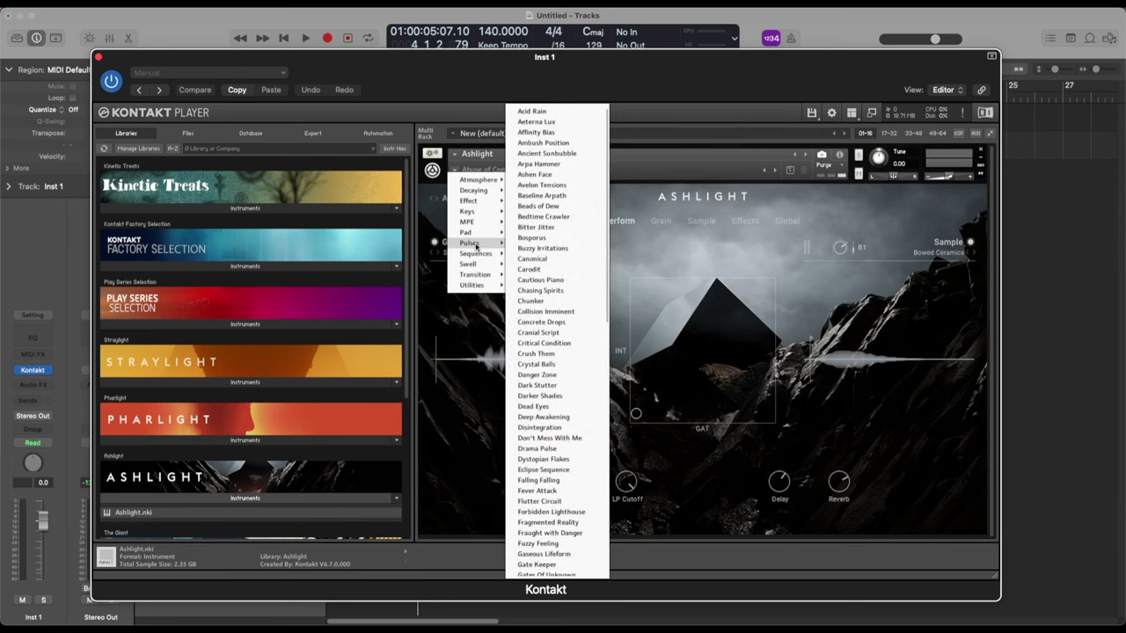
left_click(559, 346)
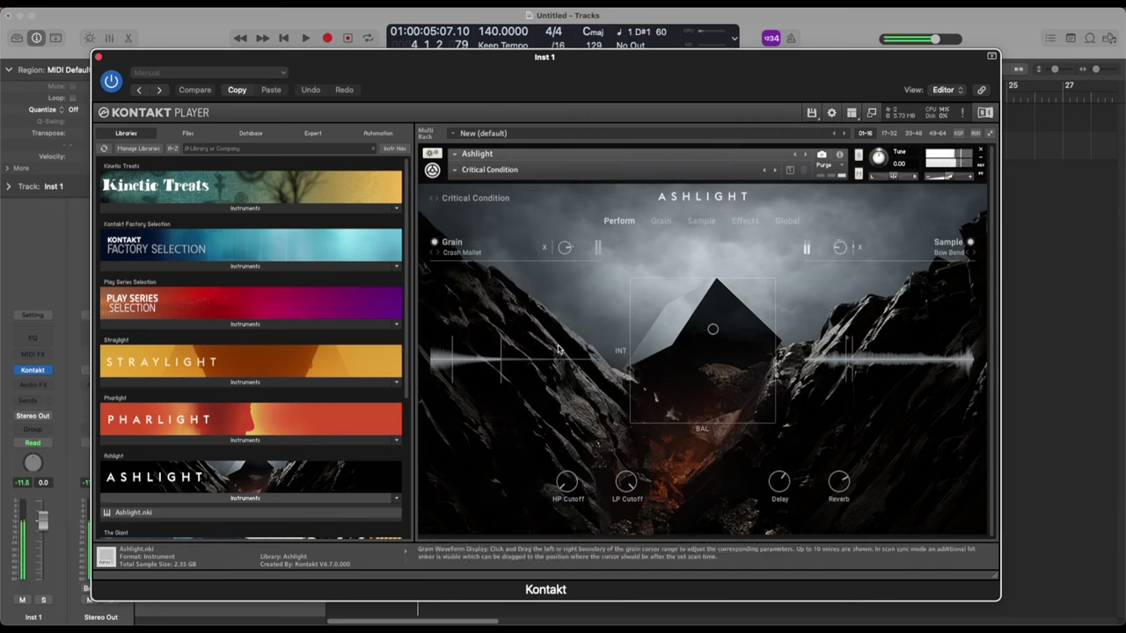
Load the Forbidden Lighthouse snapshot from Ashlight's Pulses category.
left_click(457, 169)
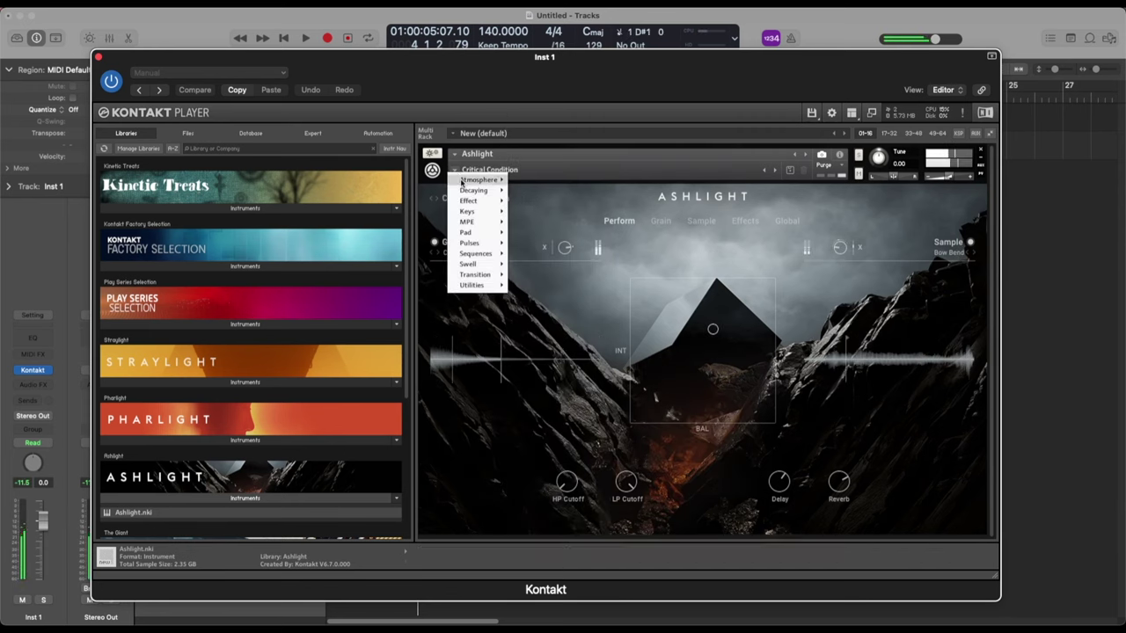
mouse_move(475, 245)
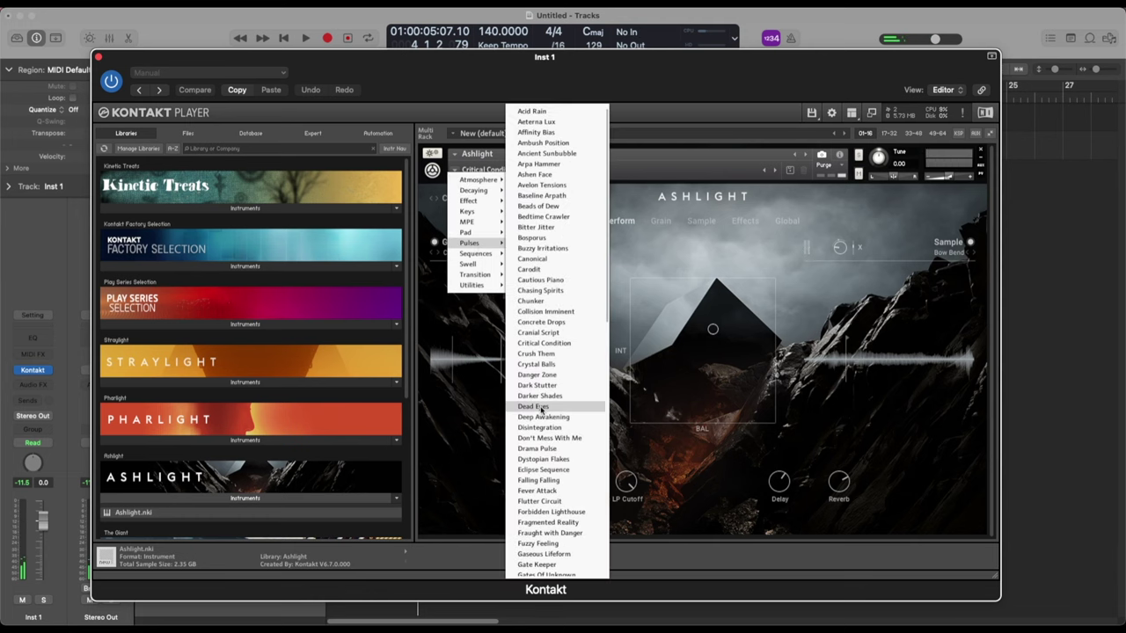
left_click(544, 512)
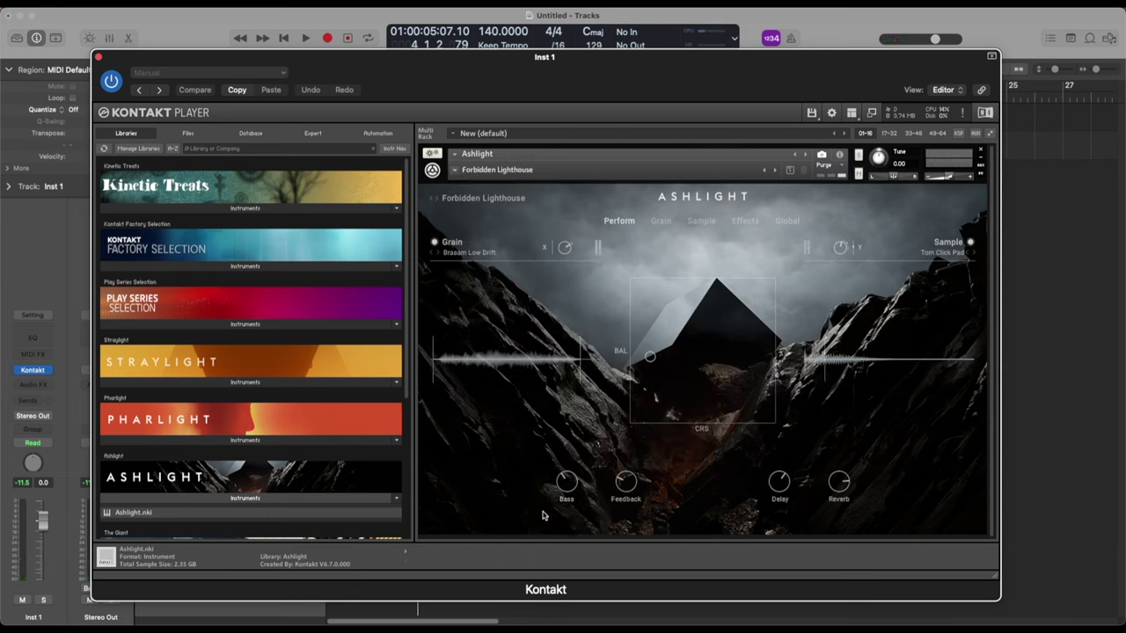
Load the Fever Attack snapshot from Ashlight's Pulses category and audition it.
left_click(455, 172)
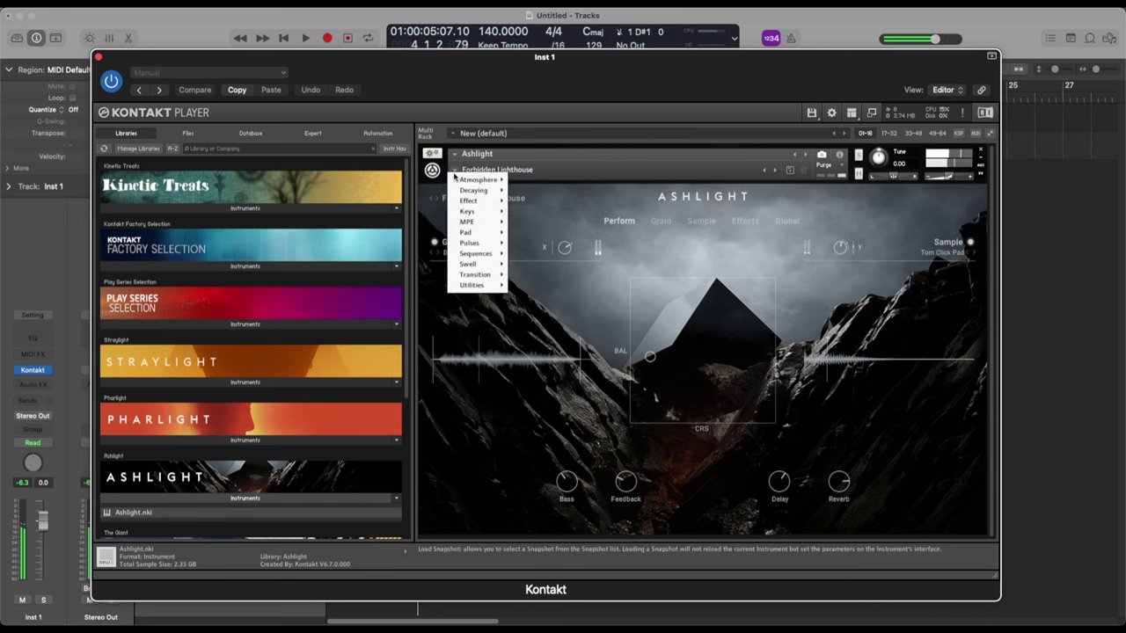
mouse_move(480, 190)
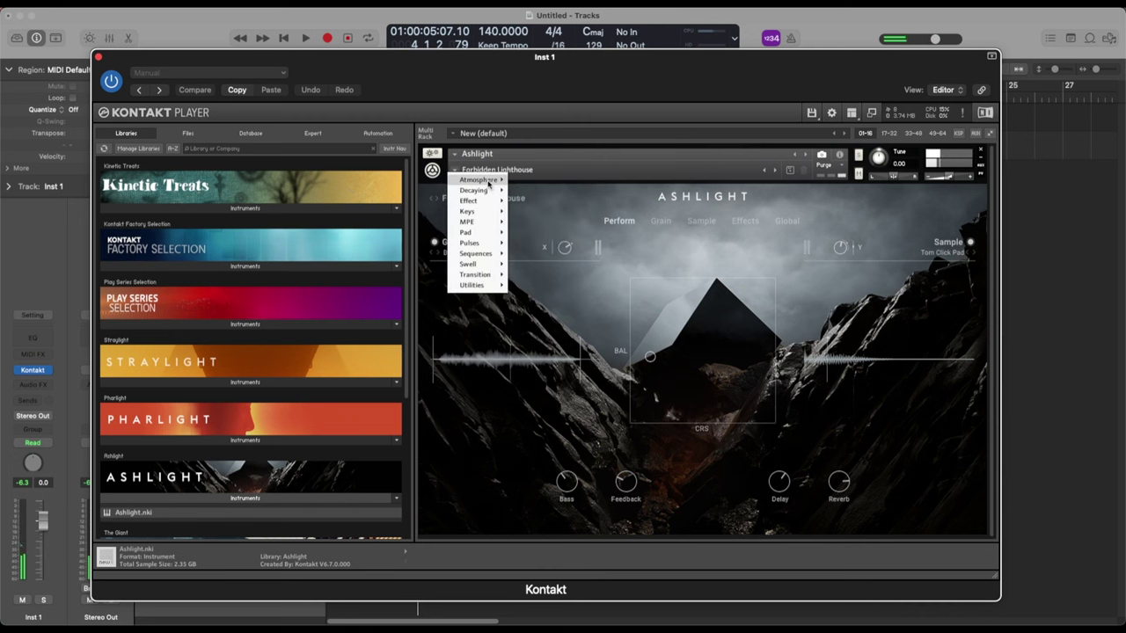
mouse_move(484, 243)
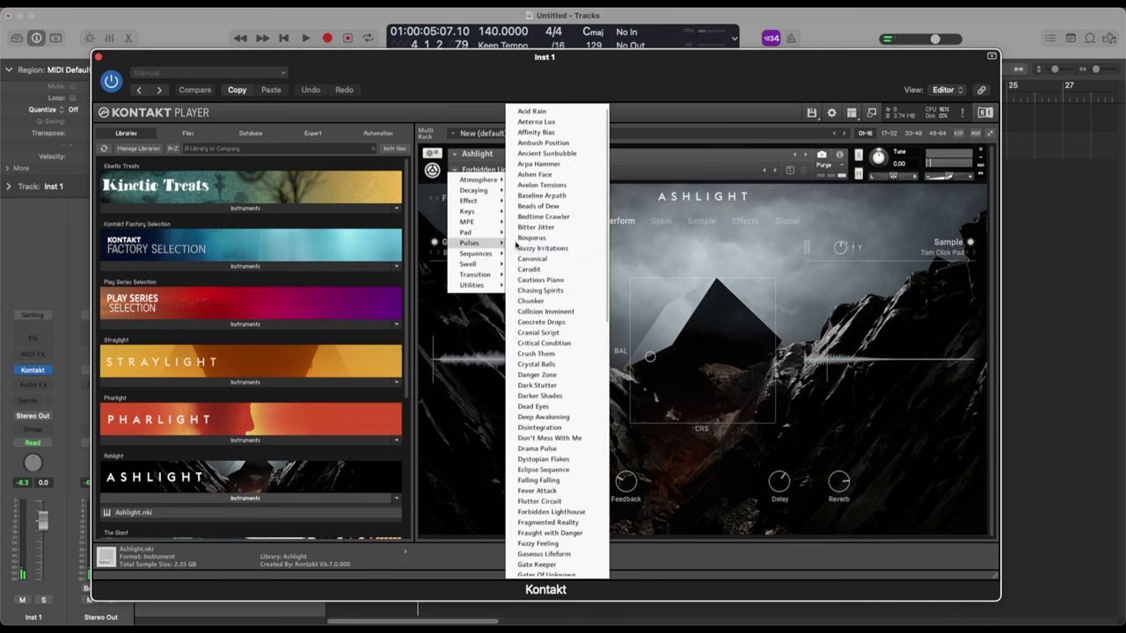
left_click(551, 491)
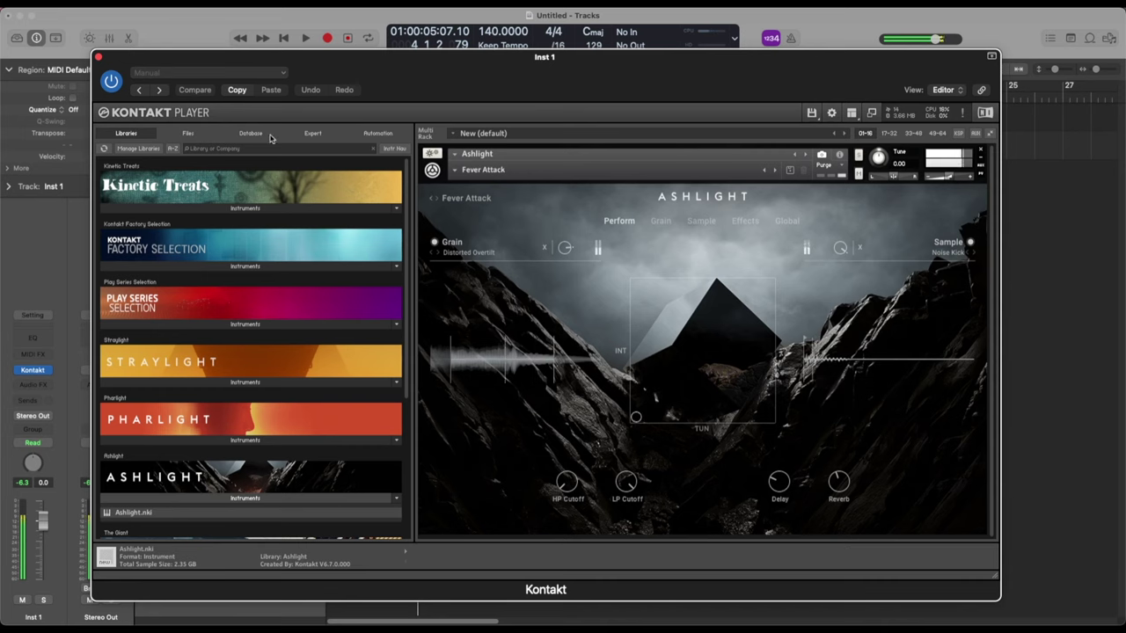
Close the Kontakt window and record a sustained D#1 note on the Inst 1 track from the start of the project.
left_click(98, 58)
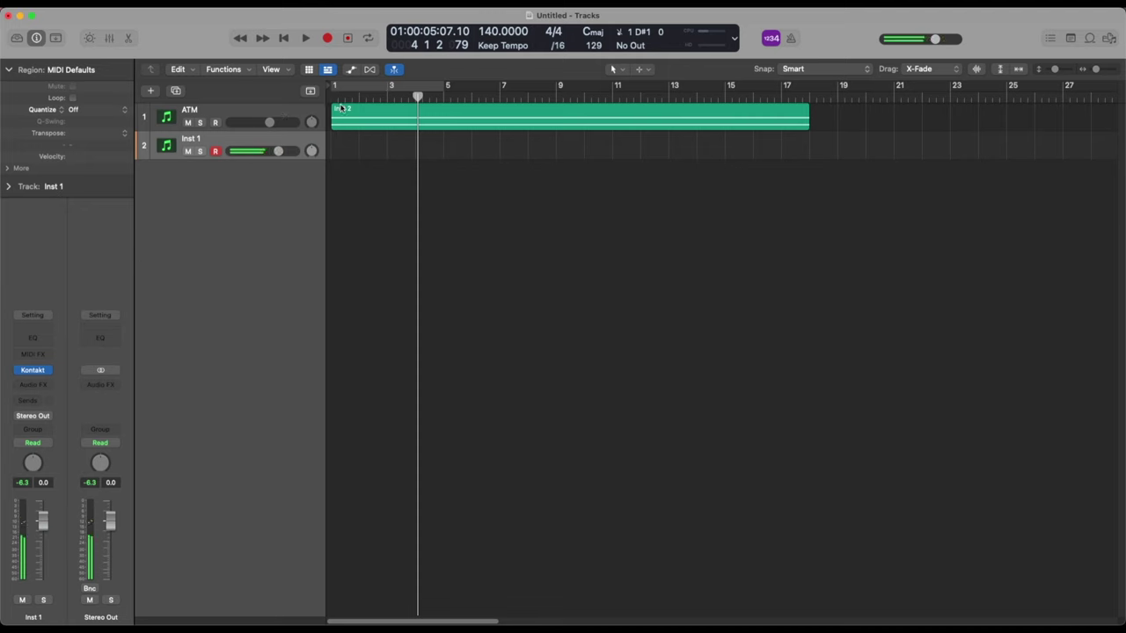
key("Return")
key("r")
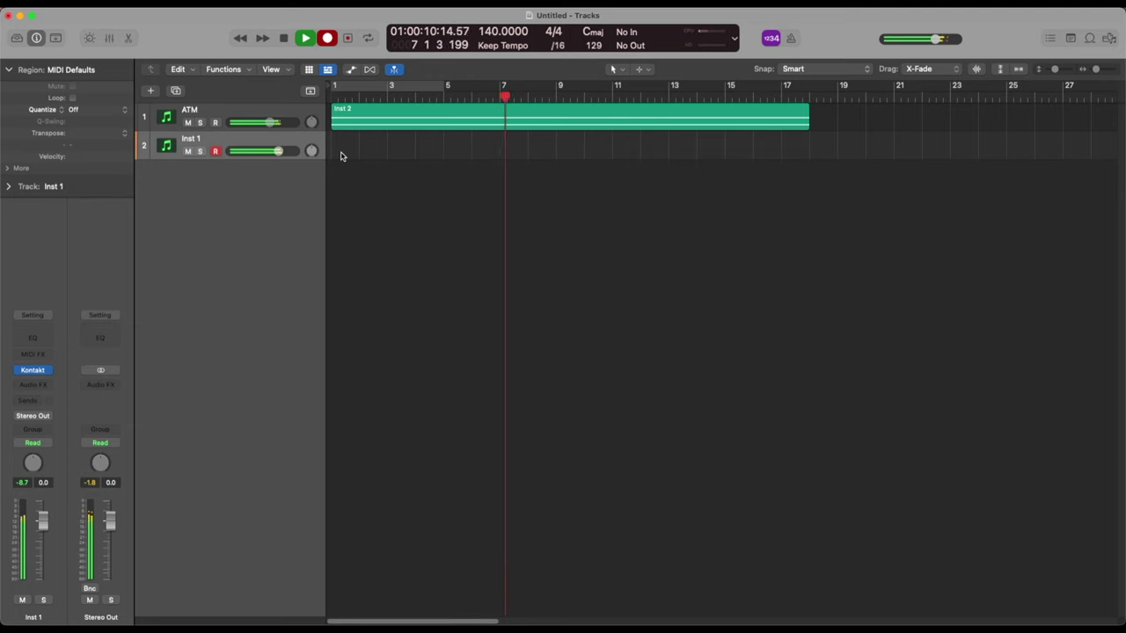
key("shift+r")
key("space")
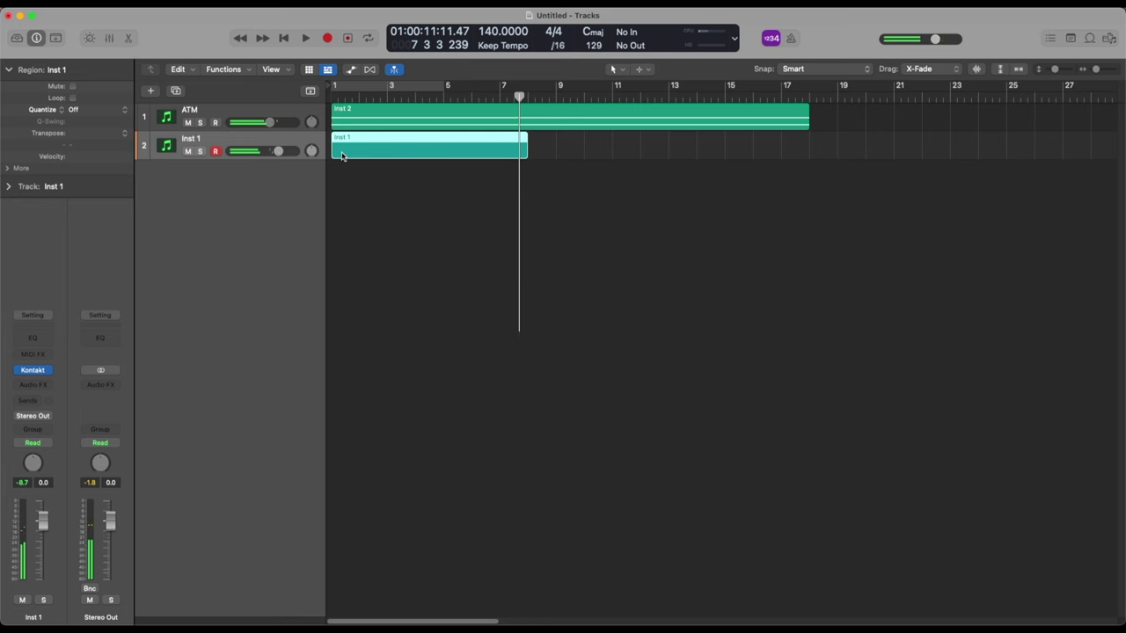
Open the Inst 1 region in the Piano Roll and extend both the region and its note to bar 19.
double_click(342, 155)
left_click(302, 506)
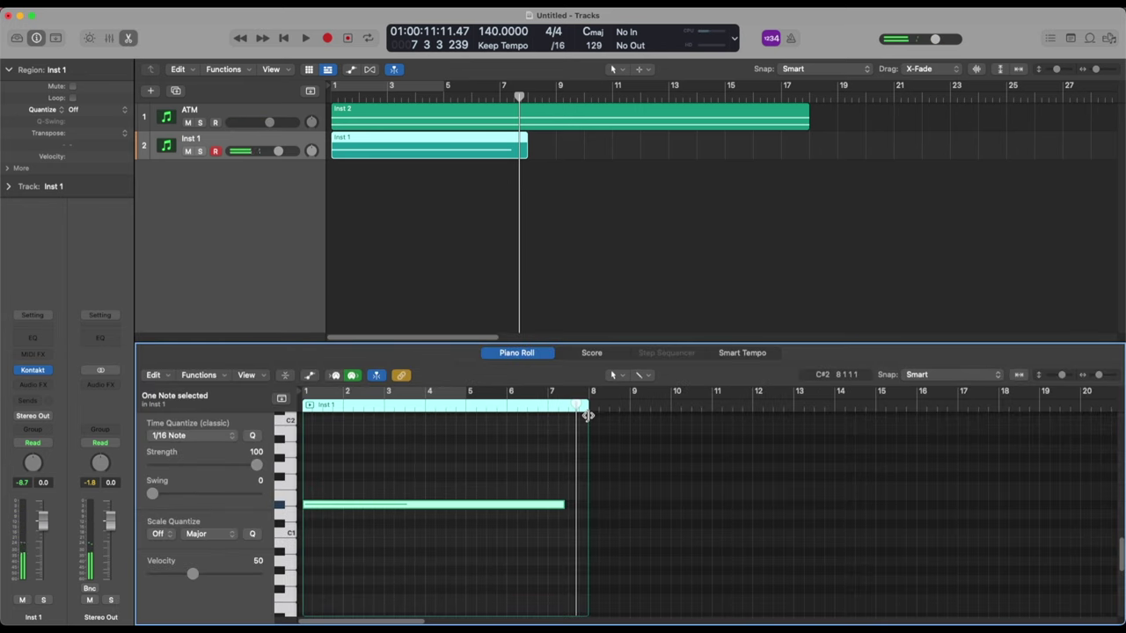
left_click_drag(588, 415, 1038, 432)
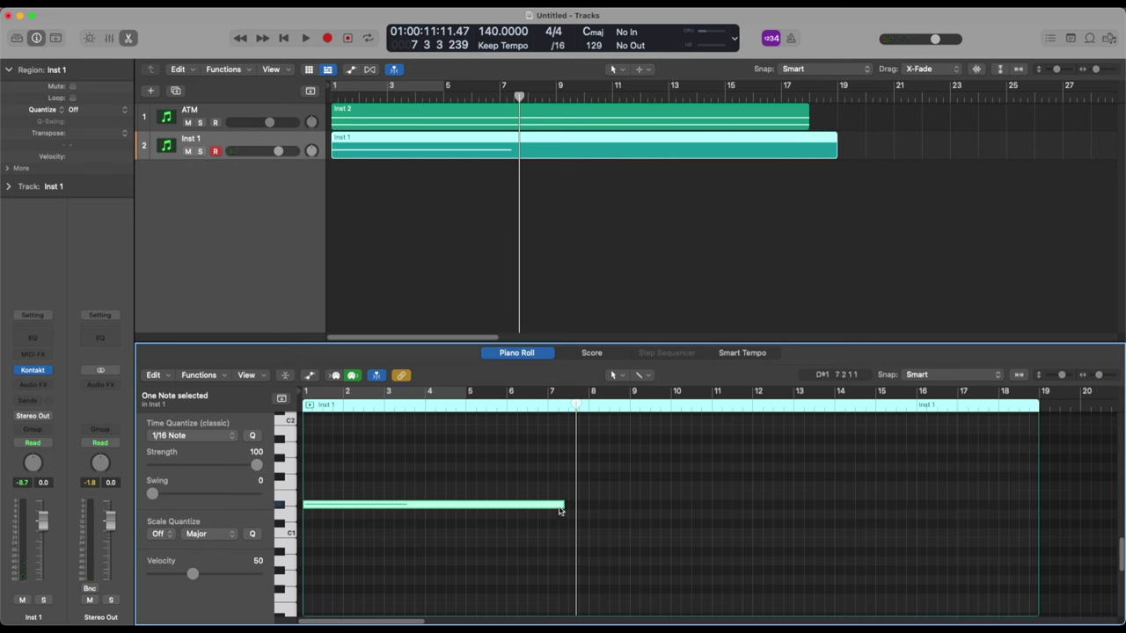
left_click_drag(561, 506, 1038, 508)
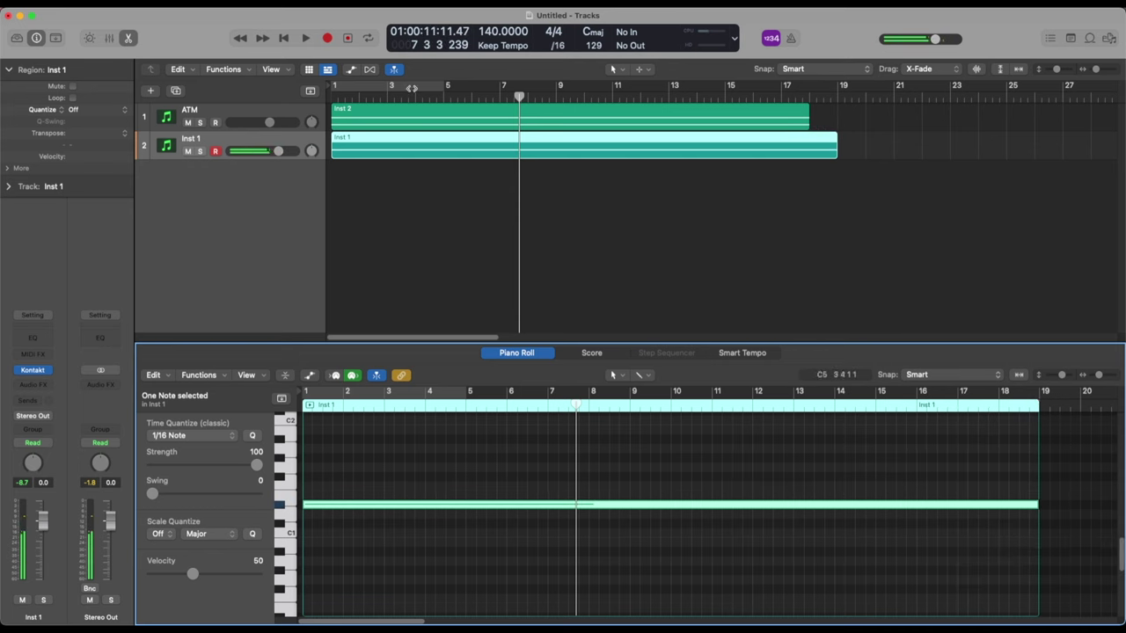
Extend the ATM track's region and its two notes to bar 19.
left_click(773, 128)
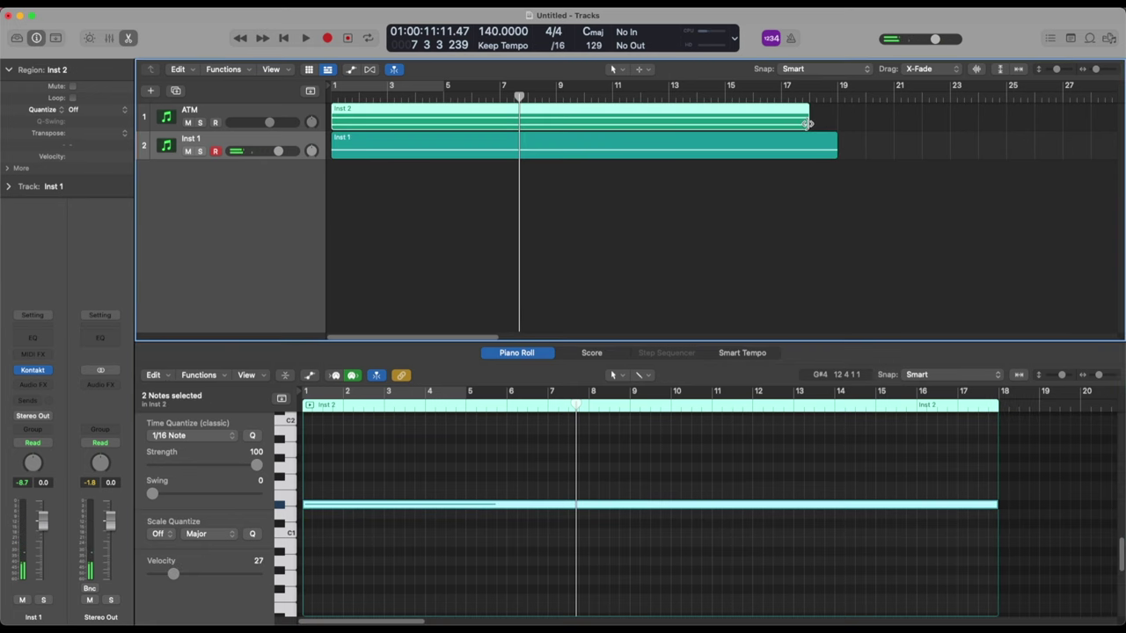
left_click_drag(808, 125, 836, 124)
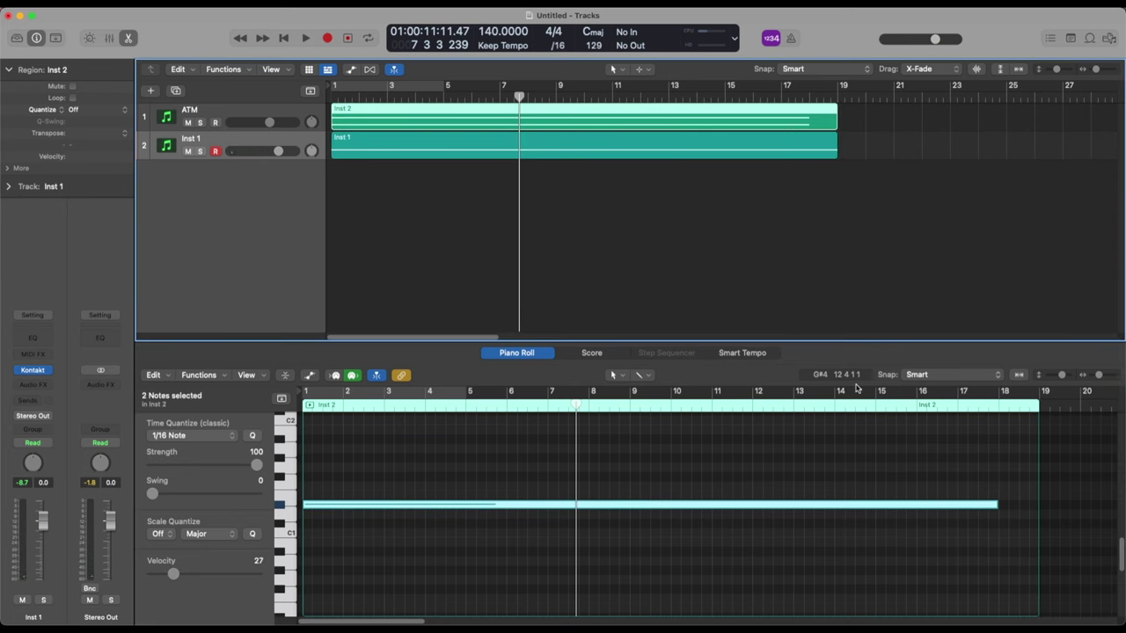
key("e")
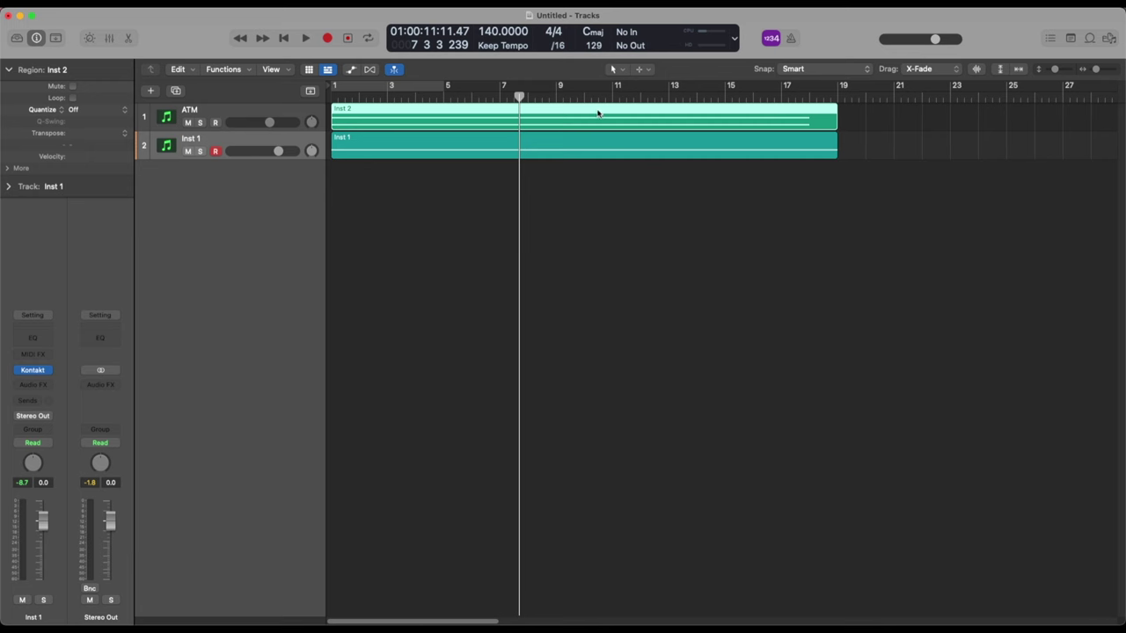
key("e")
left_click_drag(817, 415, 860, 622)
left_click_drag(996, 439, 1036, 439)
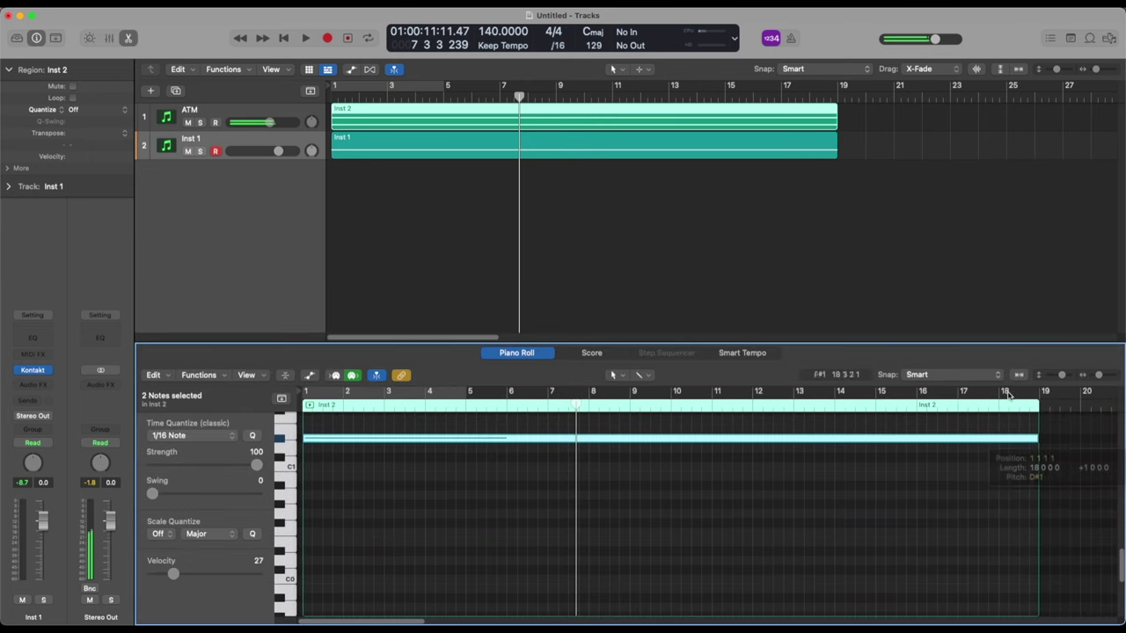
Move the Inst 1 region to start at bar 5 and play the arrangement from there.
left_click(804, 252)
left_click_drag(422, 156, 533, 156)
left_click(443, 97)
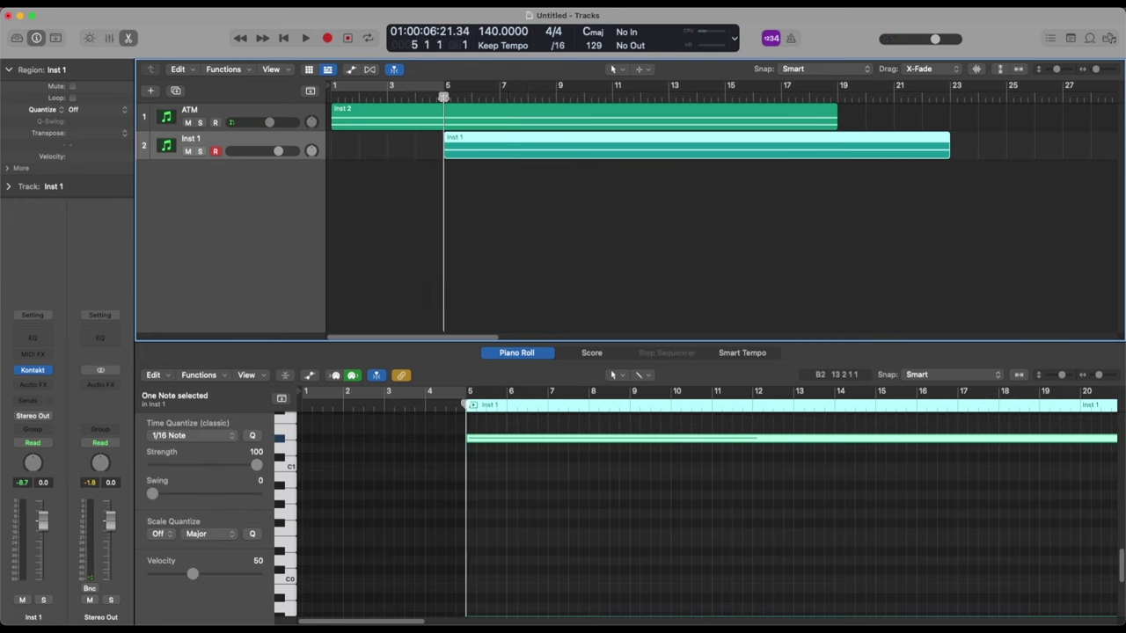
key("space")
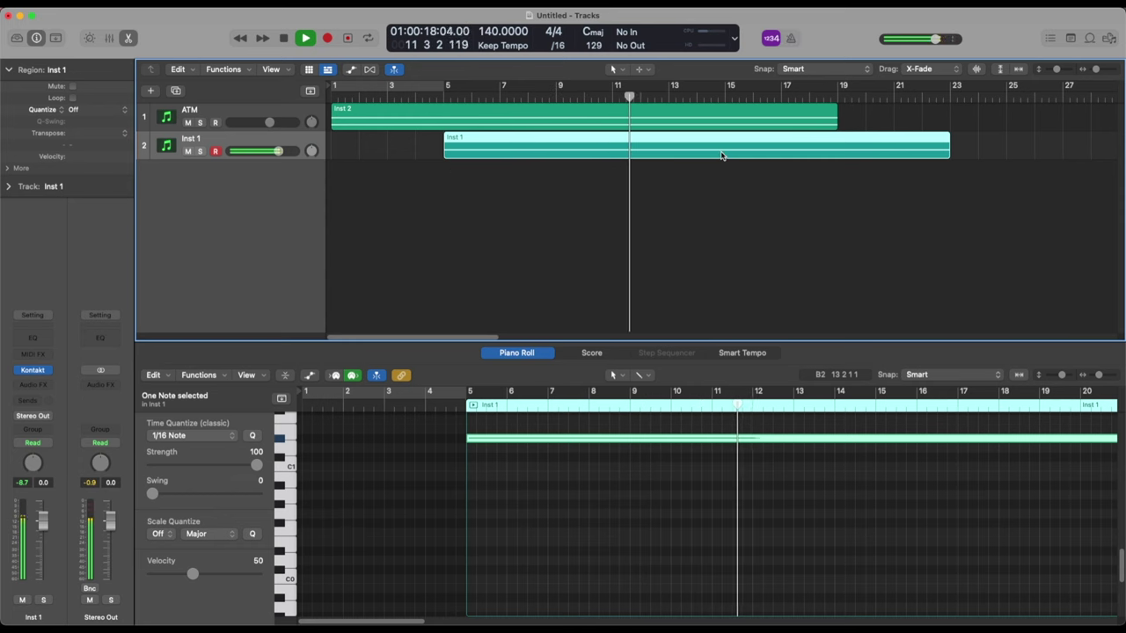
key("k")
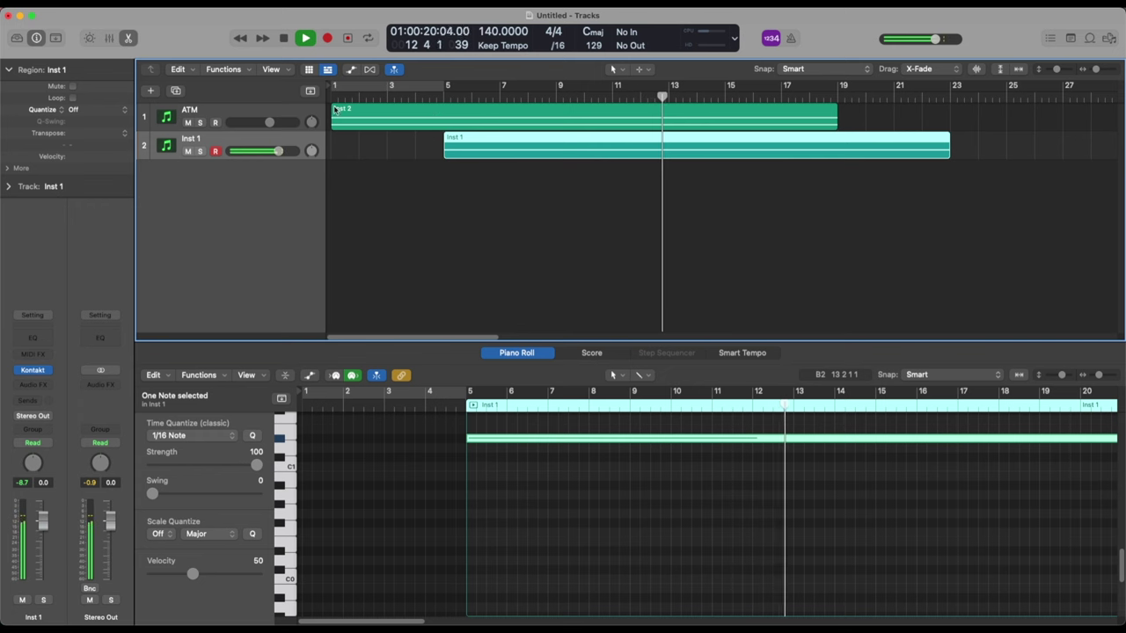
key("space")
key("shift+space")
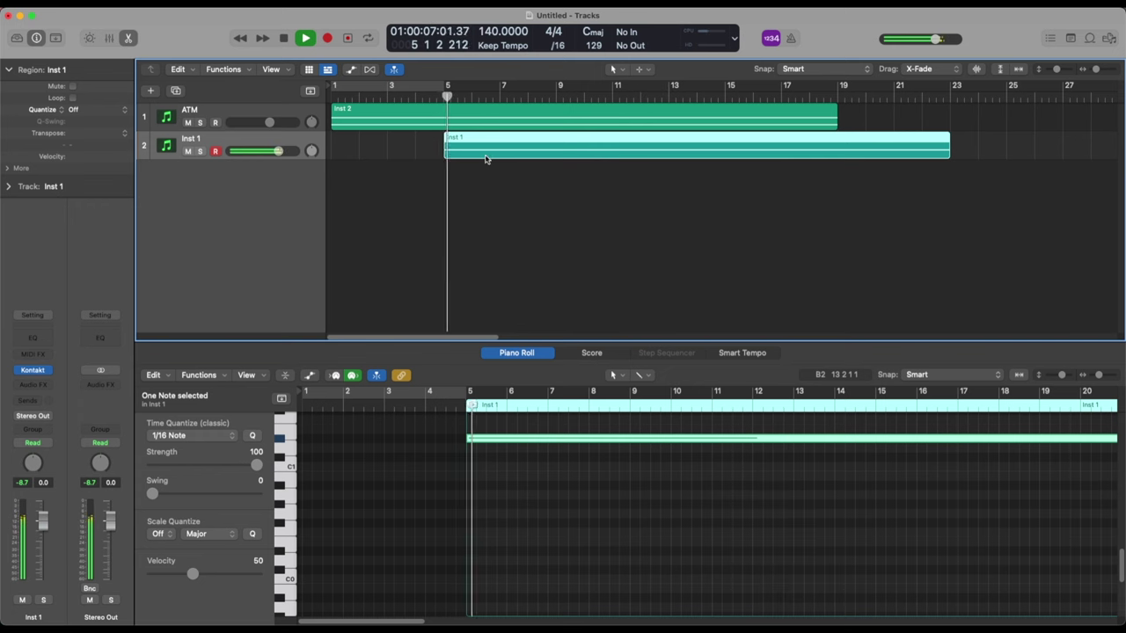
Reopen Kontakt on Inst 1, try a different XY pad position for Fever Attack, check its Global page and play it back.
left_click(32, 369)
key("space")
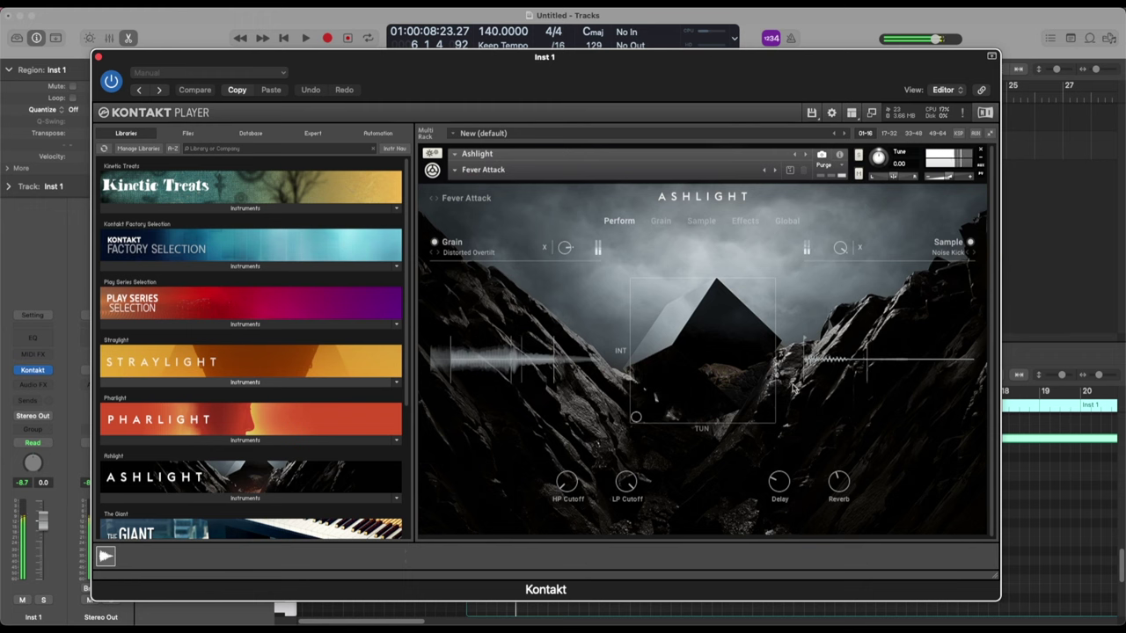
left_click_drag(637, 418, 642, 381)
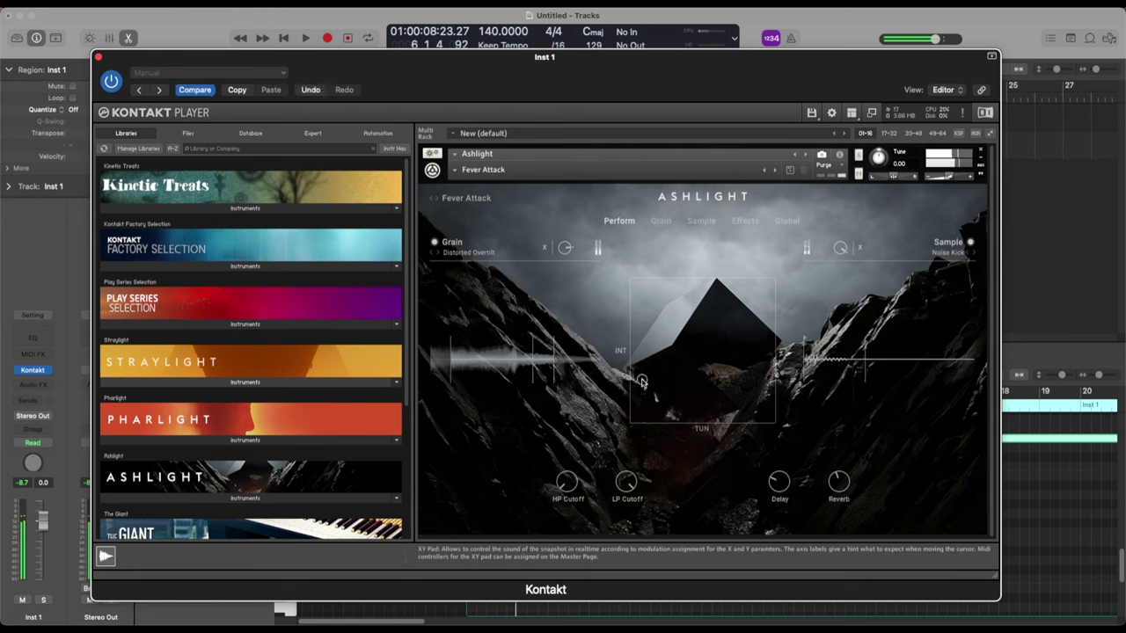
left_click(745, 221)
left_click(787, 221)
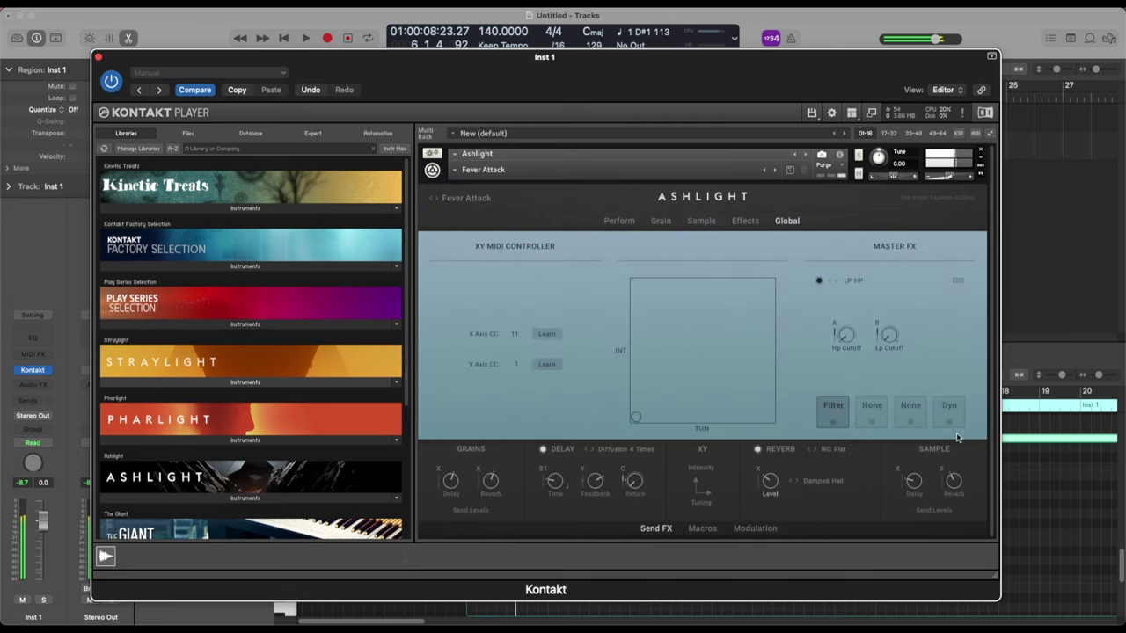
left_click(619, 220)
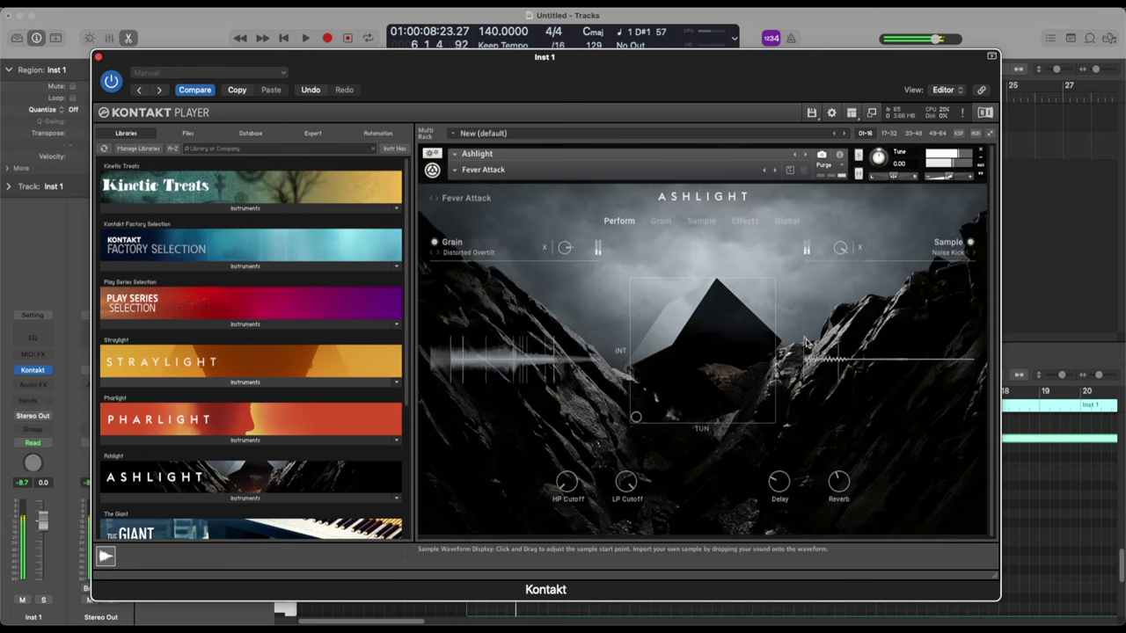
key("space")
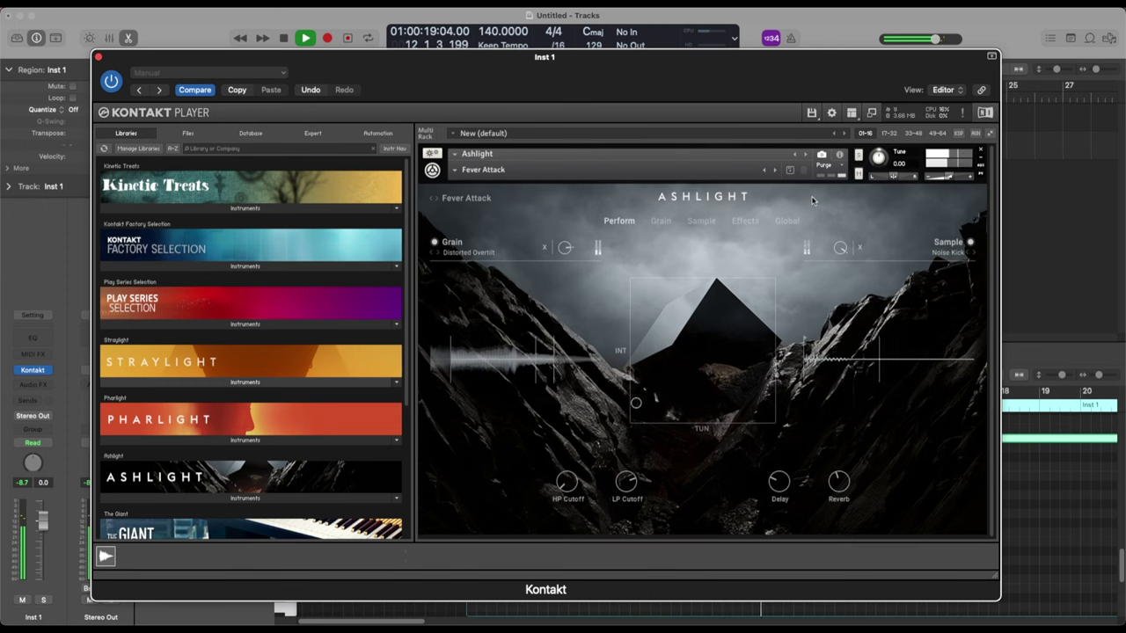
Step through neighbouring Ashlight snapshots, including Abuse of Confidence and Aerial, and audition Drama Pulse from the Pulses category.
left_click(776, 173)
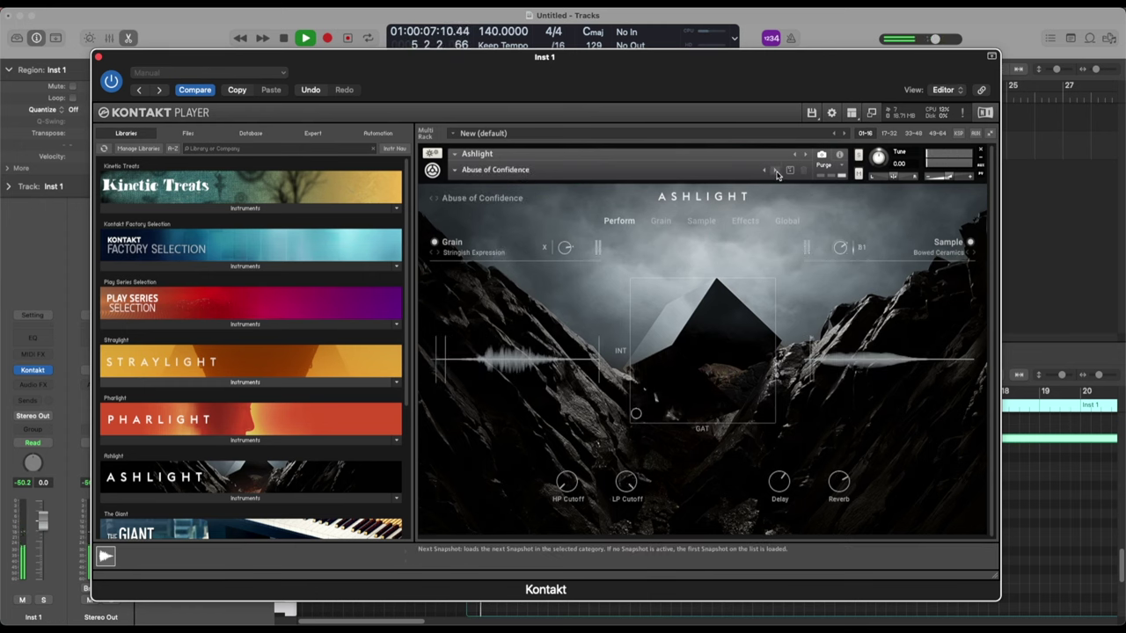
left_click(765, 173)
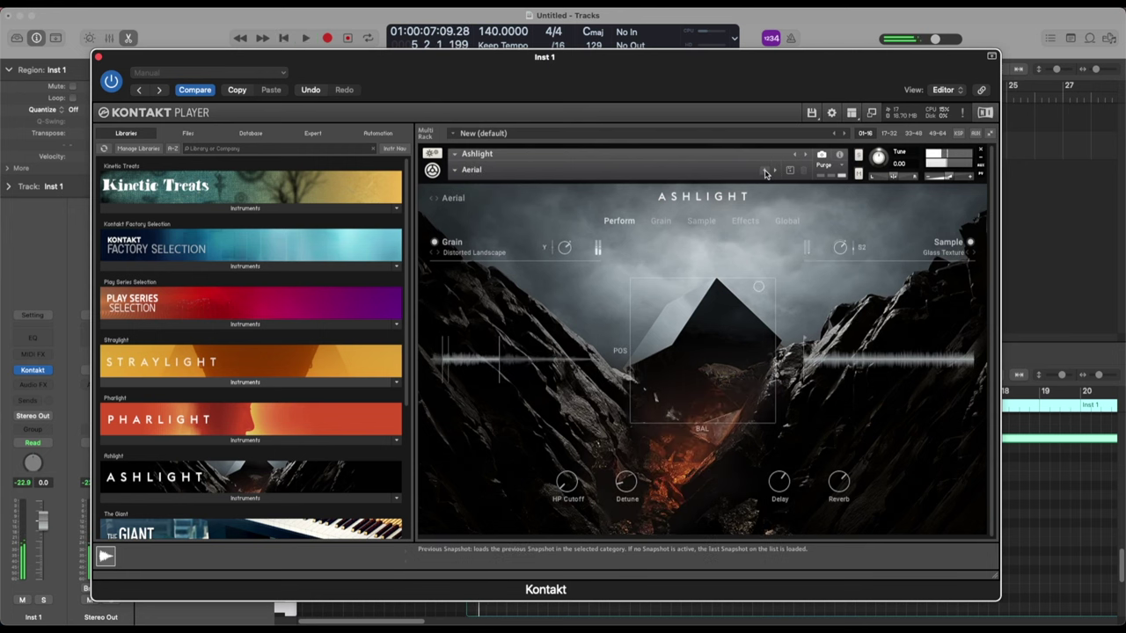
left_click(470, 169)
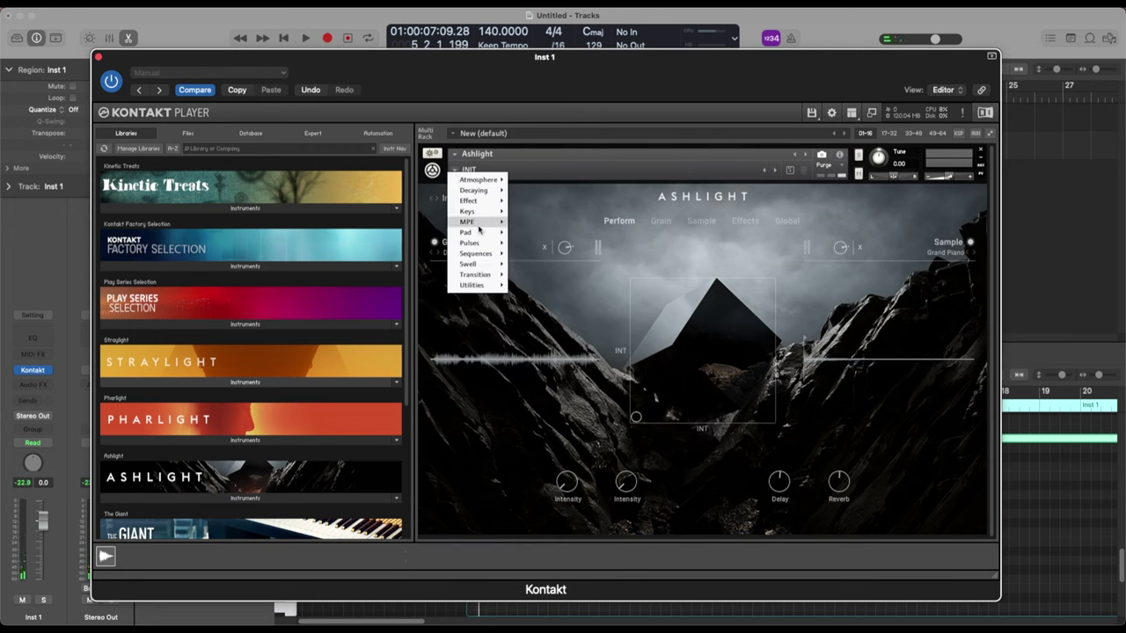
mouse_move(479, 243)
left_click(549, 451)
key("space")
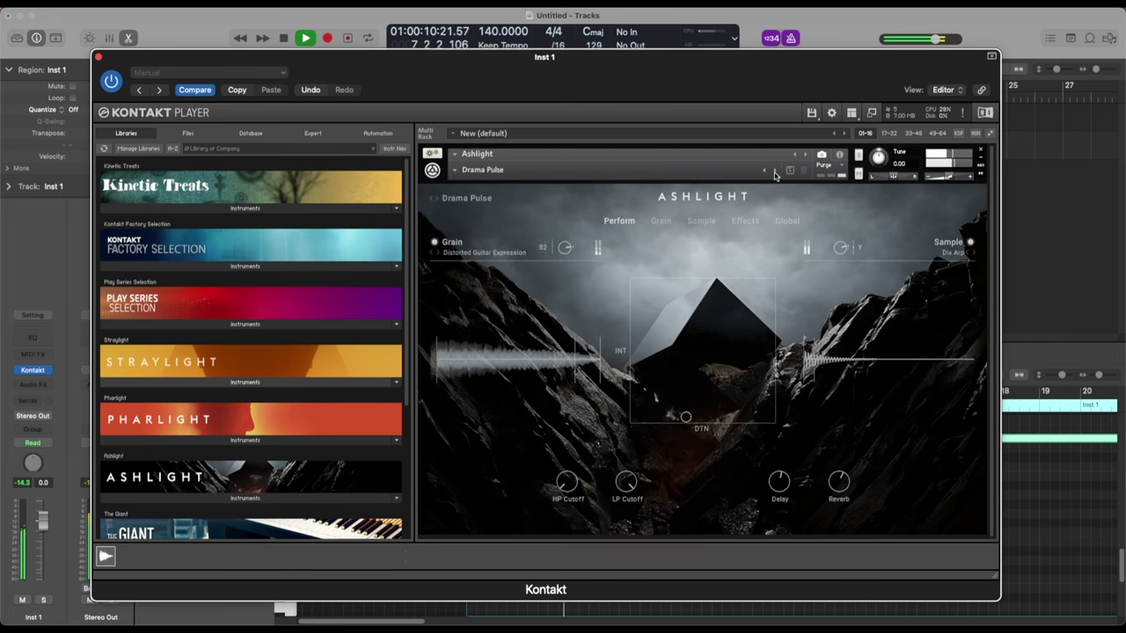
Move the Kontakt window clear of the timeline and audition the Dystopian Flakes and Eclipse Sequence snapshots.
left_click_drag(665, 61, 712, 162)
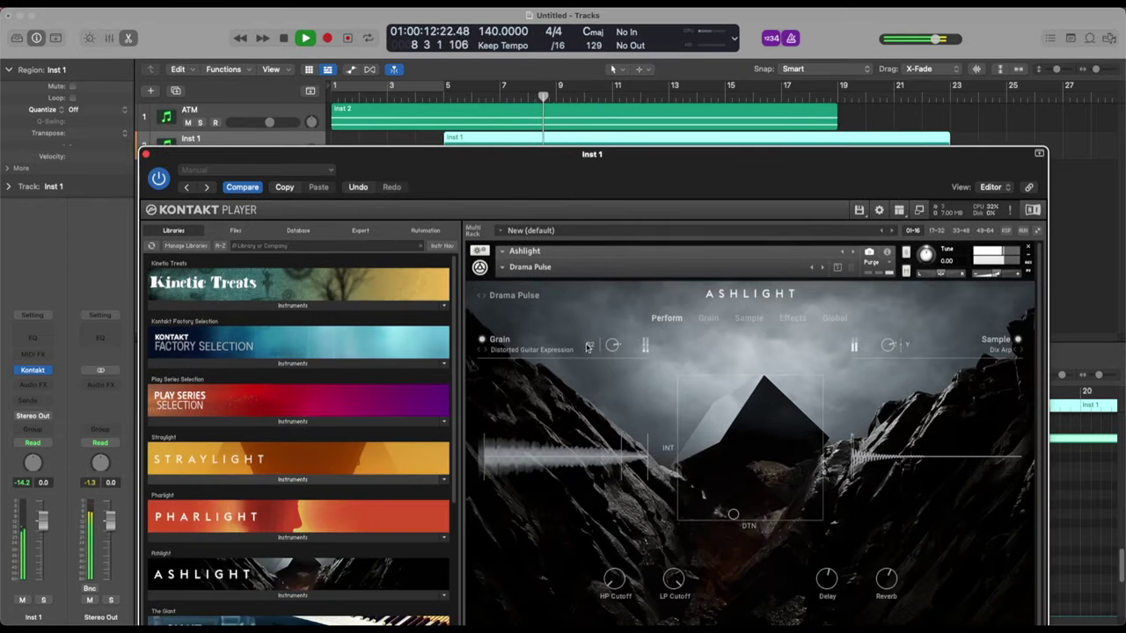
left_click(823, 270)
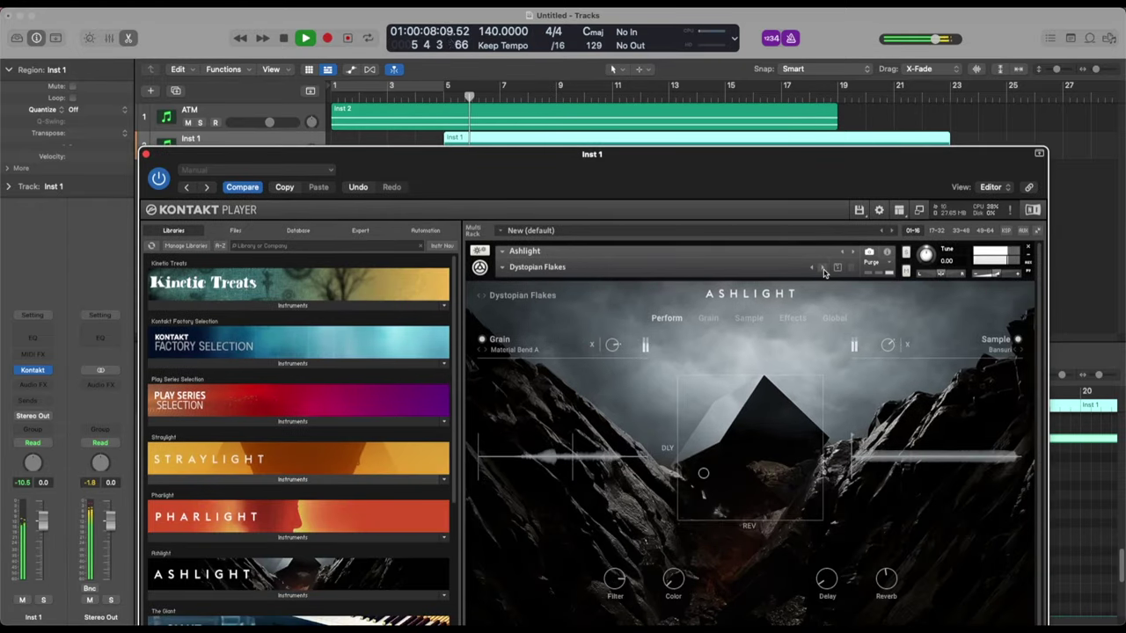
left_click(823, 271)
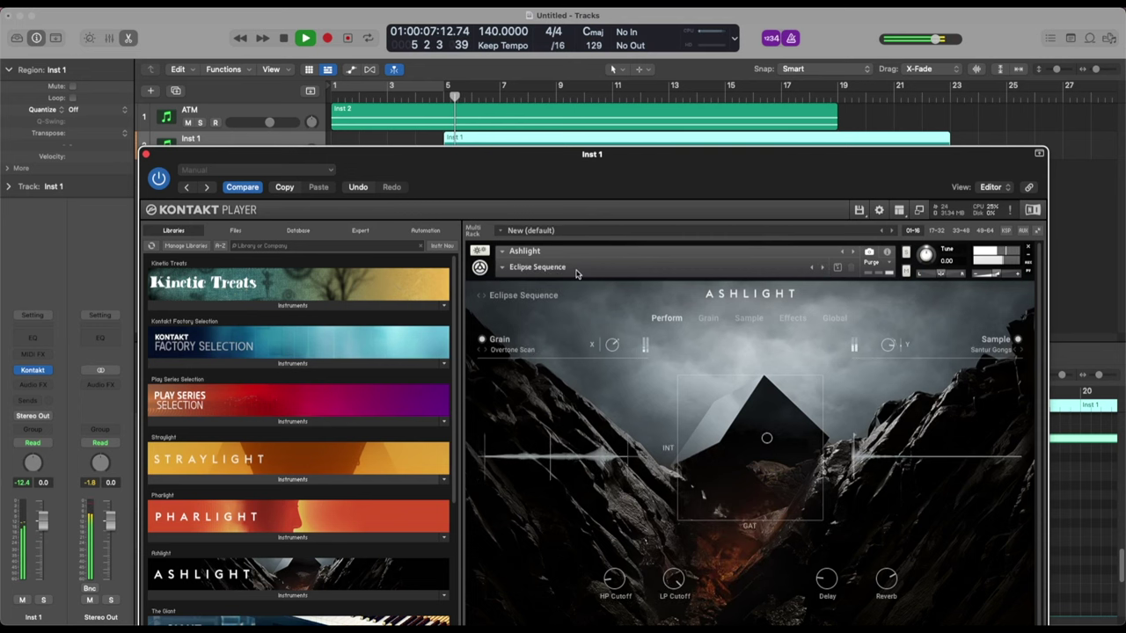
Load the Gone snapshot from Ashlight's Pulses category and play the arrangement from bar 1.
left_click(505, 268)
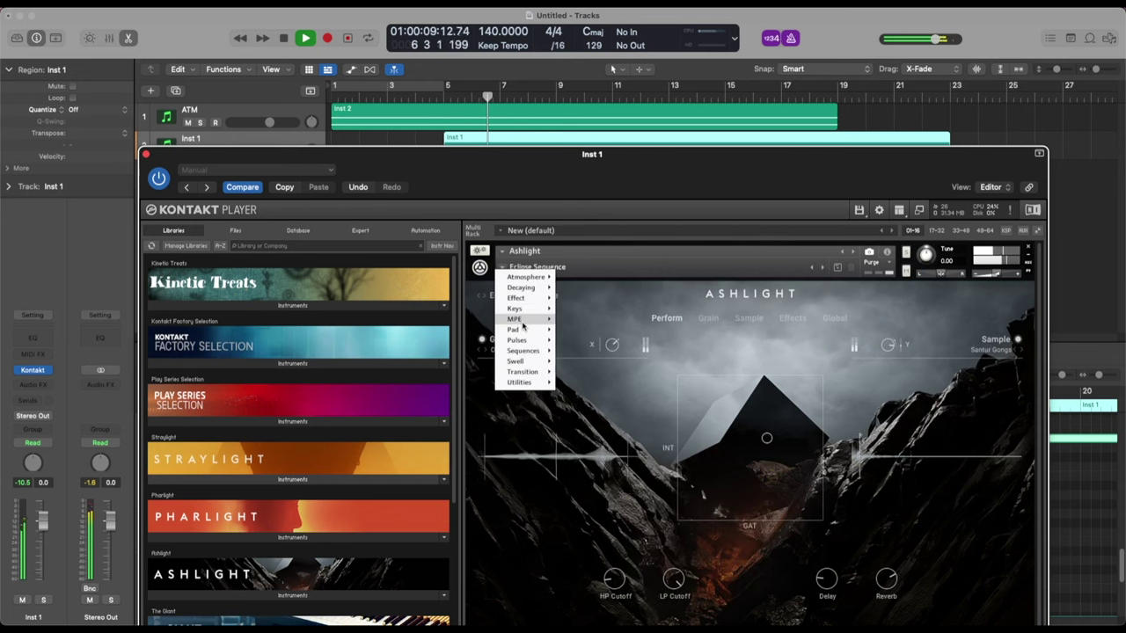
mouse_move(546, 351)
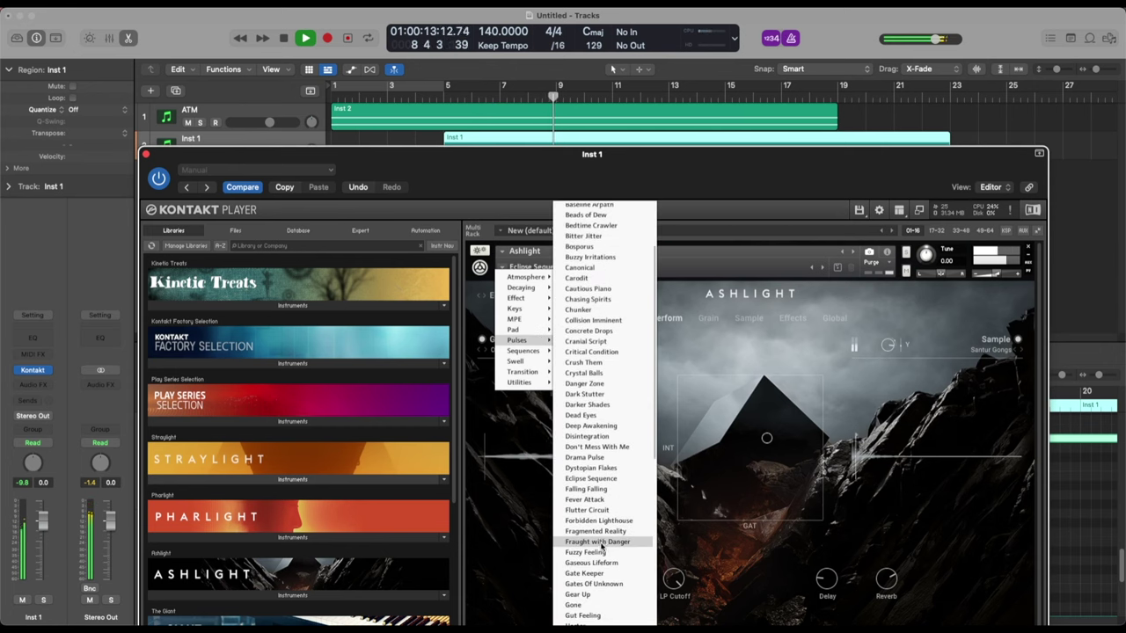
left_click(590, 526)
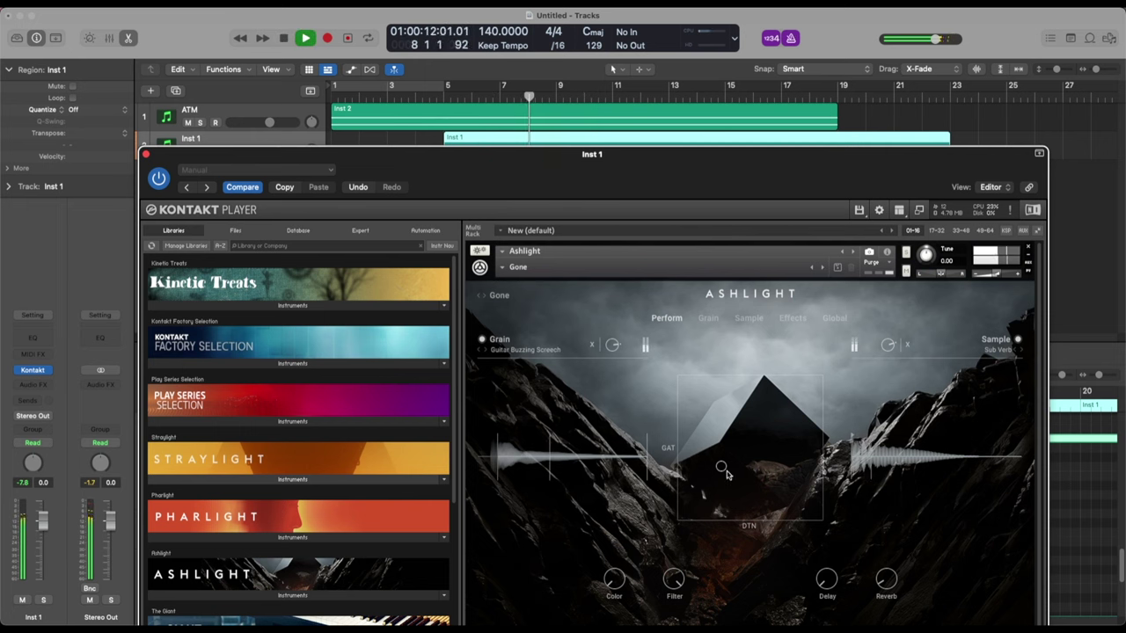
left_click(329, 93)
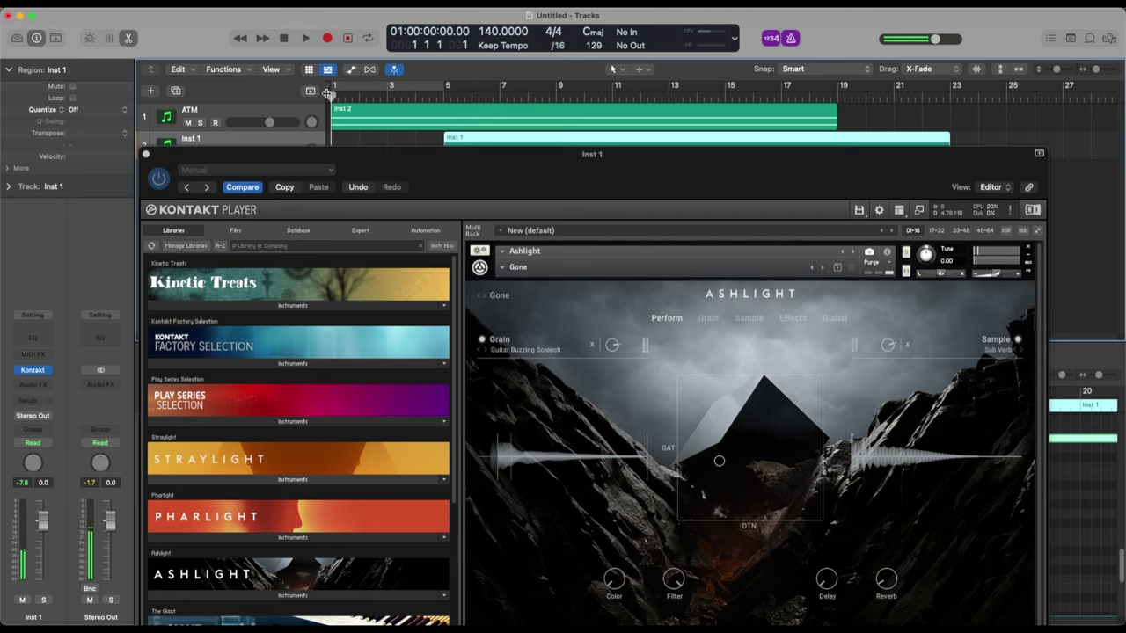
key("space")
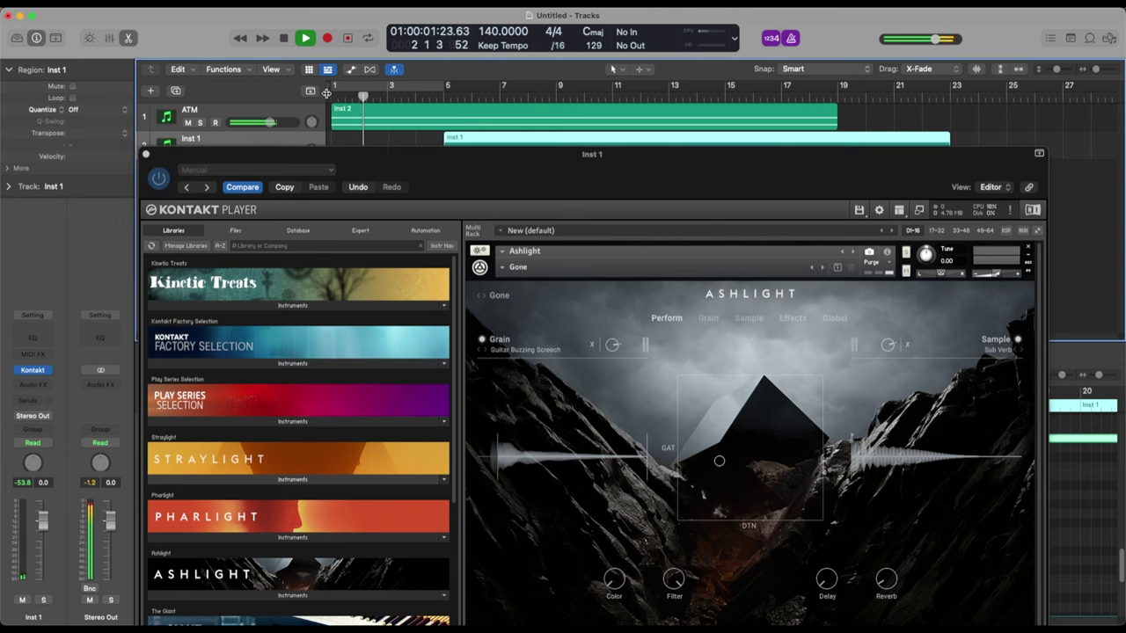
Rename the Inst 1 track as Pulse and move its region to start at bar 9.
left_click(297, 153)
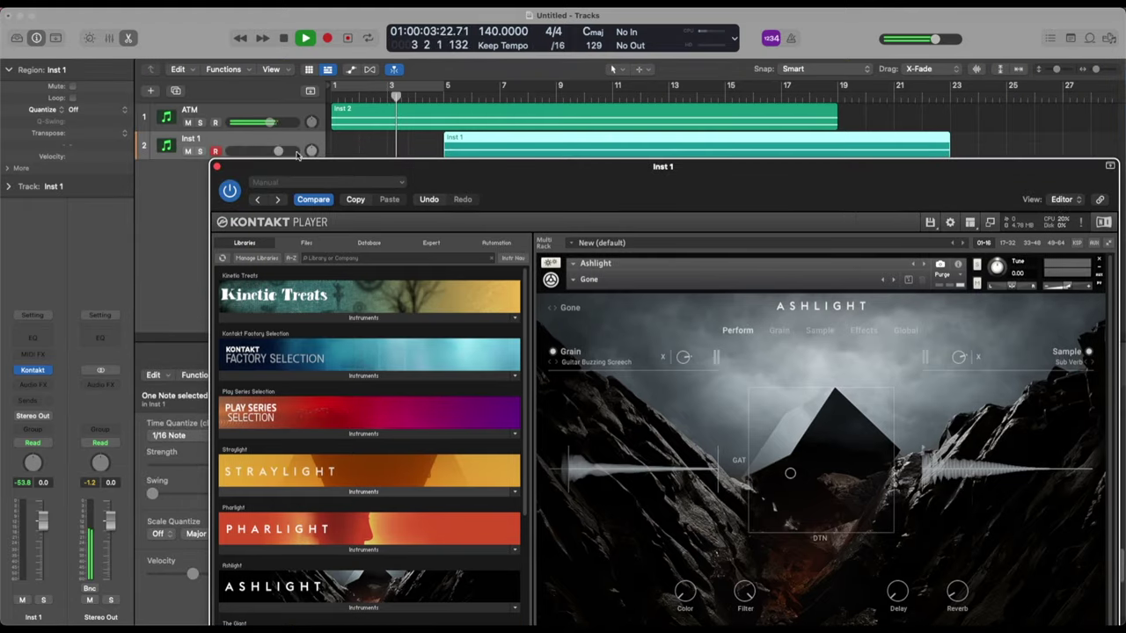
left_click(217, 167)
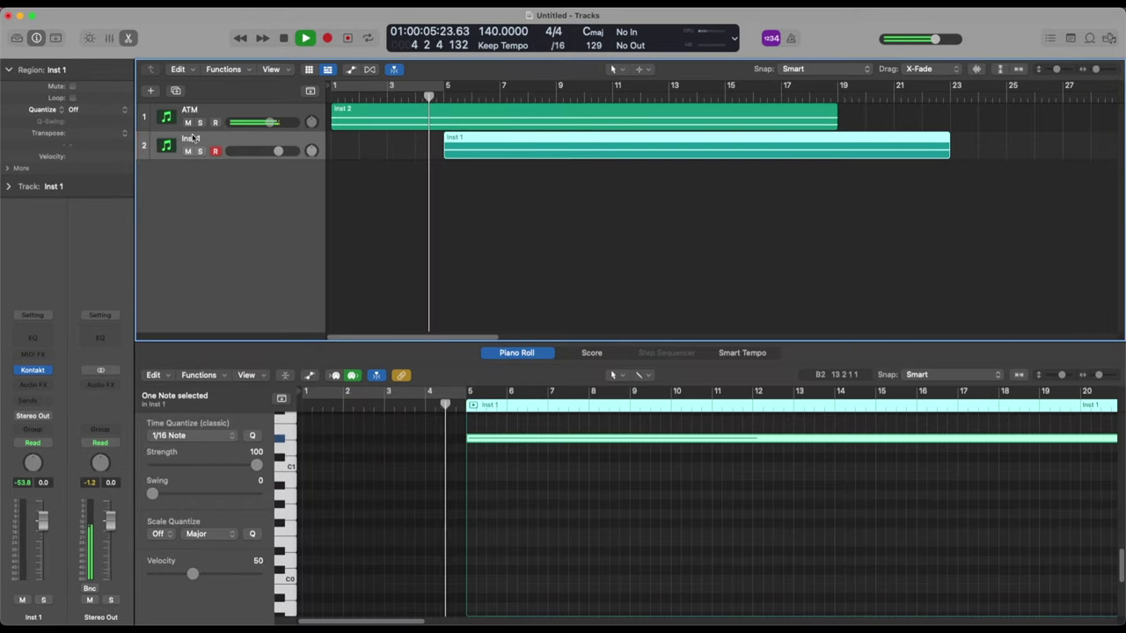
double_click(191, 139)
type("Pulse")
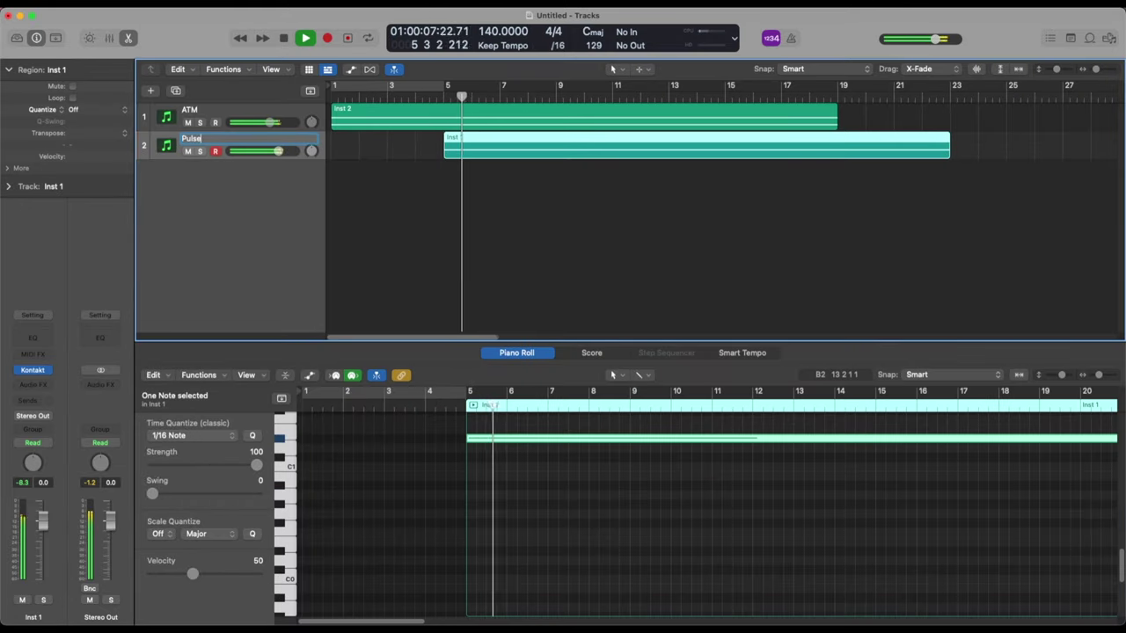
key("Return")
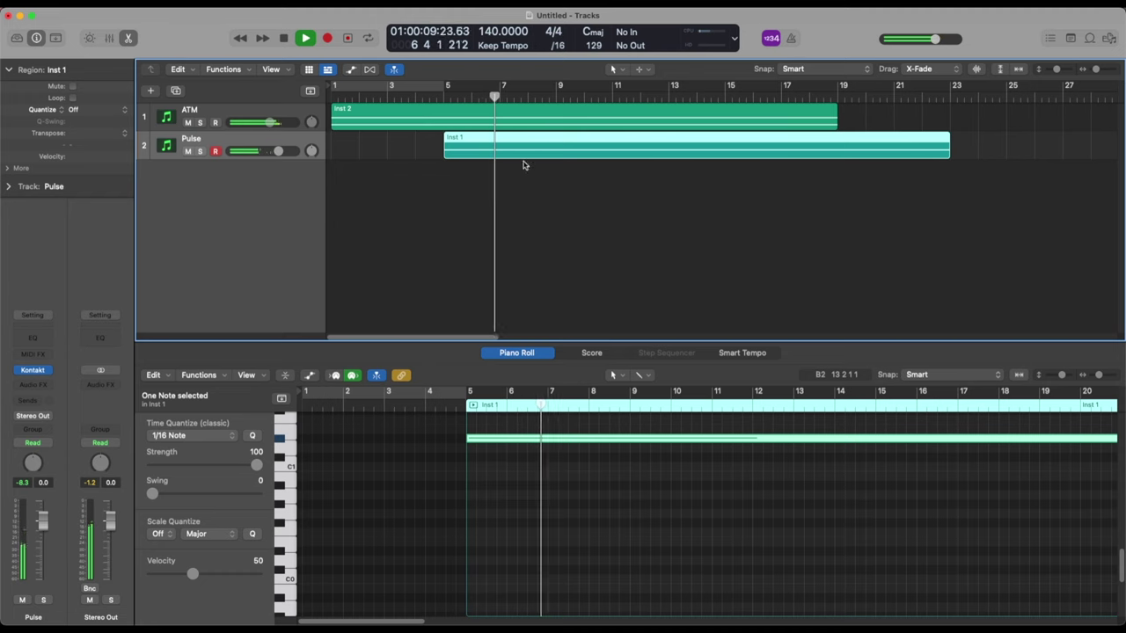
left_click_drag(525, 156, 637, 160)
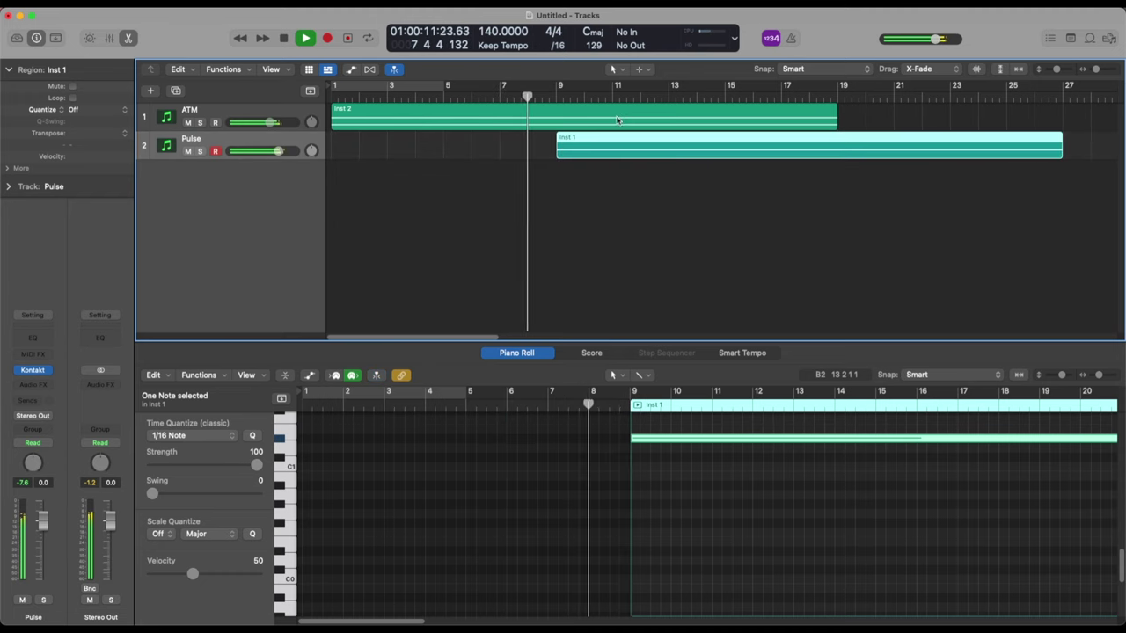
Extend the ATM track's region and both of its sustained notes to end at bar 41, and play from the start.
left_click(615, 115)
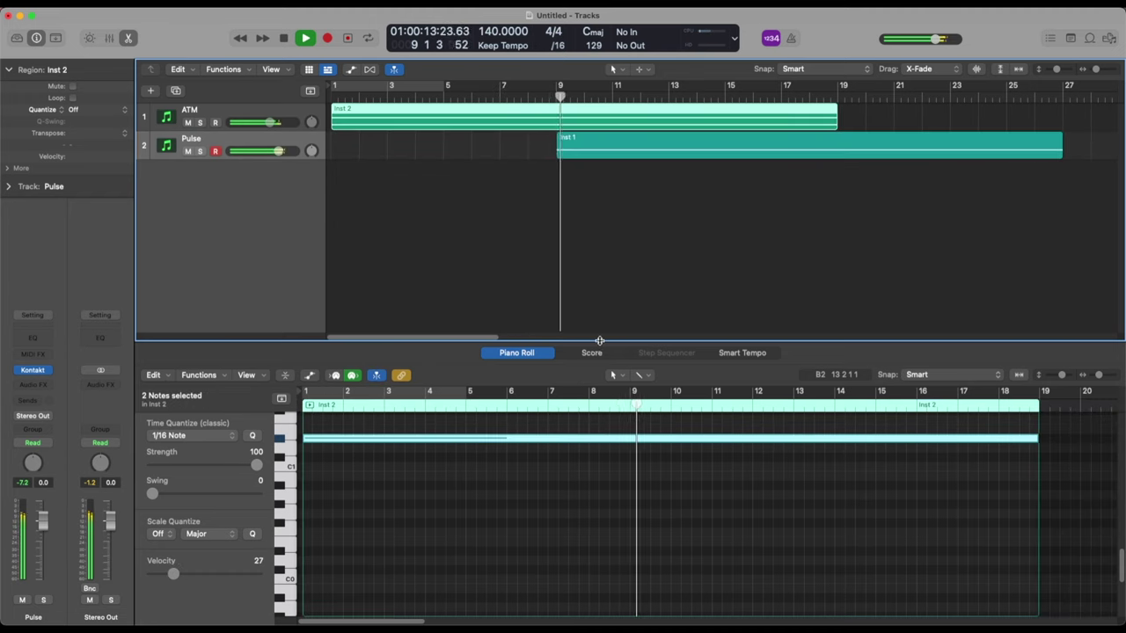
left_click_drag(695, 343, 695, 120)
scroll(766, 352, "up", 3)
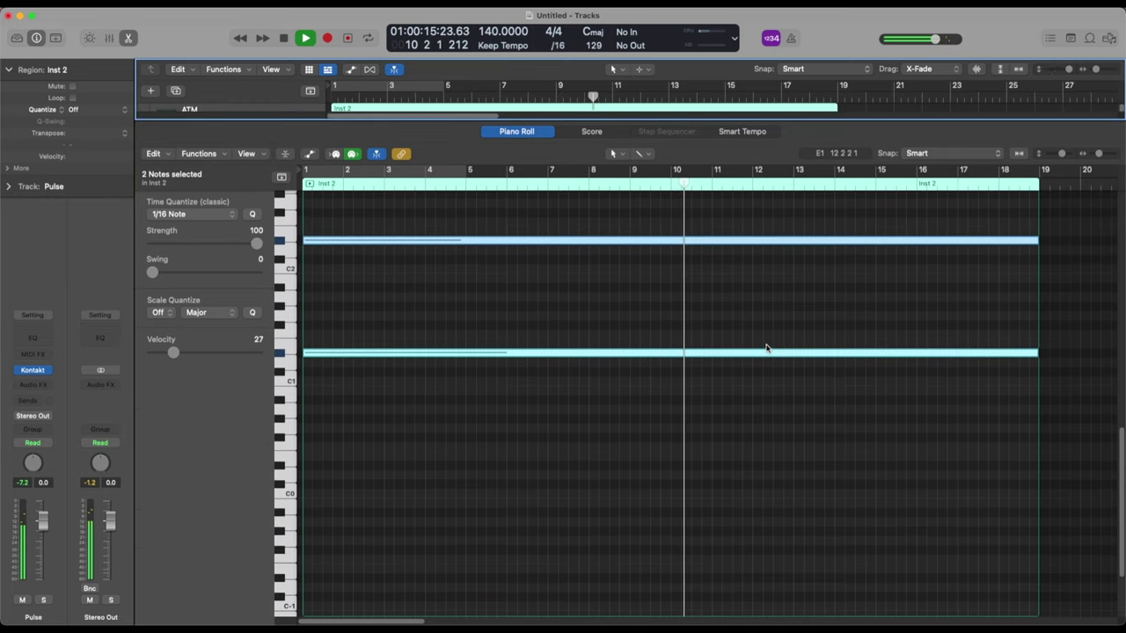
scroll(718, 334, "down", 5)
key("space")
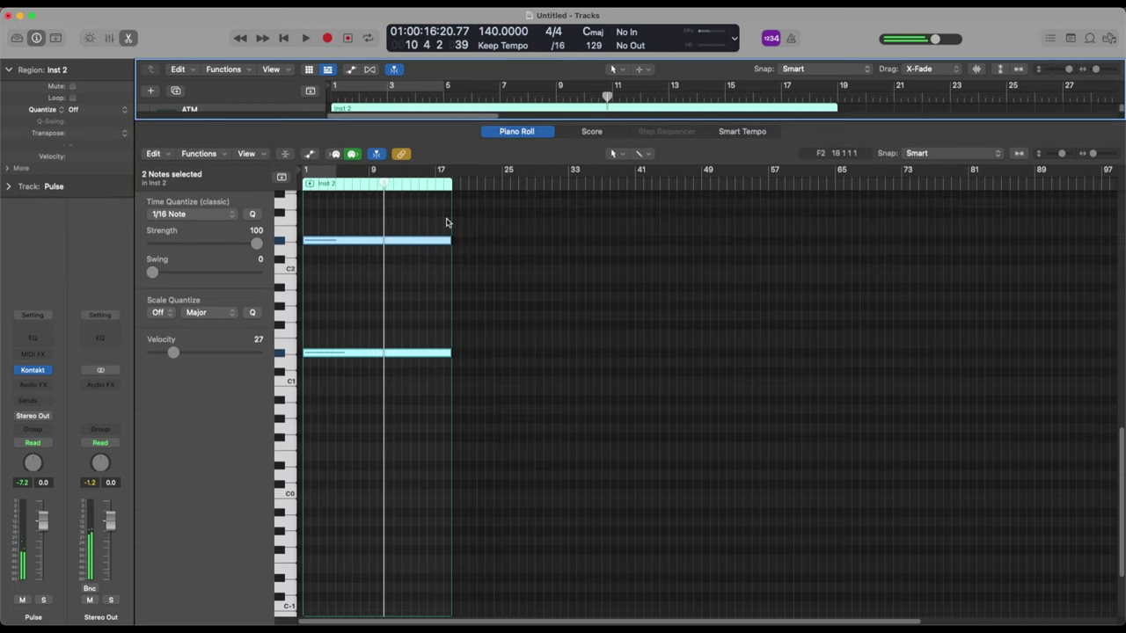
left_click_drag(450, 239, 635, 249)
left_click_drag(452, 191, 634, 201)
key("space")
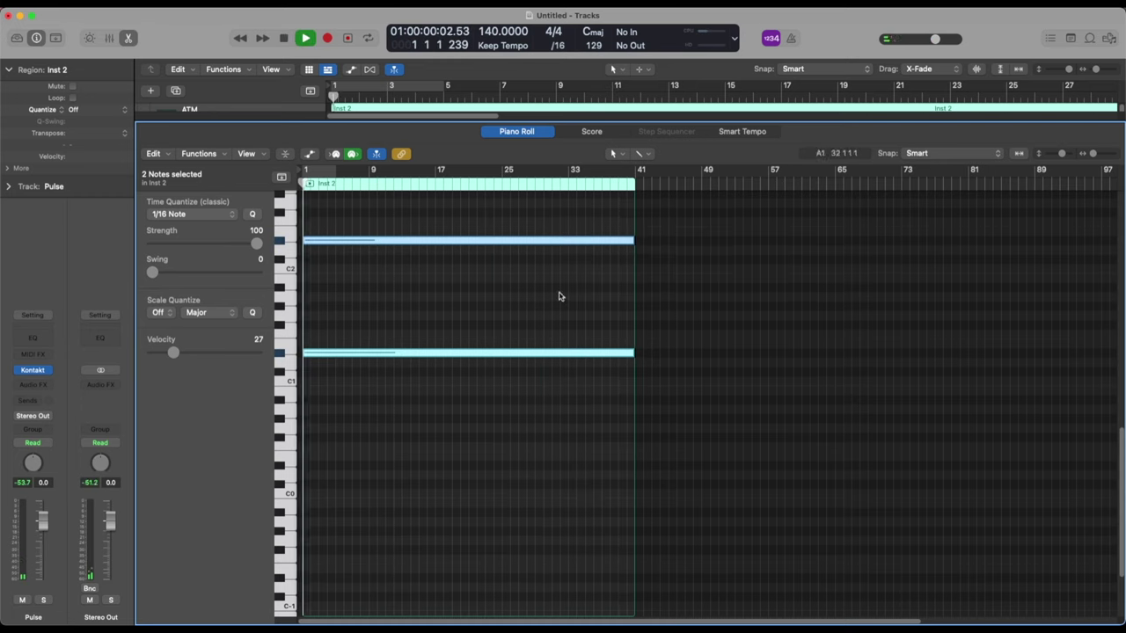
Copy the upper drone note to F#2 at bar 17 in the ATM region and shorten the copy to 12 bars.
left_click(612, 119)
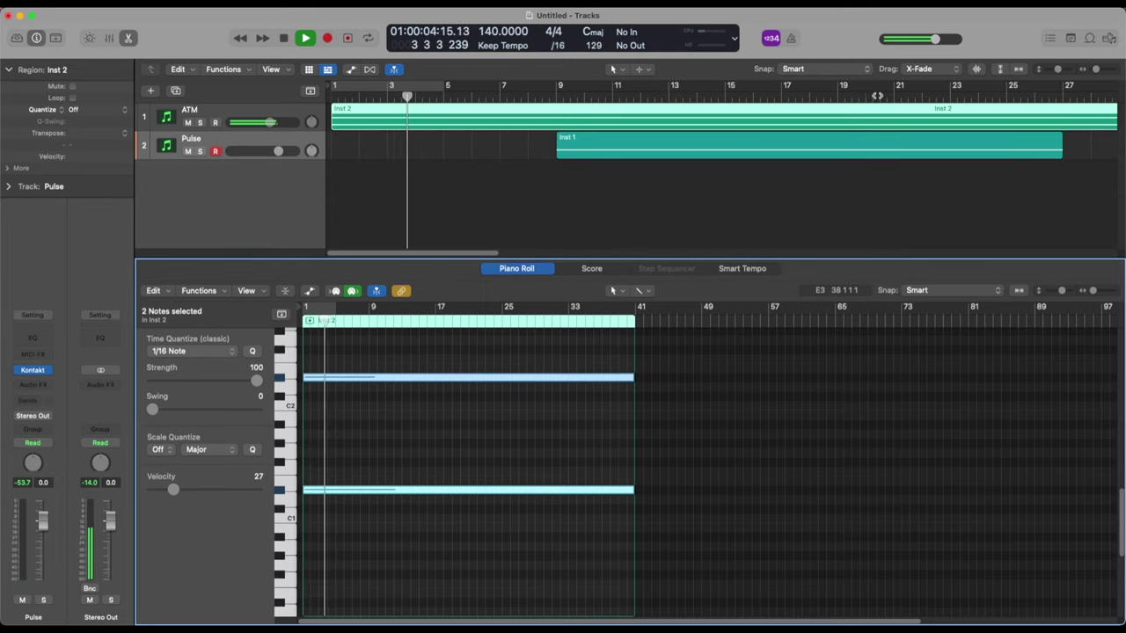
left_click(436, 324)
key("space")
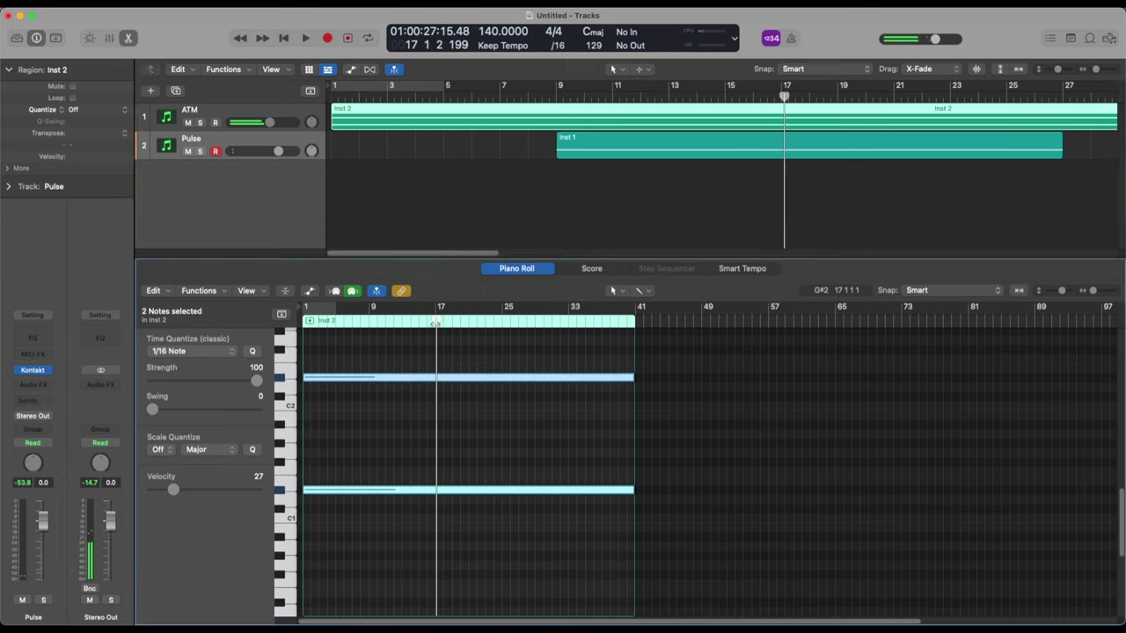
left_click(435, 324)
left_click(437, 349)
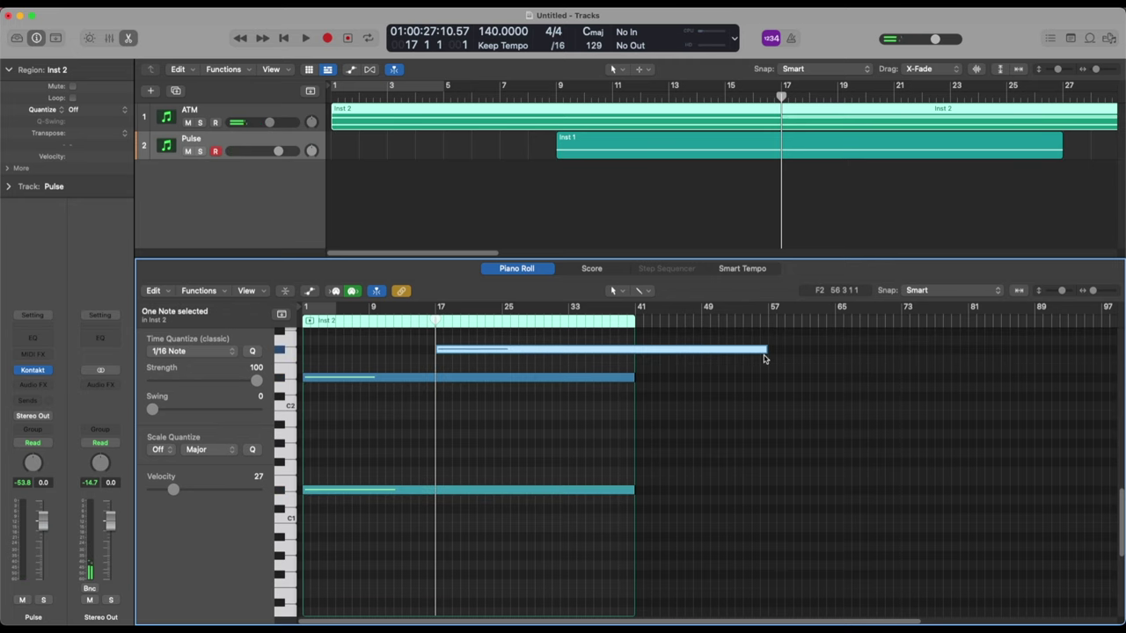
left_click_drag(763, 358, 533, 356)
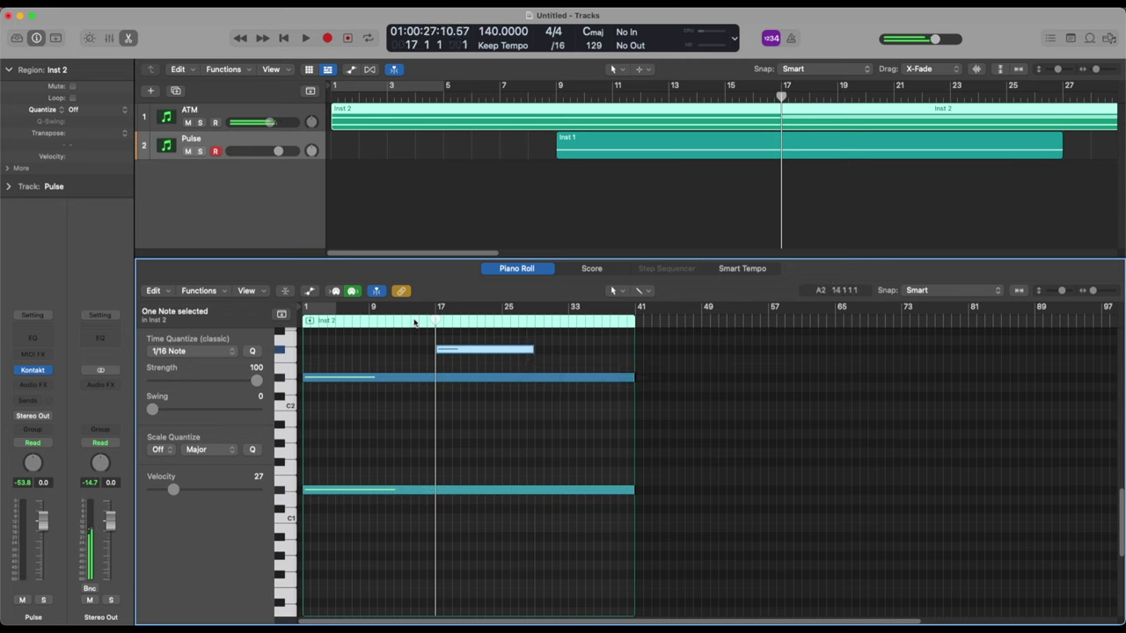
left_click(417, 320)
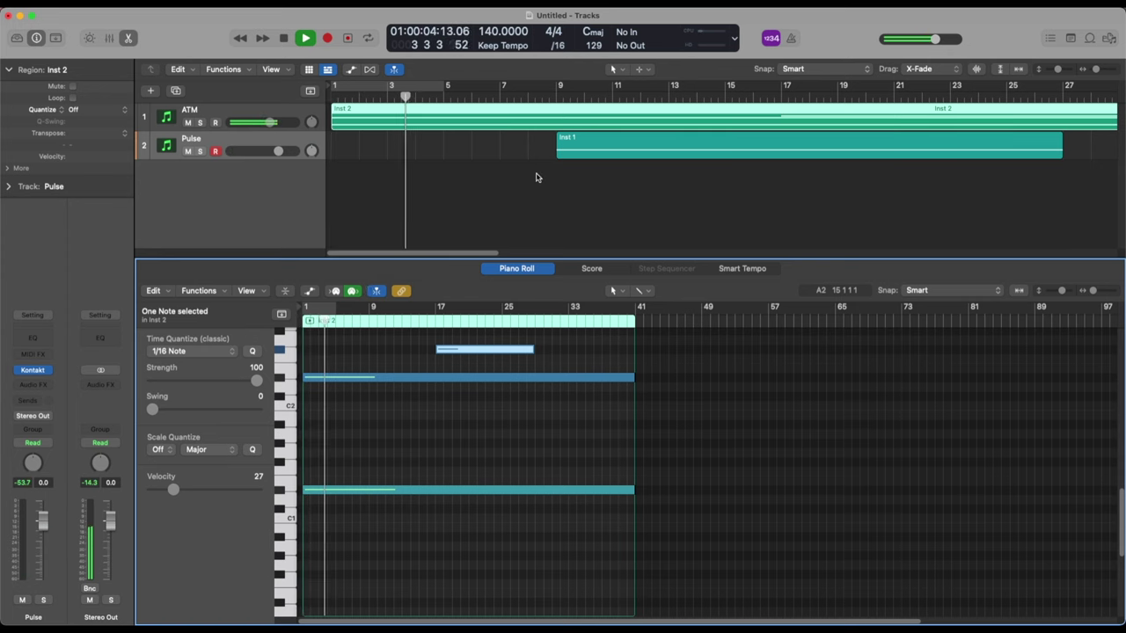
Rename the ATM track as Atm and set its volume to -5.5 dB.
left_click(186, 114)
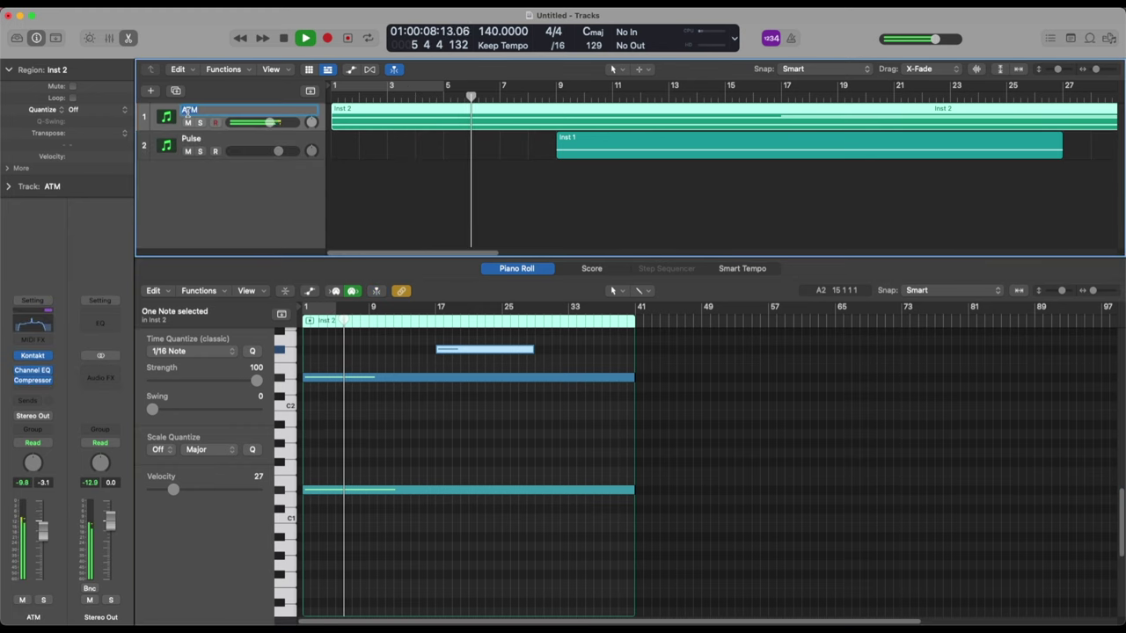
type("Atm")
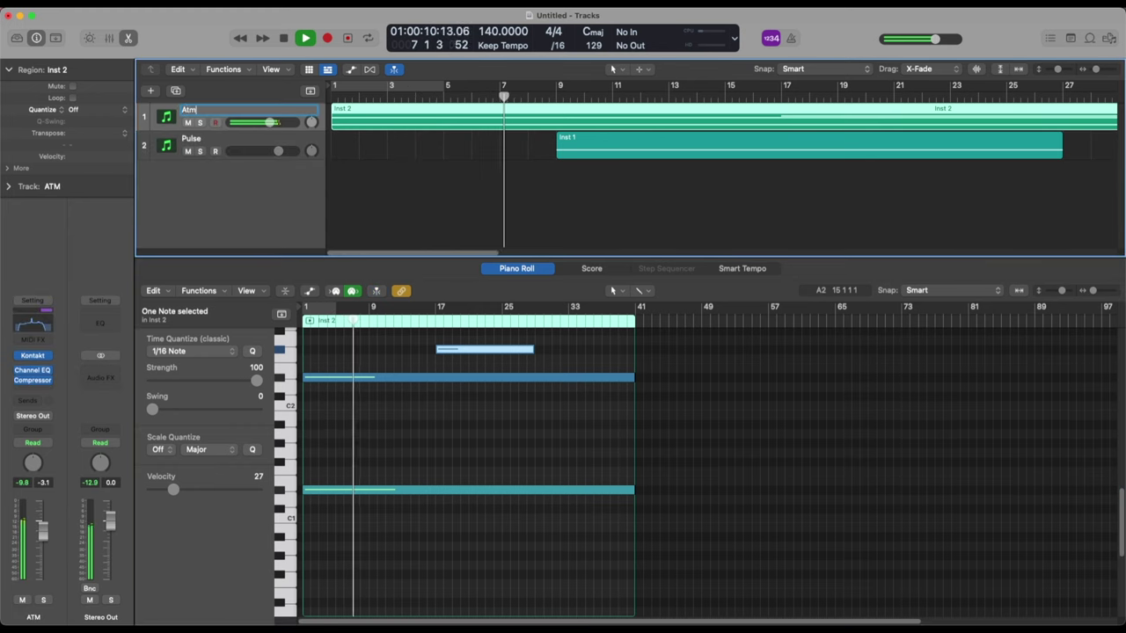
key("Return")
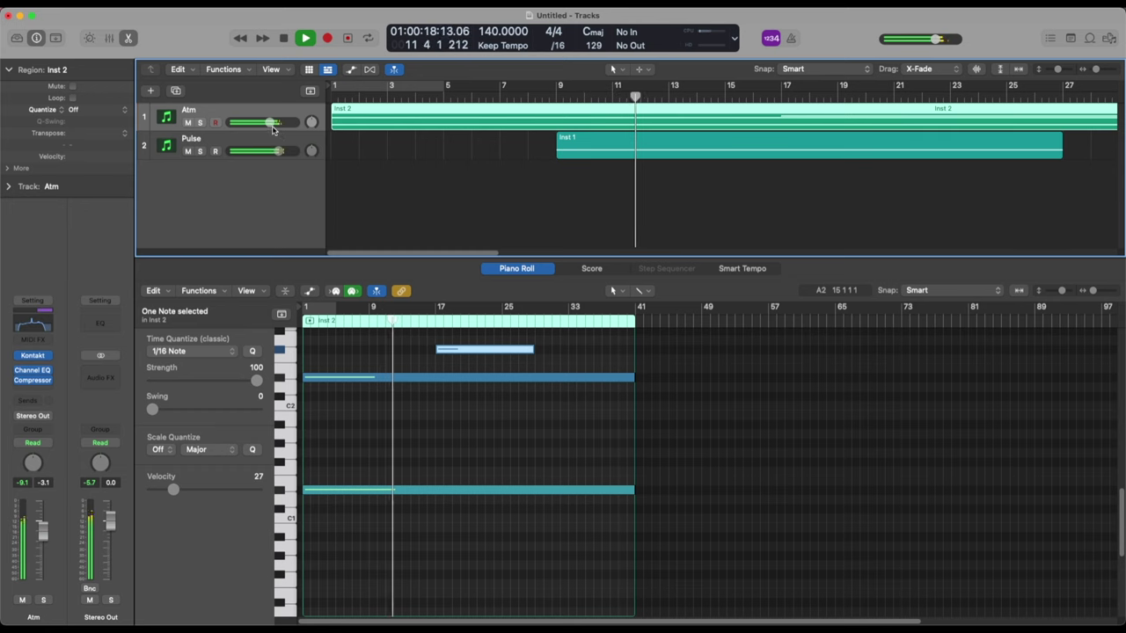
left_click_drag(269, 123, 262, 122)
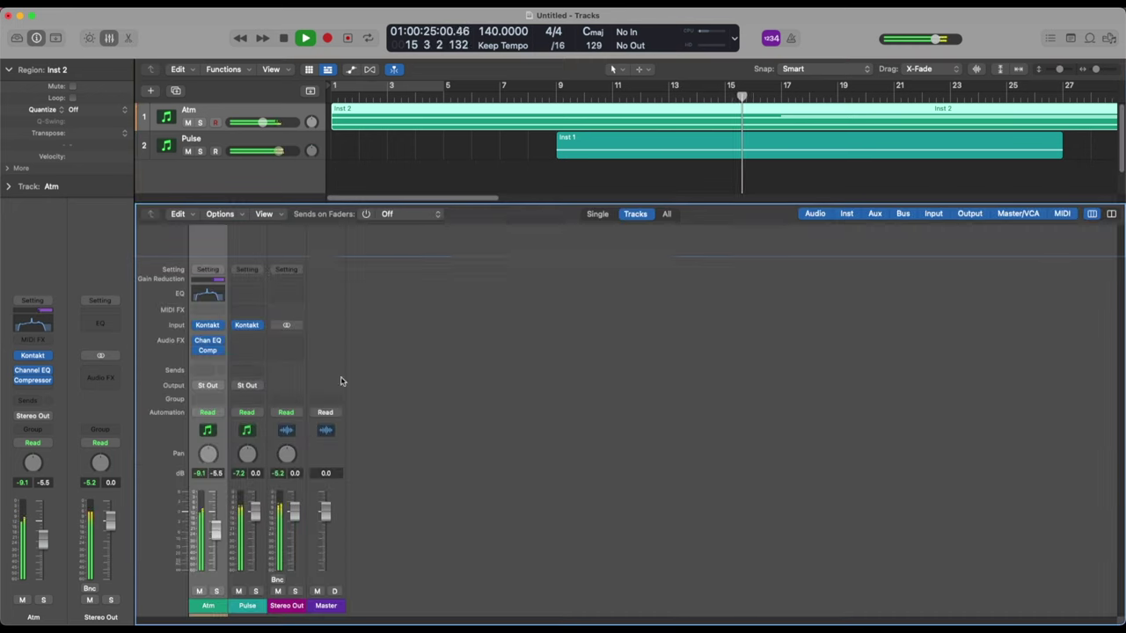
Add a Channel EQ to the Pulse track and boost 71 Hz by 4.3 dB.
key("x")
left_click(247, 293)
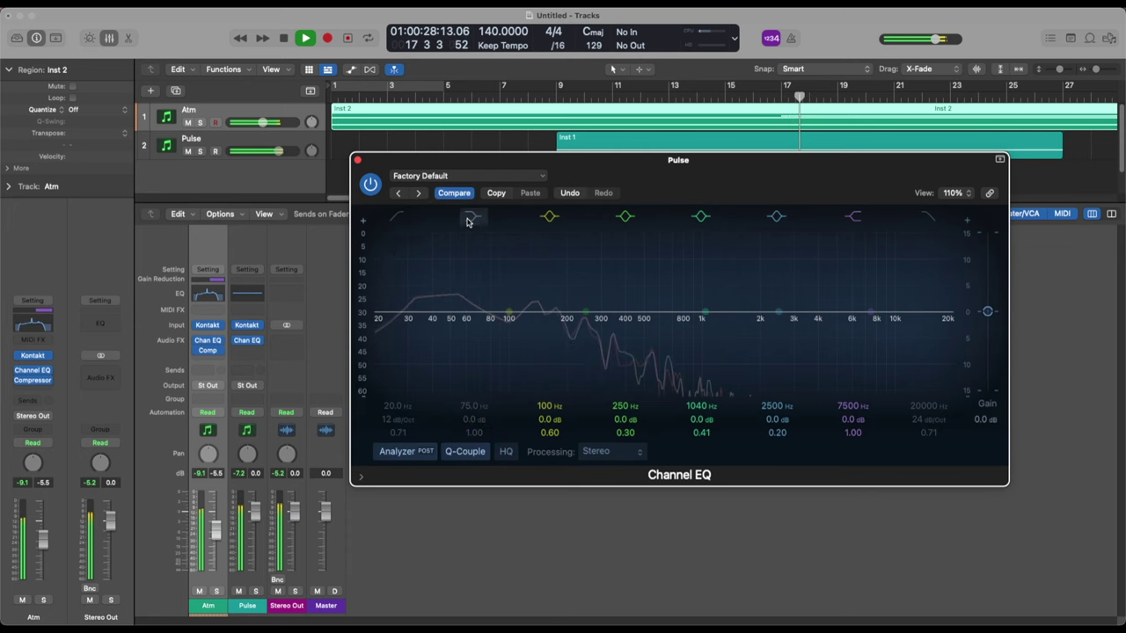
left_click_drag(508, 312, 479, 287)
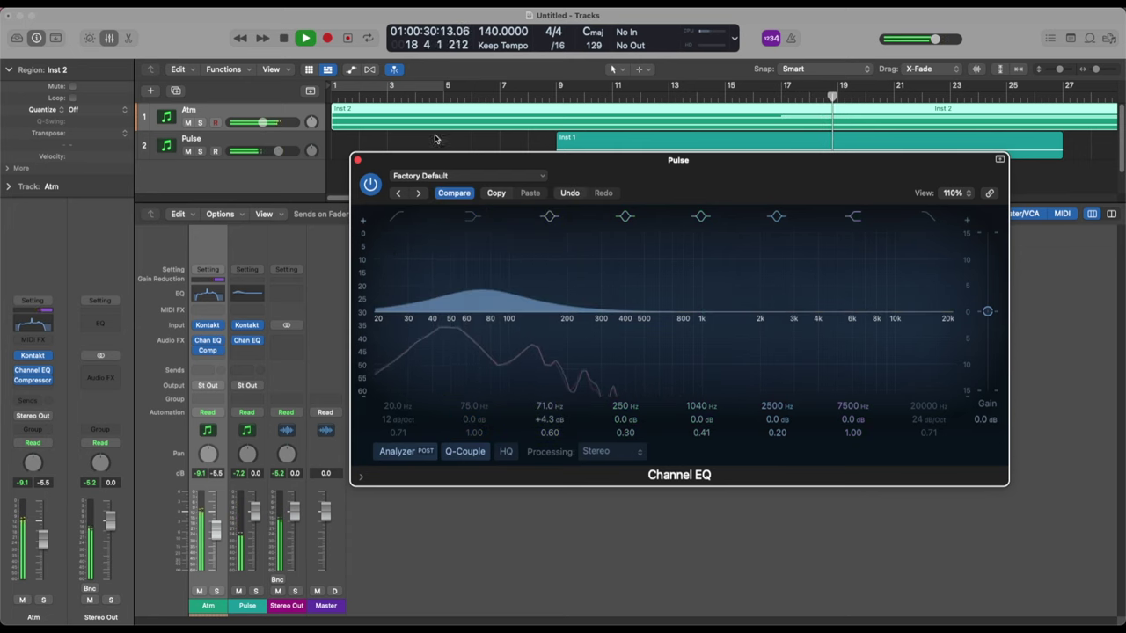
Add notes on G#2 at bar 21 and F2 at bar 25 in the Atm region, and shorten the bar 17 and bar 21 notes.
left_click(673, 125)
double_click(673, 126)
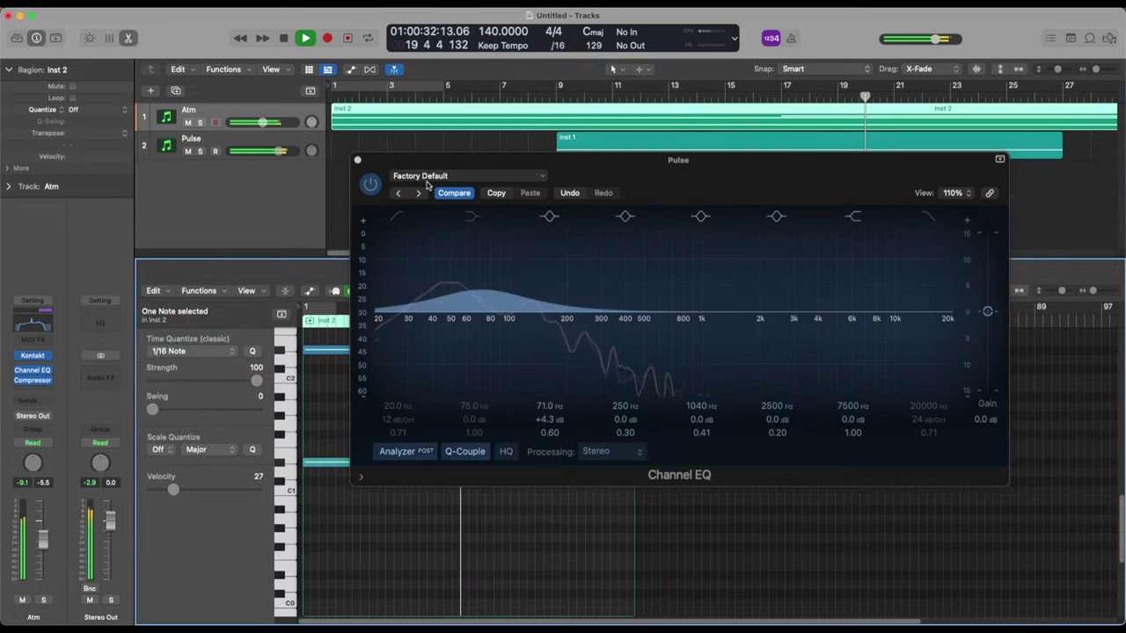
left_click(357, 159)
left_click(482, 398, "super")
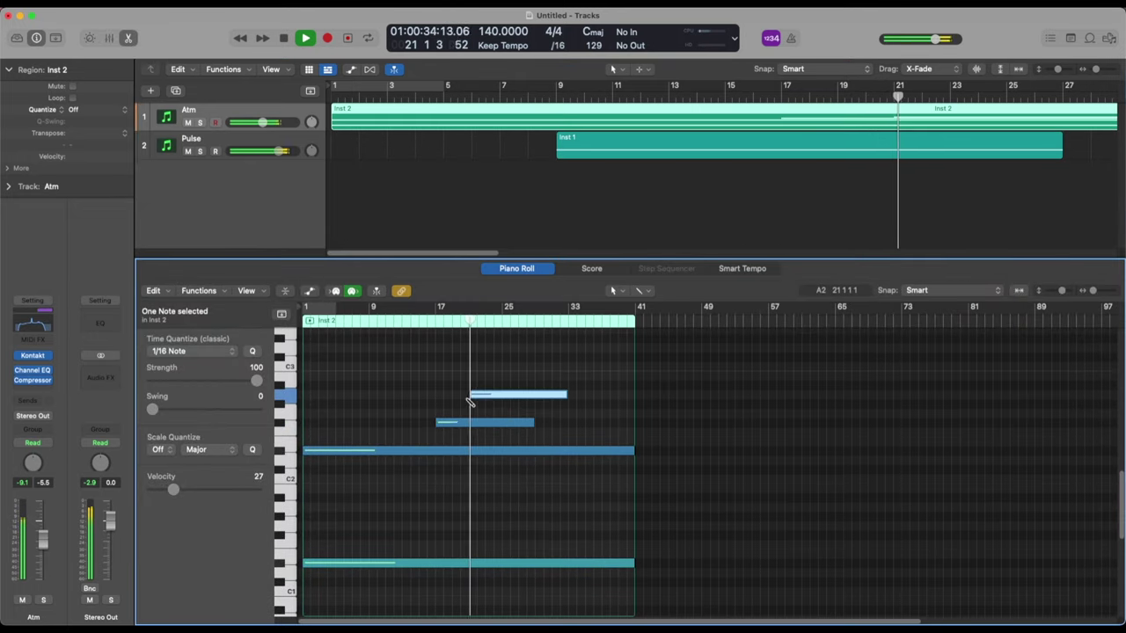
left_click_drag(489, 399, 491, 407)
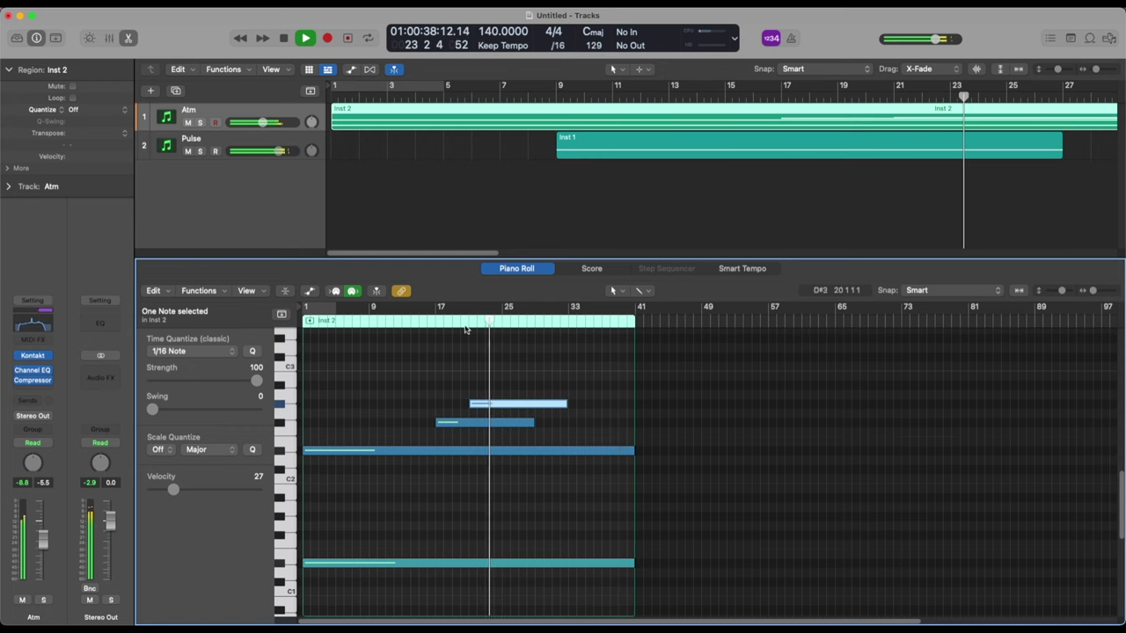
left_click(505, 433, "super")
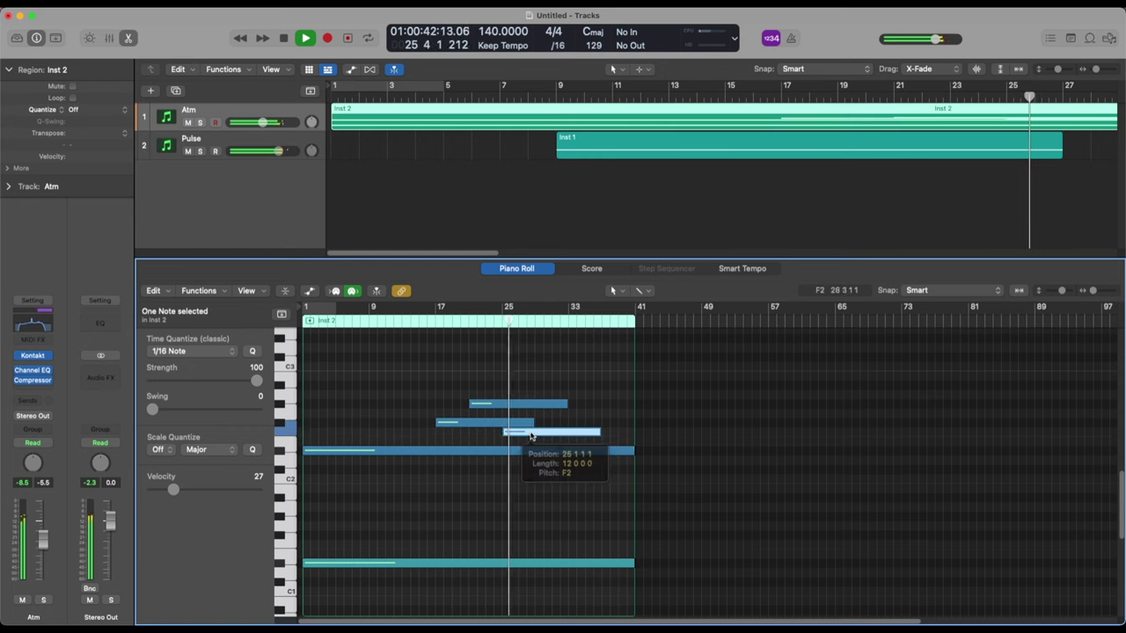
left_click_drag(528, 423, 483, 424)
left_click_drag(567, 405, 533, 407)
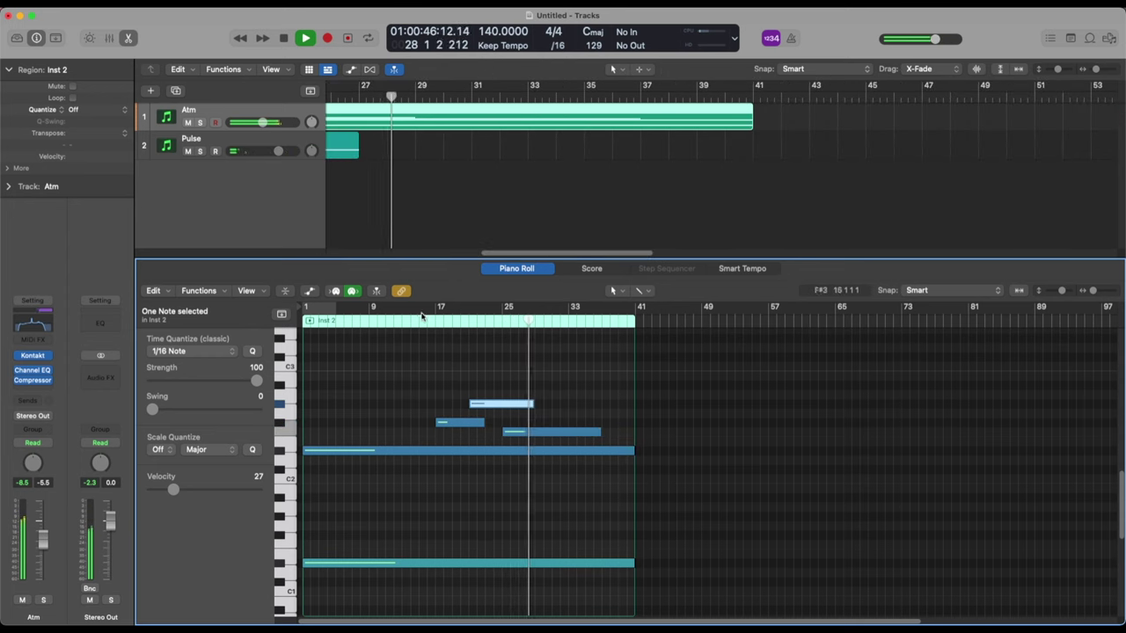
Extend the Pulse region and its note to end at bar 41, and play the arrangement from the start.
key("space")
left_click_drag(358, 151, 753, 148)
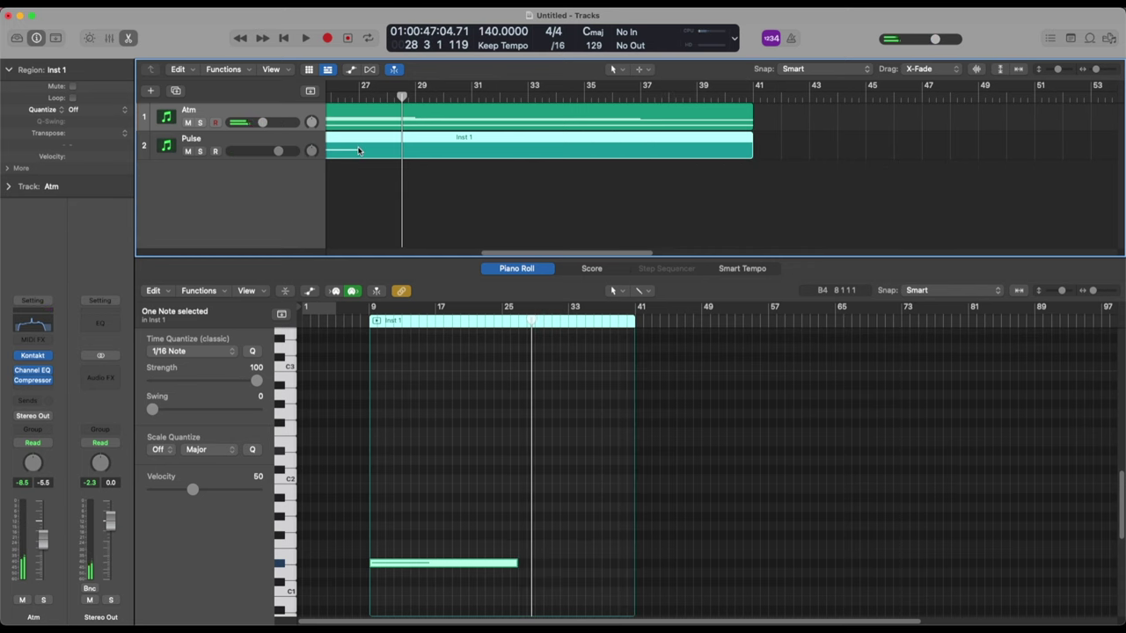
key("e")
key("e")
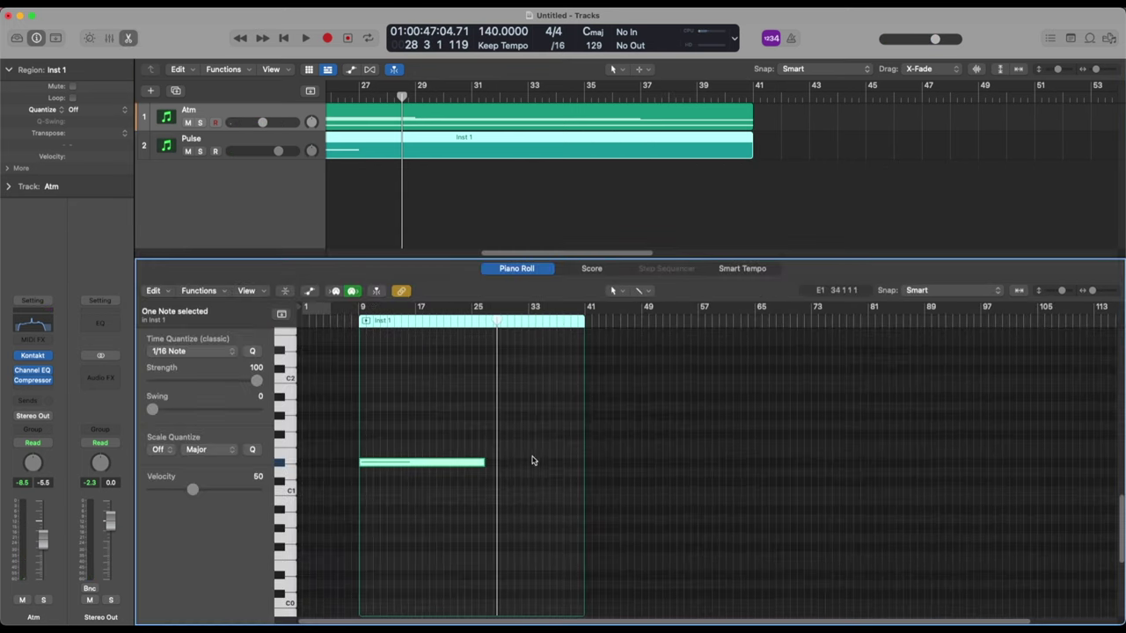
left_click_drag(483, 462, 583, 471)
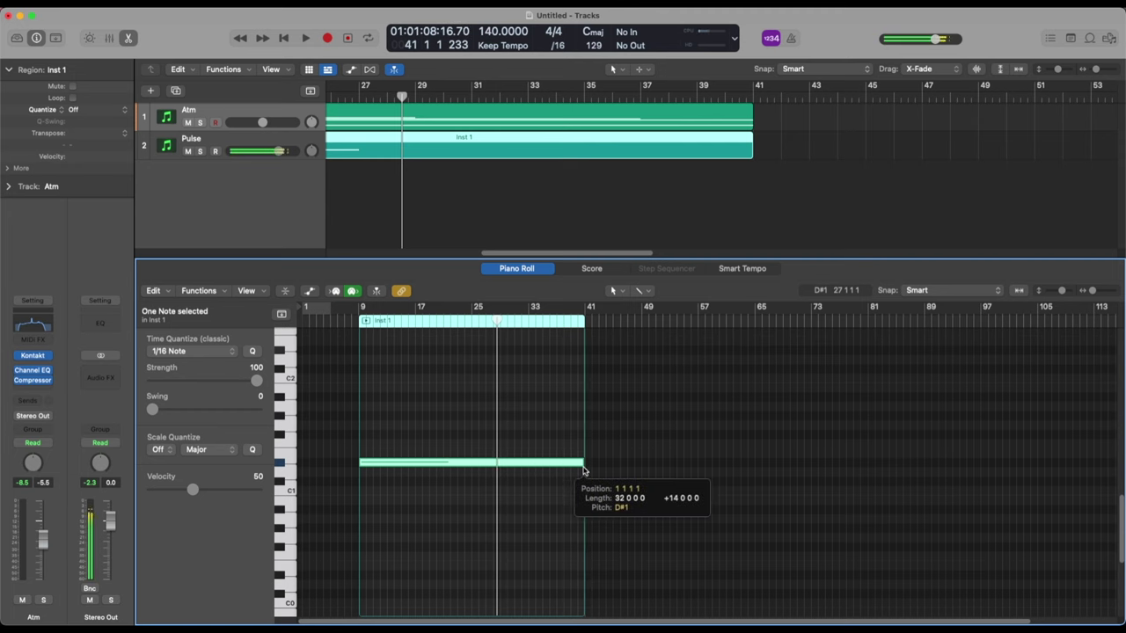
key("Return")
key("space")
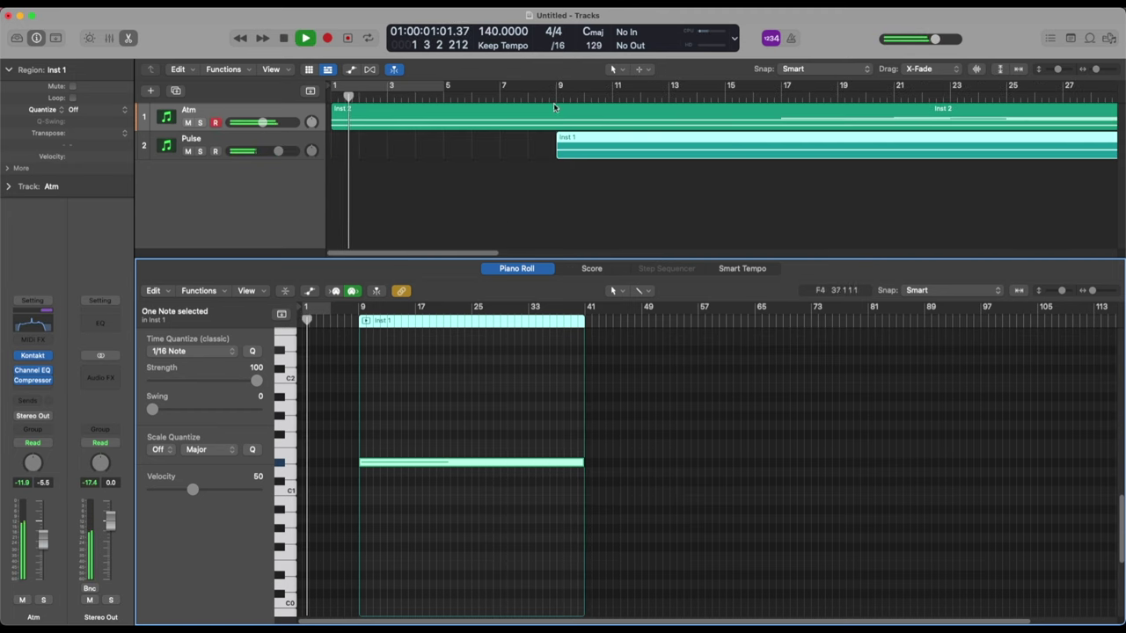
Add a 20 Hz low cut at 48 dB/Oct to the Pulse track's Channel EQ and set its low boost to 82 Hz, +2.9 dB, Q 1.50.
key("x")
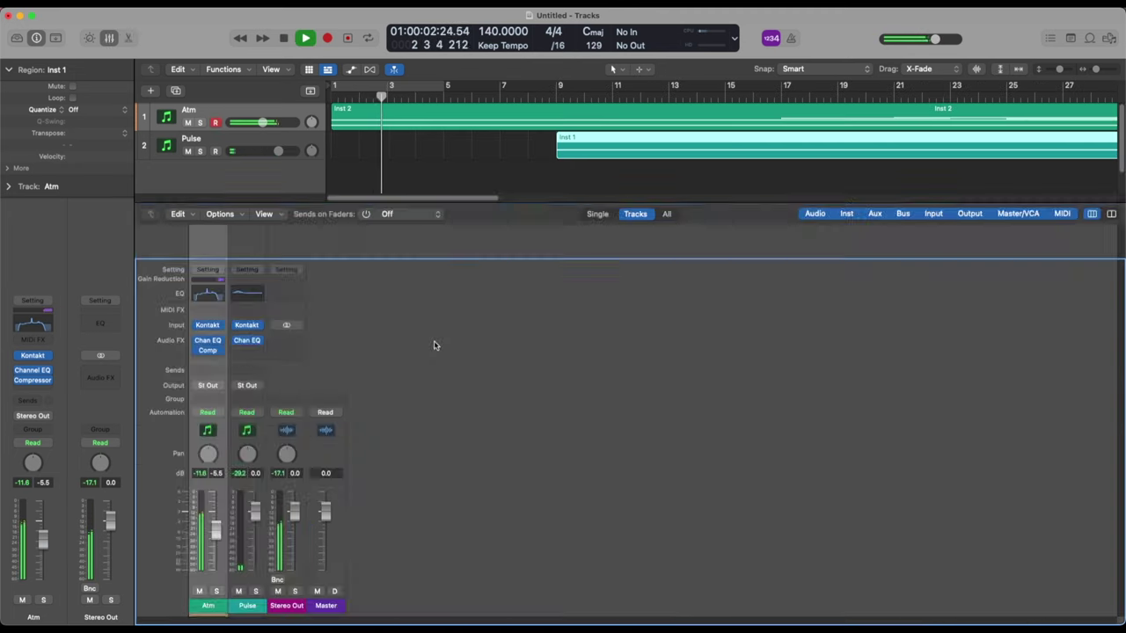
left_click(247, 343)
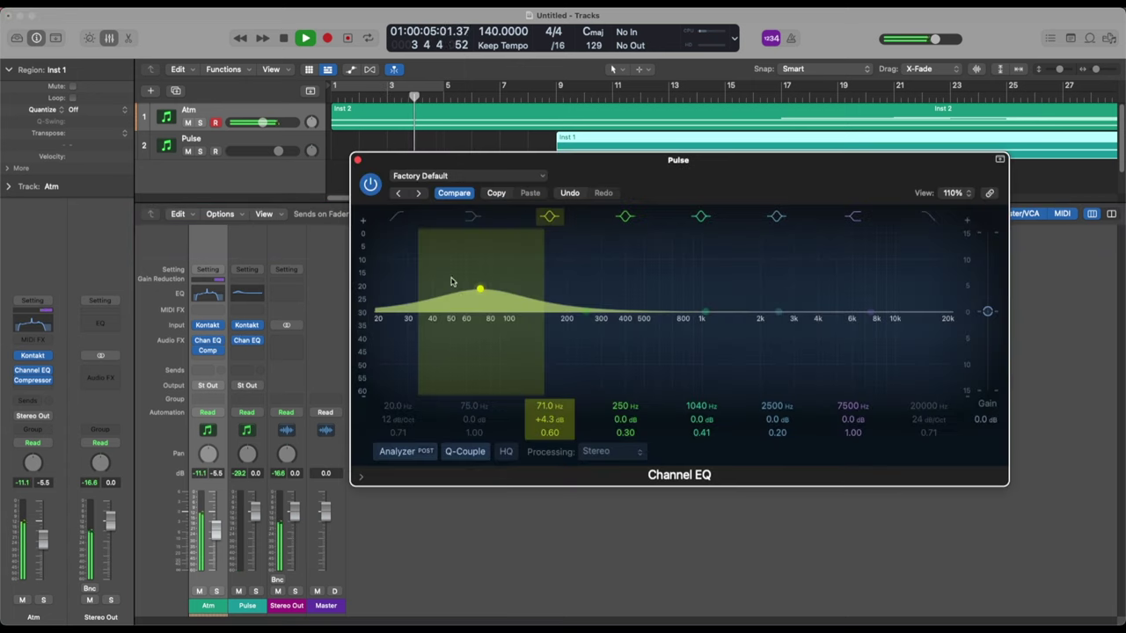
left_click_drag(480, 291, 422, 264)
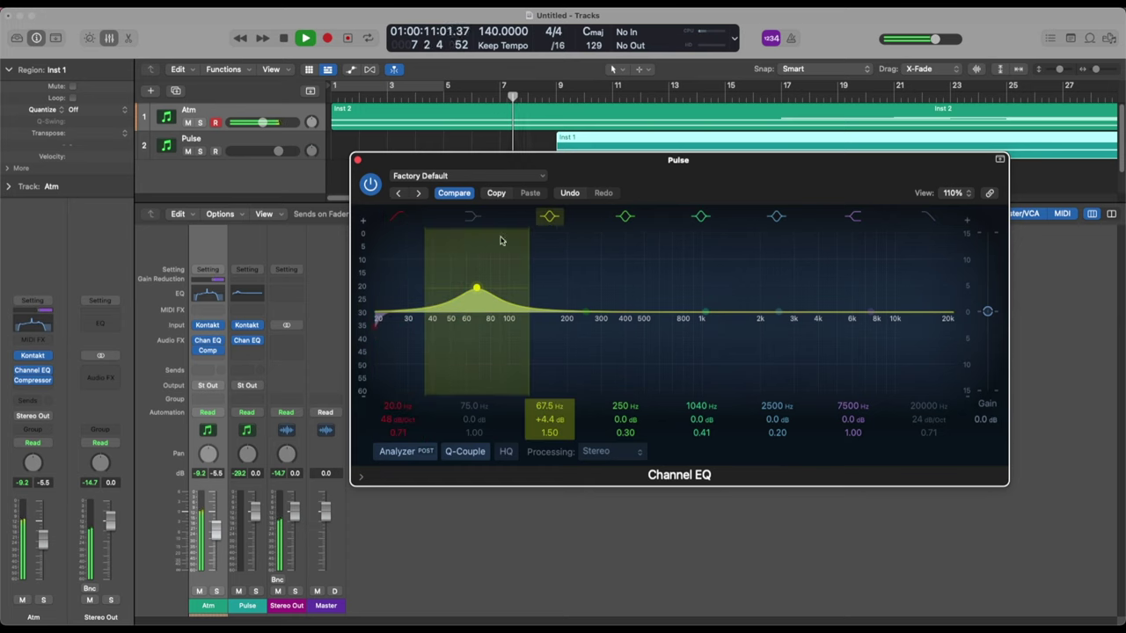
mouse_move(476, 290)
left_mouse_down()
mouse_move(460, 296)
mouse_move(467, 322)
mouse_move(446, 300)
mouse_move(456, 288)
left_mouse_up()
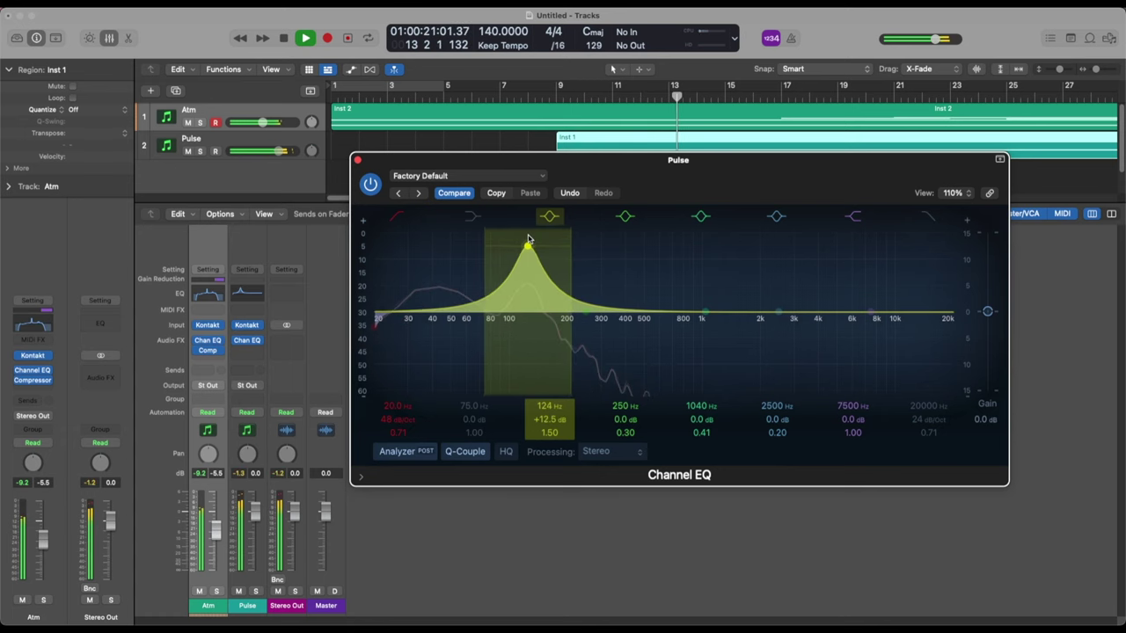
left_click_drag(519, 296, 505, 297)
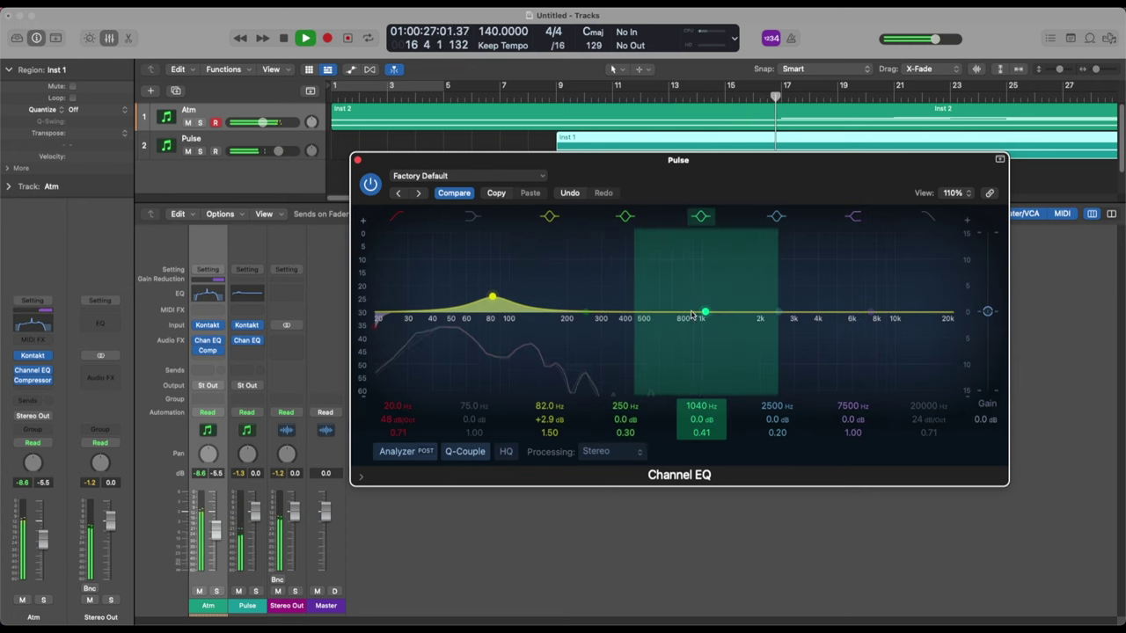
Boost the Pulse EQ's upper-mid band by about 2.2 dB near 995 Hz, narrow it to a Q of 1.20, and close the EQ.
left_click_drag(704, 313, 698, 305)
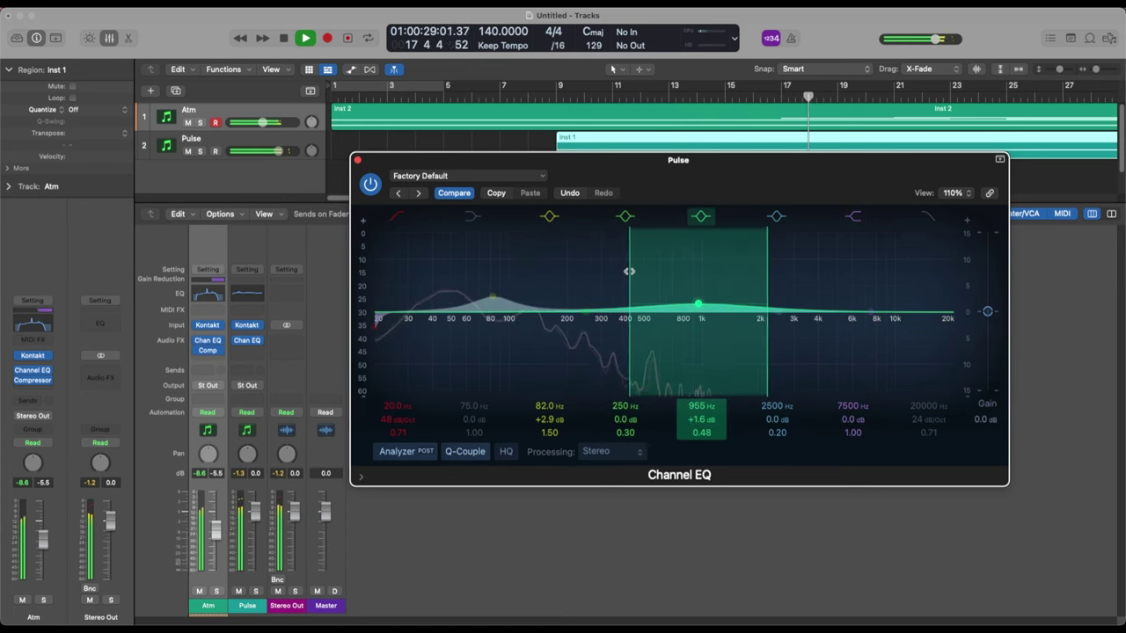
left_click_drag(629, 276, 641, 272)
left_click_drag(705, 312, 709, 305)
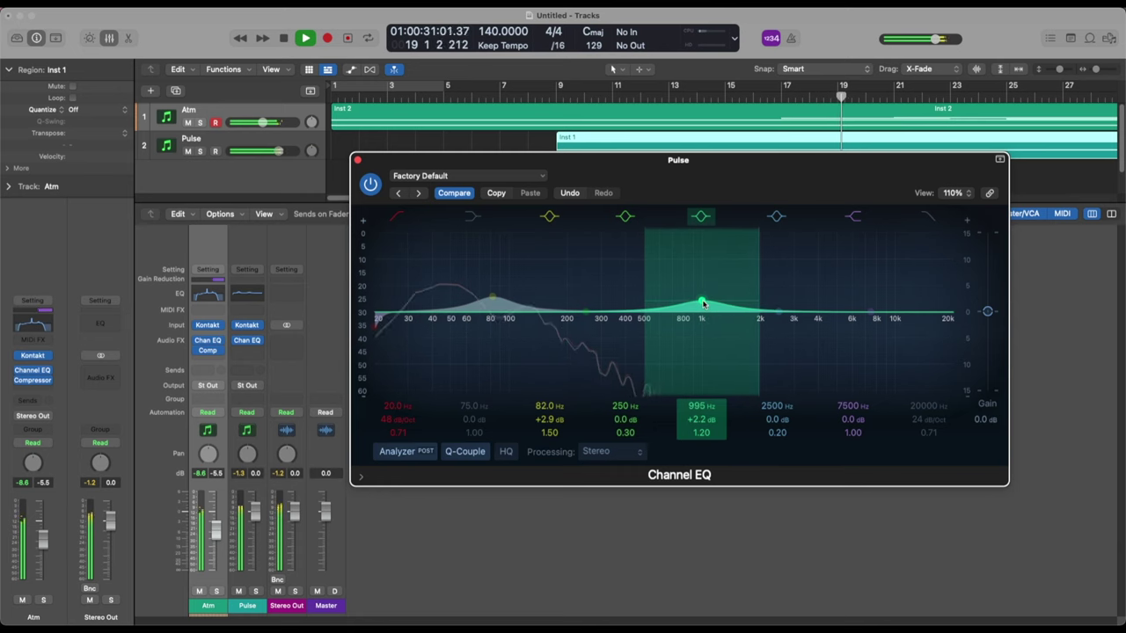
left_click(357, 161)
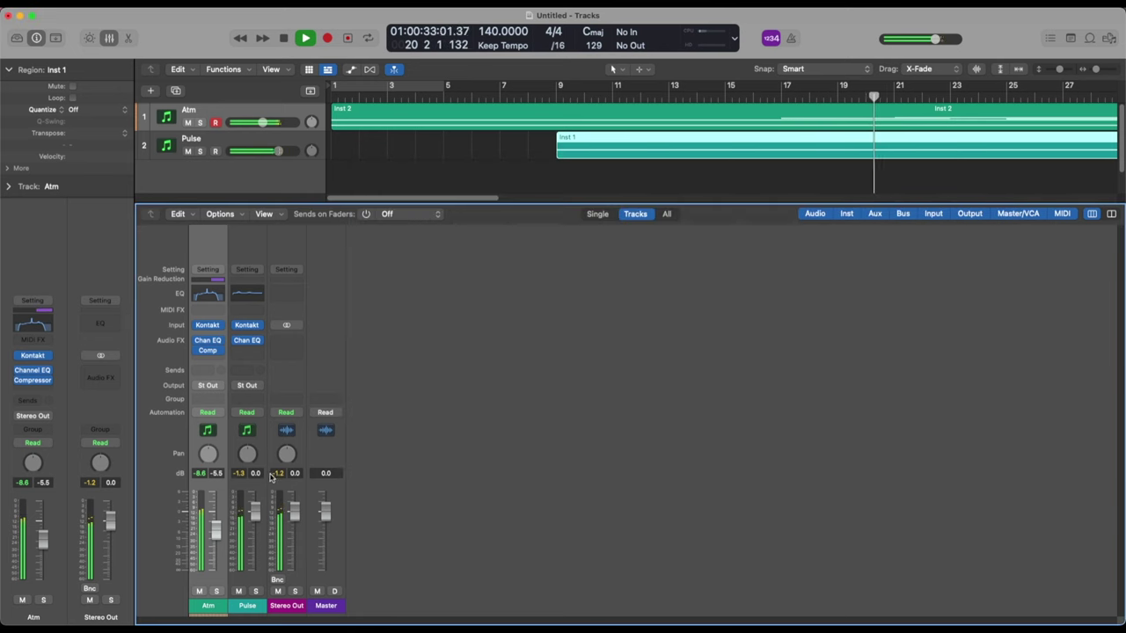
Add a stereo Compressor after the Channel EQ on the Pulse track and raise its threshold.
left_click(251, 352)
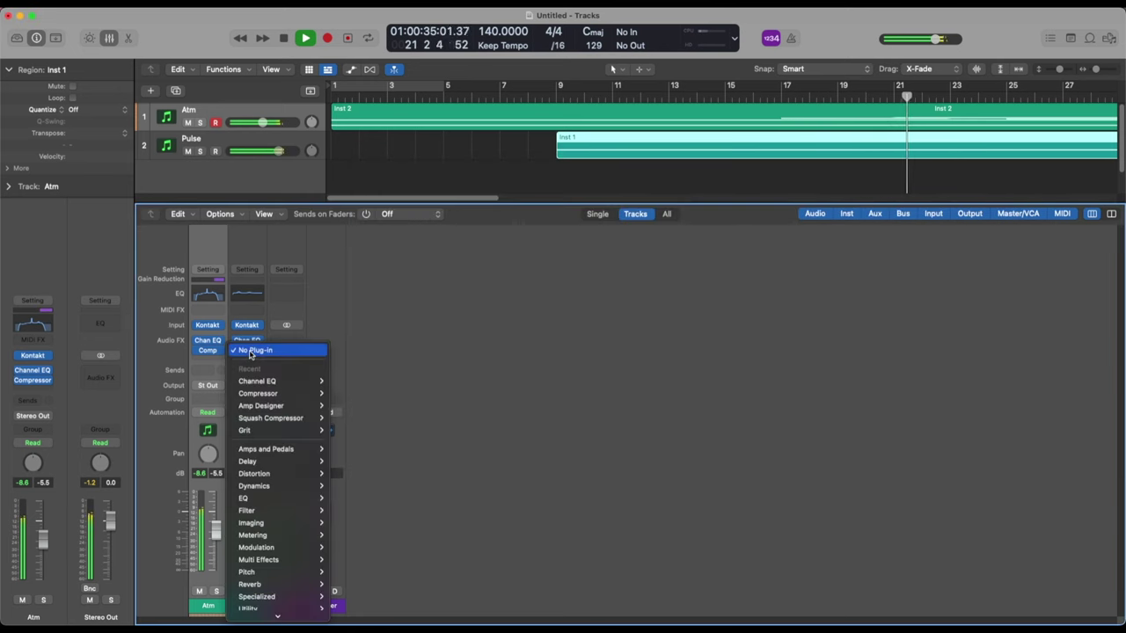
mouse_move(262, 397)
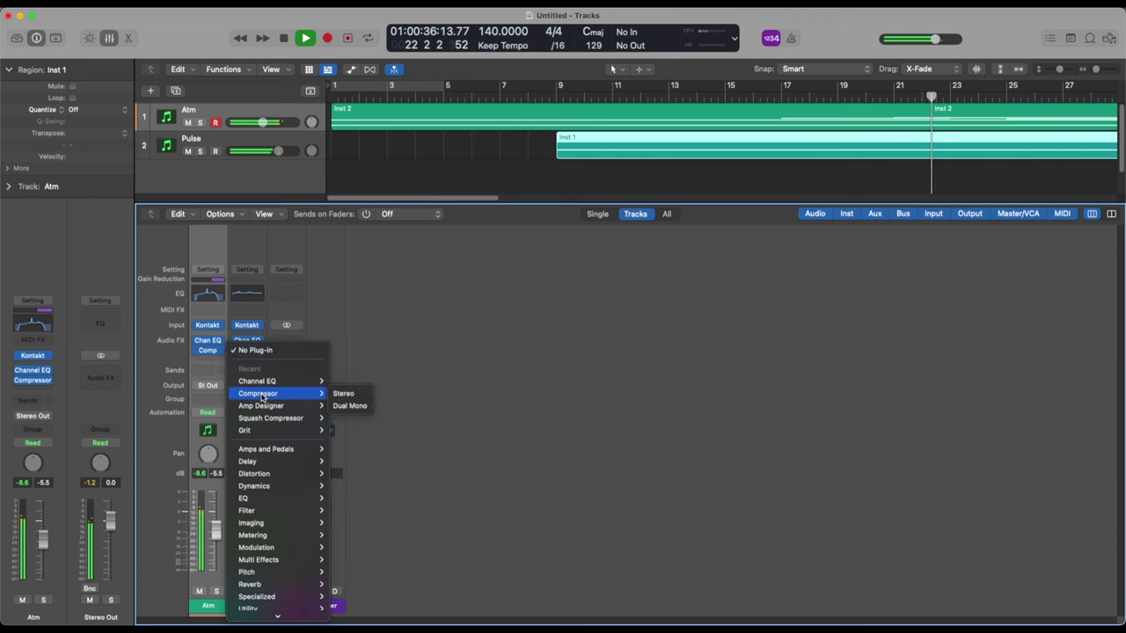
left_click(361, 398)
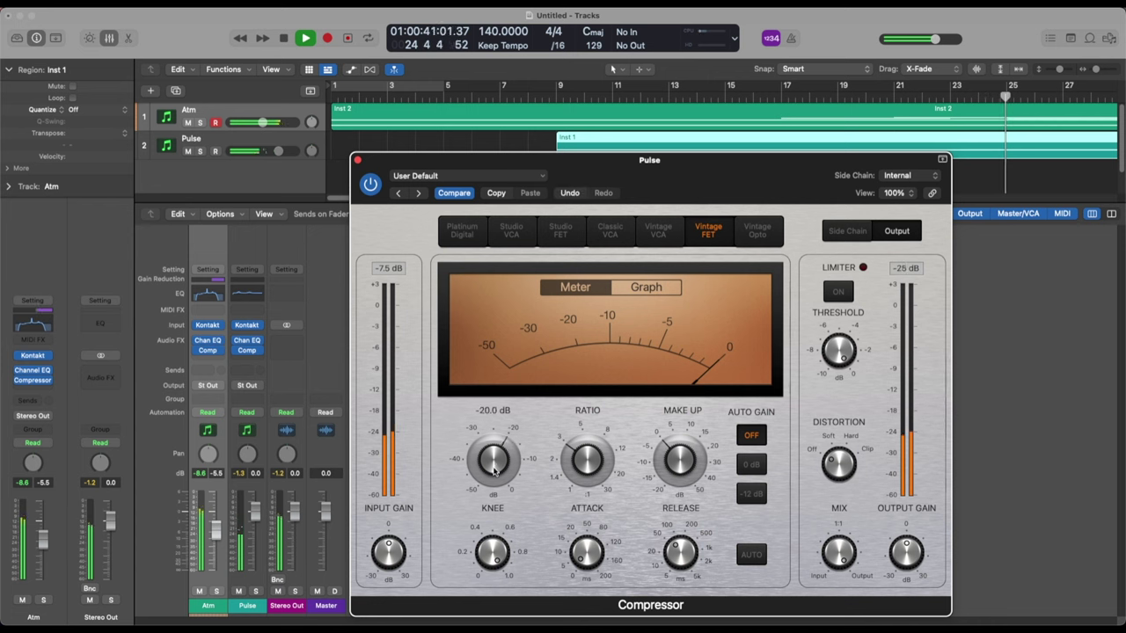
left_click_drag(494, 470, 492, 450)
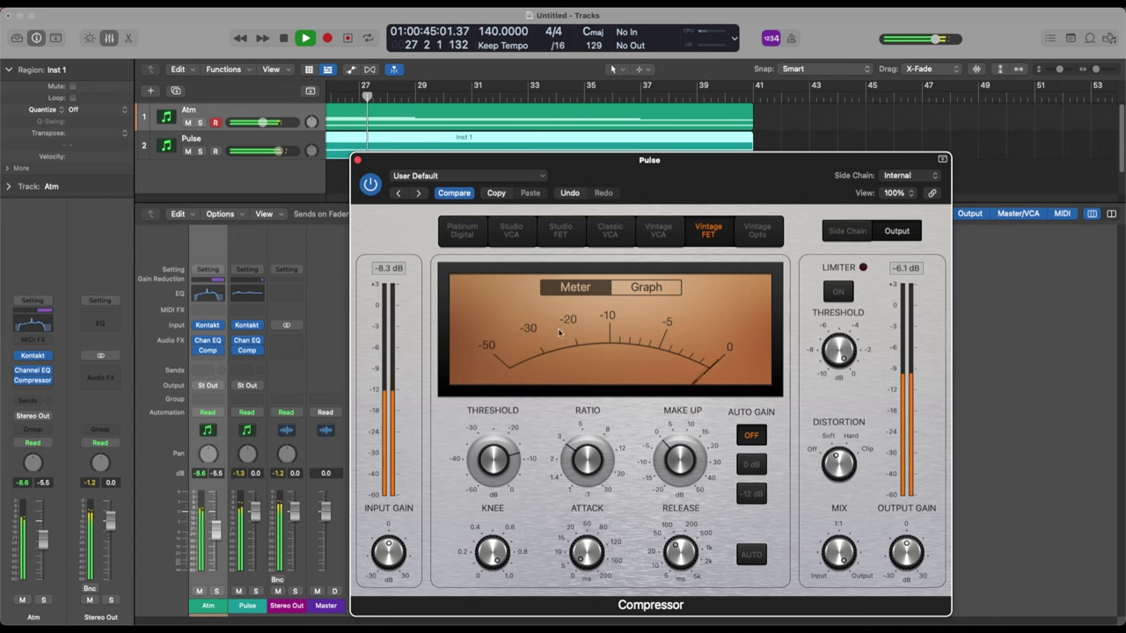
left_click(357, 159)
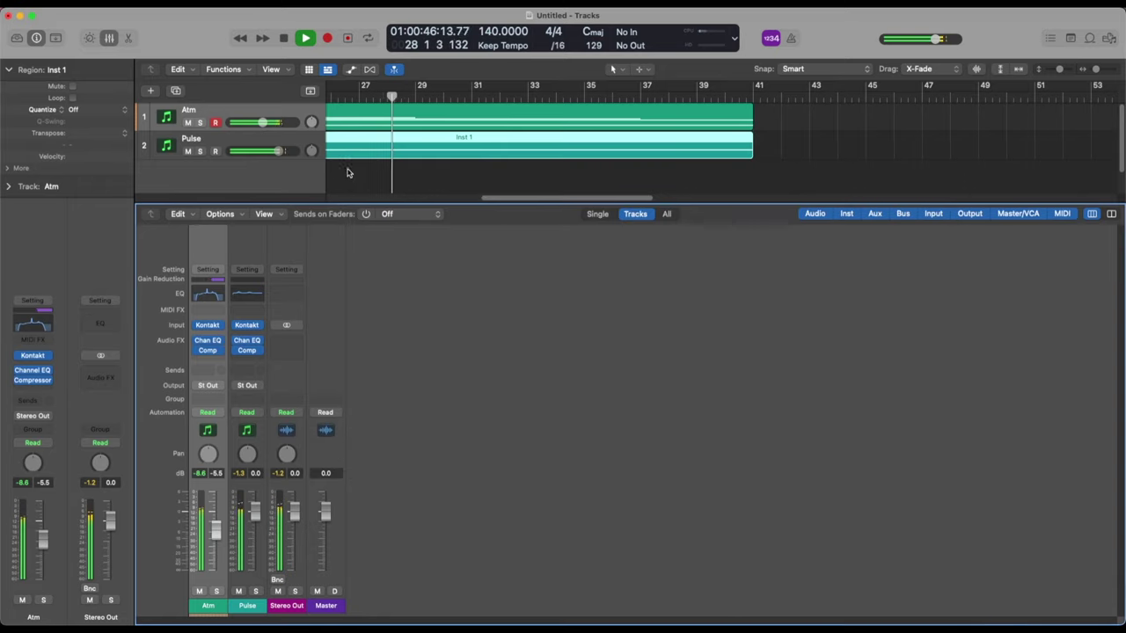
Lower the output volume of the Pulse track's Ashlight instrument in Kontakt and set the Atm track's volume to -8.2 dB.
left_click(249, 326)
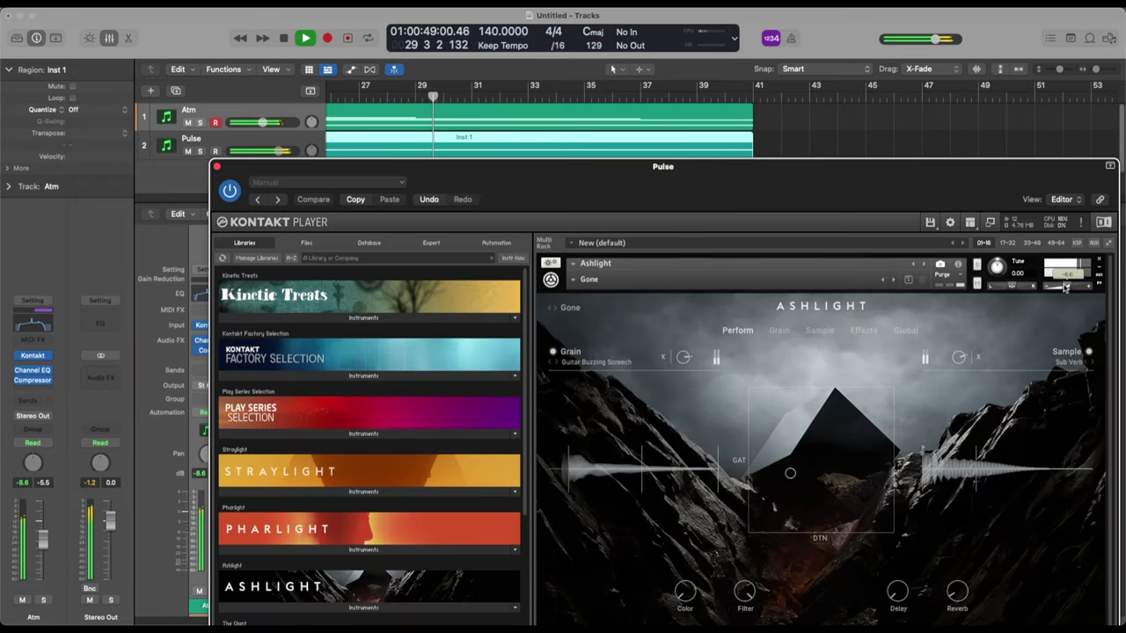
left_click(217, 168)
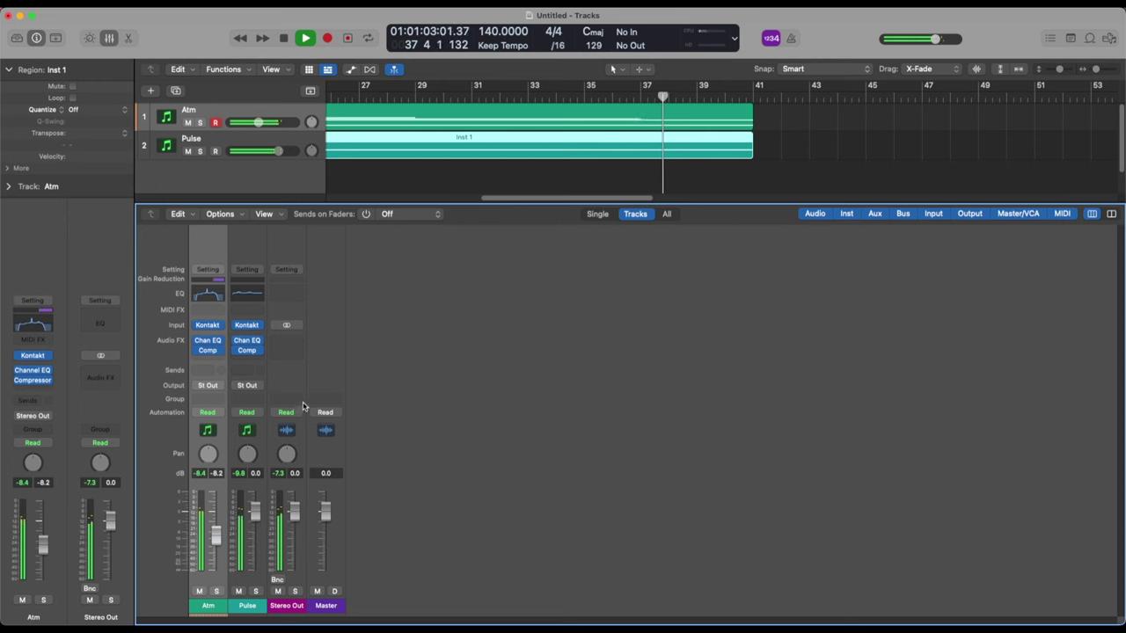
left_click(251, 325)
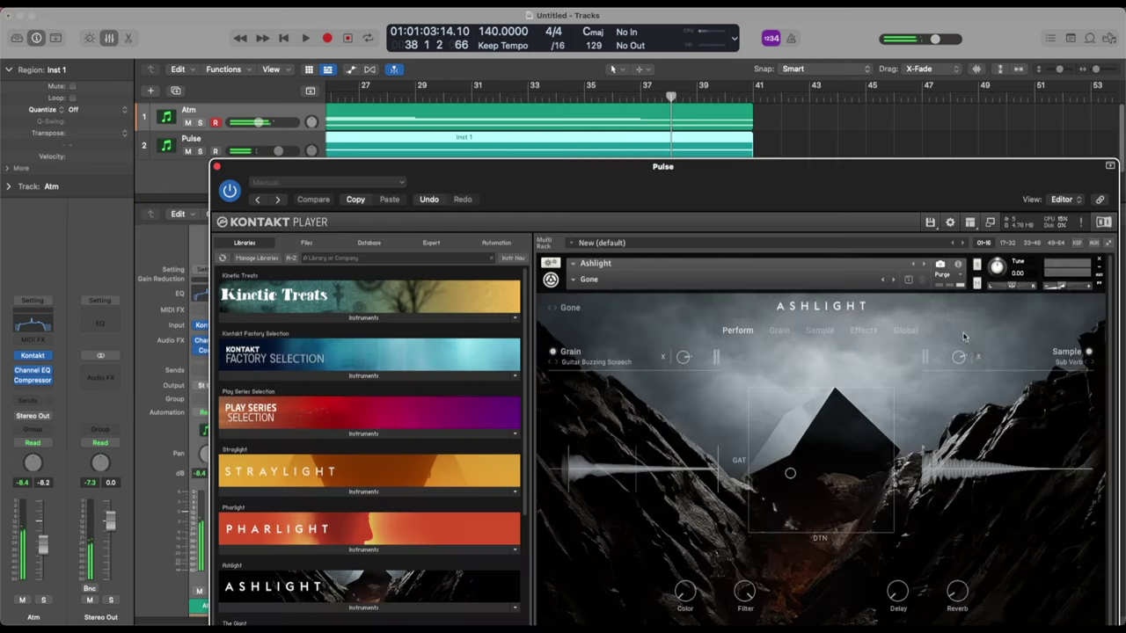
left_click_drag(866, 194, 839, 120)
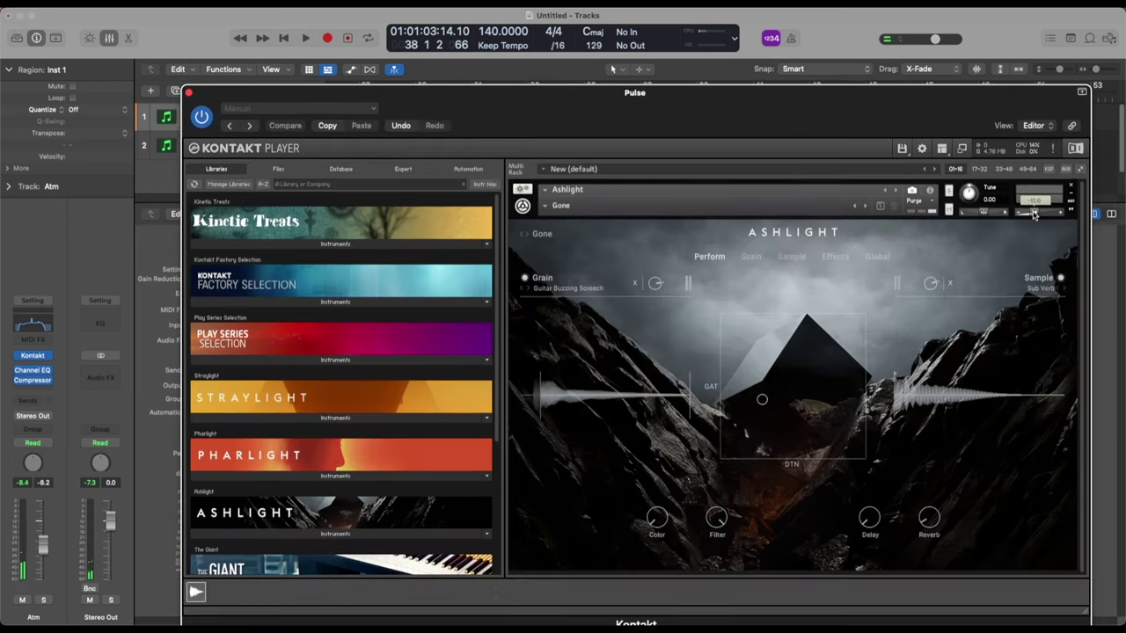
key("space")
left_click(188, 92)
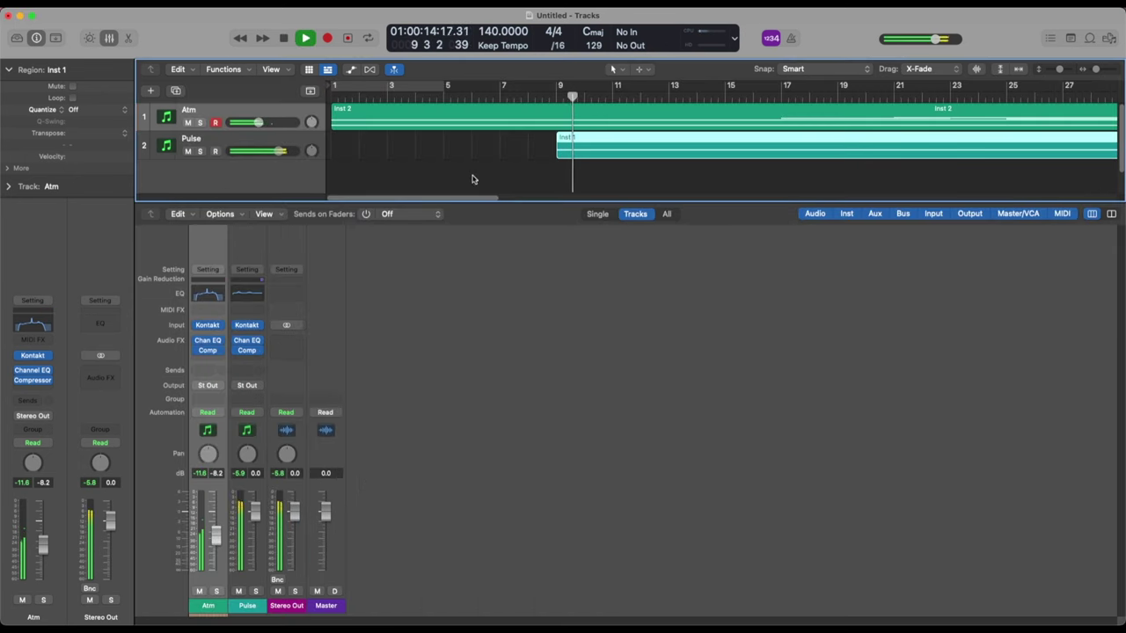
Listen to the Atm and Pulse balance from several points after bar 9 and again from the start, with the mixer closed.
scroll(472, 176, "right", 5)
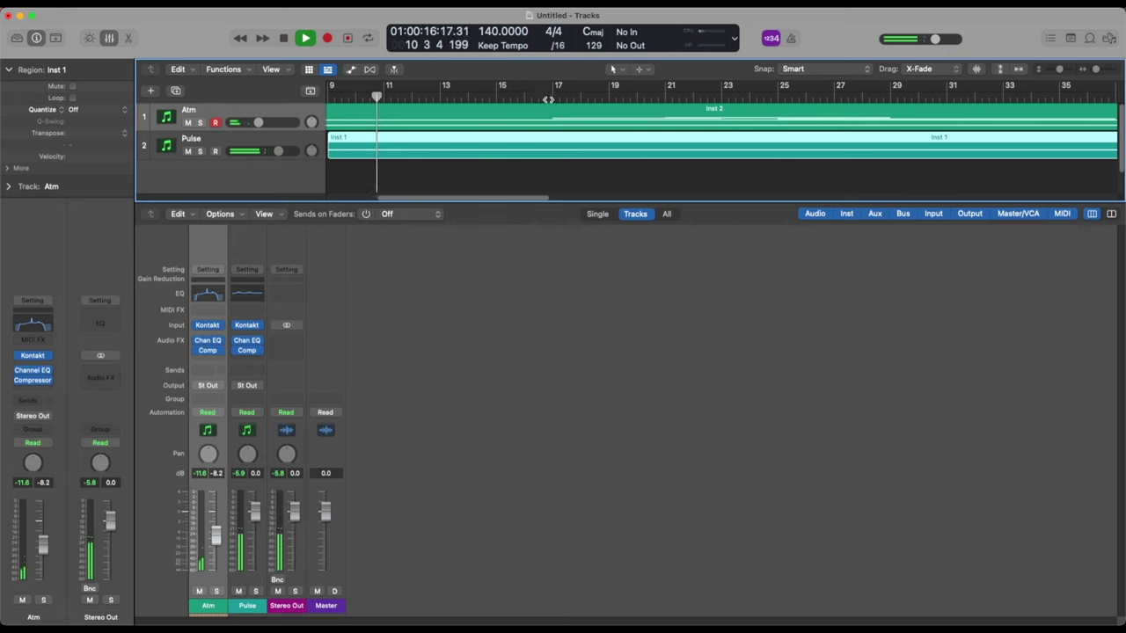
left_click(549, 96)
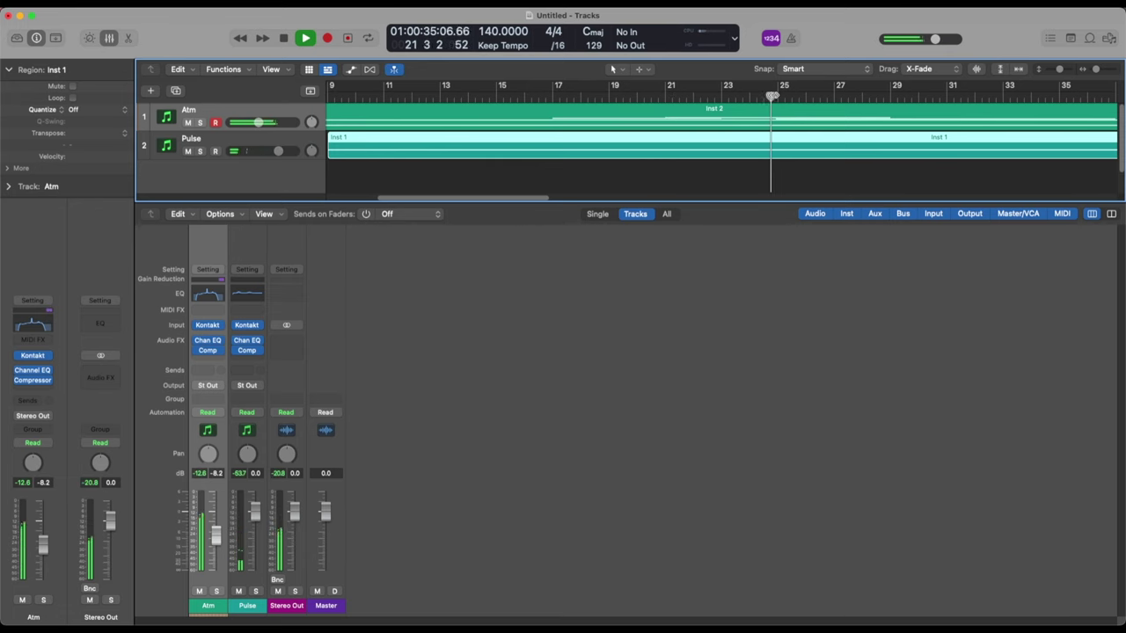
scroll(722, 136, "right", 4)
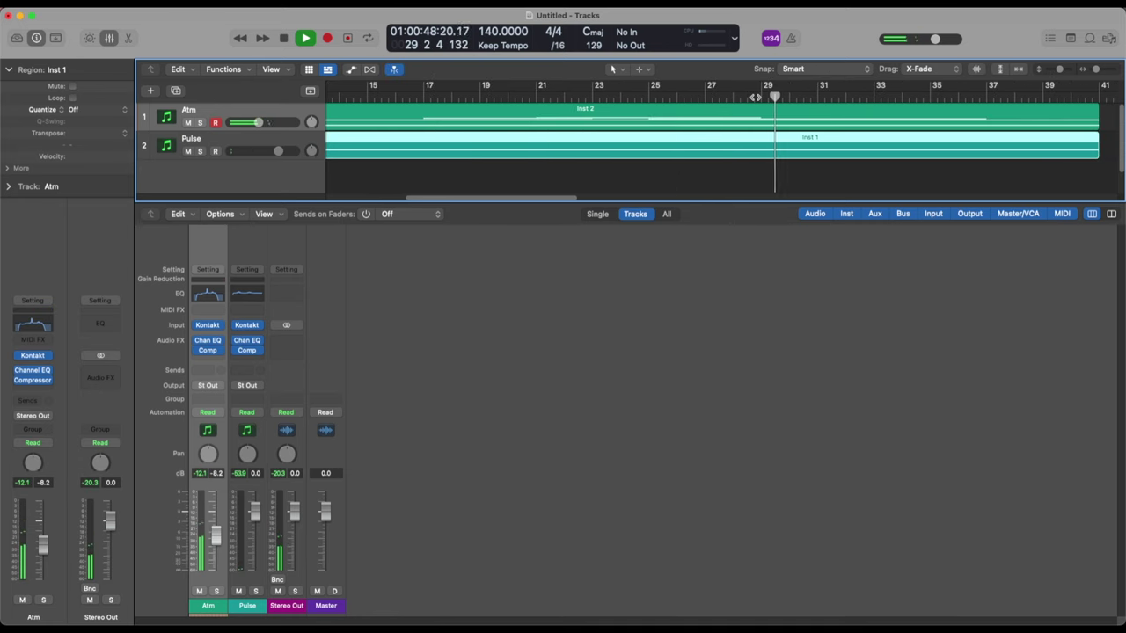
scroll(666, 123, "down", 5)
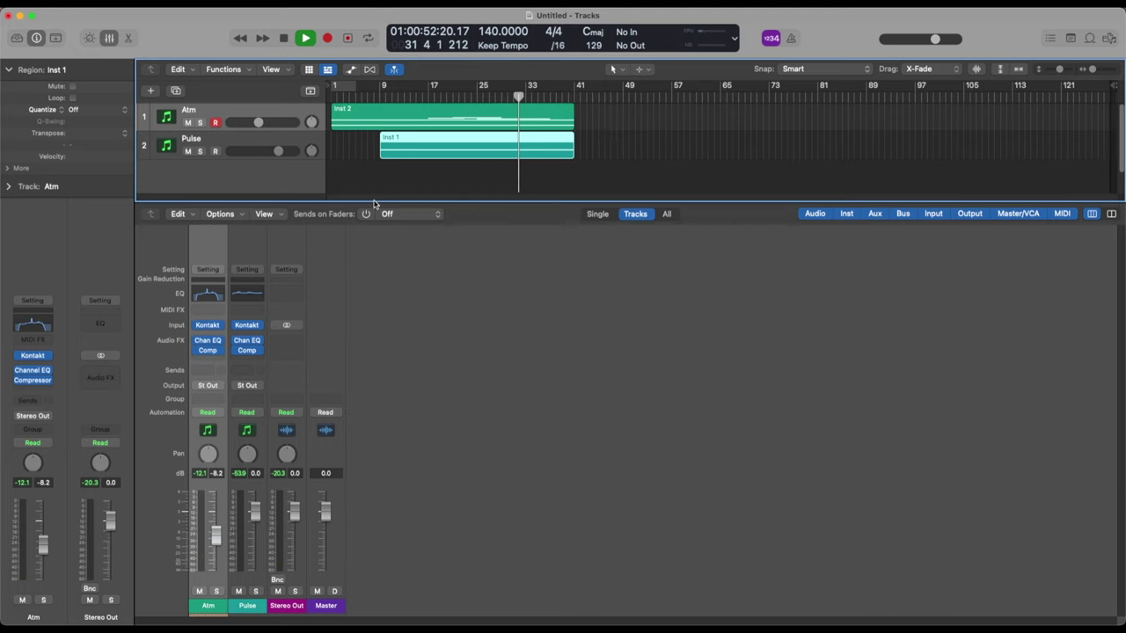
key("x")
key("space")
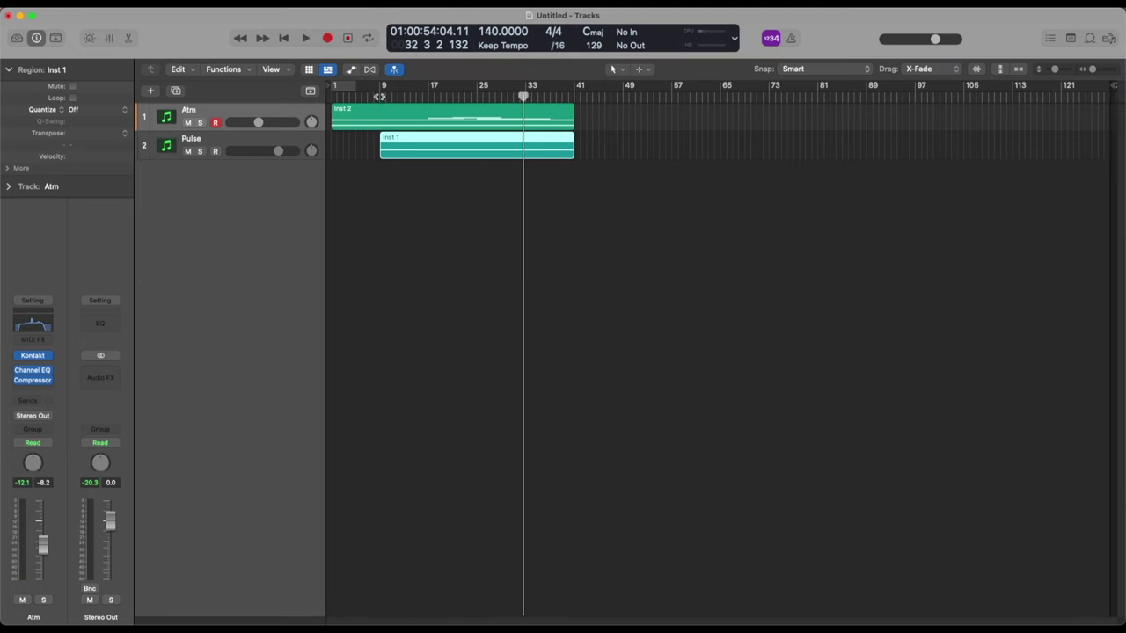
left_click(379, 97)
key("space")
key("space")
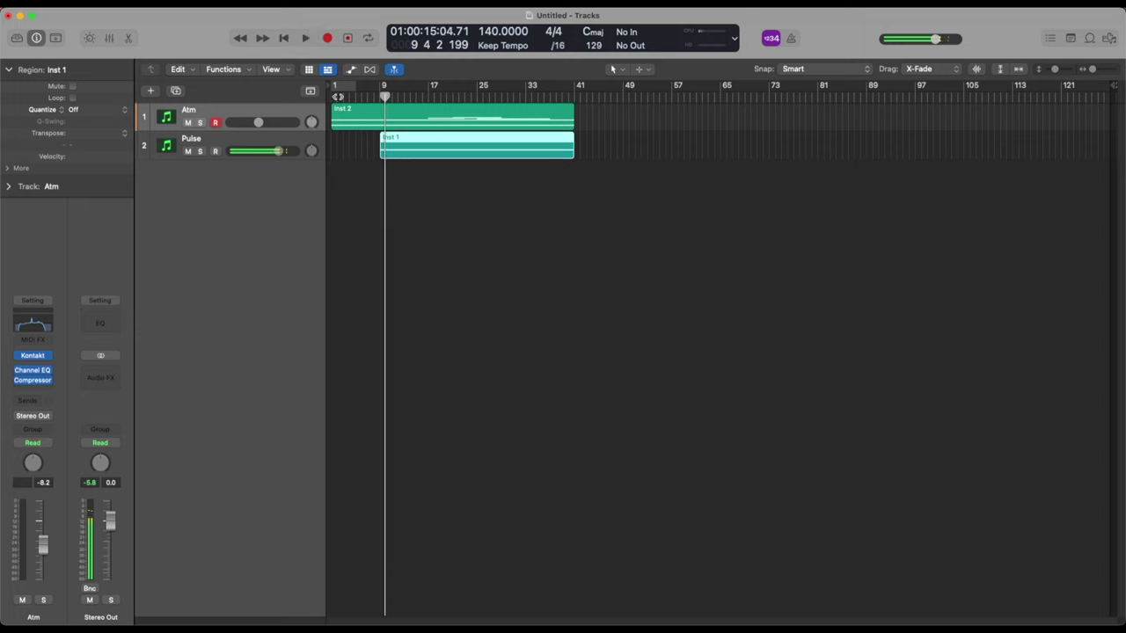
key("Return")
key("space")
Create a software instrument track named Piano and load the channel strip setting Piano - Kontakt - Chords on it.
right_click(227, 229)
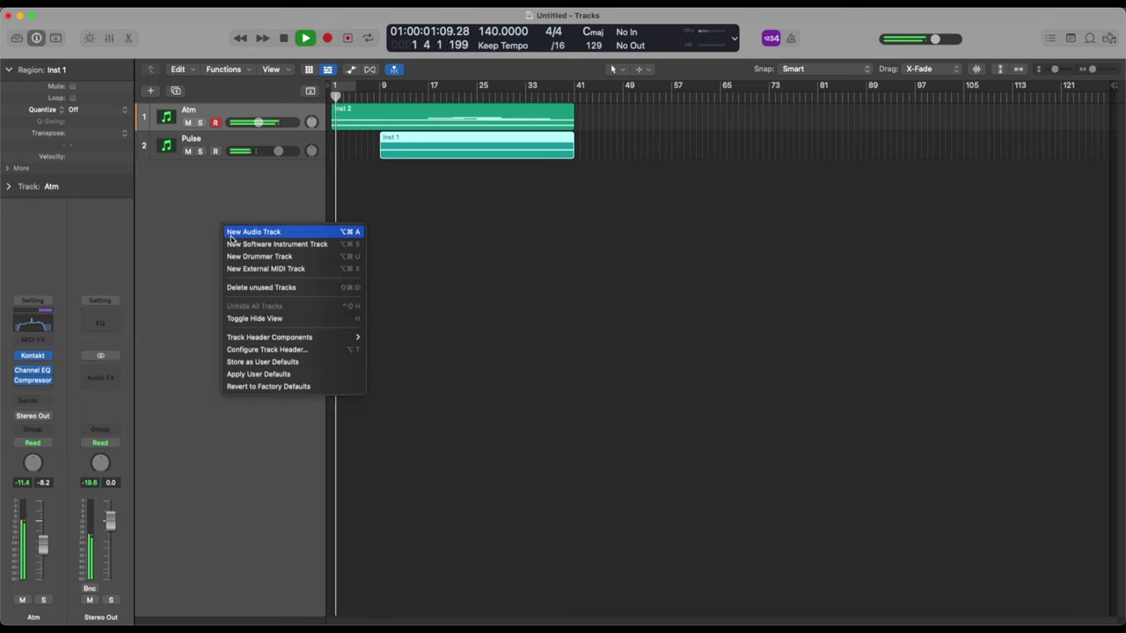
left_click(233, 244)
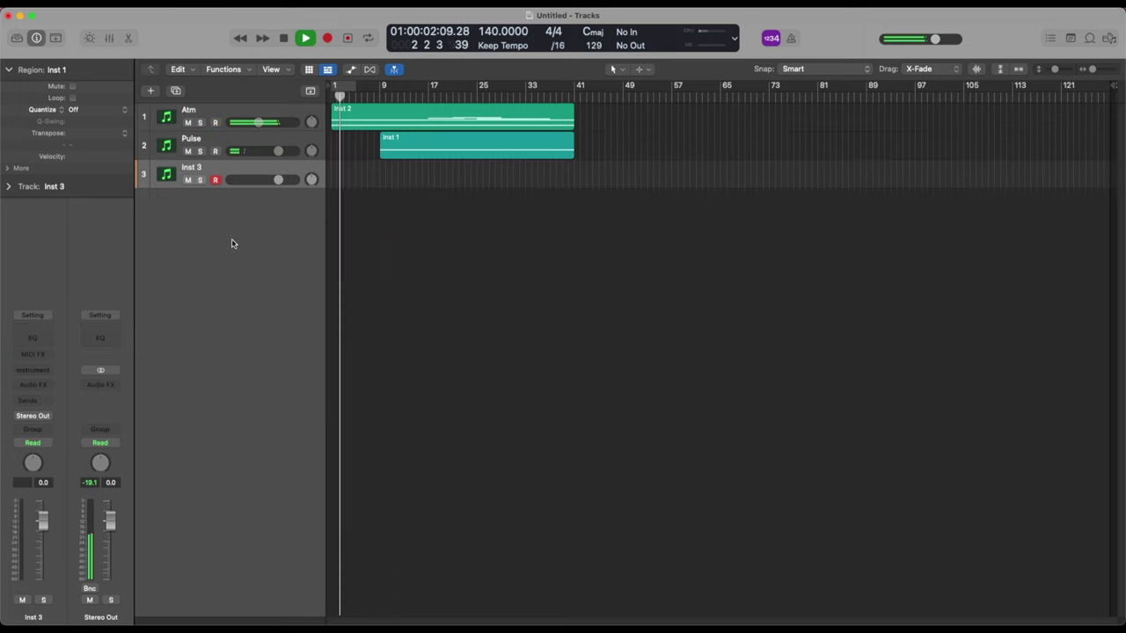
double_click(190, 167)
type("Piano")
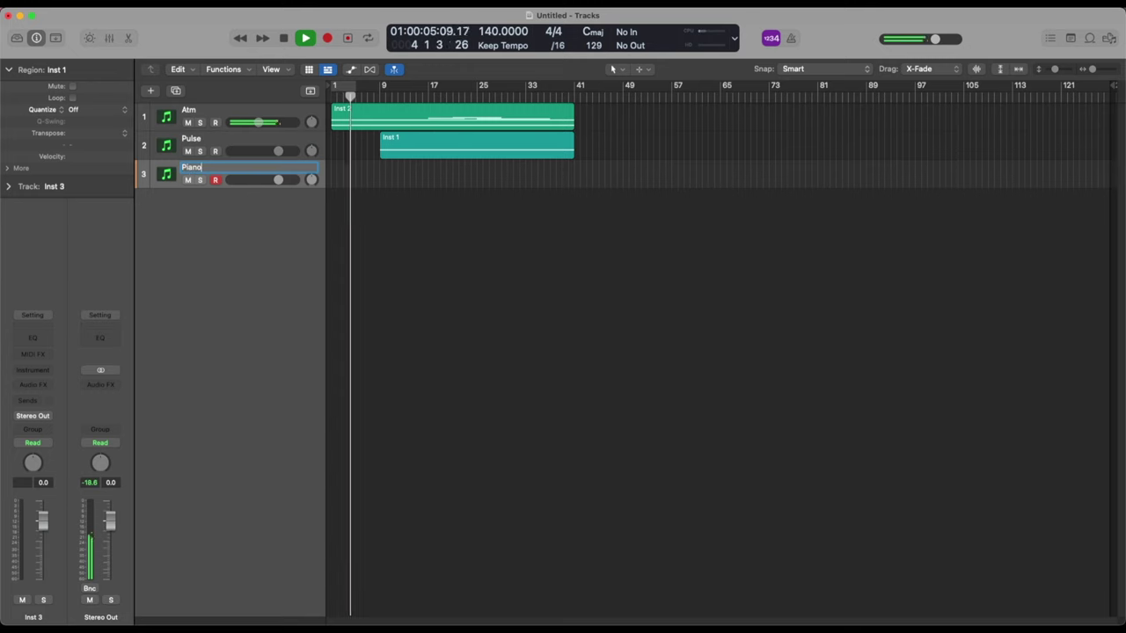
key("Return")
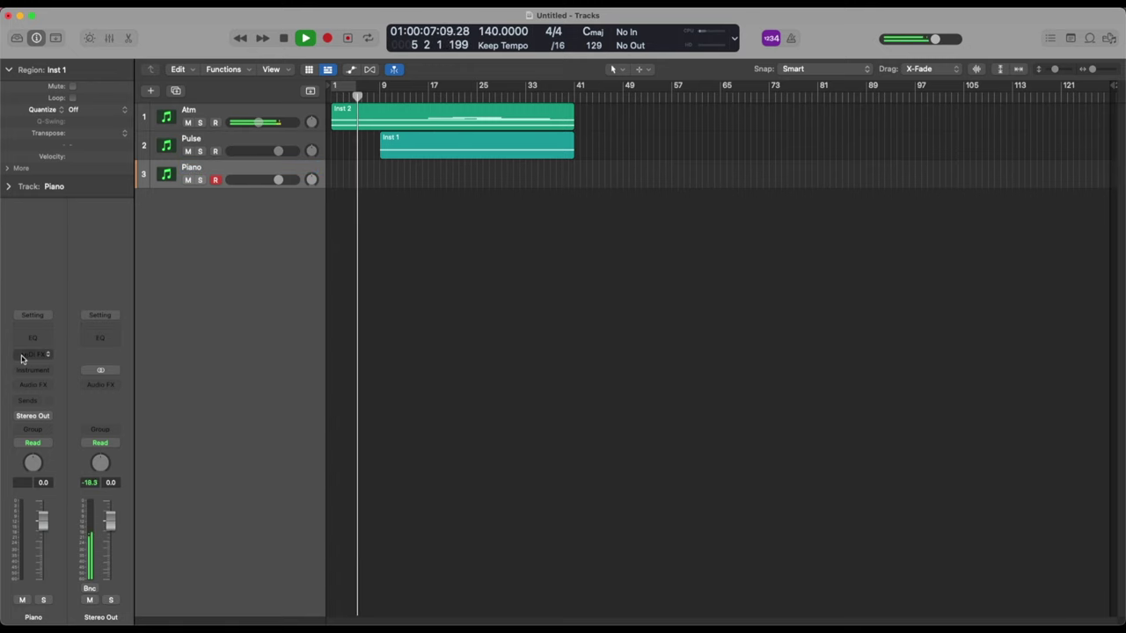
left_click(41, 316)
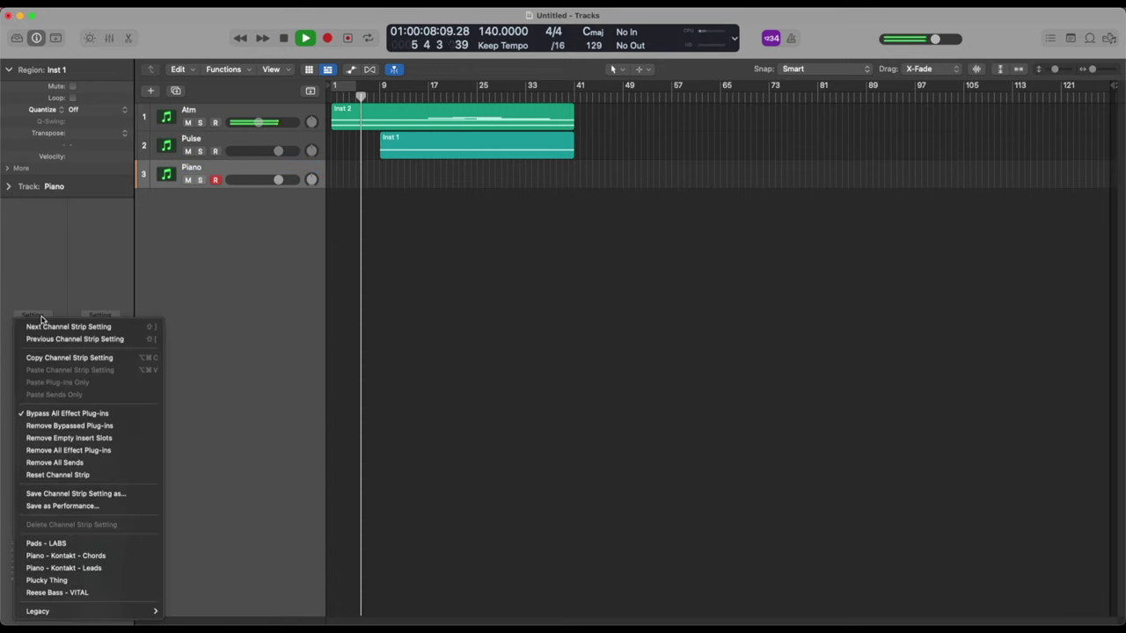
left_click(66, 556)
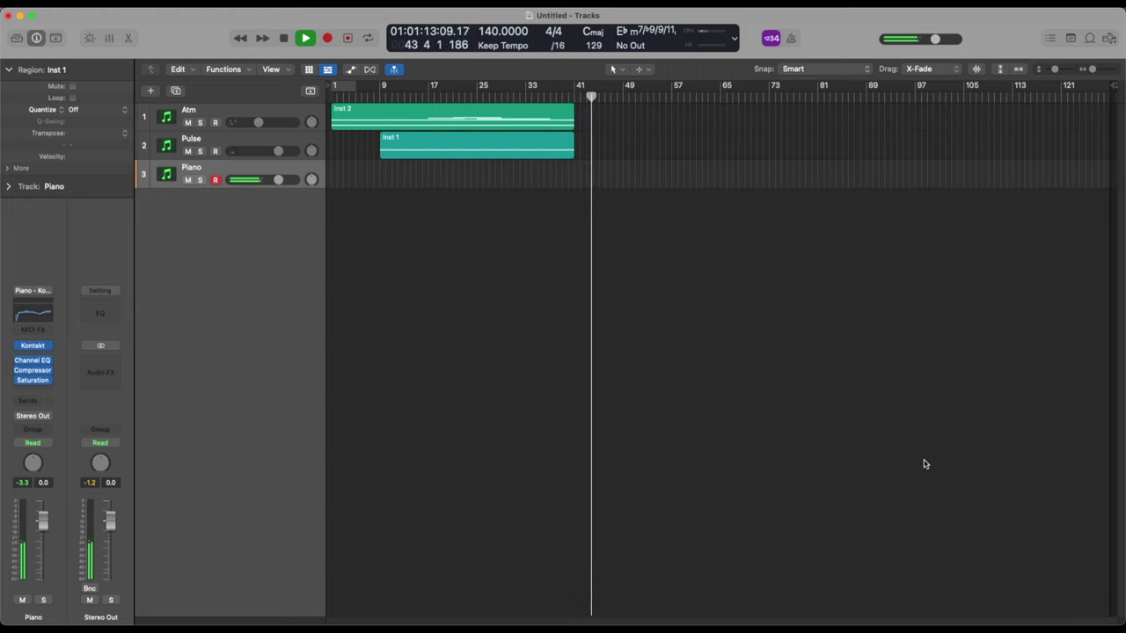
Stop playback and copy the Pulse and Atm regions to bar 41 on their own tracks.
key("space")
left_click(536, 157)
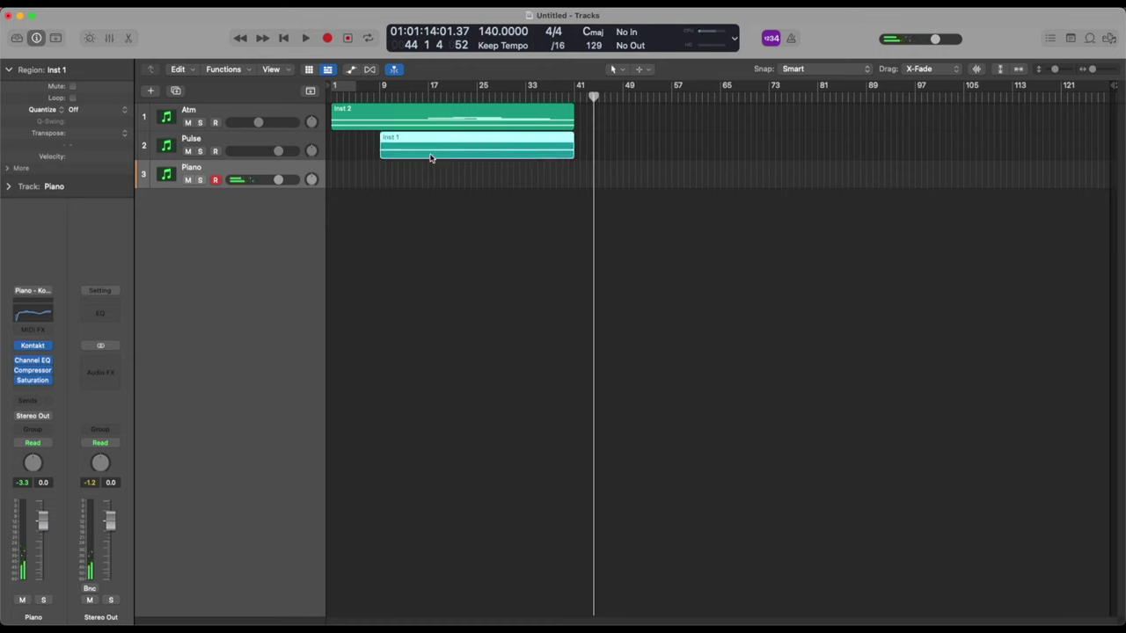
left_click_drag(431, 156, 625, 155)
left_click_drag(387, 123, 630, 116)
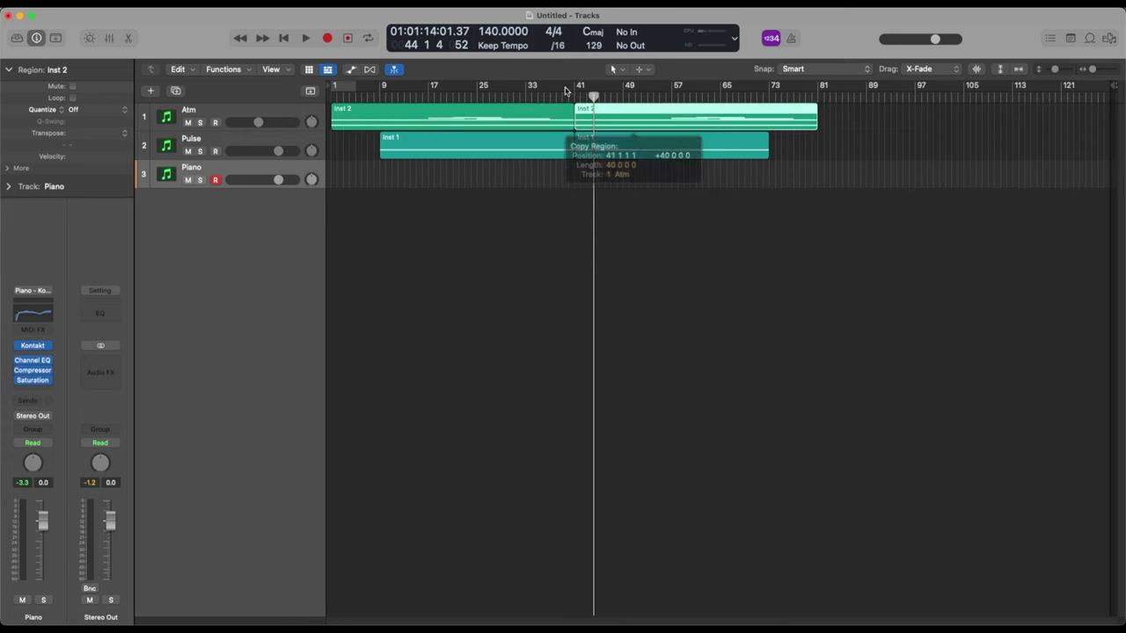
Play briefly from bar 36 and lengthen the note in the copied Pulse region to 48 bars.
double_click(546, 97)
left_click(607, 148)
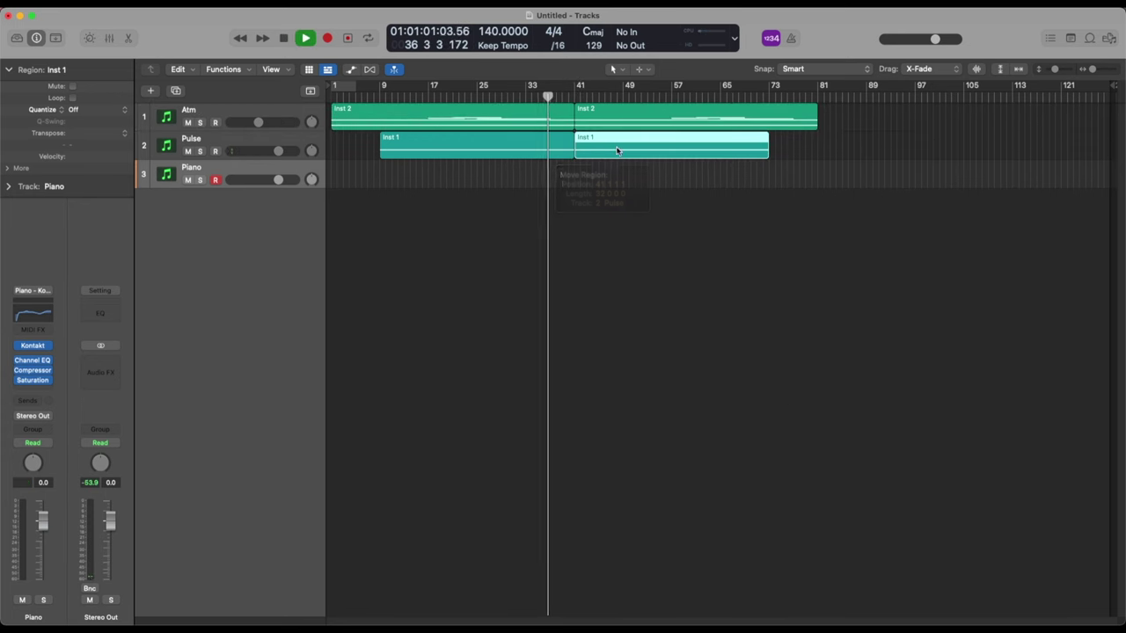
double_click(695, 147)
key("space")
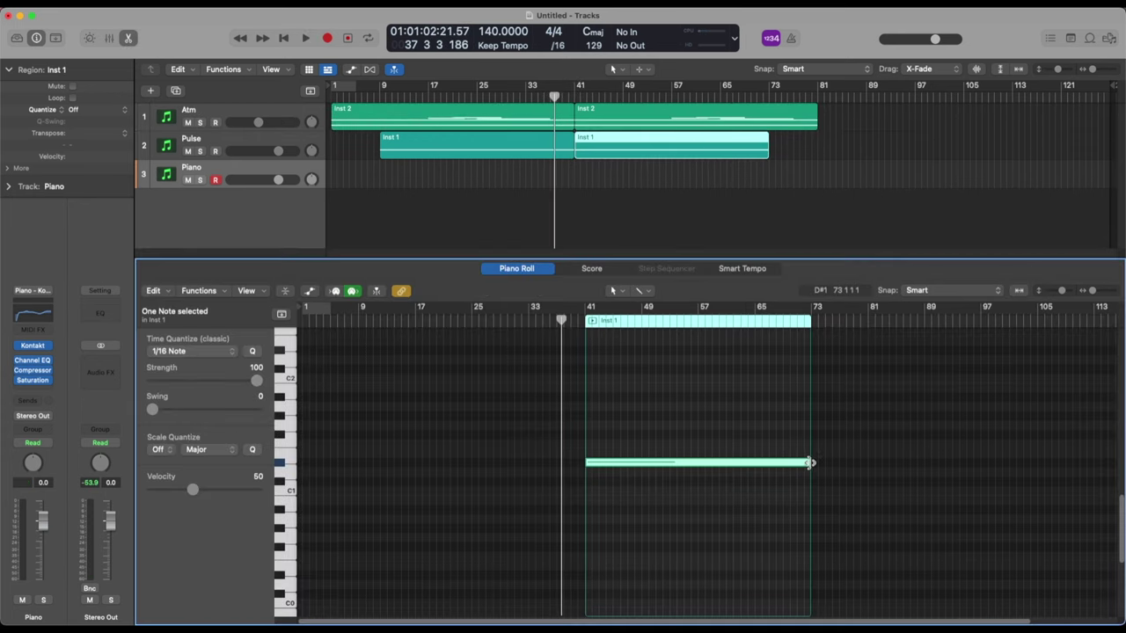
left_click_drag(810, 462, 924, 463)
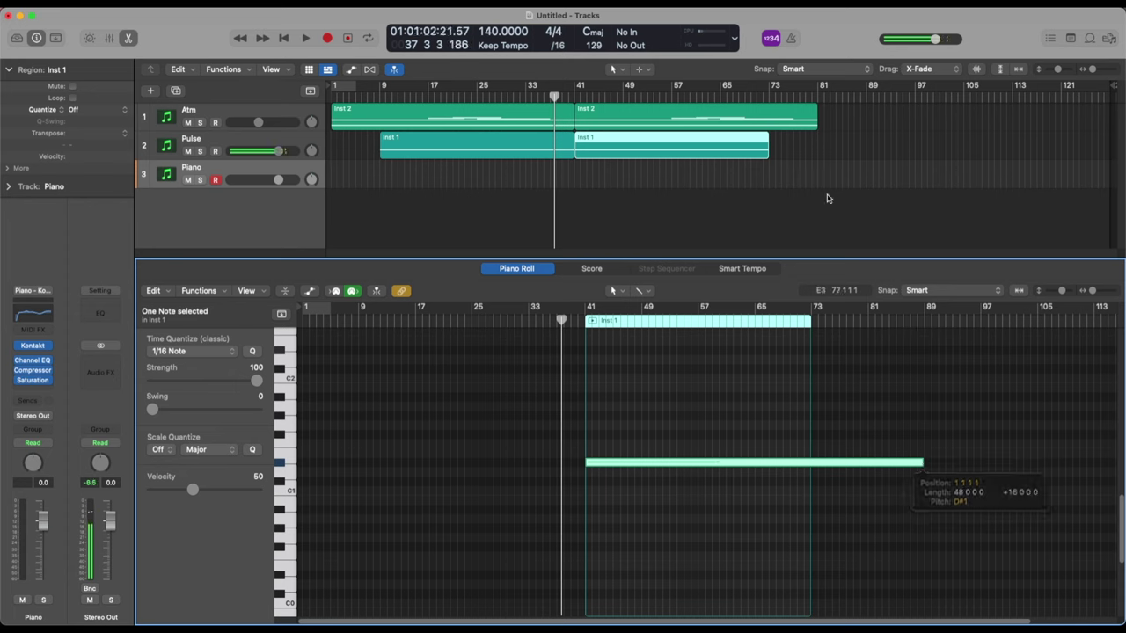
Extend the copied Pulse region to bar 81 with its note trimmed to match, and lengthen the copied Atm region to bar 89.
left_click_drag(761, 161, 816, 154)
left_click_drag(922, 463, 866, 464)
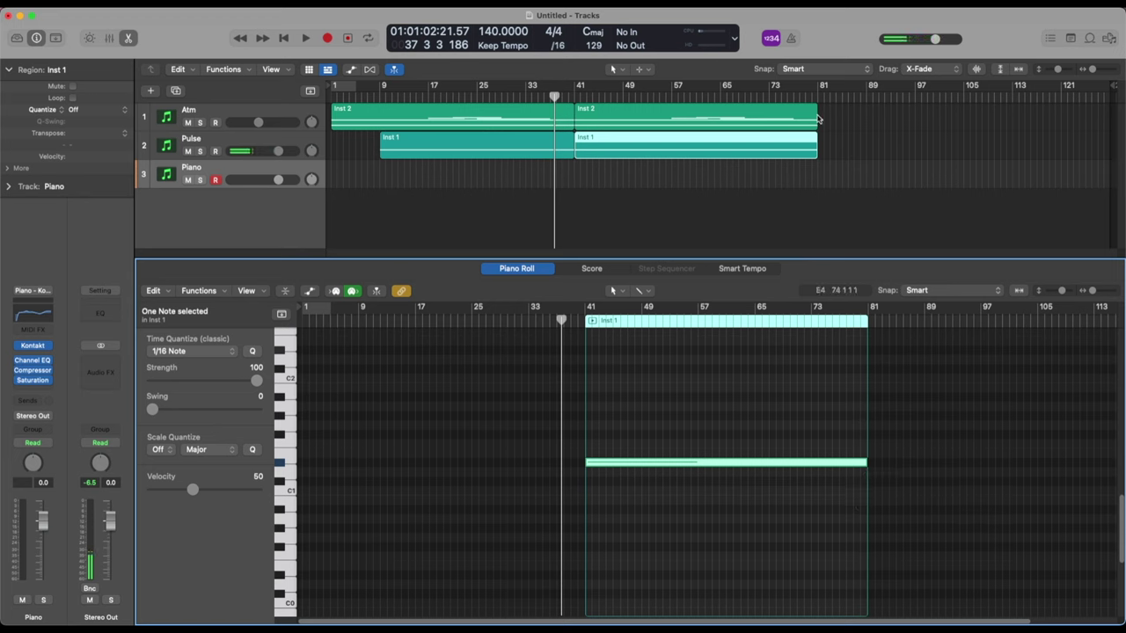
left_click_drag(812, 124, 866, 123)
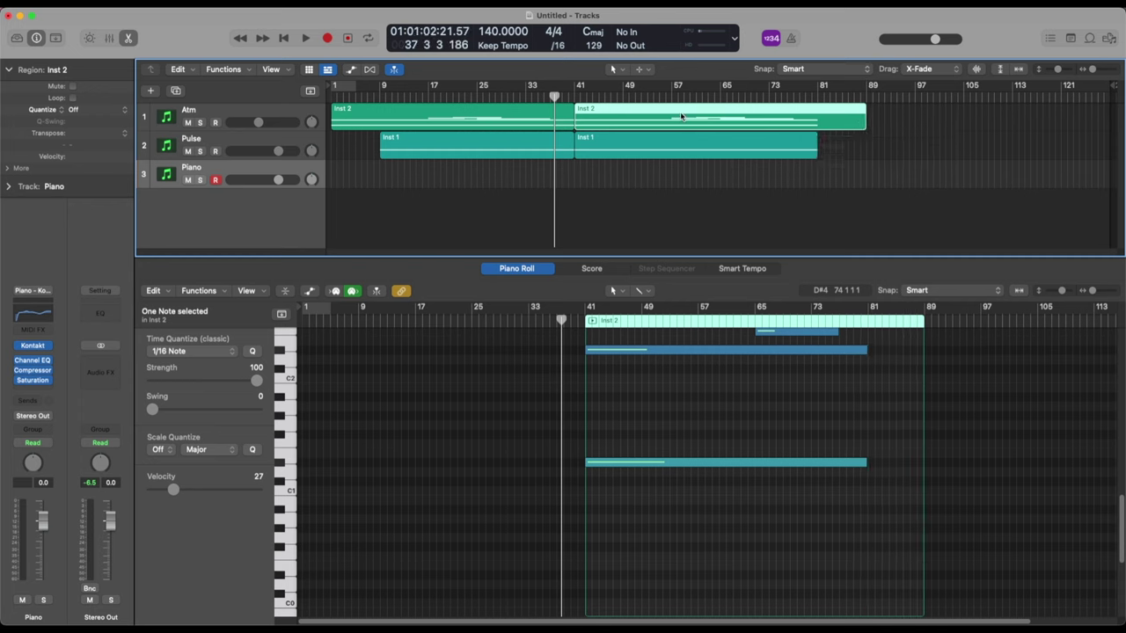
Play briefly from about bar 41 to hear the extended section, and stop playback.
key("comma")
key("comma")
key("comma")
key("comma")
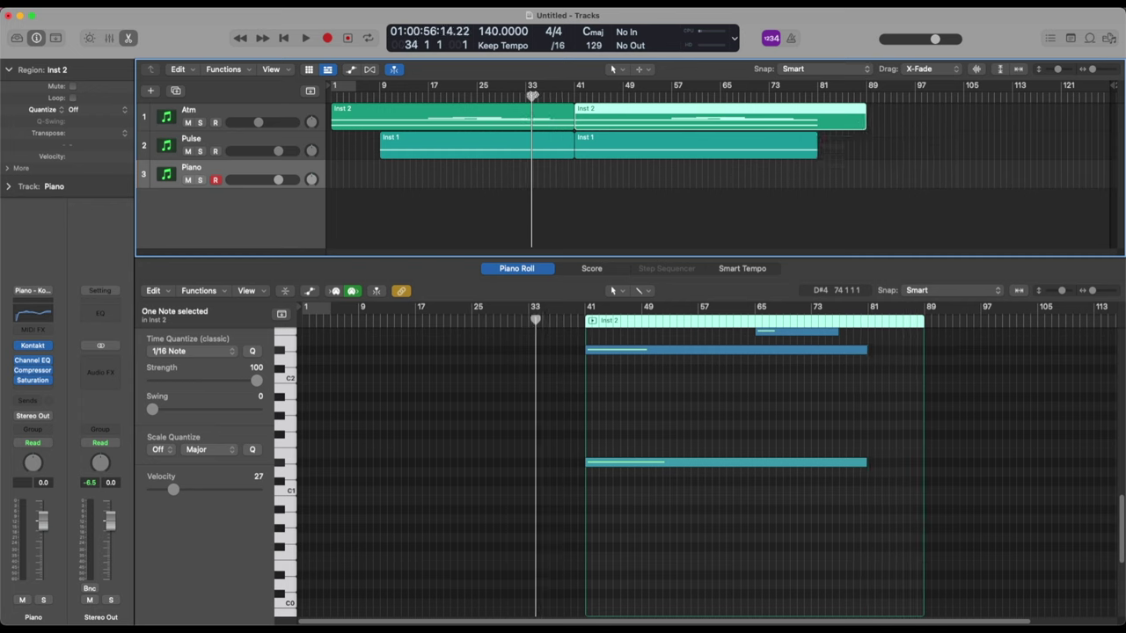
left_click_drag(553, 93, 577, 93)
key("space")
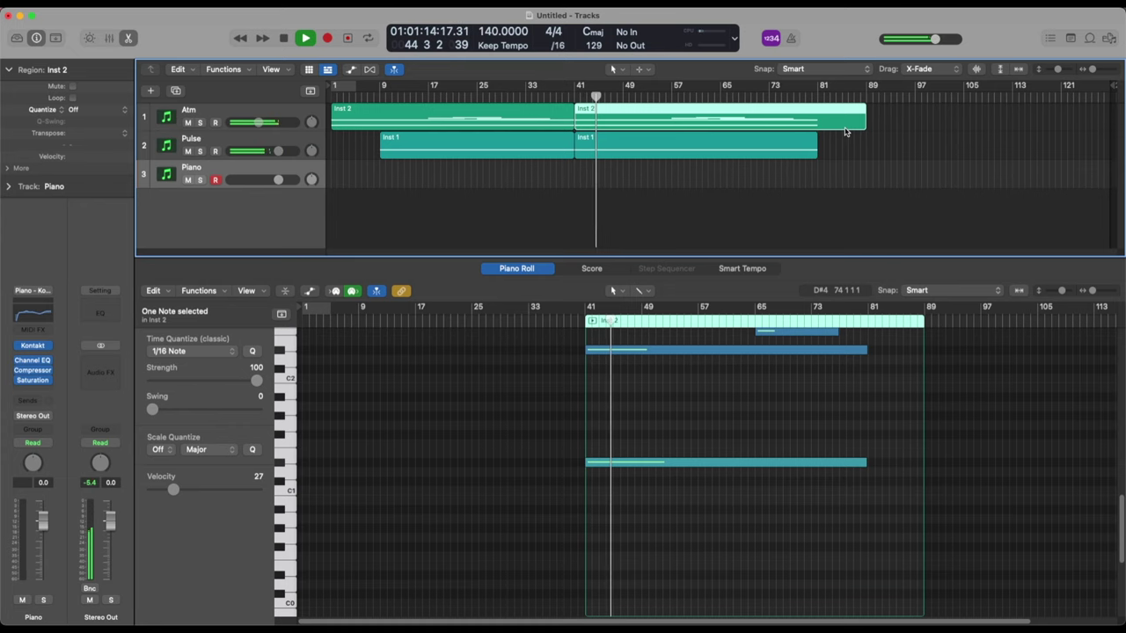
key("space")
Lengthen the copied Atm region to 56 bars, and extend the copied Pulse region and its note to about bar 96.
left_click_drag(866, 125, 922, 125)
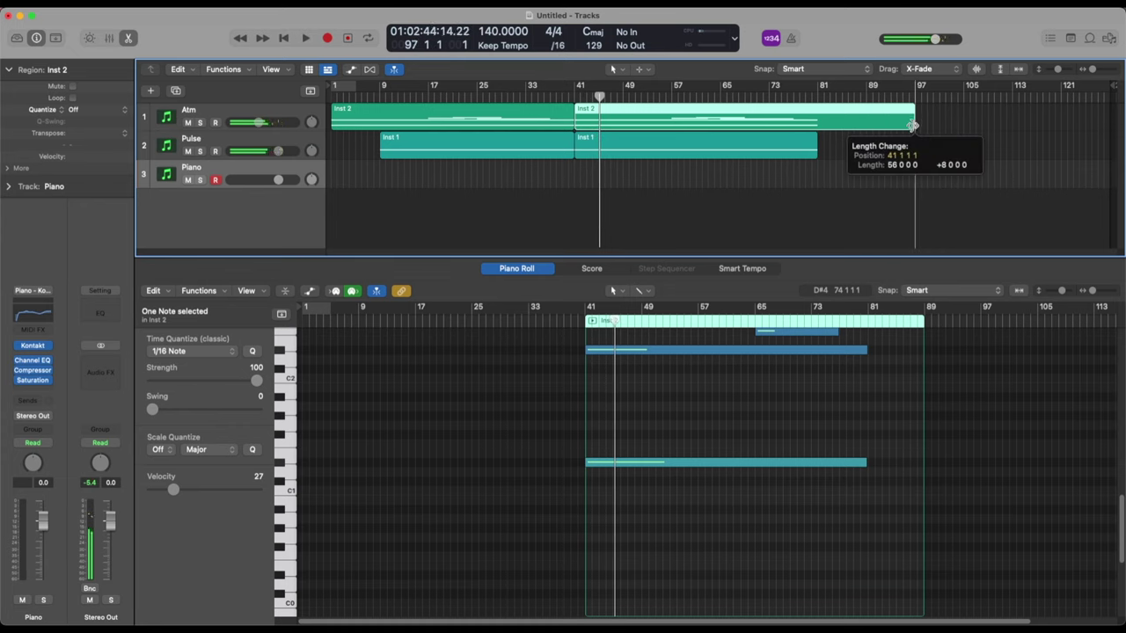
left_click_drag(818, 151, 909, 157)
left_click_drag(867, 462, 972, 464)
Lengthen the two sustained drone notes in the copied Atm region to the region's end at bar 97.
left_click(858, 119)
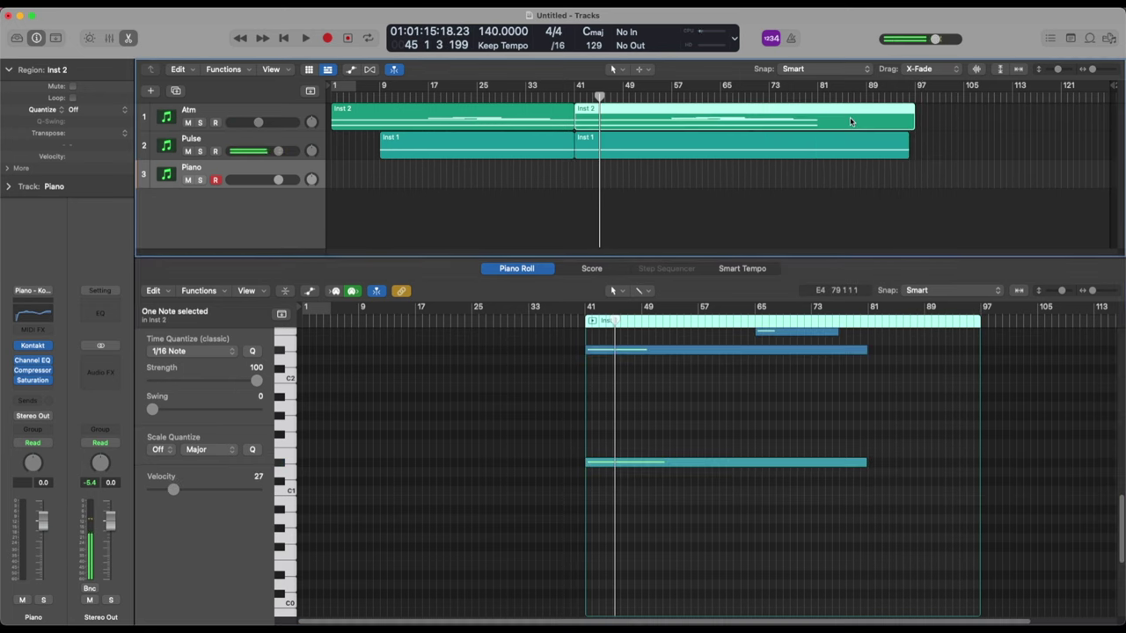
left_click_drag(847, 427, 979, 567)
left_click(870, 390)
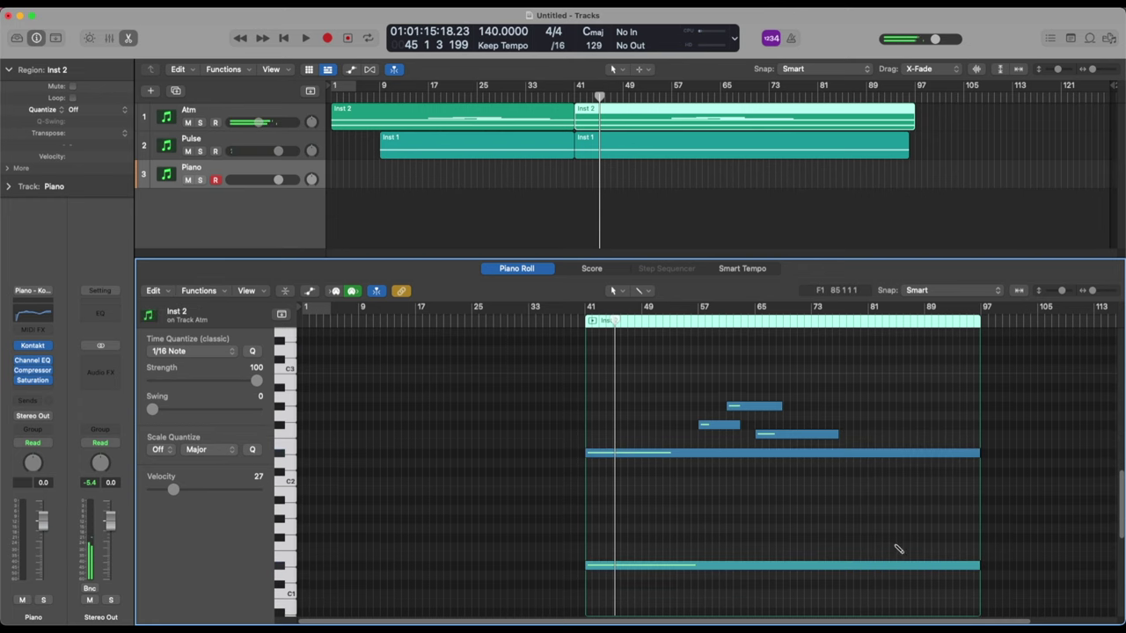
double_click(890, 510)
left_click_drag(916, 509, 902, 426)
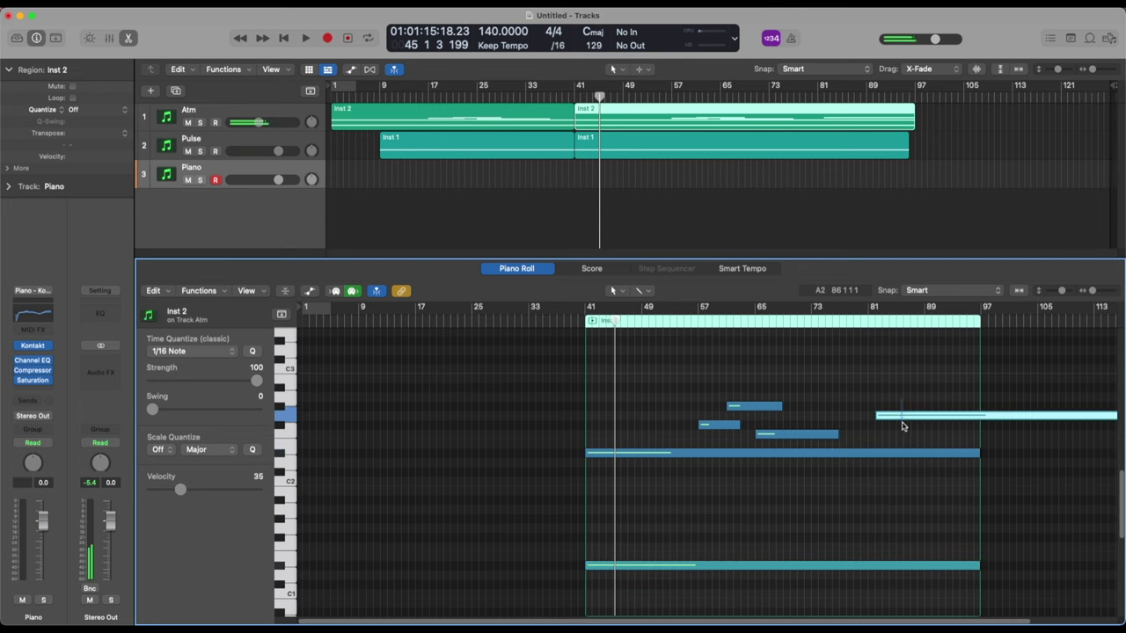
key("BackSpace")
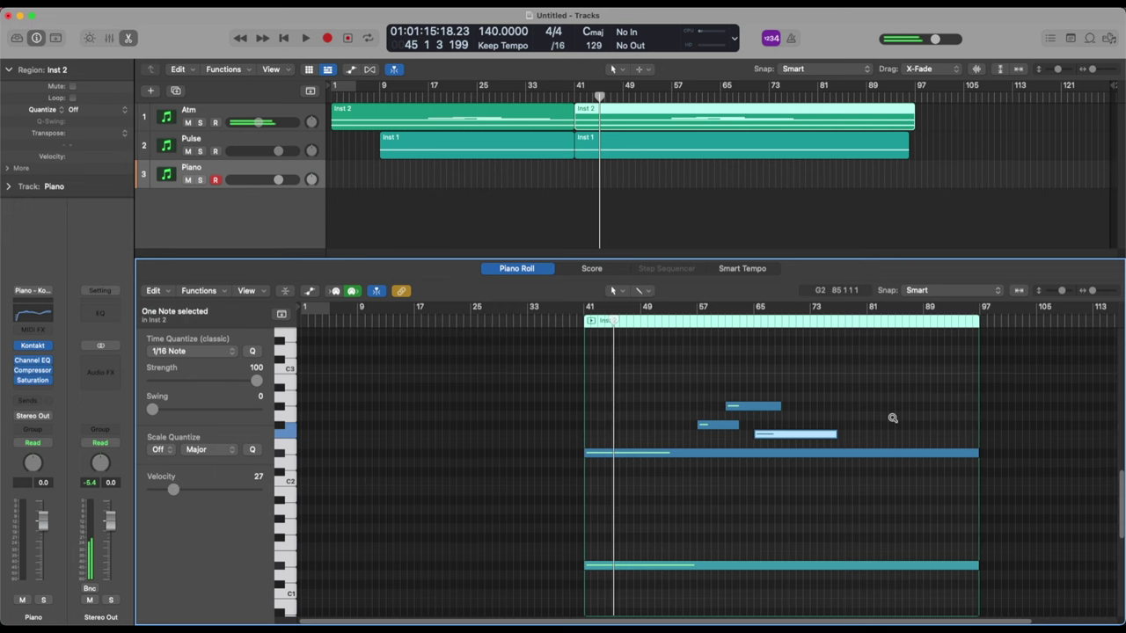
Add two shorter melody notes to the copied Atm region, B2 near bar 79 and G#2 near bar 86.
double_click(892, 420)
mouse_move(916, 420)
left_mouse_down()
mouse_move(893, 400)
mouse_move(897, 390)
mouse_move(886, 395)
mouse_move(924, 394)
mouse_move(899, 396)
mouse_move(943, 419)
mouse_move(919, 375)
mouse_move(920, 397)
mouse_move(921, 382)
mouse_move(859, 380)
mouse_move(920, 413)
left_mouse_up()
left_click(934, 415, "super")
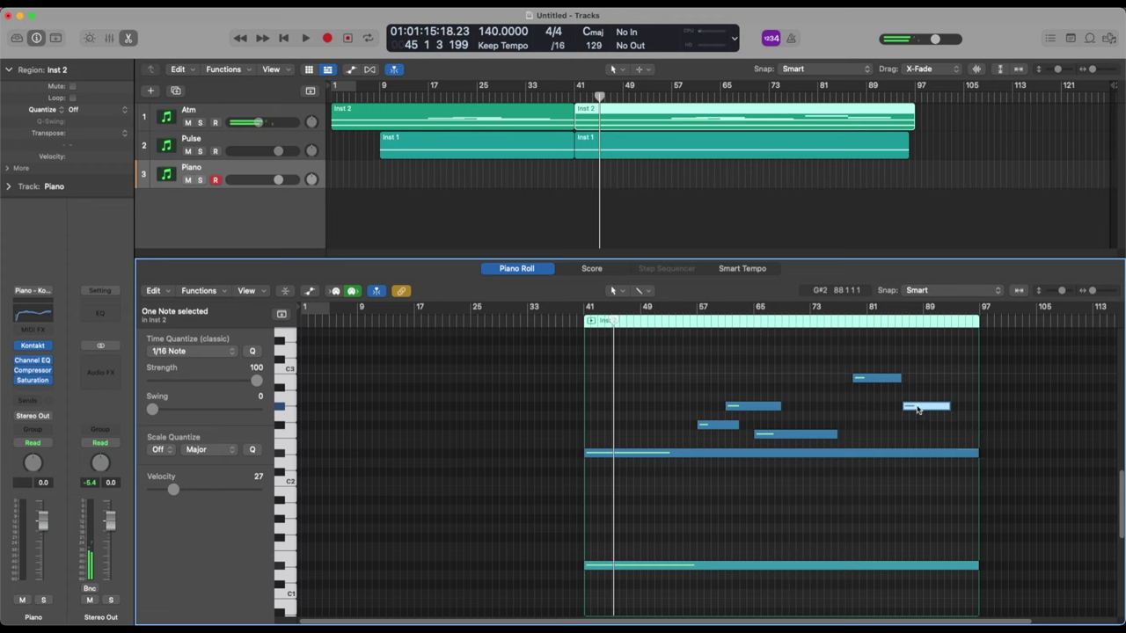
Close the note editor, select the Piano track and play from bar 41 to rehearse the piano over the backing.
double_click(574, 99)
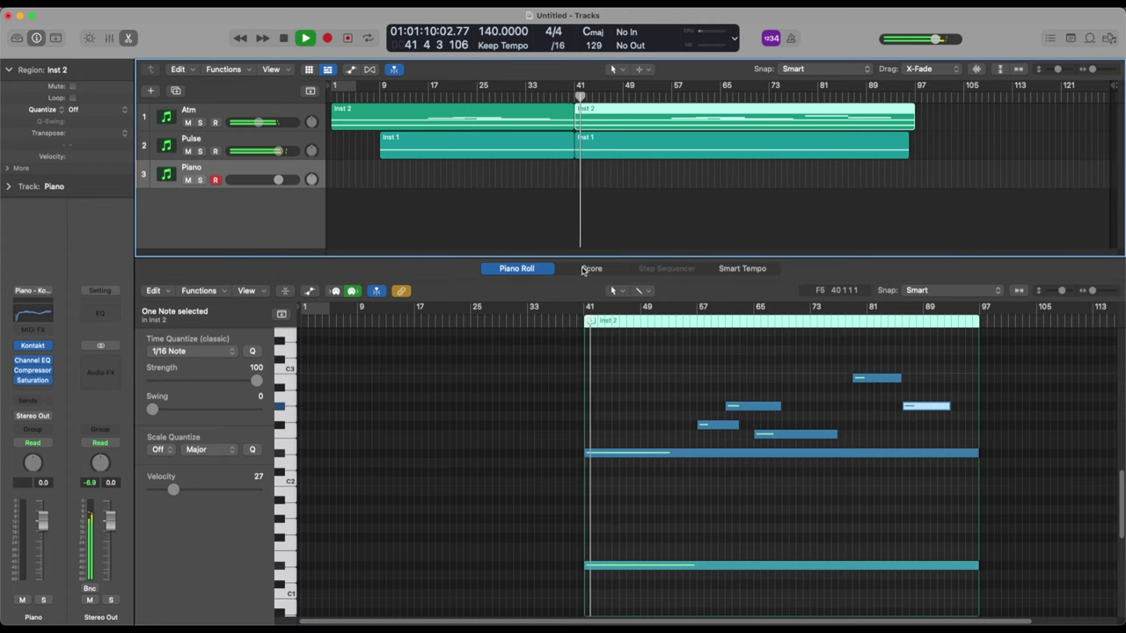
key("p")
key("space")
left_click(235, 173)
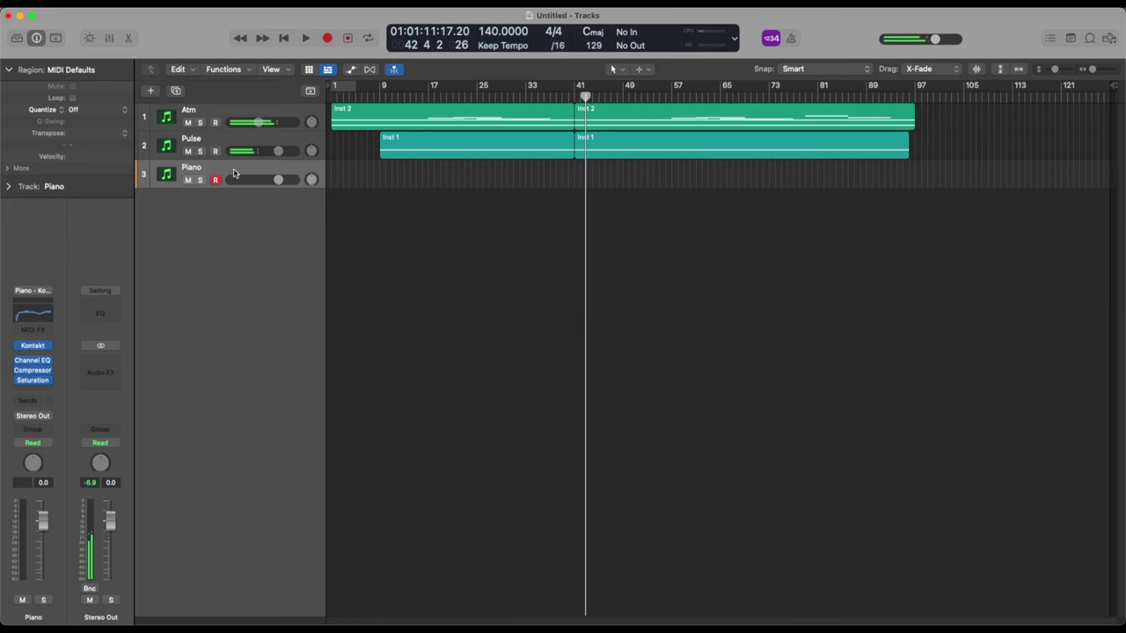
double_click(574, 100)
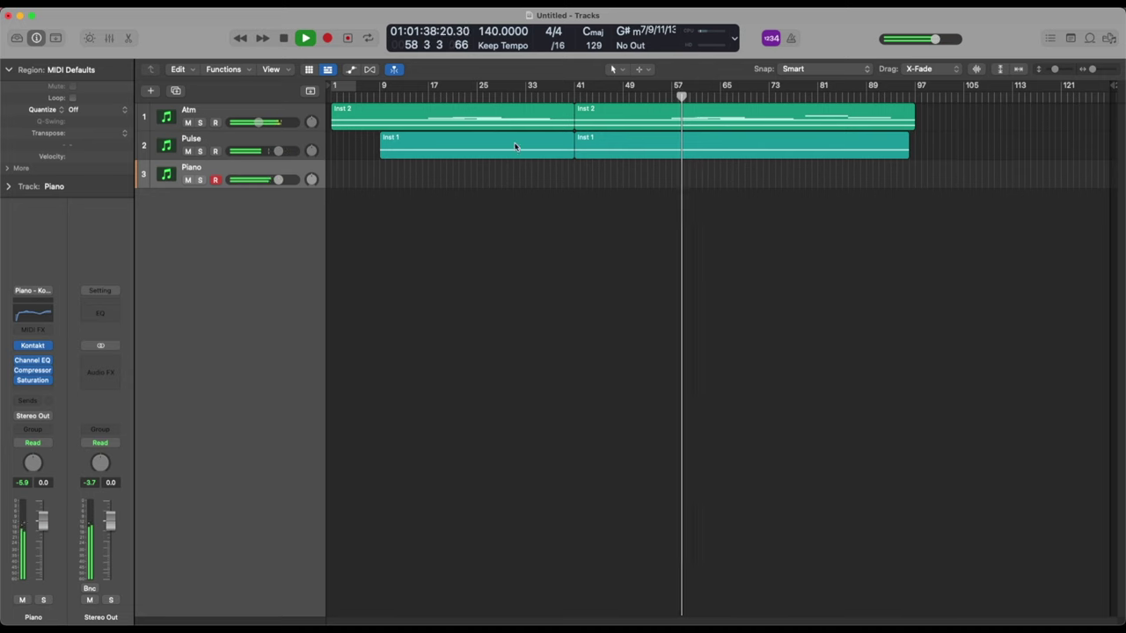
key("space")
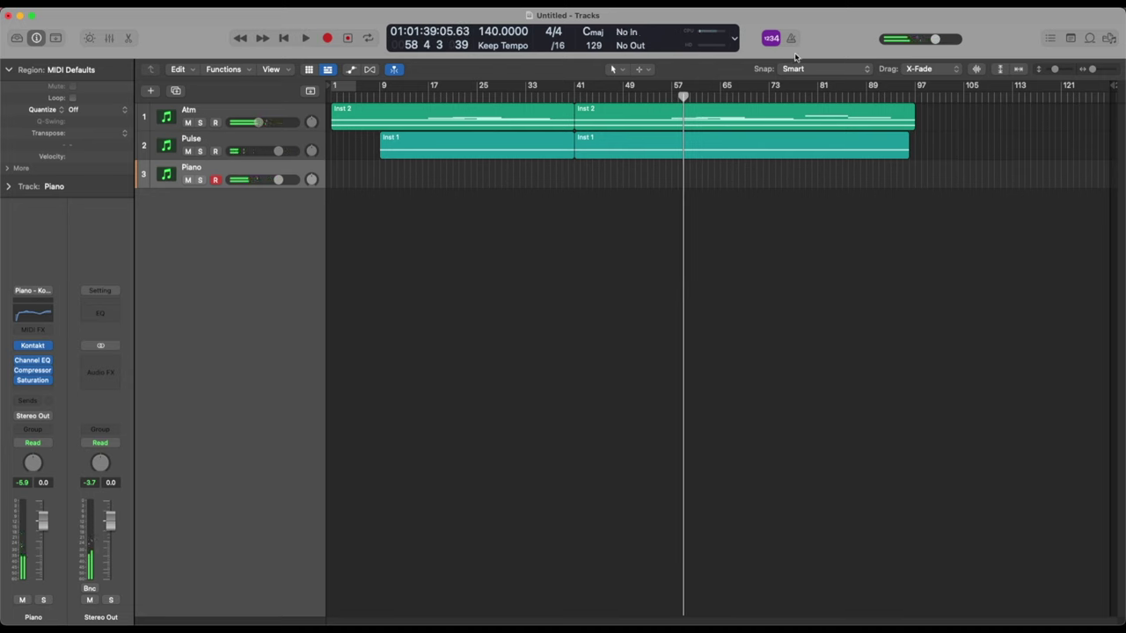
Lower the Piano track's volume to -2.8 dB and record a piano part from bar 41 to about bar 100 with the metronome on.
left_click(574, 95)
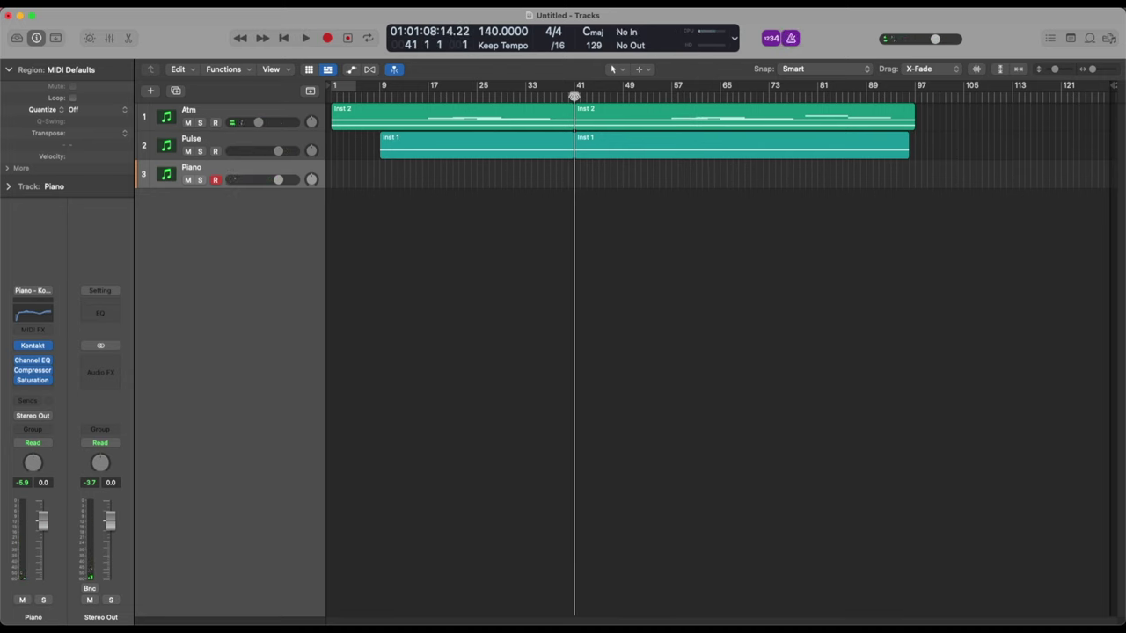
left_click_drag(278, 179, 276, 180)
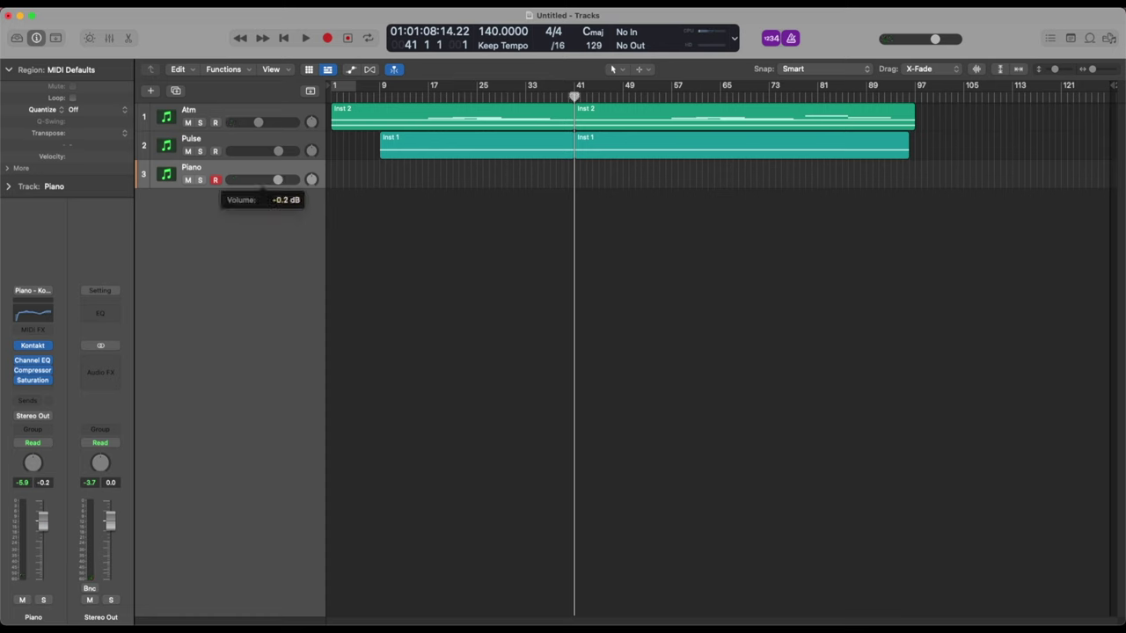
key("r")
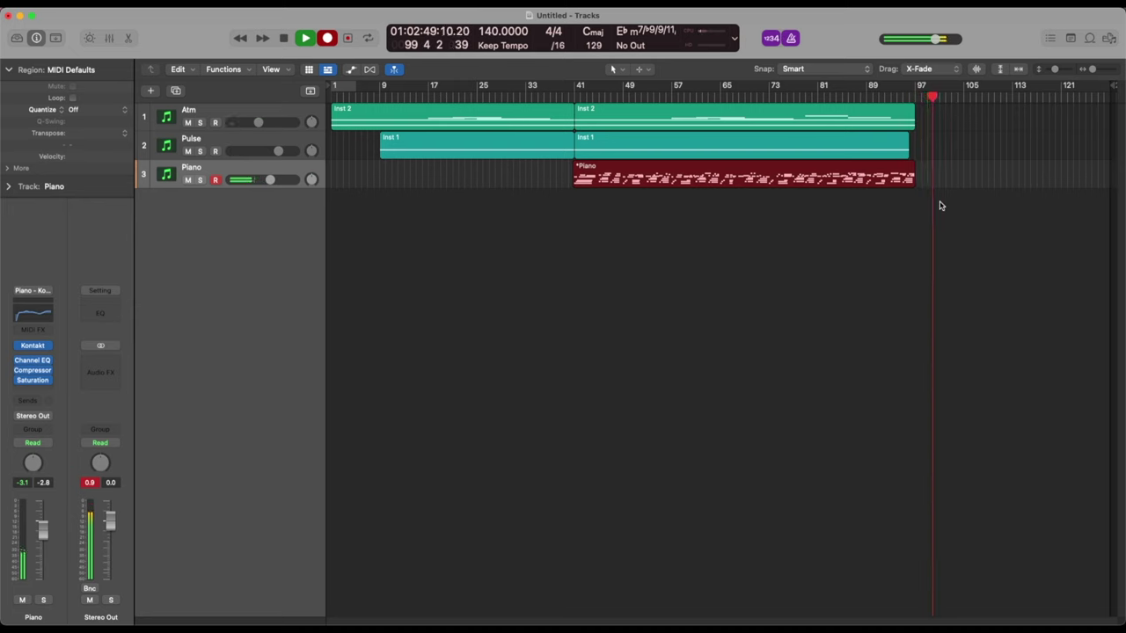
key("space")
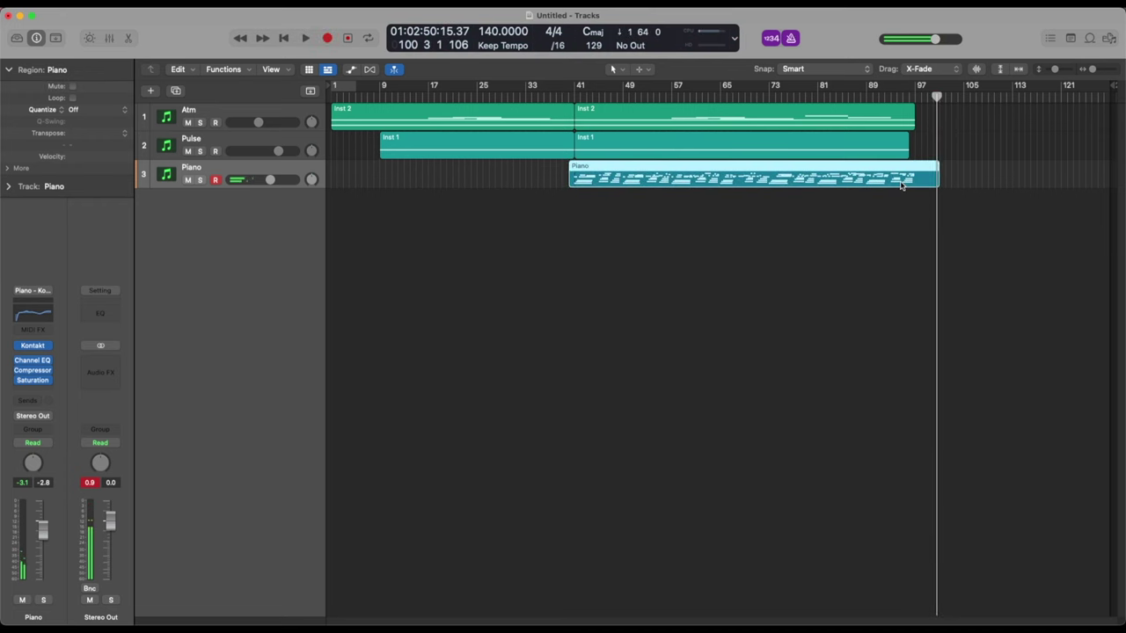
Open the recorded Piano region, play from bar 92 and raise the short E-flat note near bar 93 to F4.
double_click(901, 184)
left_click(947, 313)
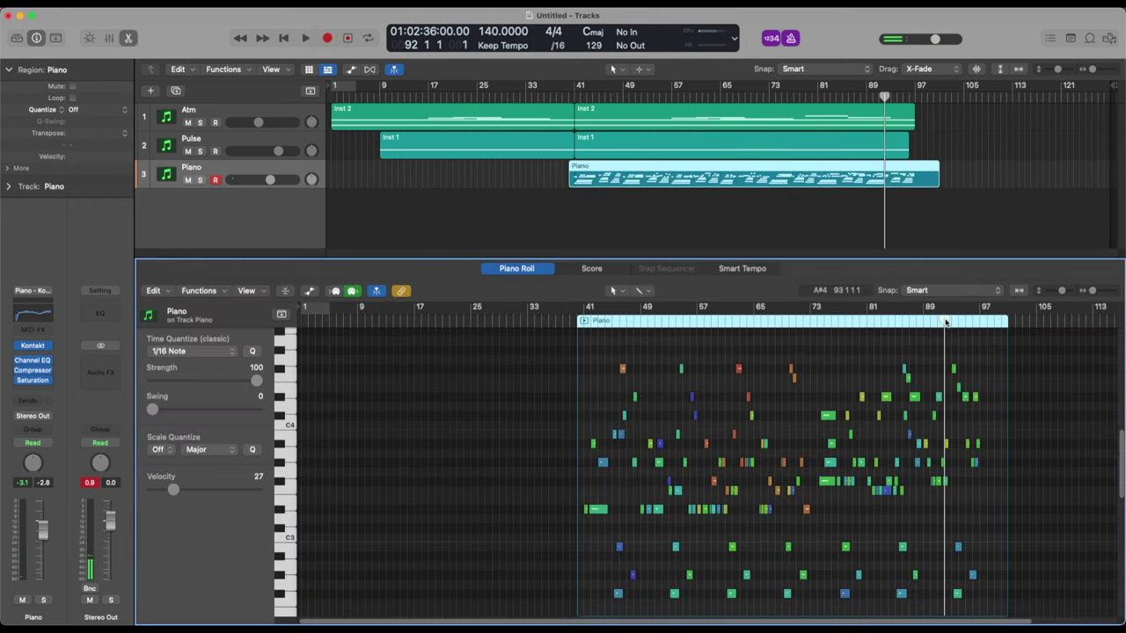
key("space")
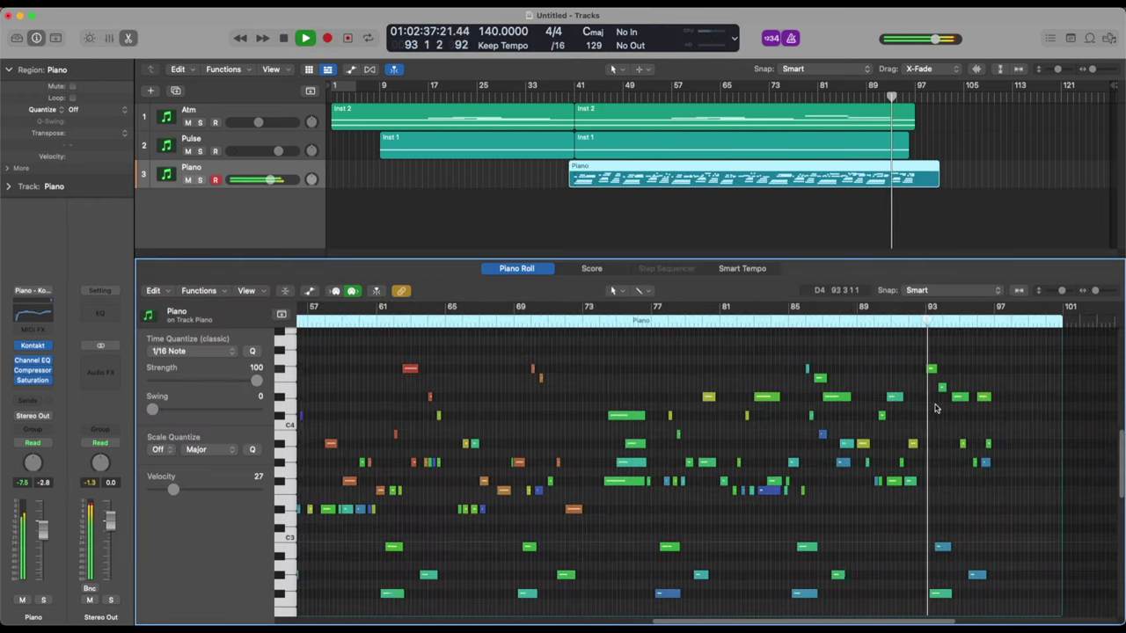
key("space")
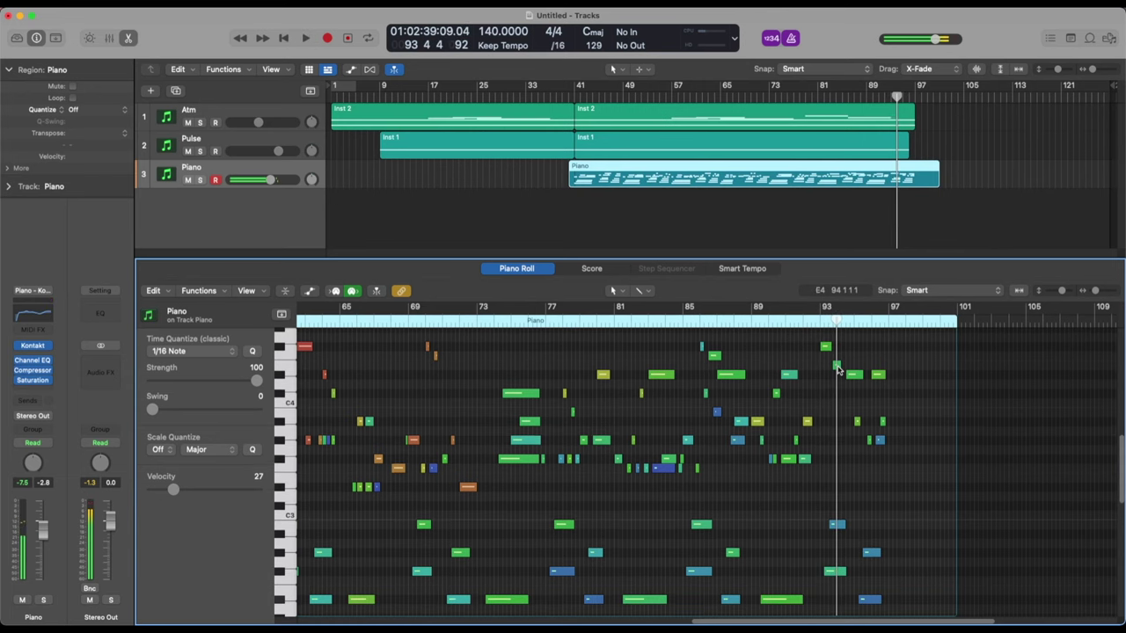
mouse_move(836, 364)
left_mouse_down()
mouse_move(836, 375)
mouse_move(832, 355)
left_mouse_up()
key("space")
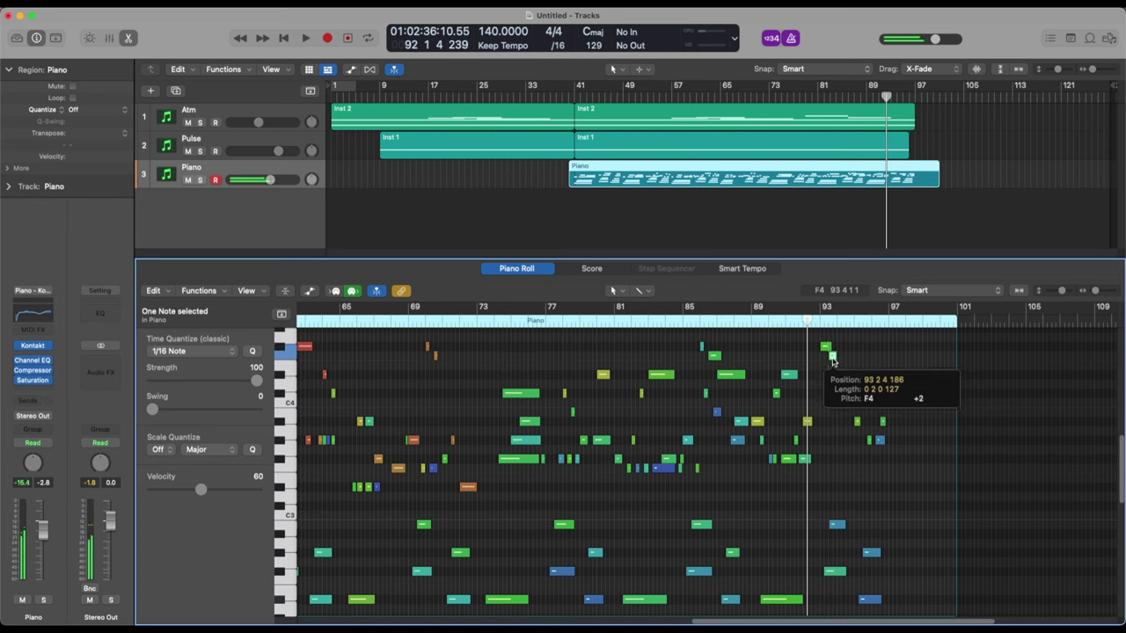
key("space")
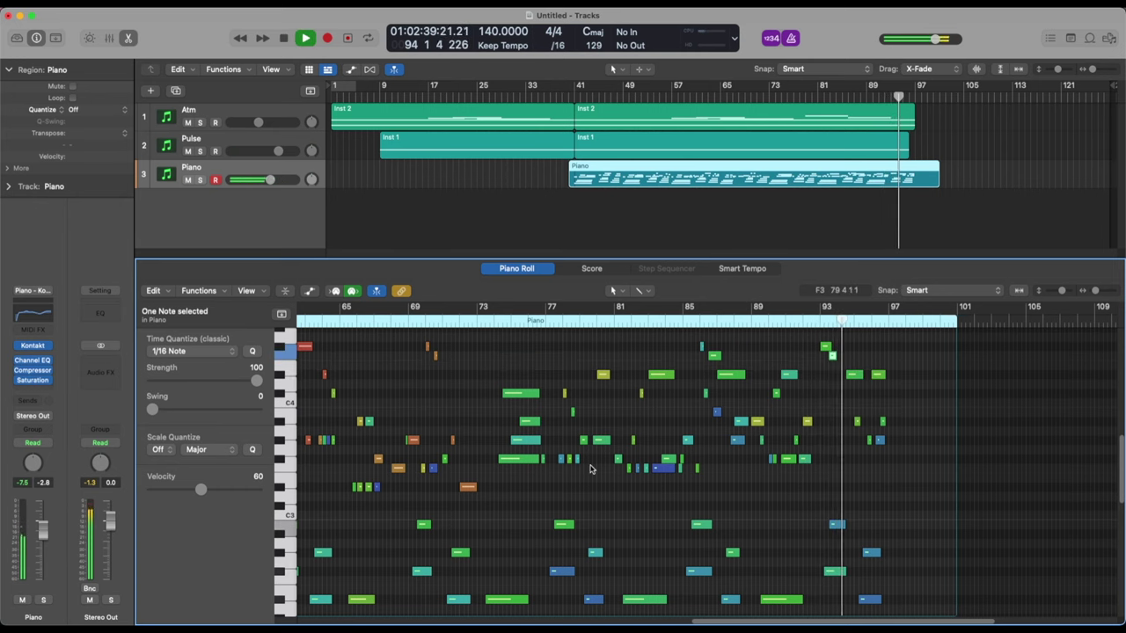
Stop playback, select the piano notes between about bars 57 and 72 and set their velocity to 20.
key("super+Left")
key("super+Left")
scroll(587, 470, "left", 6)
scroll(572, 440, "up", 5)
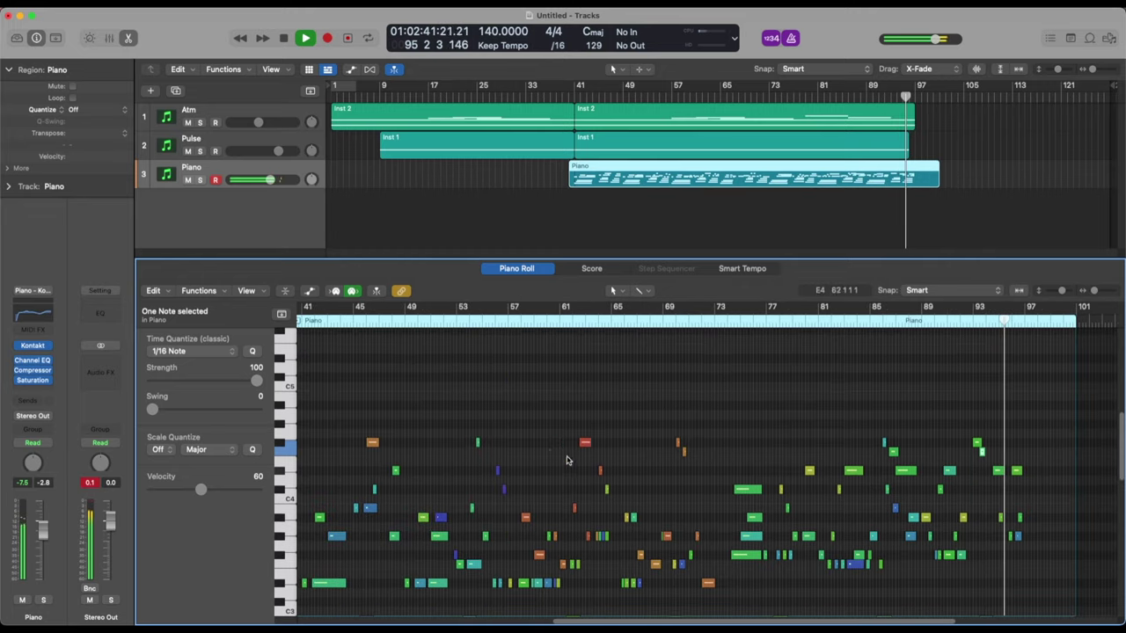
key("space")
left_click(516, 464)
left_click_drag(516, 464, 712, 593)
left_click_drag(547, 593, 546, 586)
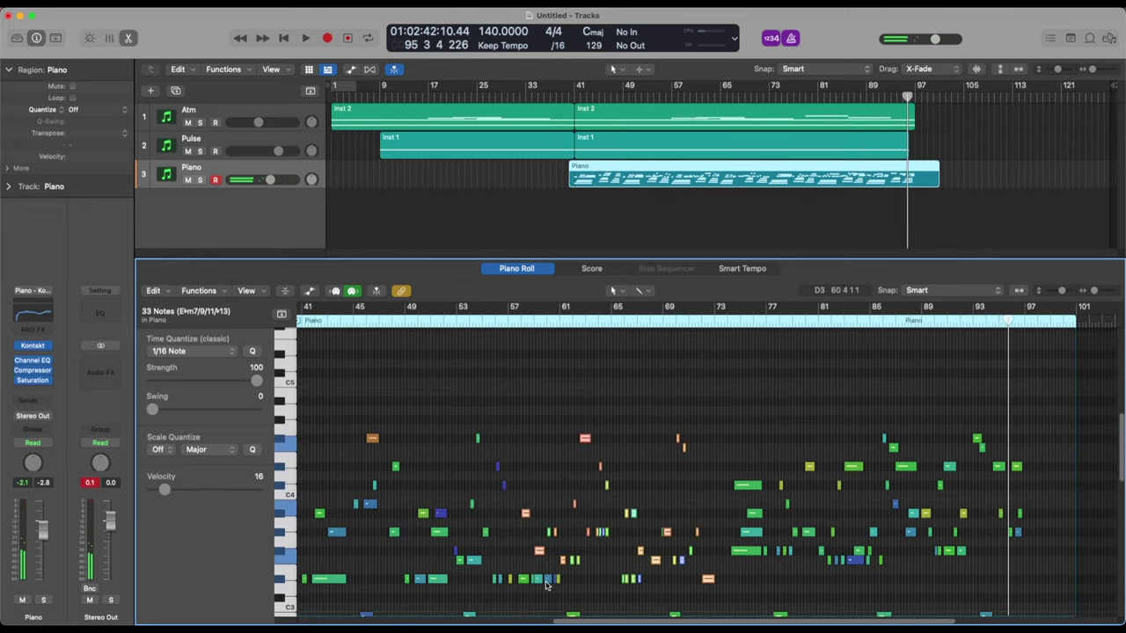
left_click_drag(163, 489, 168, 489)
scroll(580, 490, "down", 3)
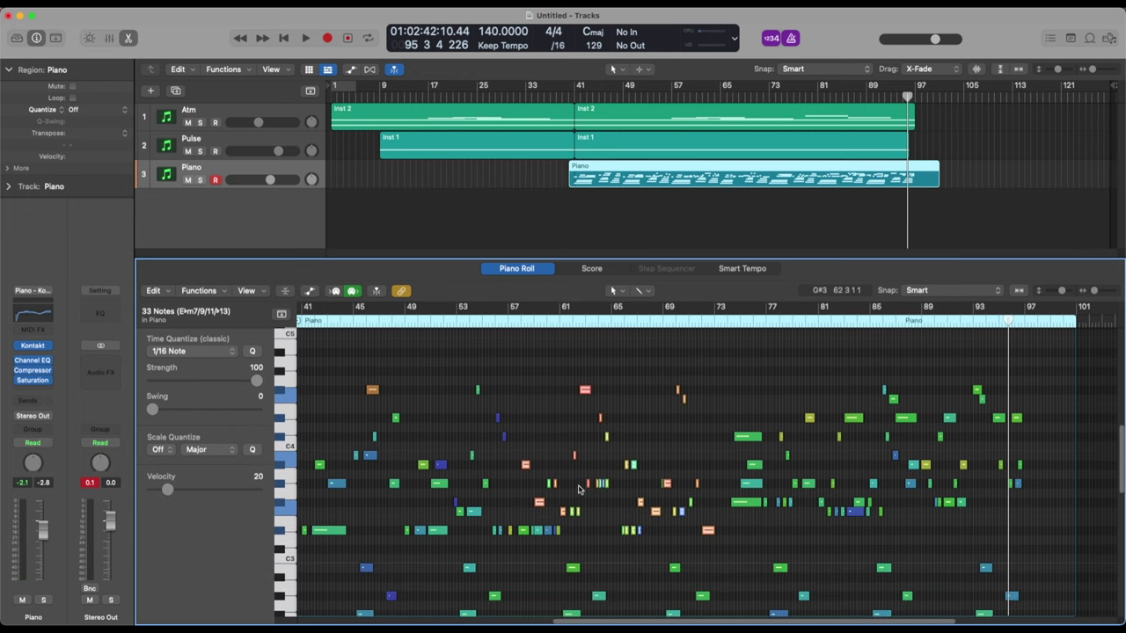
Lower the velocity of the loud piano notes between bars 57 and 70 group by group, setting the G#3 pair near bar 63 to 85.
left_click(565, 435)
left_click_drag(520, 374, 702, 417)
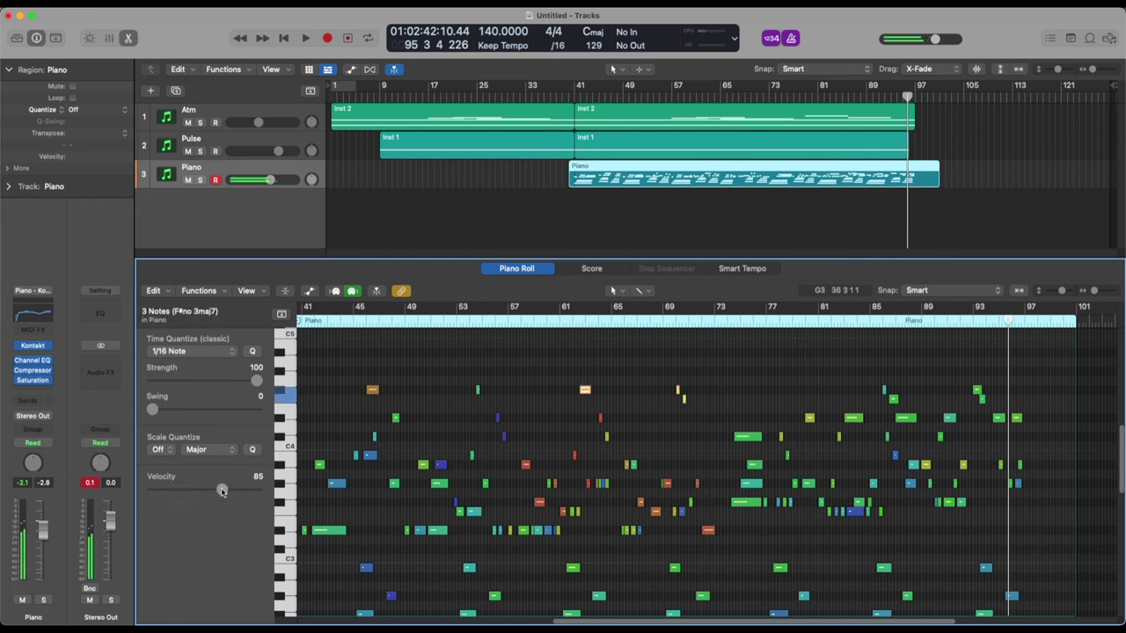
left_click_drag(564, 415, 599, 464)
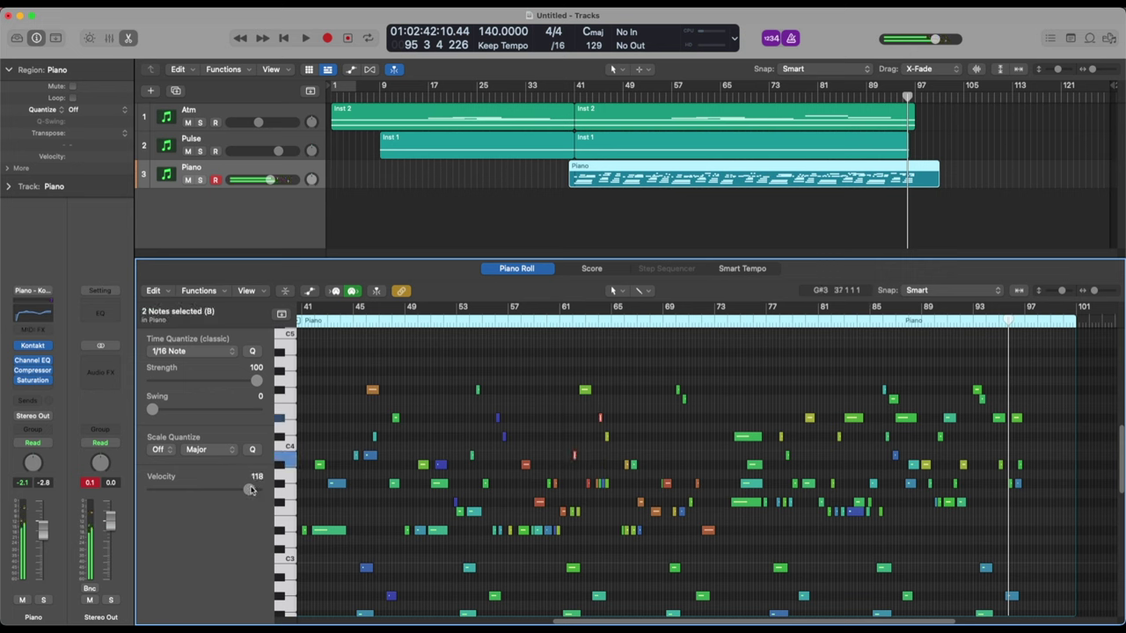
left_click_drag(518, 468, 564, 514)
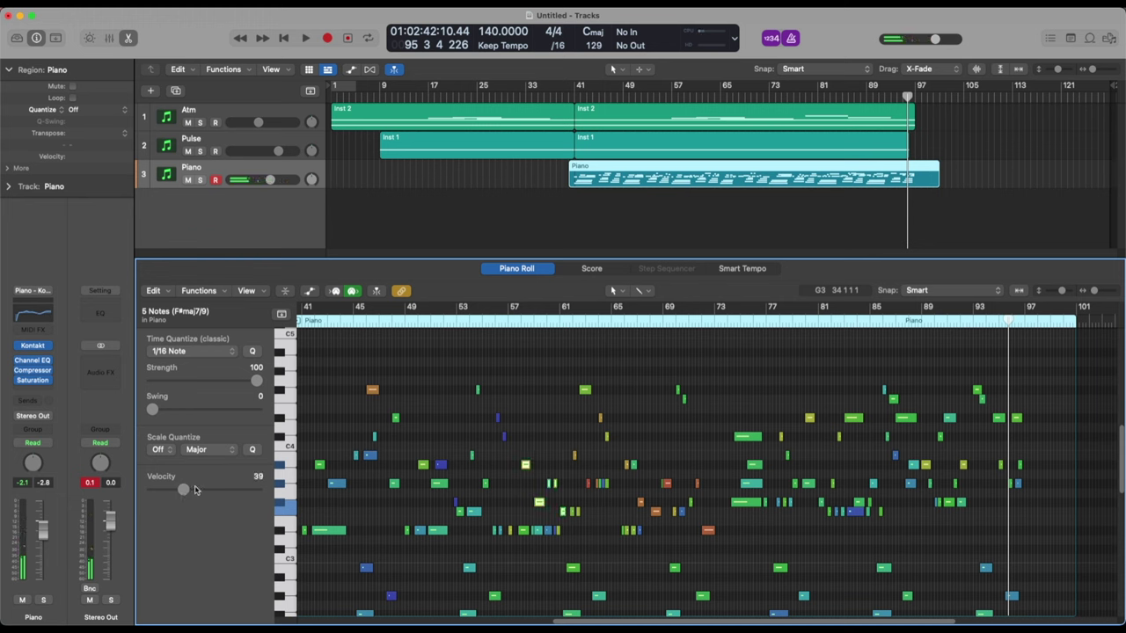
left_click_drag(585, 495, 604, 480)
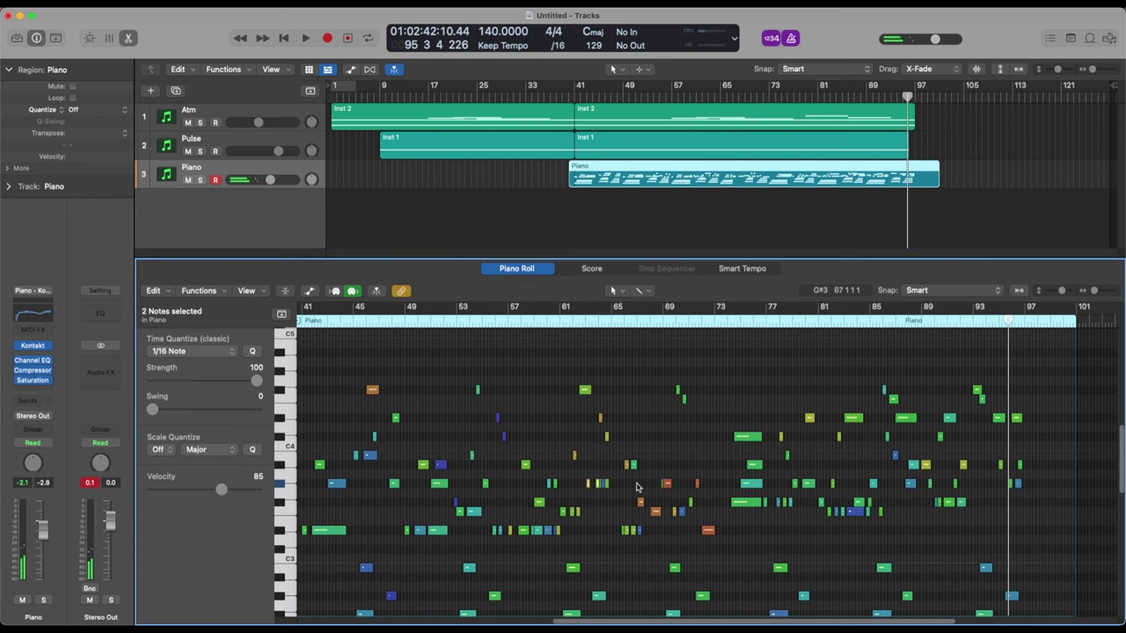
Lower the velocity of the loud piano notes around bars 66 to 71, setting the G#3 ones to 43.
left_click_drag(637, 488, 720, 529)
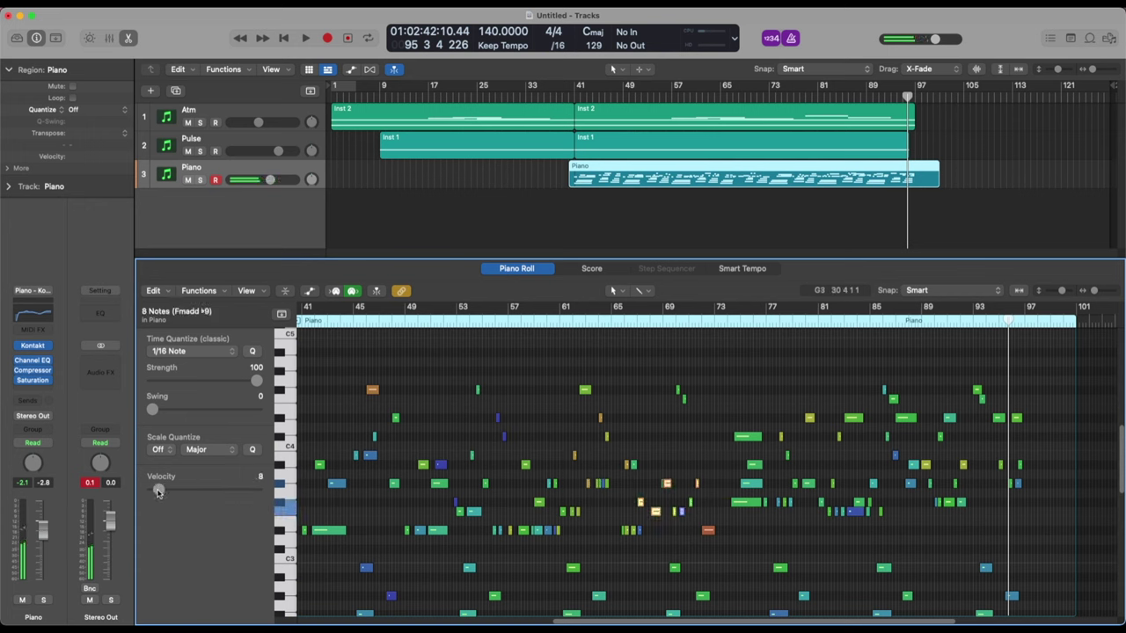
left_click(645, 490)
left_click_drag(729, 487, 730, 489)
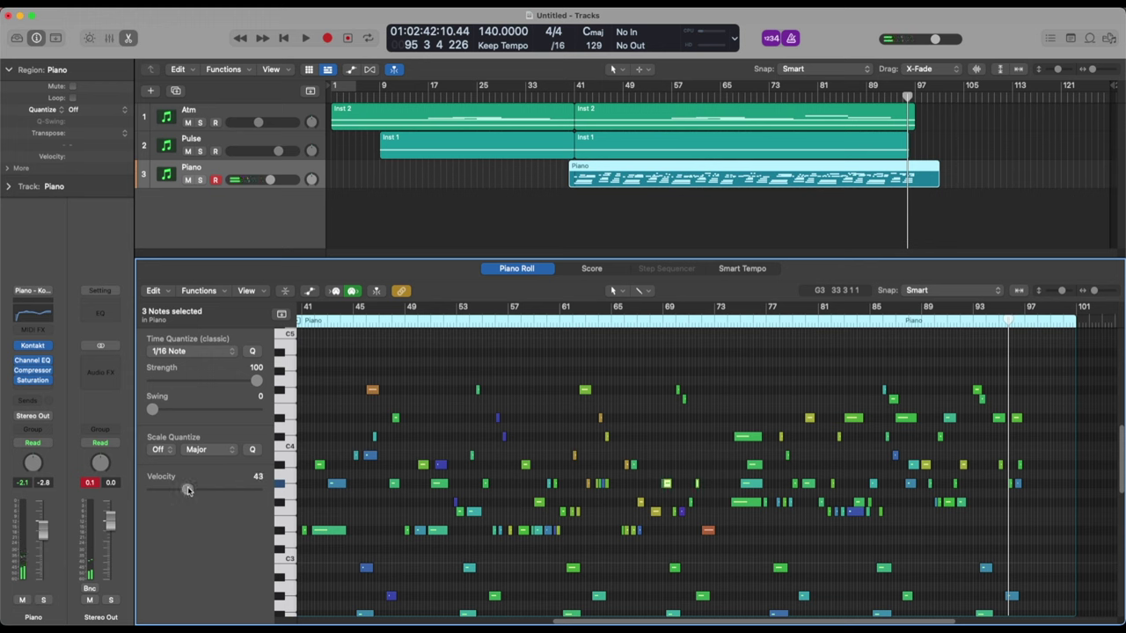
Set the velocity of the two loud notes near bar 67 and the D#3 note near bar 72 to 78.
left_click_drag(624, 505, 659, 518)
left_click_drag(186, 490, 221, 496)
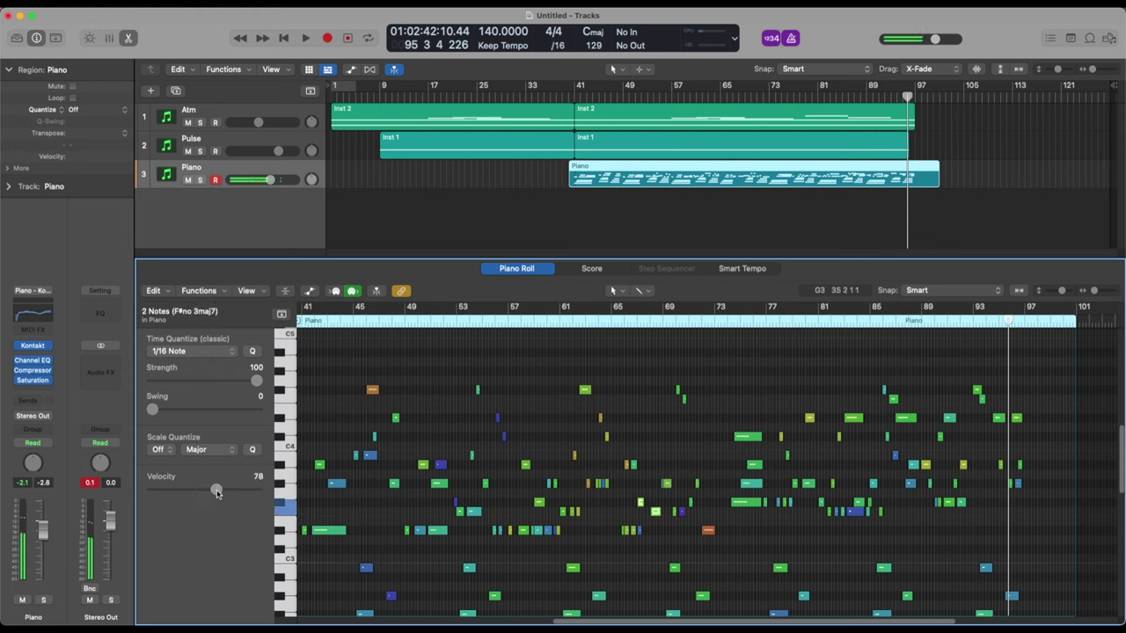
left_click(709, 530)
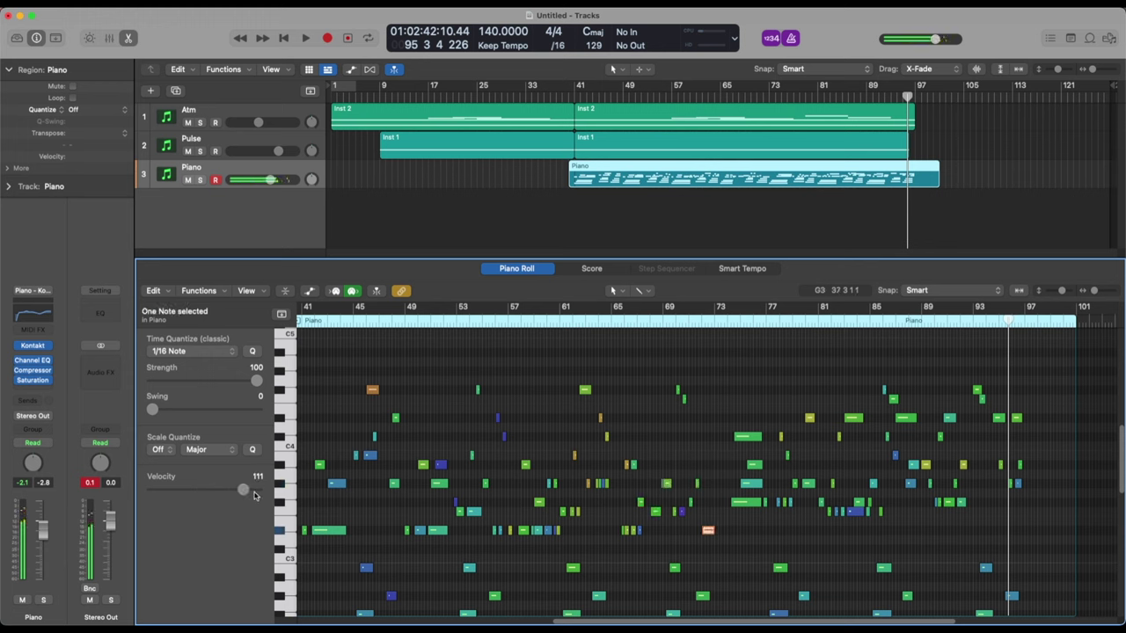
left_click_drag(219, 490, 216, 490)
scroll(795, 482, "down", 5)
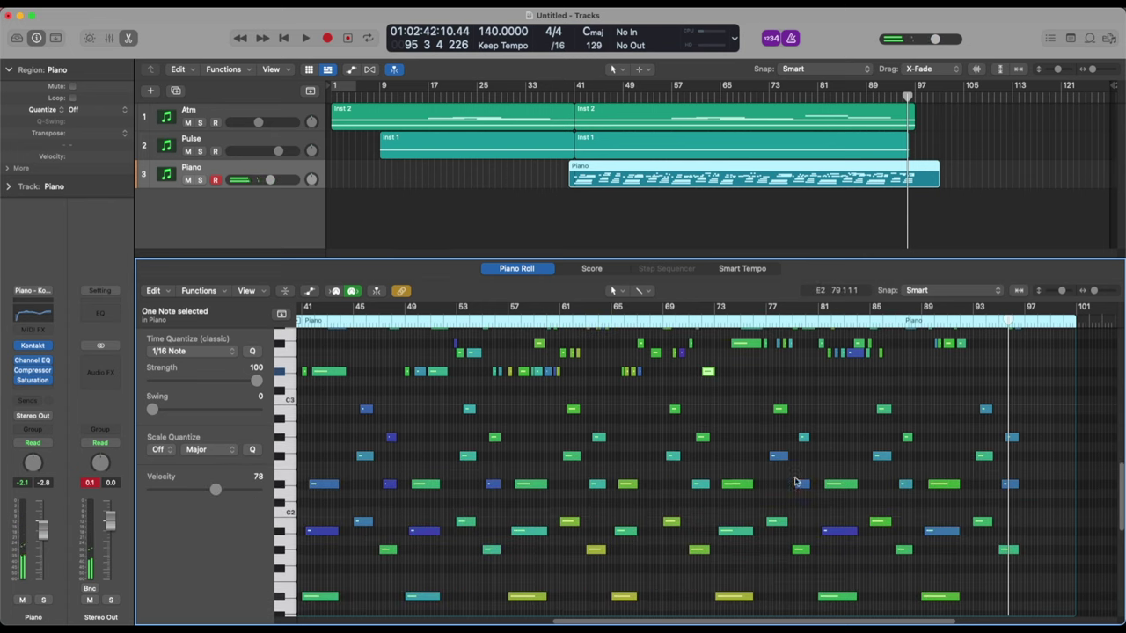
Select the three loud low piano notes between bars 57 and 75 and set their velocity to 57.
scroll(671, 486, "down", 2)
scroll(761, 524, "down", 3)
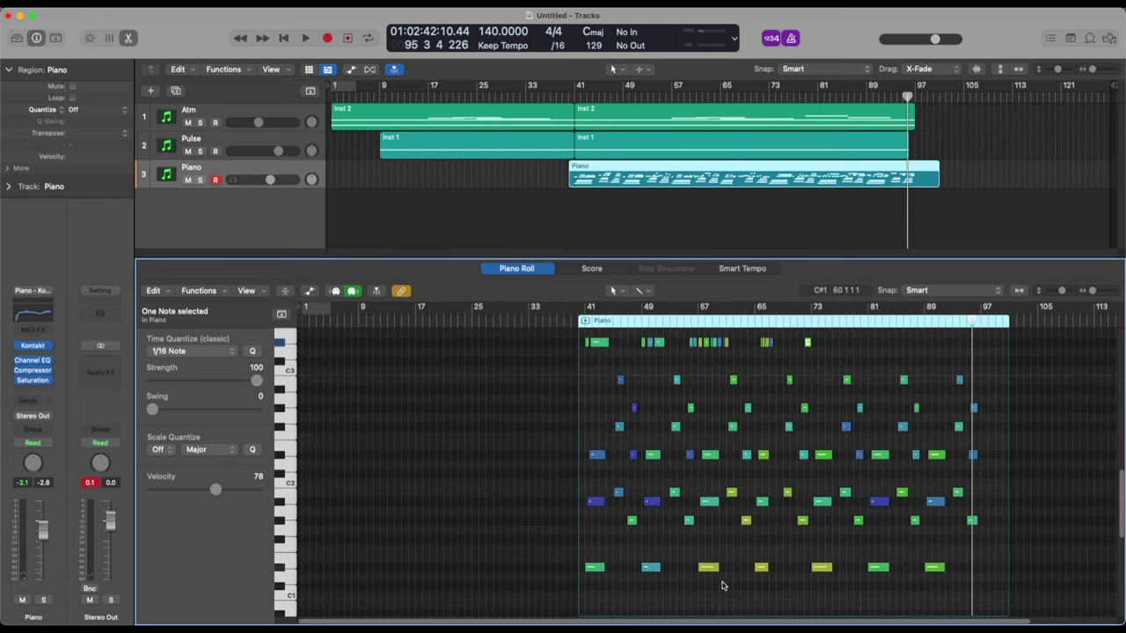
left_click_drag(707, 588, 830, 565)
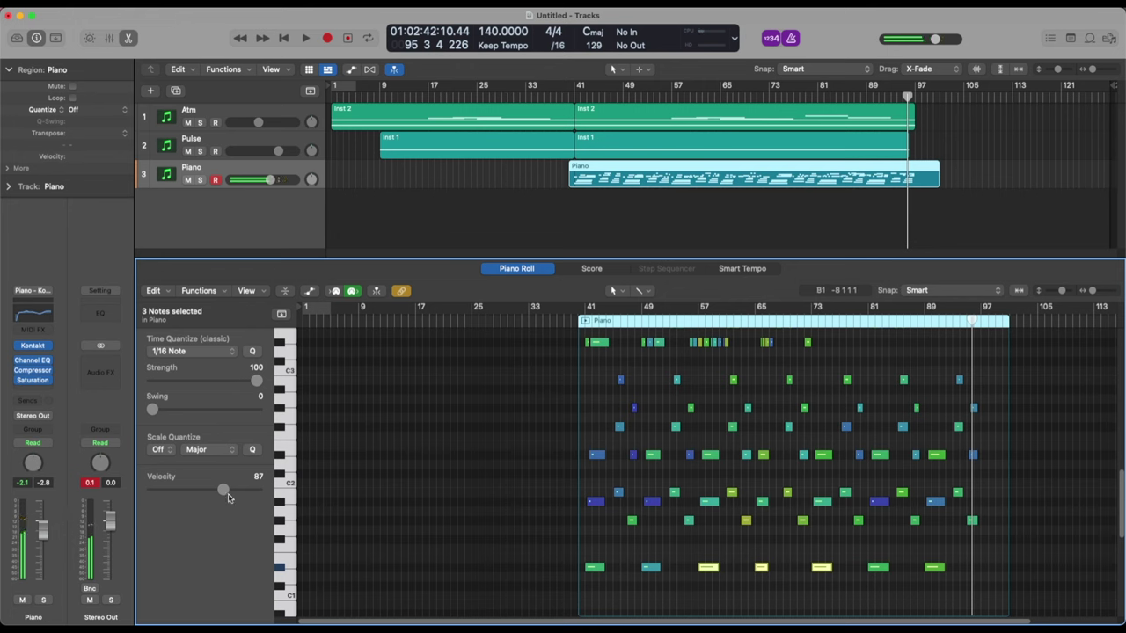
left_click_drag(222, 495, 203, 495)
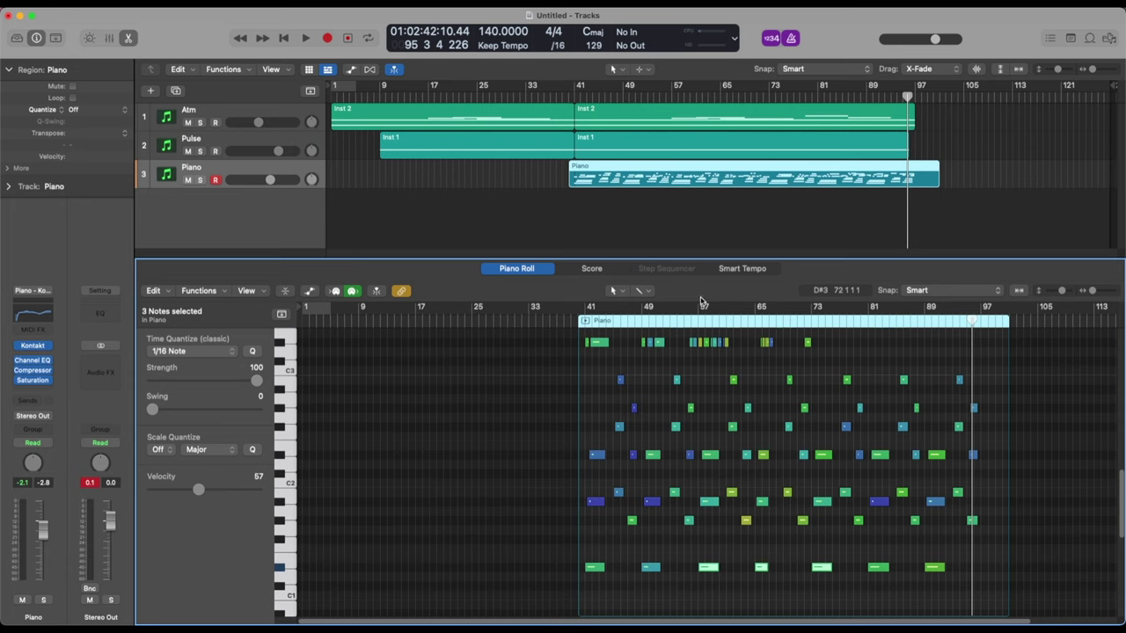
Move the playhead to bar 41 and select the first D#3 note of the Piano region in the note editor.
key("e")
left_click(573, 221)
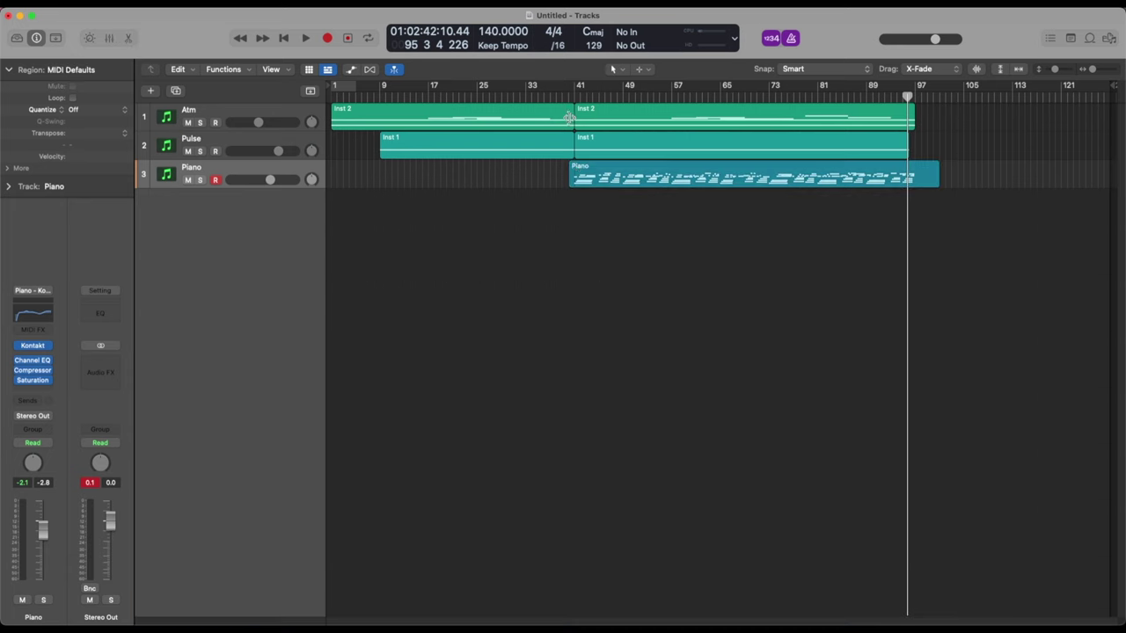
key("space")
key("space")
left_click(598, 174)
key("e")
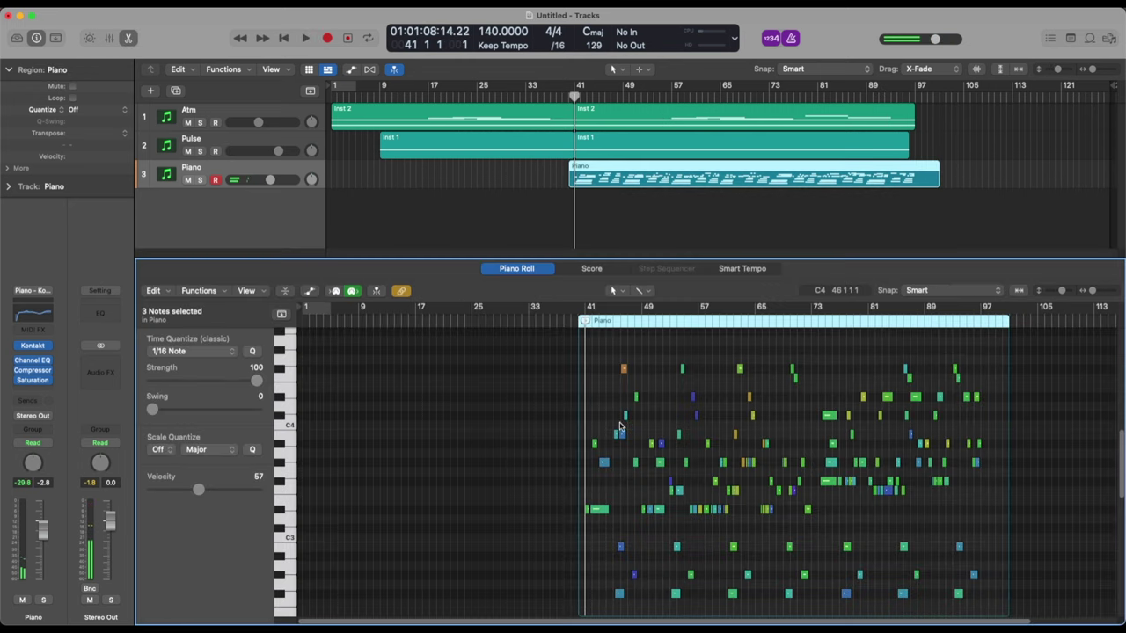
scroll(587, 333, "up", 5)
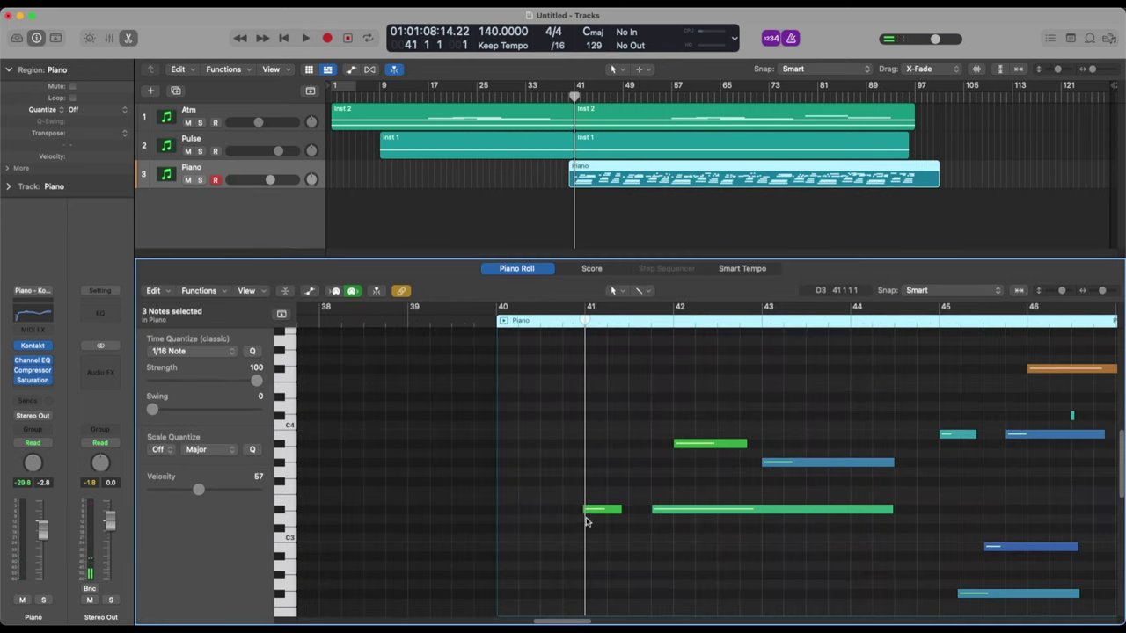
left_click_drag(587, 522, 589, 501)
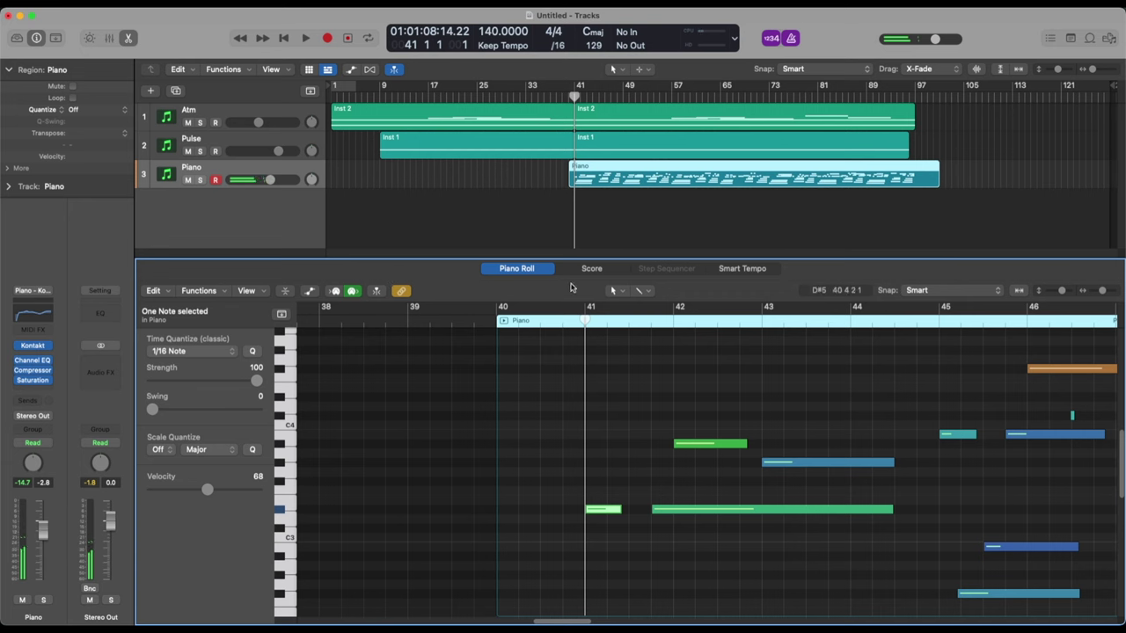
Show the Piano region's channel 1 sustain data, activate automation snapping and align the first sustain point with bar 41.
left_click(310, 292)
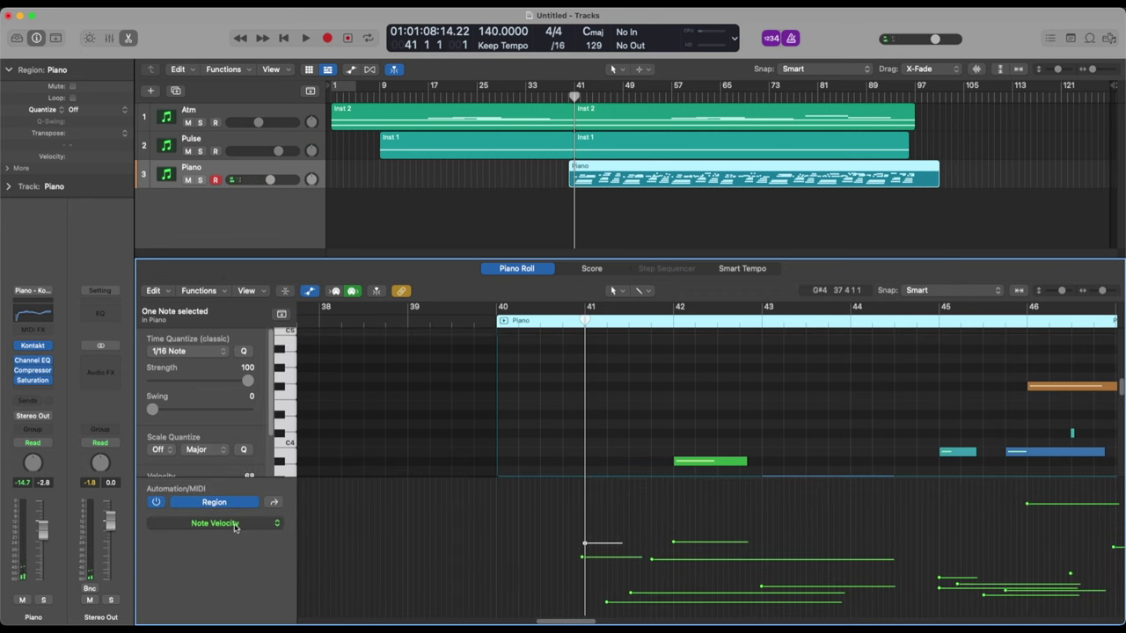
left_click(235, 524)
left_click(264, 603)
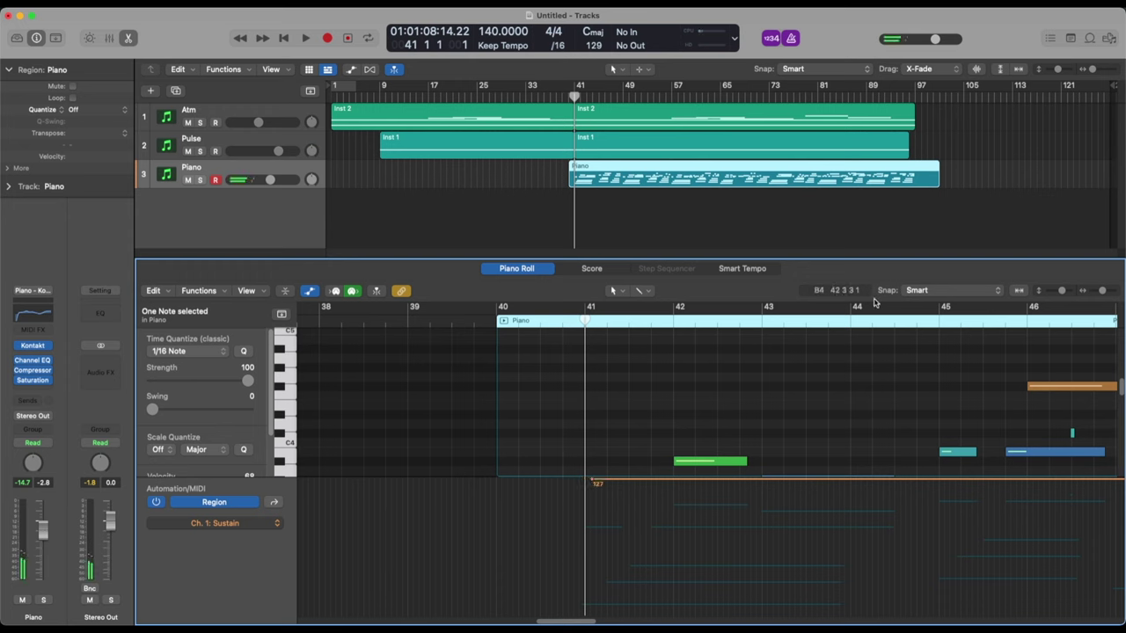
left_click(950, 291)
mouse_move(959, 608)
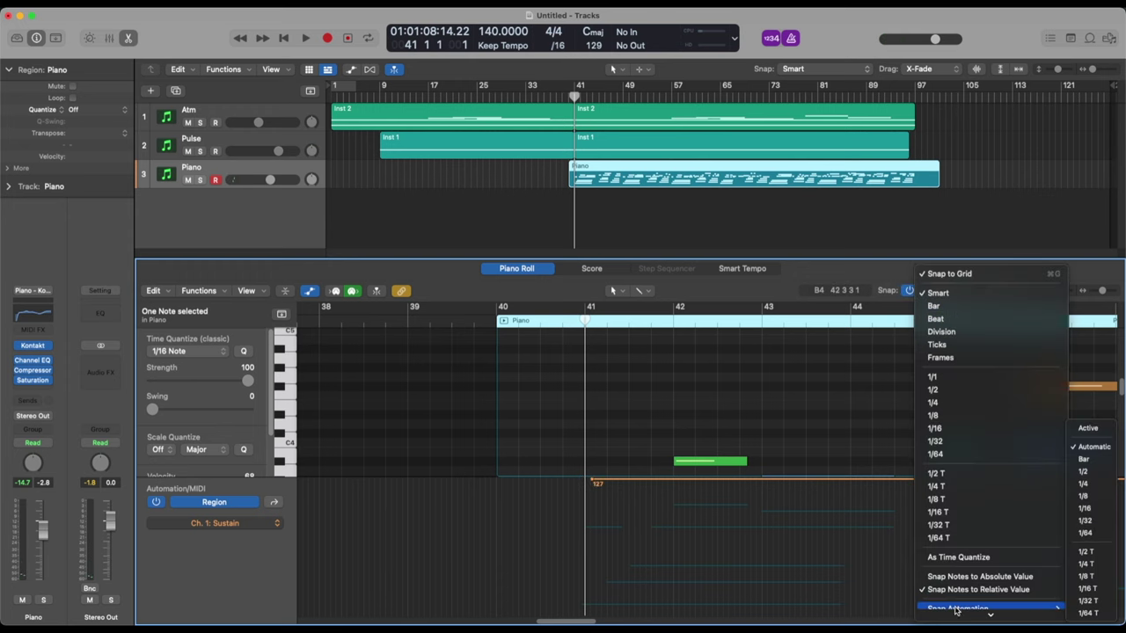
left_click(1088, 428)
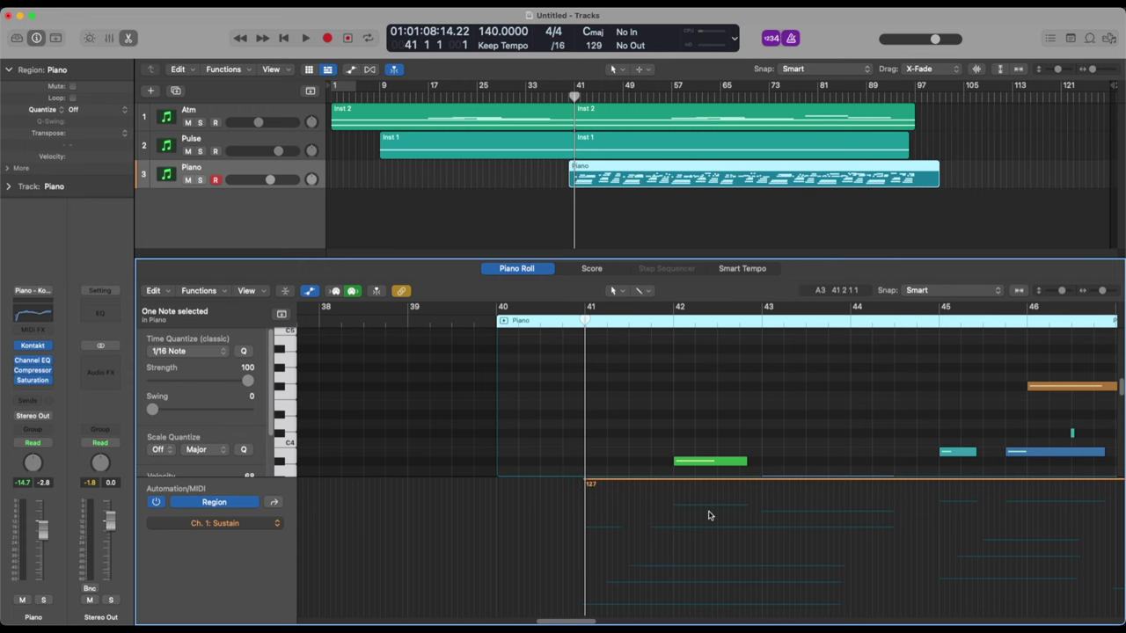
Remove the sustain release point at the end of the Piano region so the pedal stays at 127.
key("super+Left")
key("super+Left")
key("super+Left")
key("super+Left")
key("super+Left")
key("super+Left")
key("super+Left")
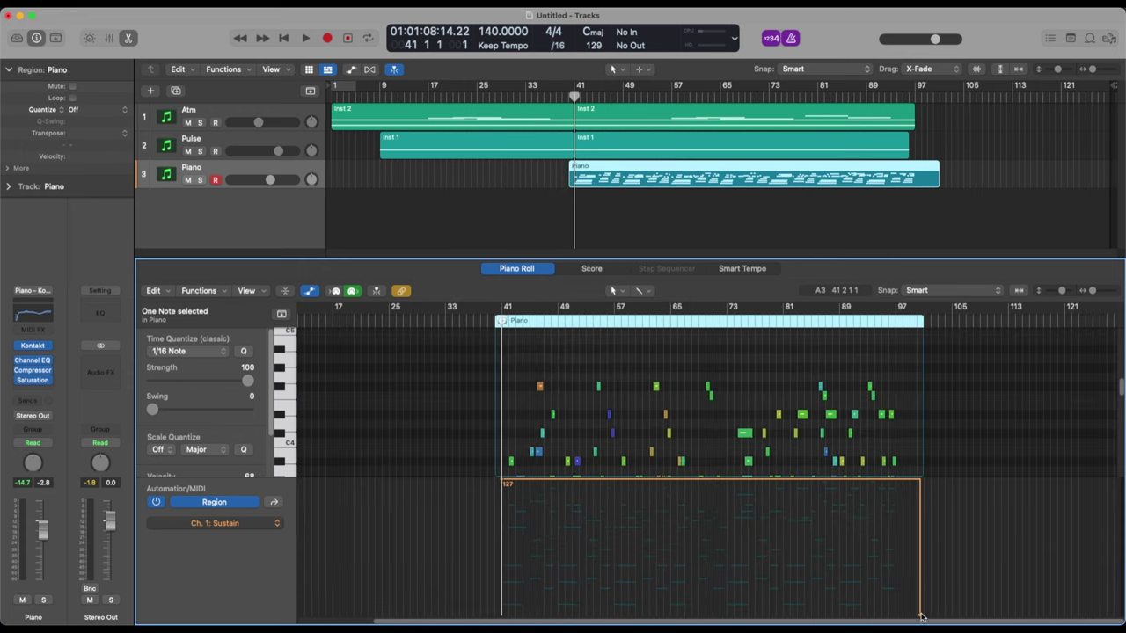
left_click(919, 618)
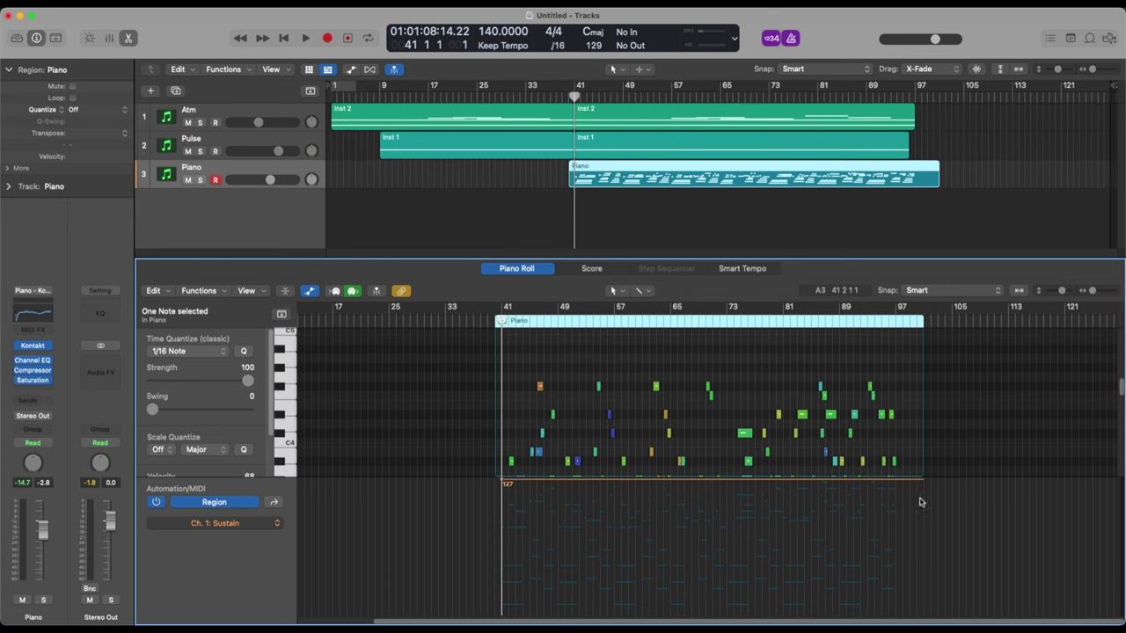
Switch the MIDI data display back to channel 1 note velocity and hide the automation area.
left_click(234, 525)
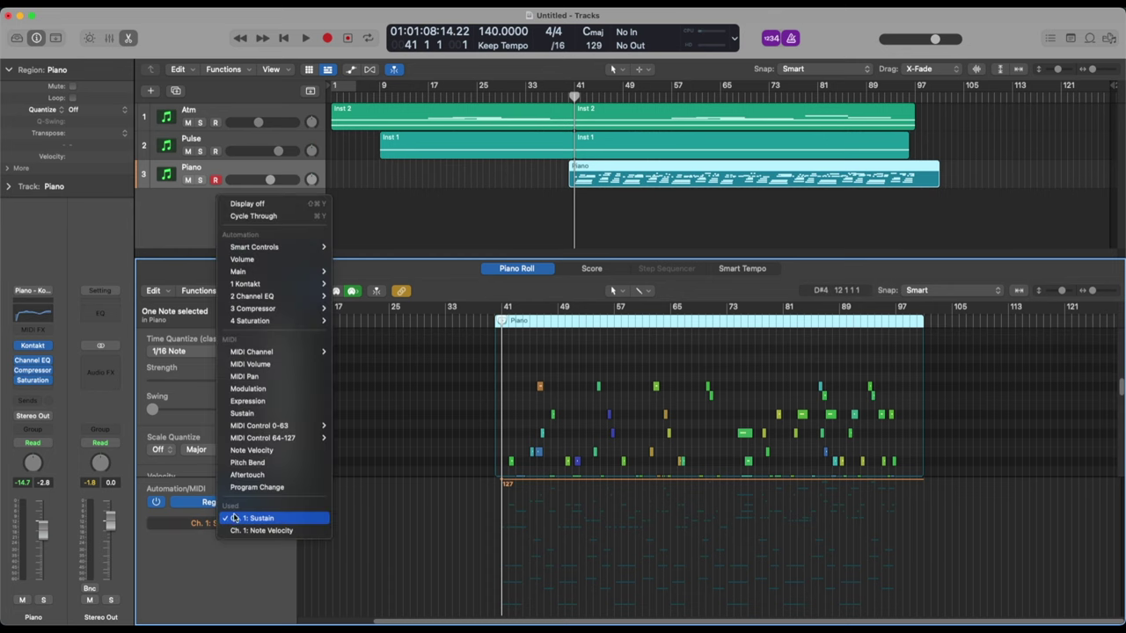
left_click(242, 531)
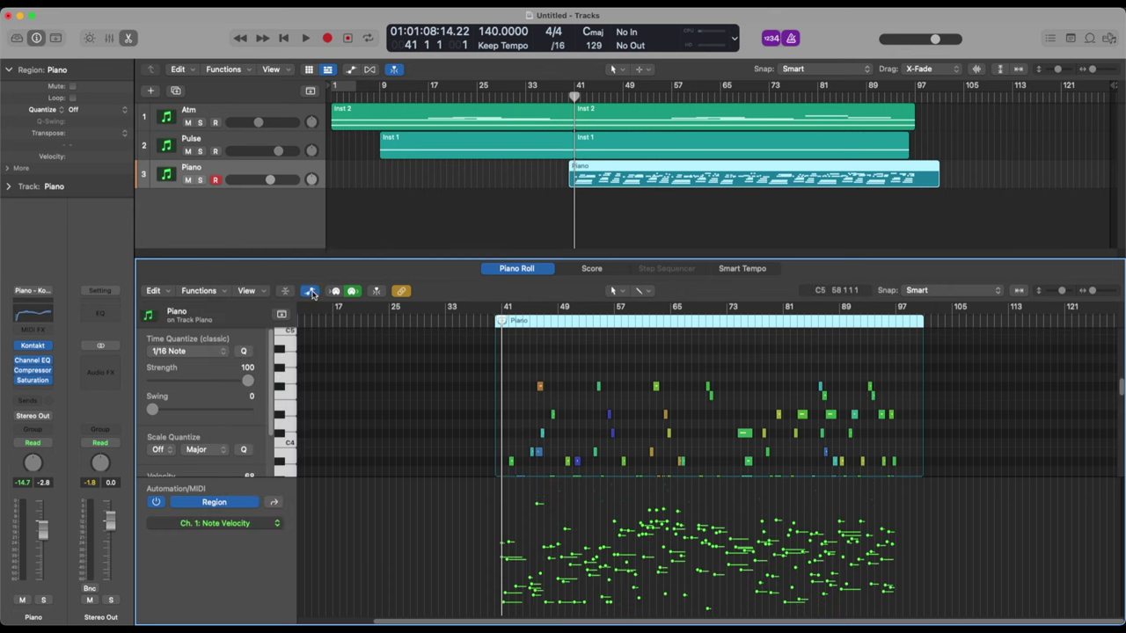
left_click(310, 292)
Play from bar 41 with the metronome off, close the note editor and set the Piano track's volume to -3.3 dB.
key("space")
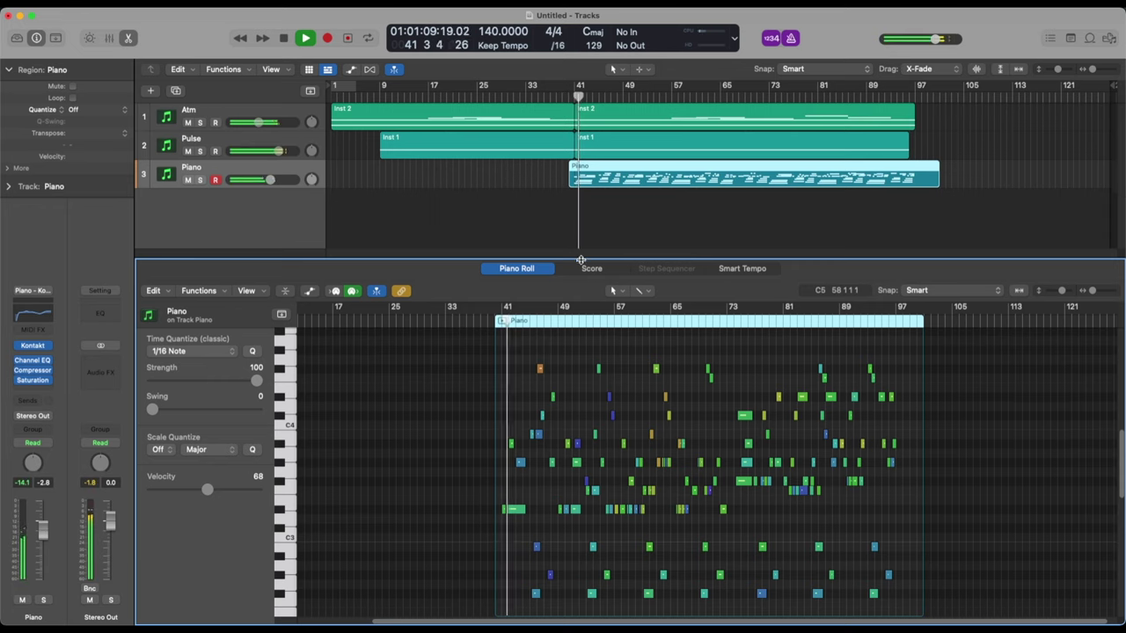
key("p")
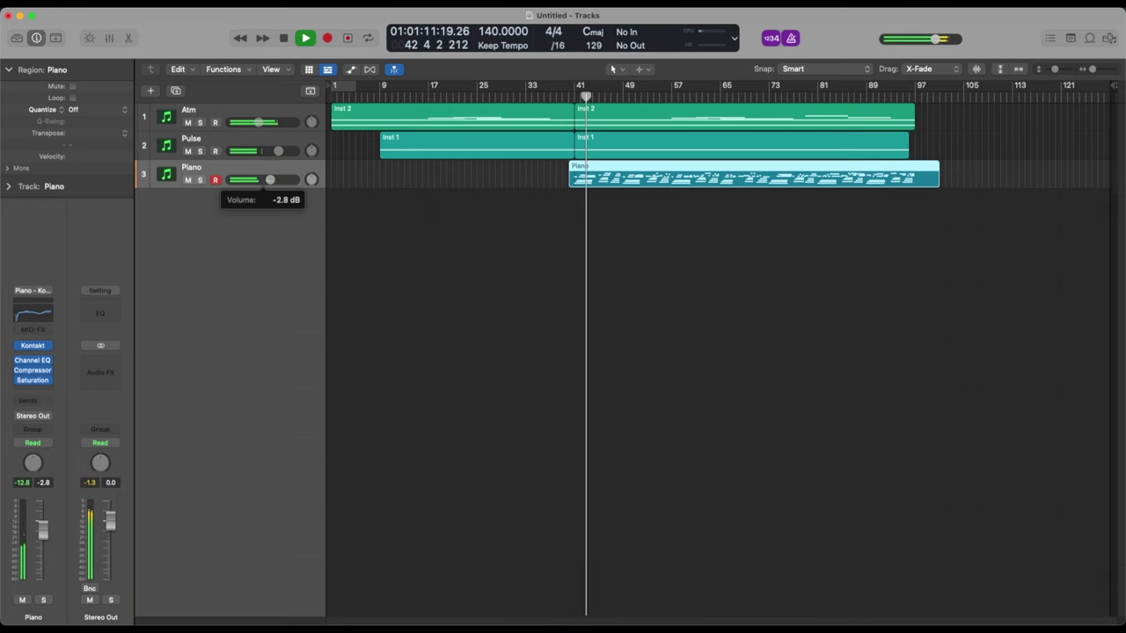
left_click_drag(270, 179, 267, 179)
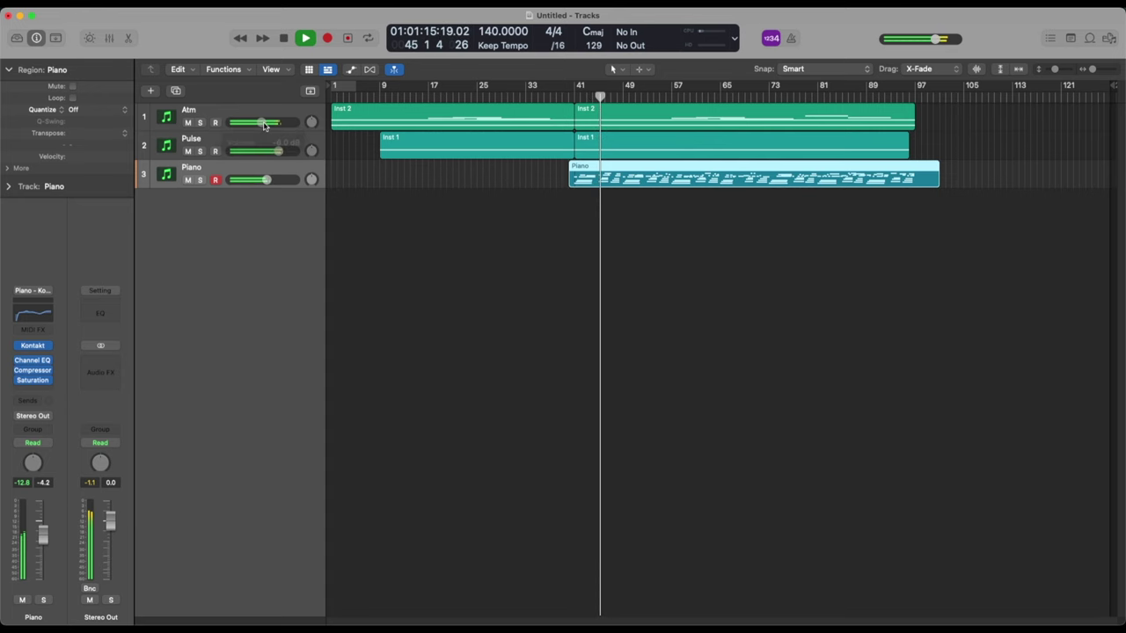
left_click_drag(267, 180, 270, 179)
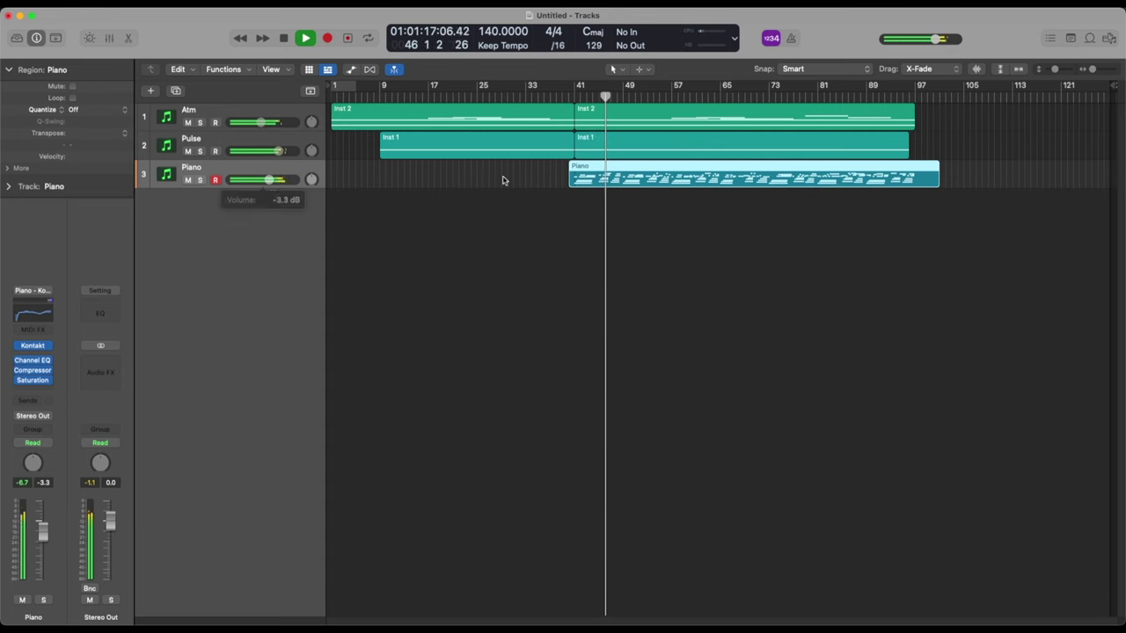
Reopen the Piano region in the note editor and select the ten low notes between bars 41 and 51.
double_click(622, 173)
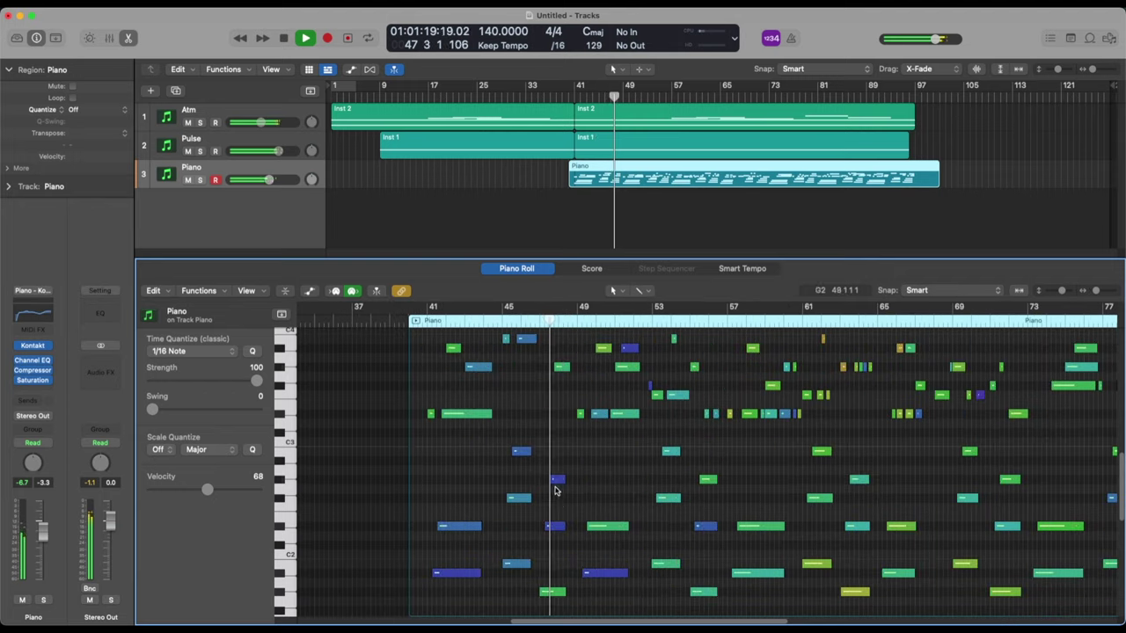
scroll(555, 491, "down", 2)
left_click_drag(447, 414, 627, 568)
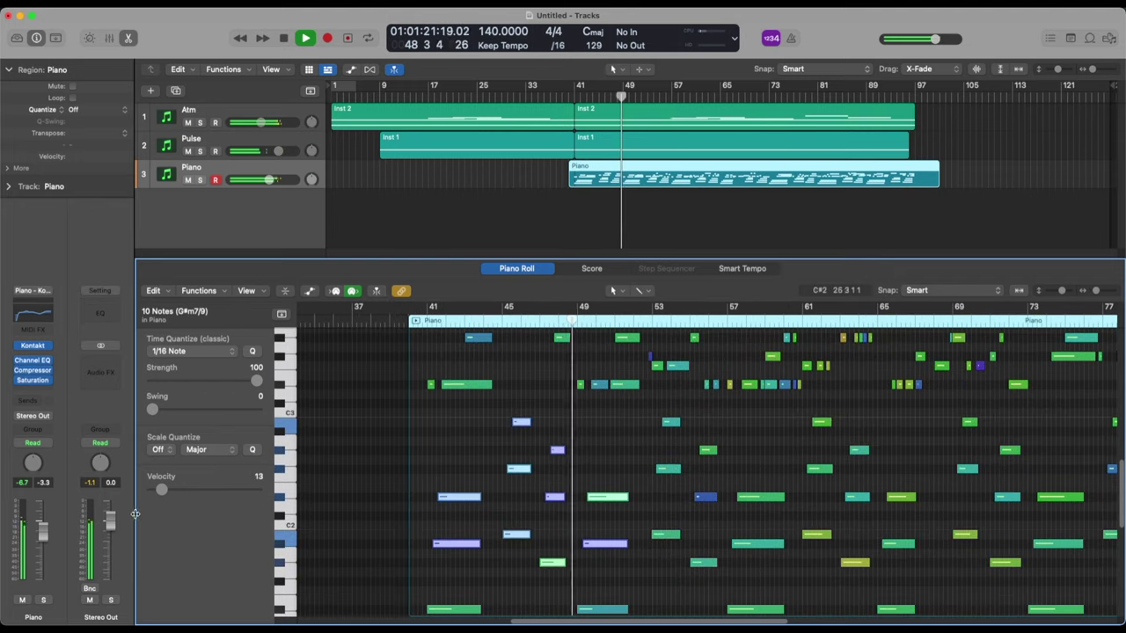
Set the velocity of the ten selected piano notes to 37 and deselect them.
left_click_drag(161, 489, 181, 493)
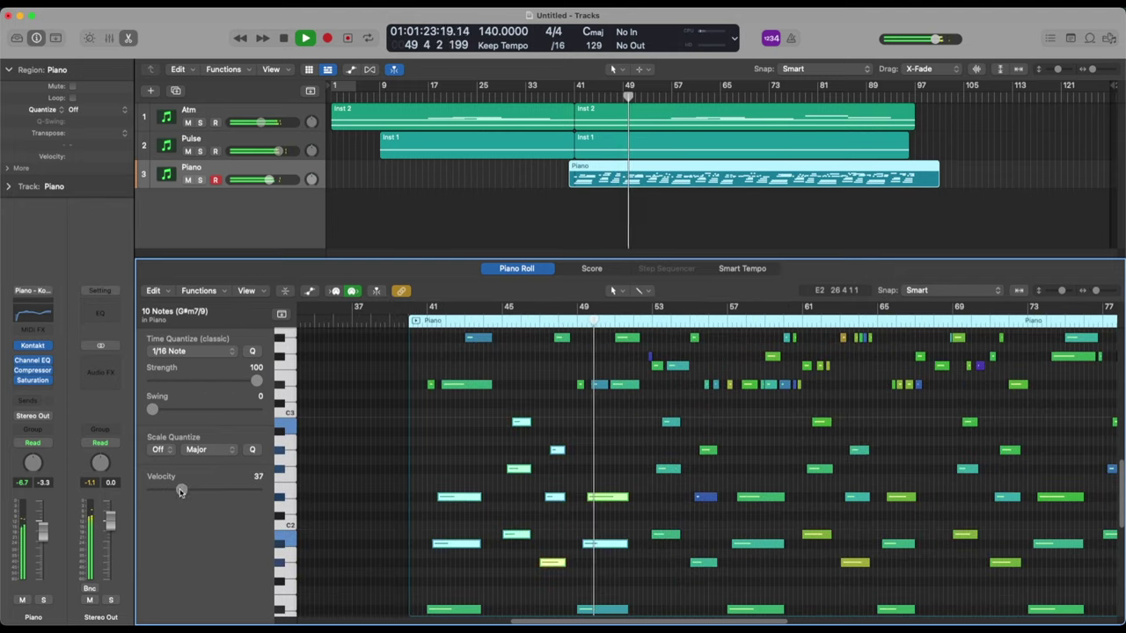
key("super+Left")
key("super+Left")
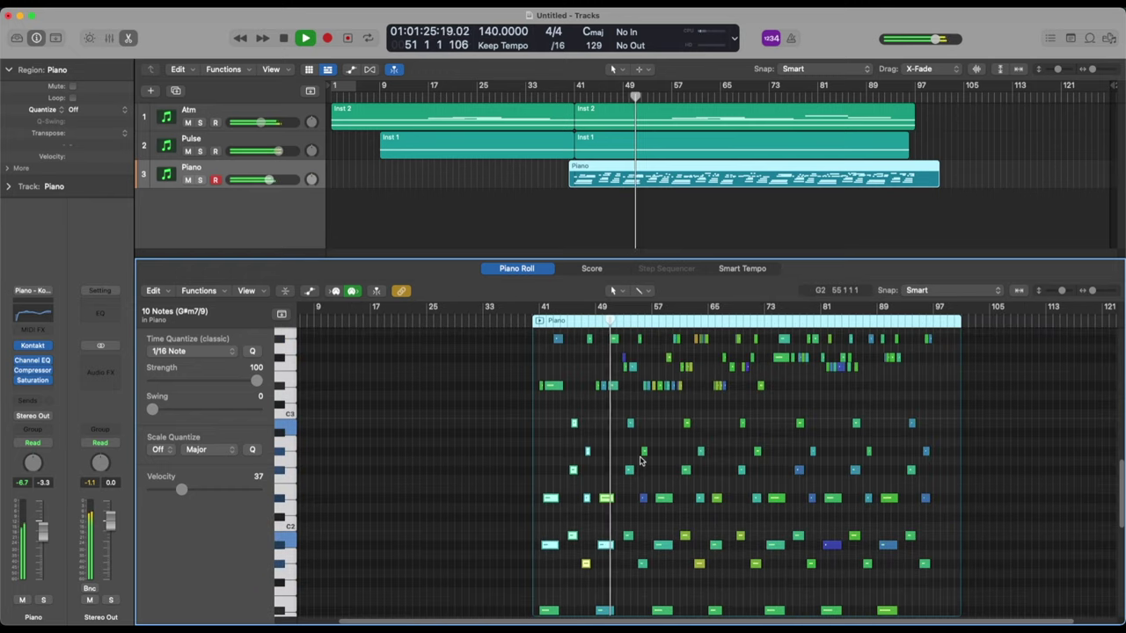
left_click(640, 460)
Lower the velocity of the loud high note near bar 45, and set the three loud notes around bars 61 to 65 to 80.
scroll(638, 460, "up", 6)
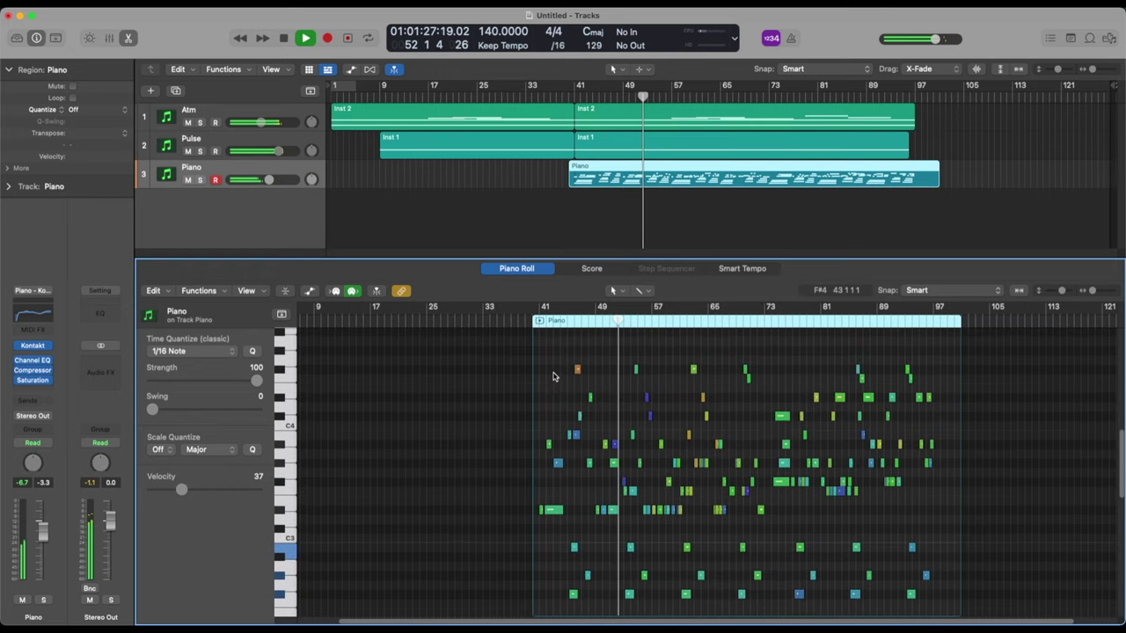
left_click(577, 368)
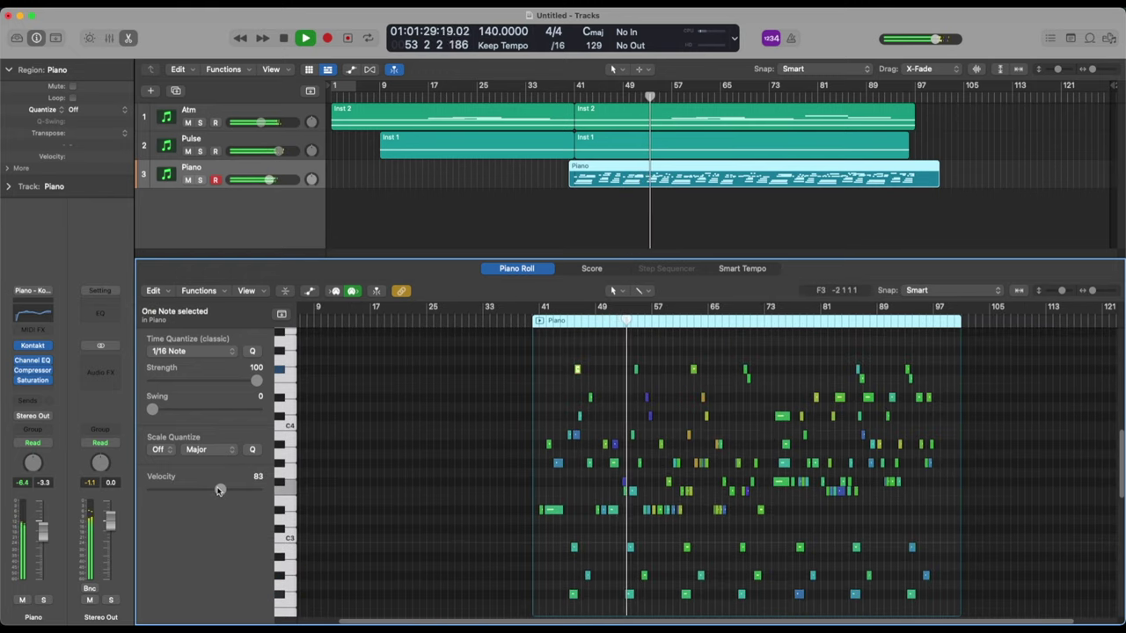
left_click_drag(679, 392, 716, 447)
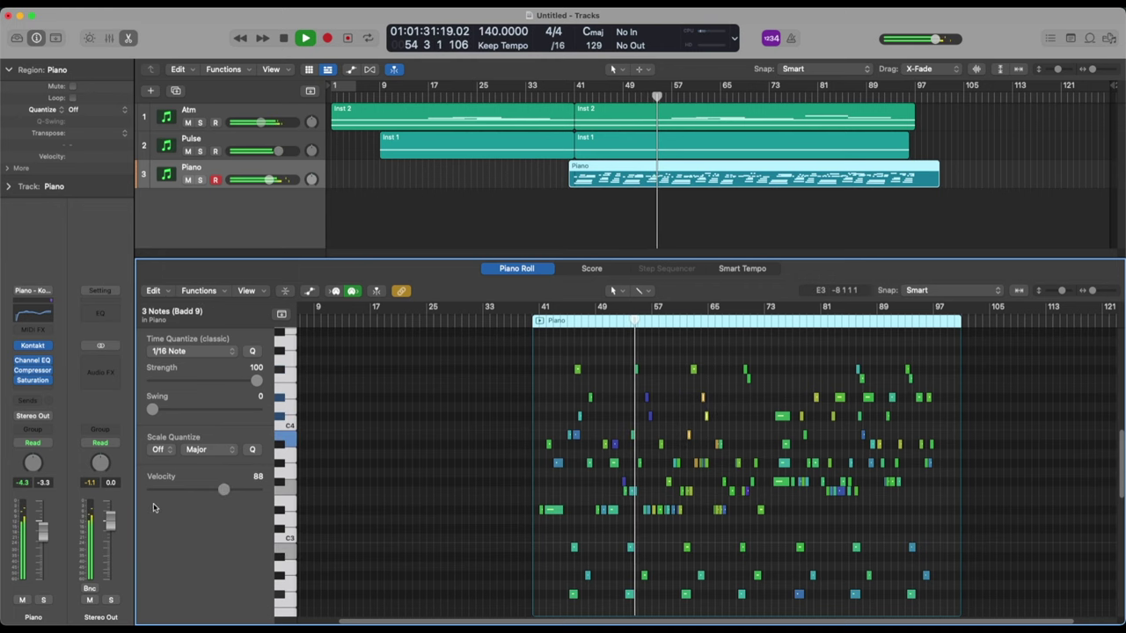
left_click_drag(223, 489, 217, 489)
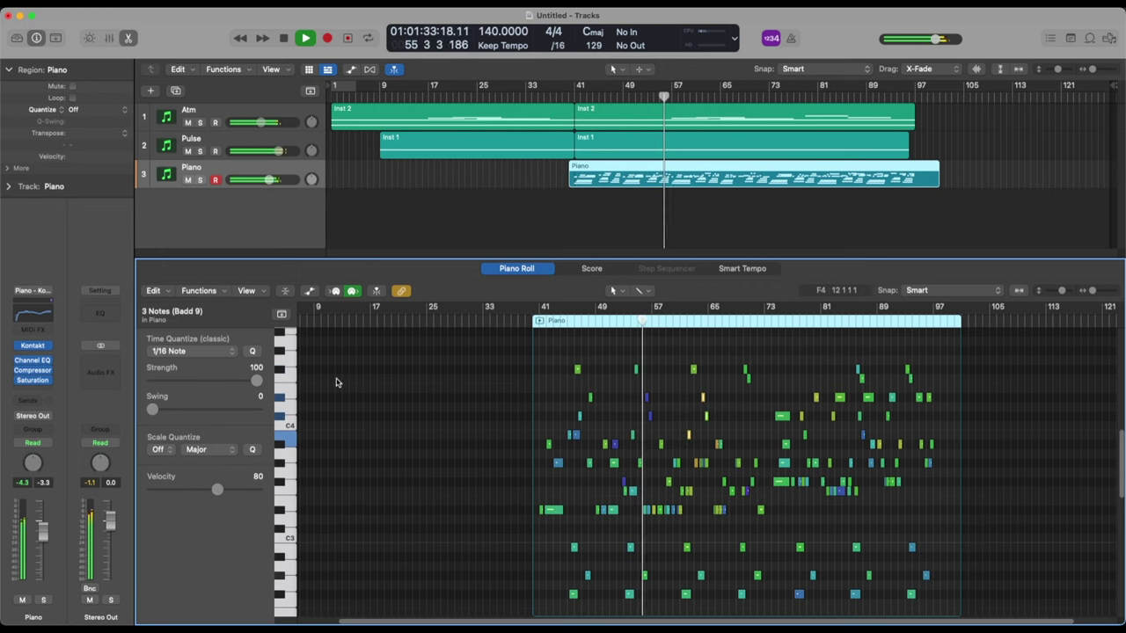
Add a Bus 1 send to the Piano channel in the mixer and make it Pre Fader.
key("x")
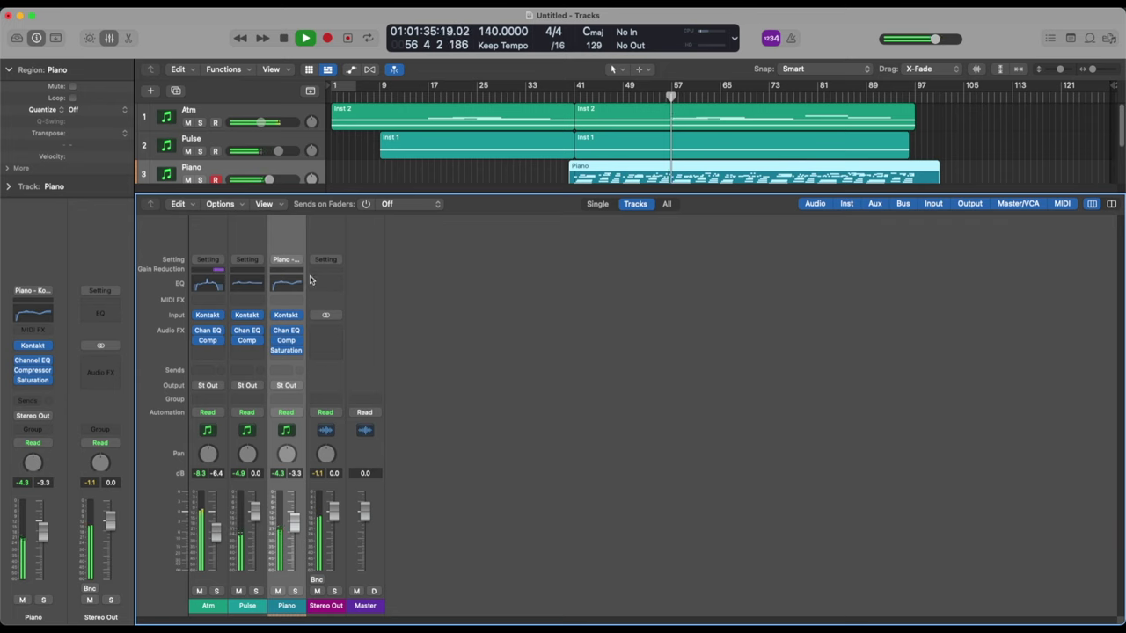
left_click(293, 371)
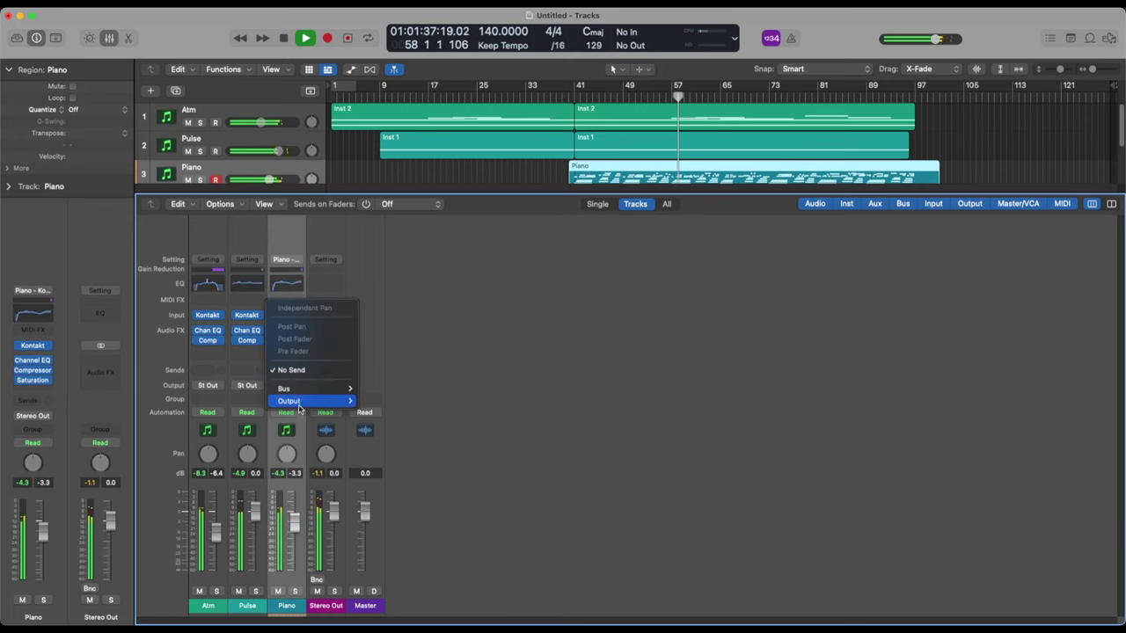
mouse_move(295, 402)
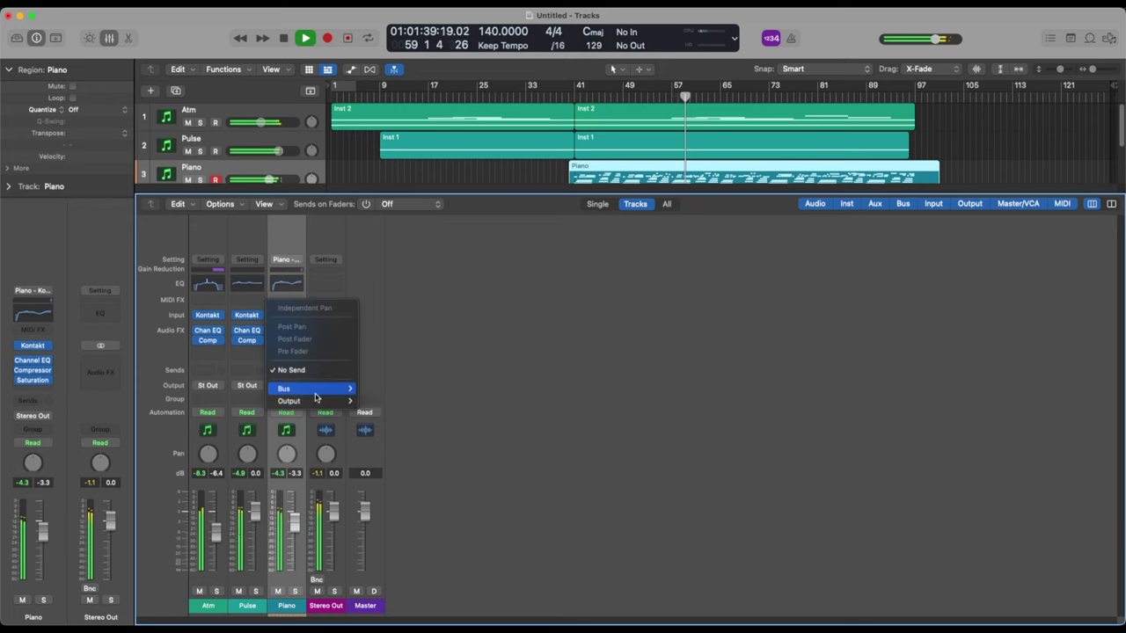
left_click(371, 139)
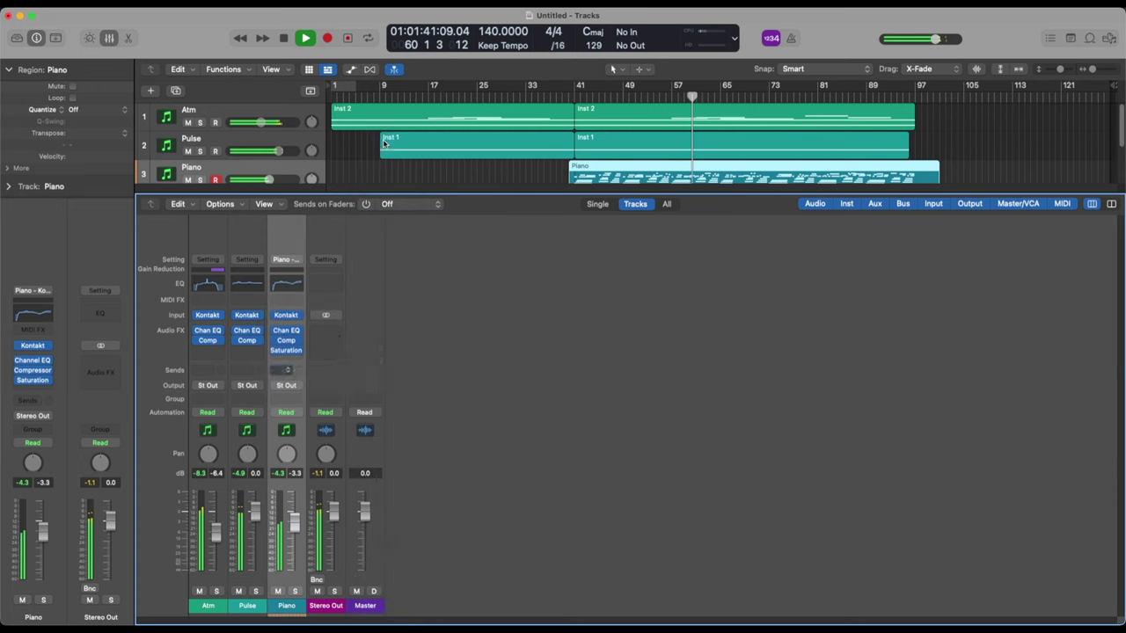
left_click(287, 366)
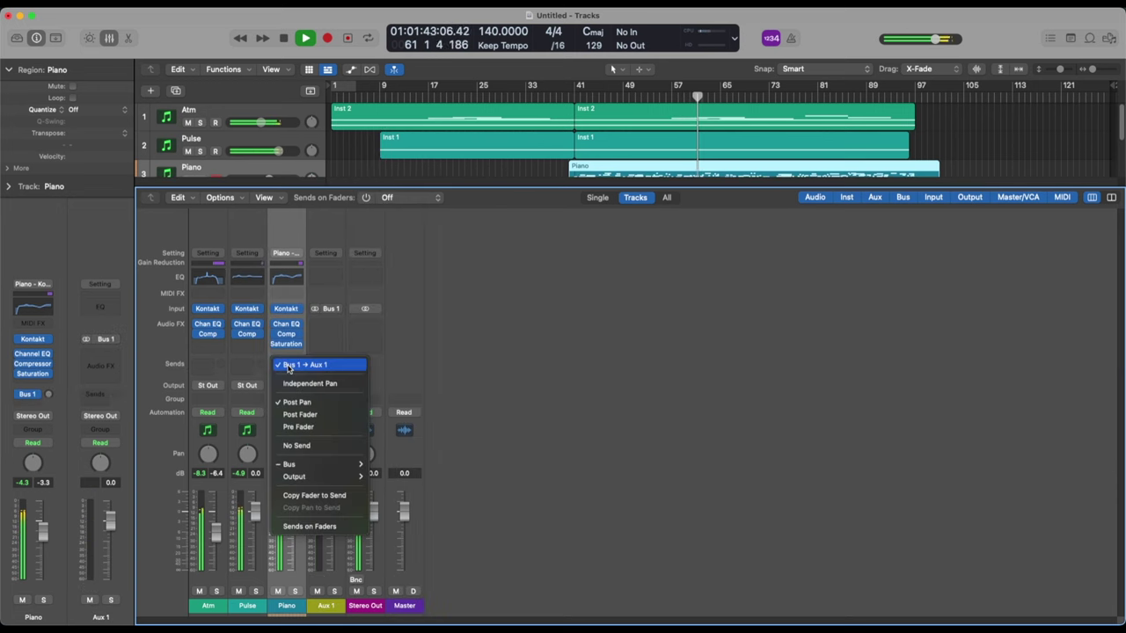
left_click(298, 426)
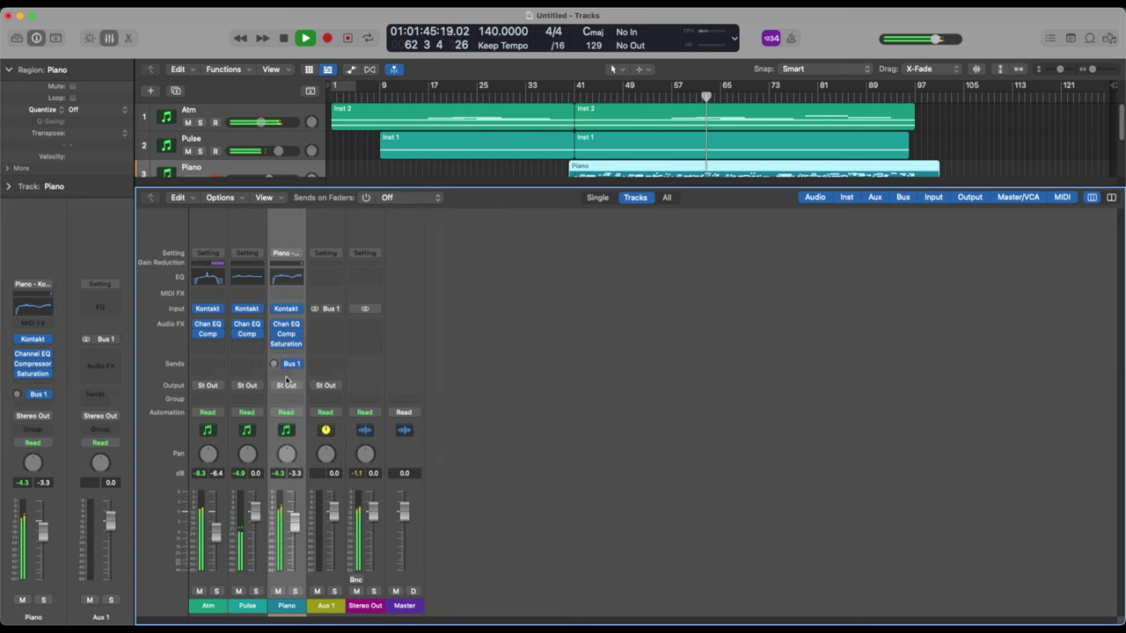
Raise the Piano's Bus 1 send, switch it to Post Fader and set its level to about -12.2 dB.
left_click(274, 365, "alt")
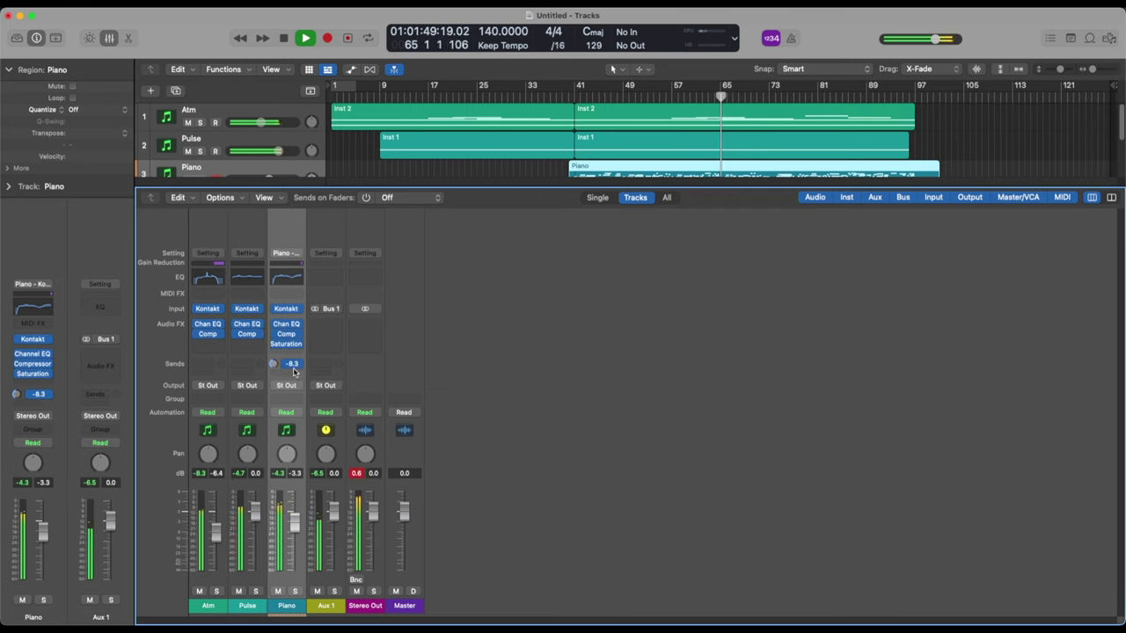
left_click(294, 368)
left_click(327, 415)
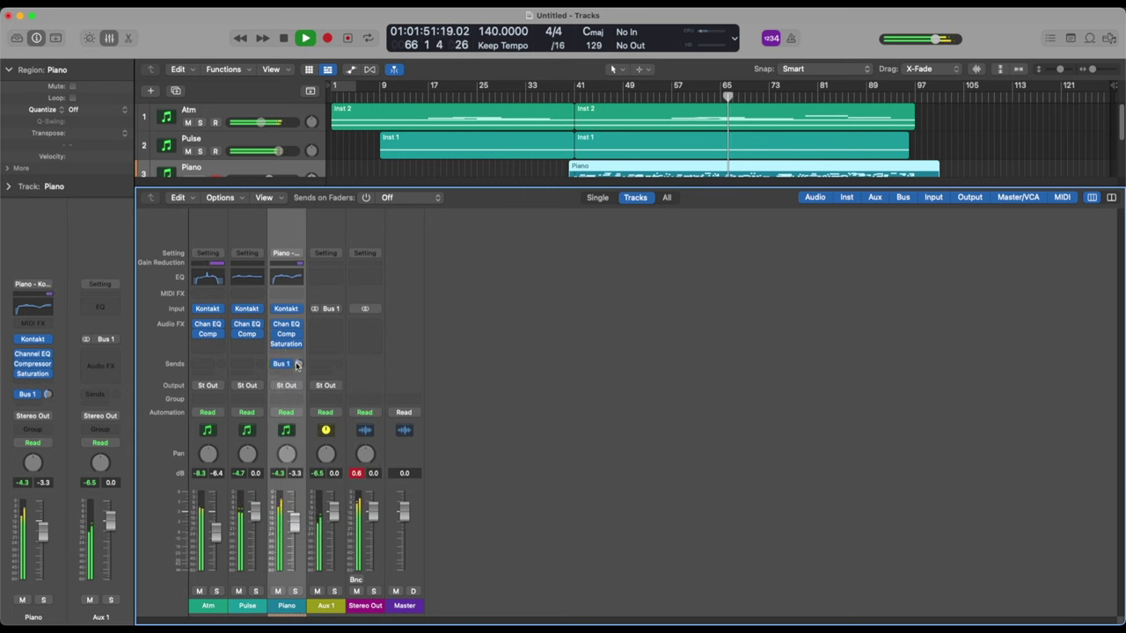
left_click(289, 368)
left_click(299, 364)
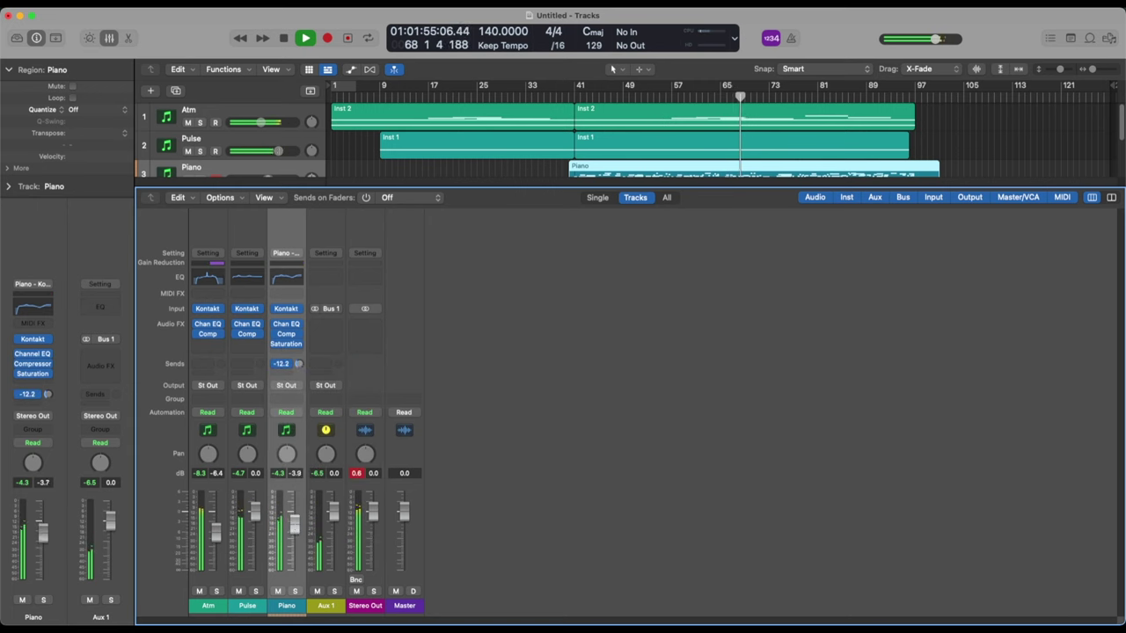
Load the ValhallaRoom reverb as an audio effect on the Aux 1 channel.
left_click(325, 326)
mouse_move(355, 606)
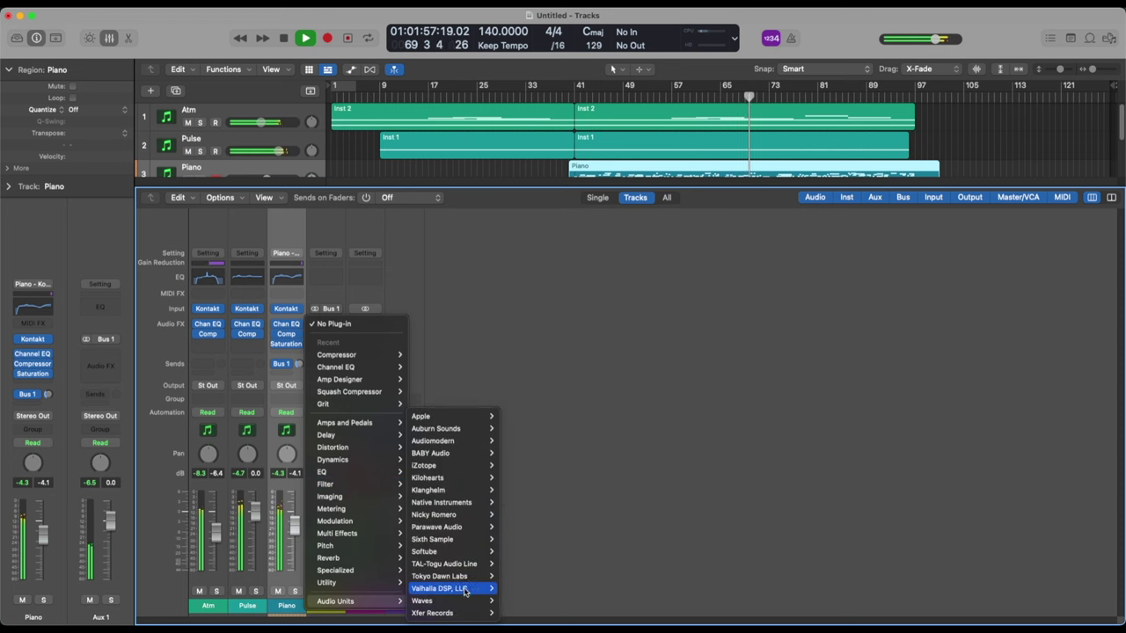
mouse_move(440, 588)
left_click(596, 592)
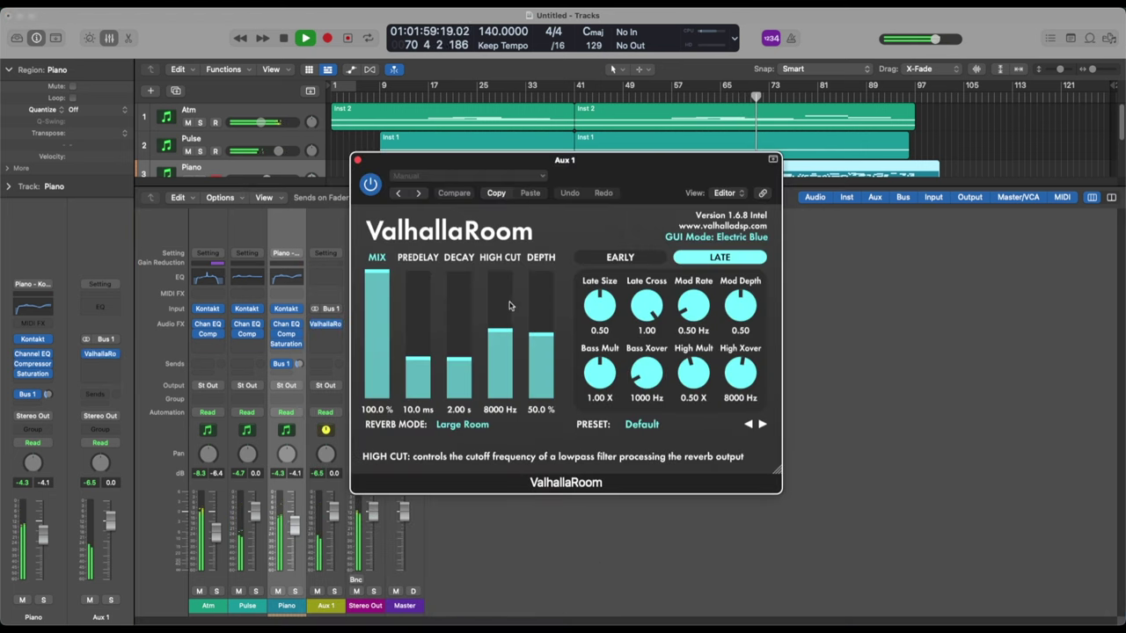
Set the ValhallaRoom mix to 30.2 %, decay to 11.20 s, high cut to 7170 Hz and depth to 75.5 %.
left_click_drag(376, 282, 377, 359)
key("space")
key("space")
left_click_drag(501, 346, 459, 338)
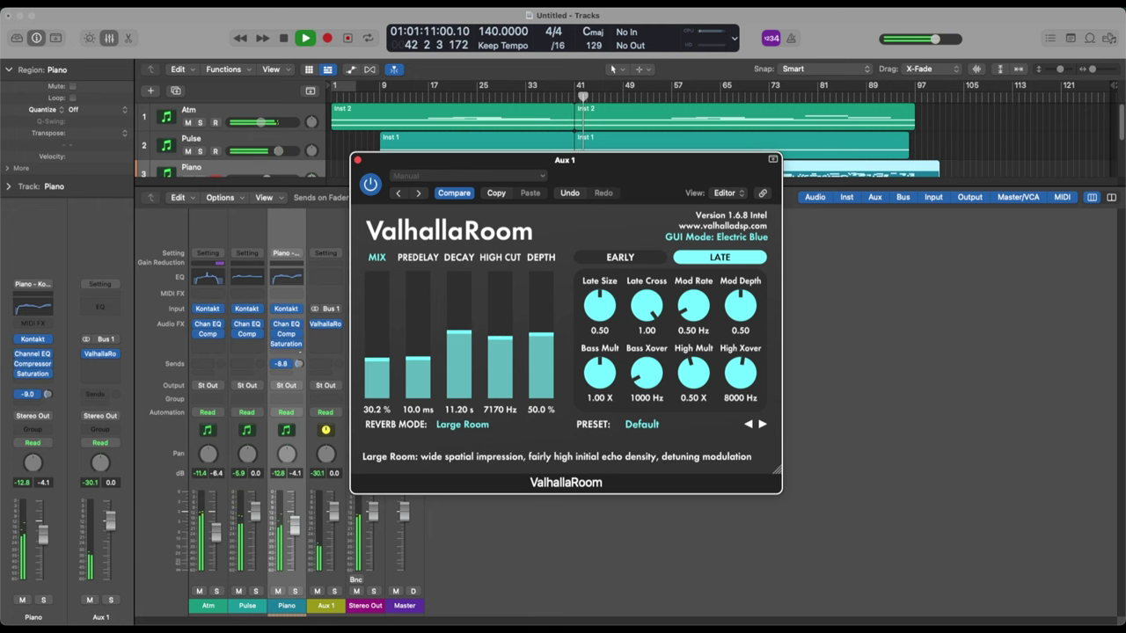
left_click_drag(541, 336, 541, 303)
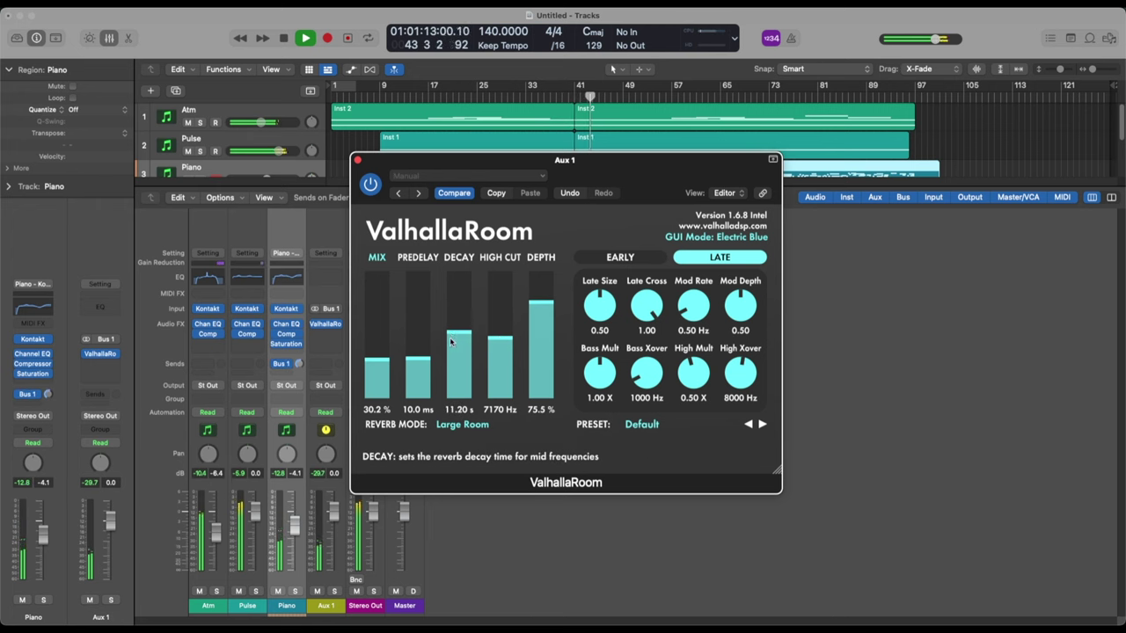
With the Piano soloed, set the reverb's mix to 61.4 %, decay to 21.82 s and depth to 80.8 %, and close the plug-in.
left_click(297, 591)
left_click_drag(377, 358, 376, 323)
left_click_drag(467, 328, 467, 334)
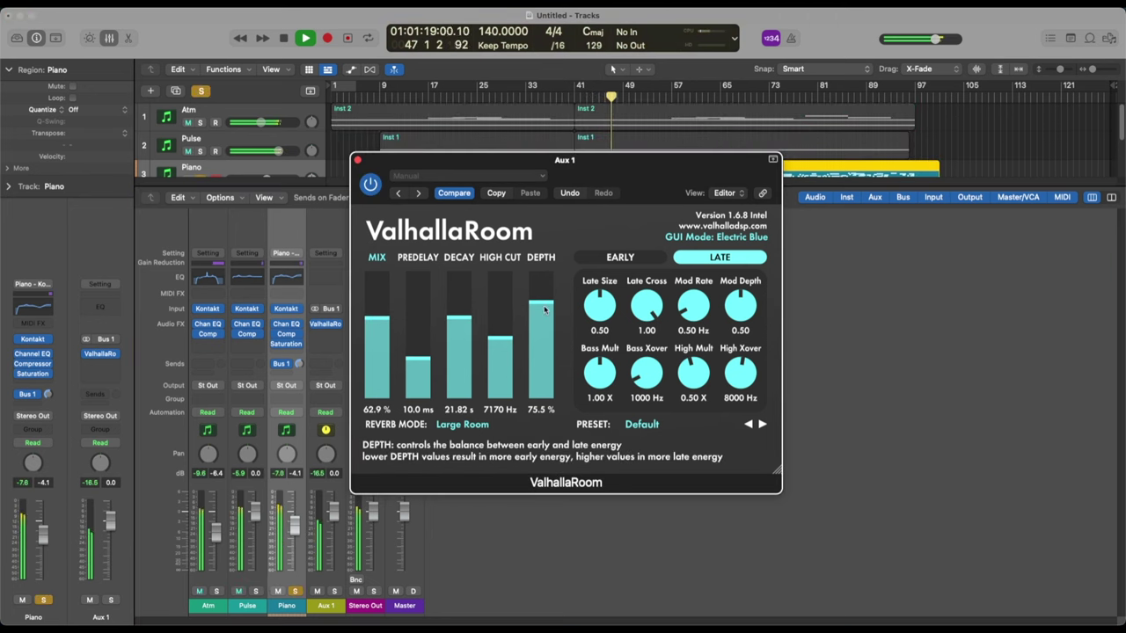
left_click_drag(545, 299, 544, 296)
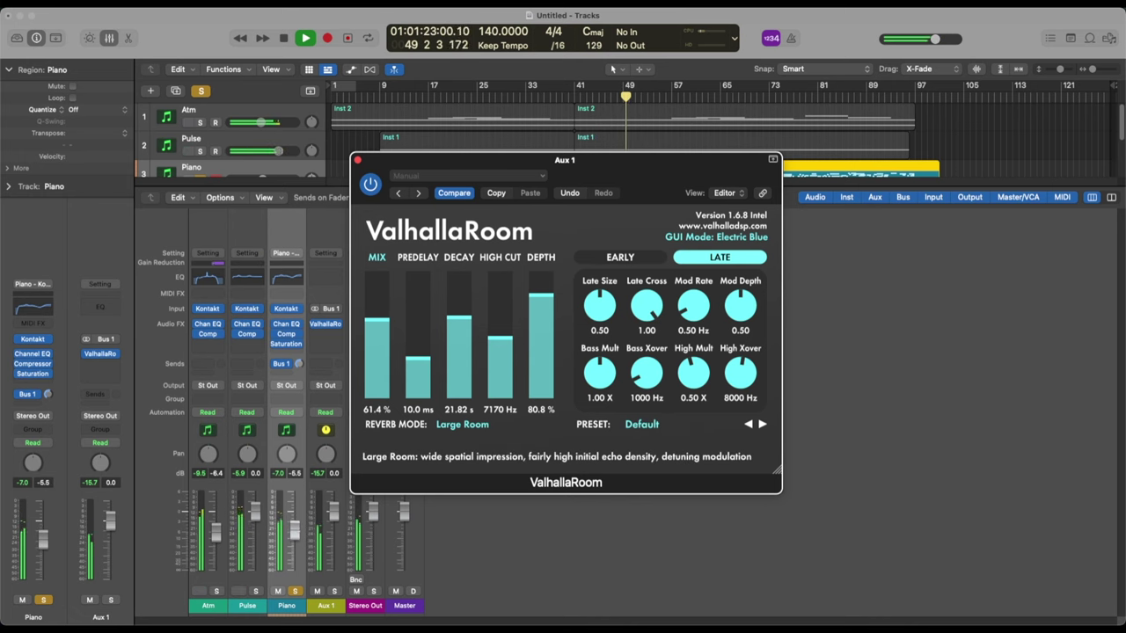
left_click(300, 372)
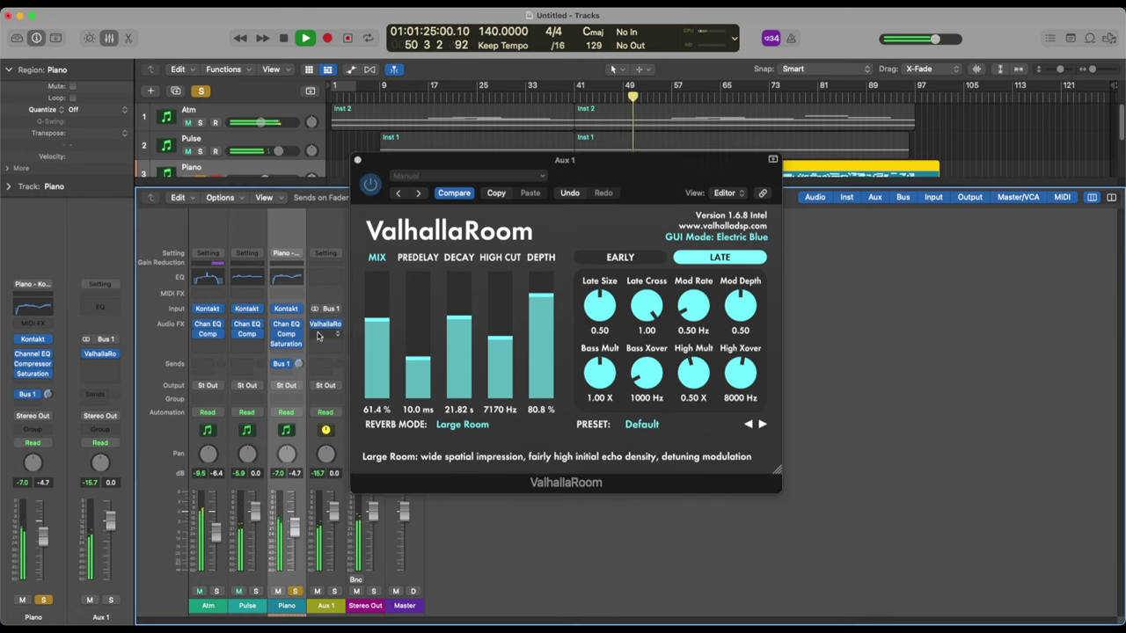
left_click(358, 160)
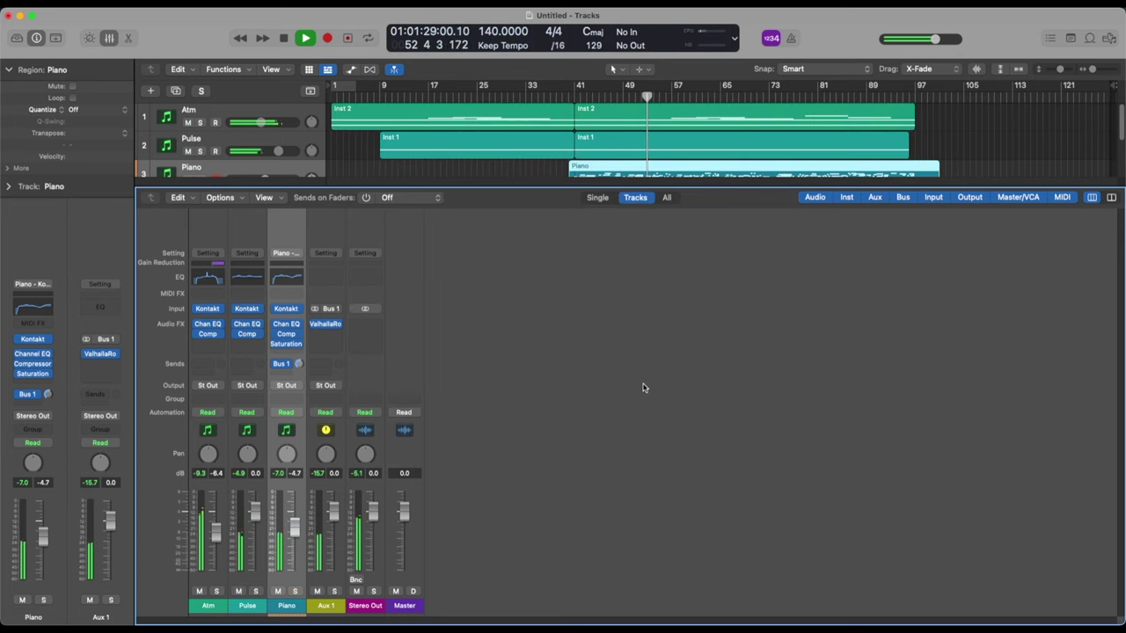
key("x")
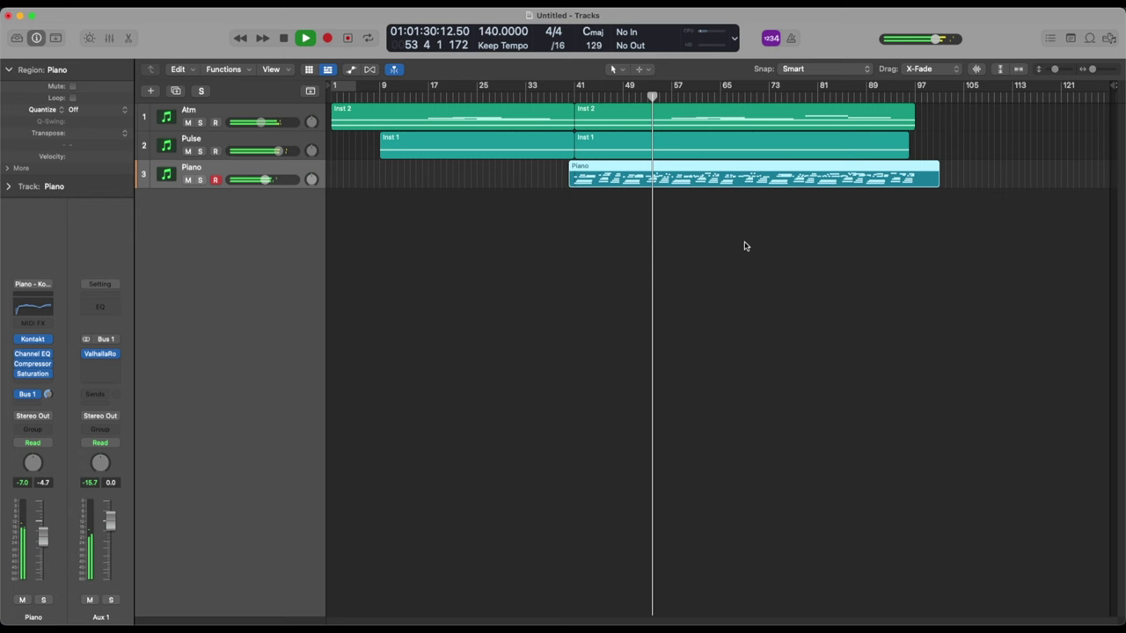
double_click(656, 173)
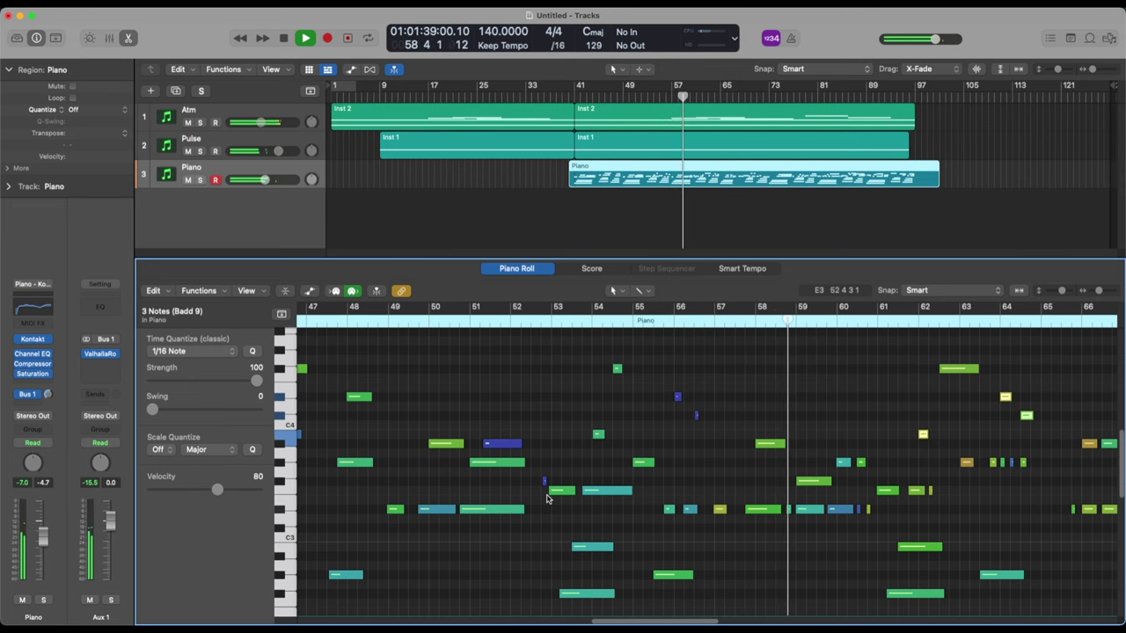
key("super+Left")
key("x")
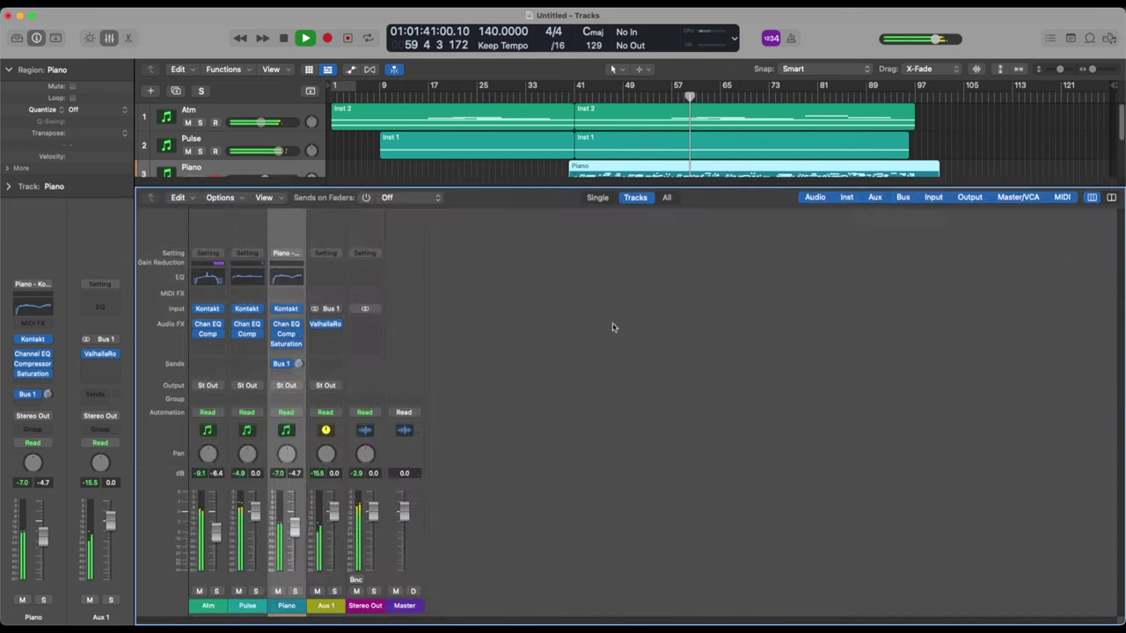
Lower the Piano track's volume to -8.8 dB and choose Post Fader for its Bus 1 send.
key("x")
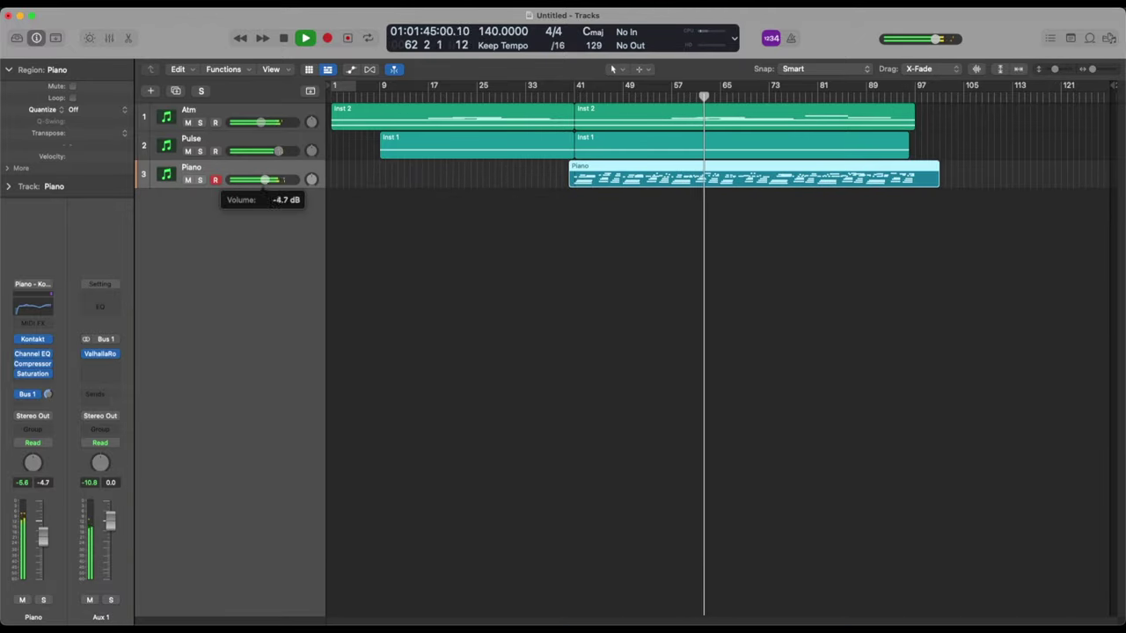
key("x")
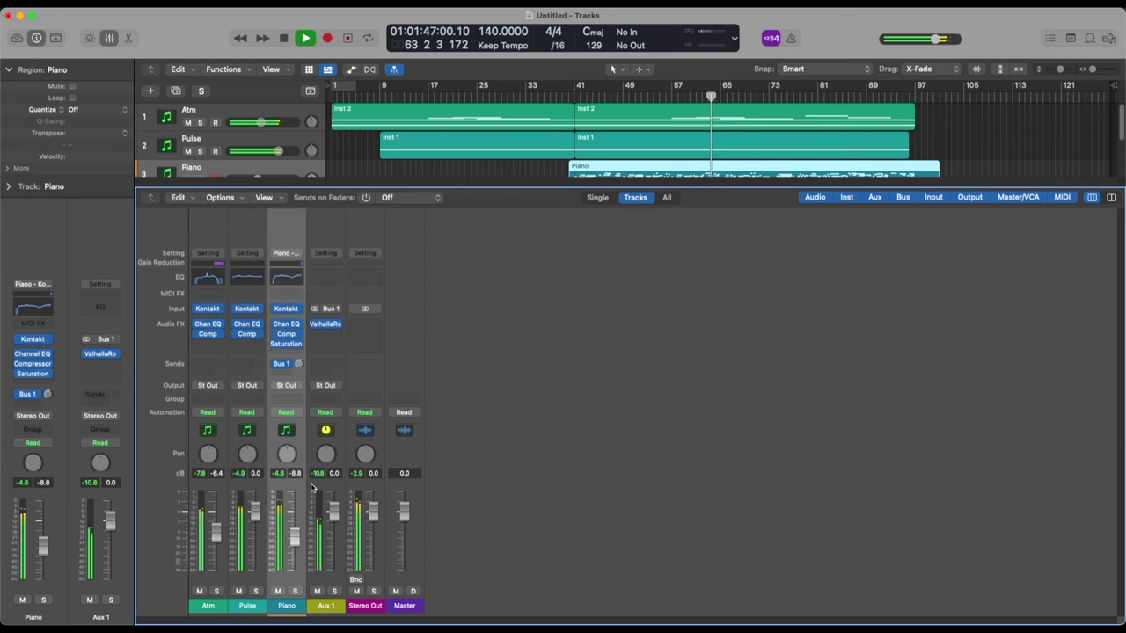
left_click(287, 371)
left_click(294, 417)
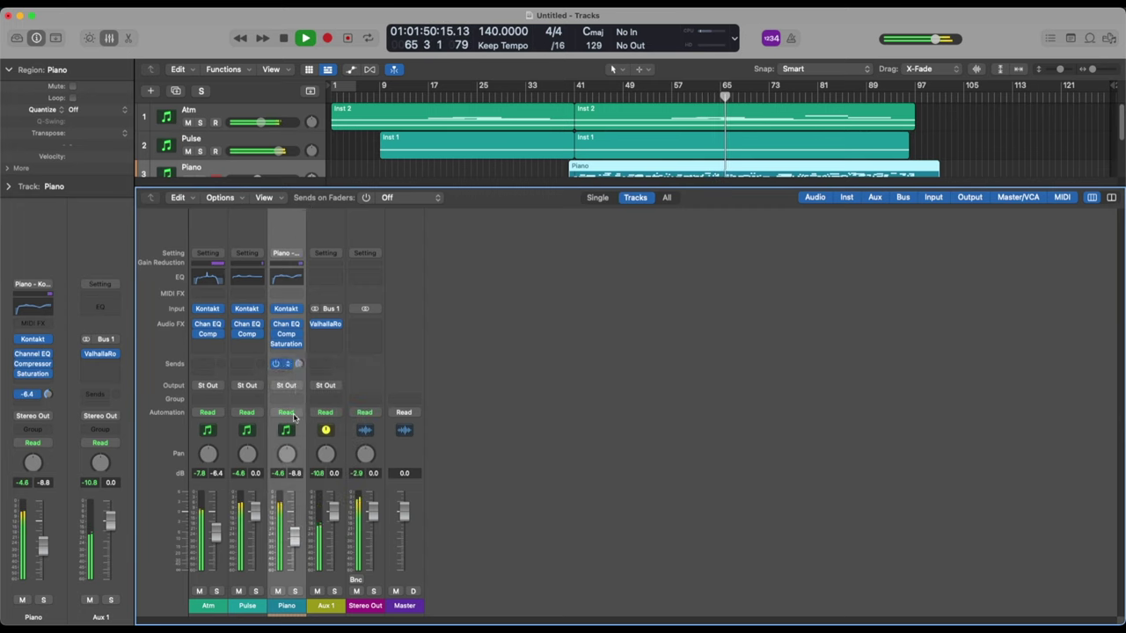
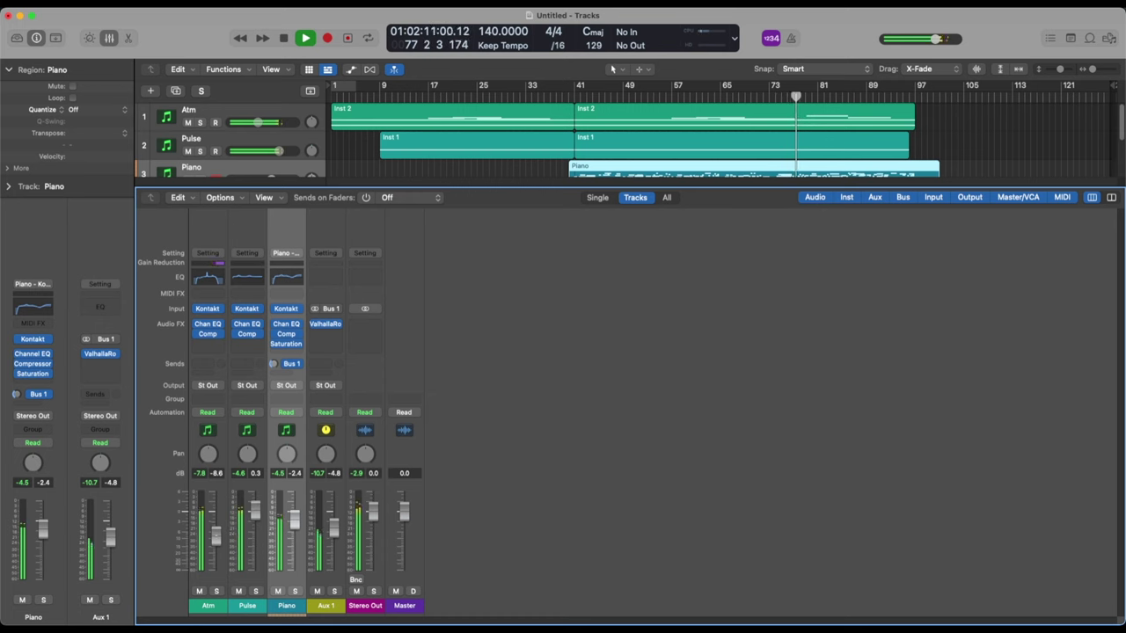
With the Pulse track soloed, move the XY pad handle of its Ashlight instrument toward the GAT side, and close the plug-in and mixer.
left_click(257, 592)
left_click(257, 592)
left_click(257, 592)
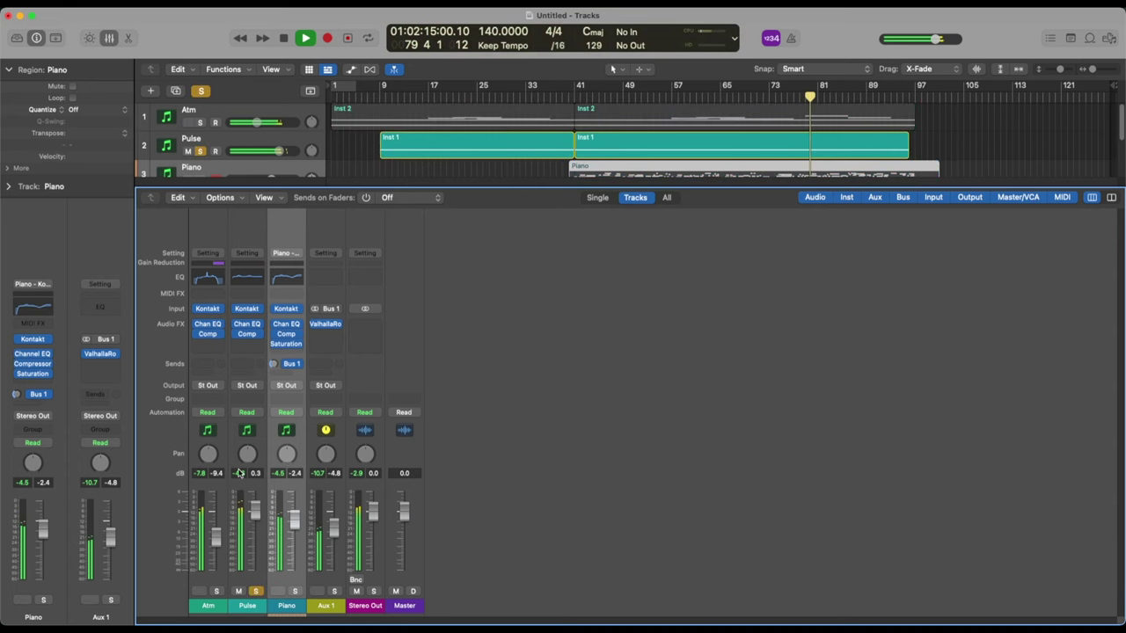
left_click(248, 309)
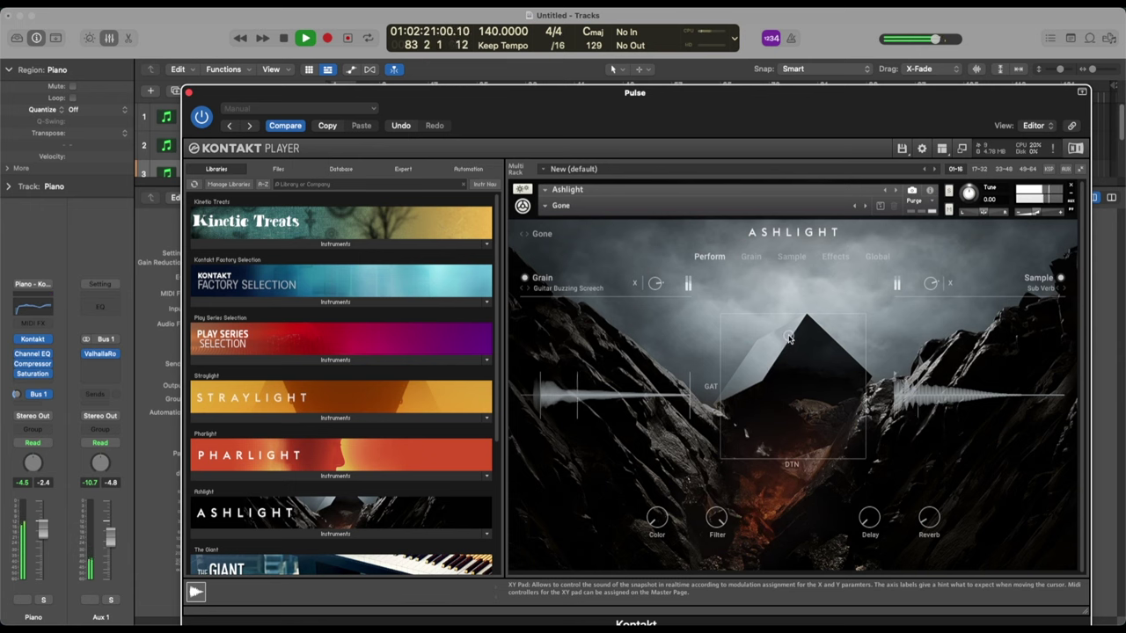
left_click_drag(858, 440, 744, 427)
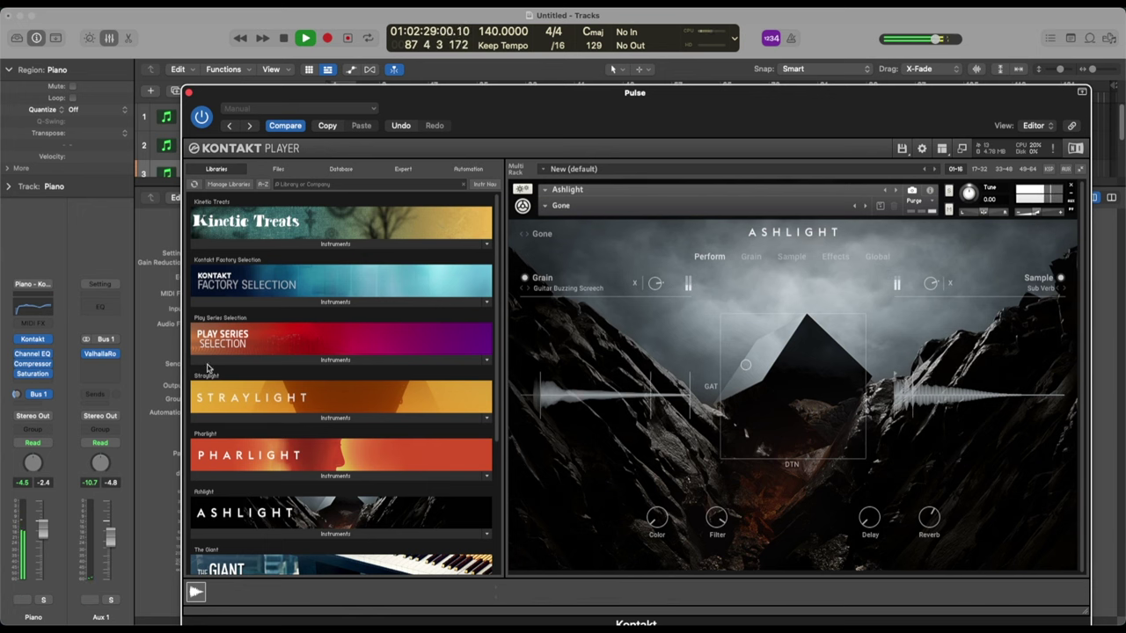
left_click(188, 92)
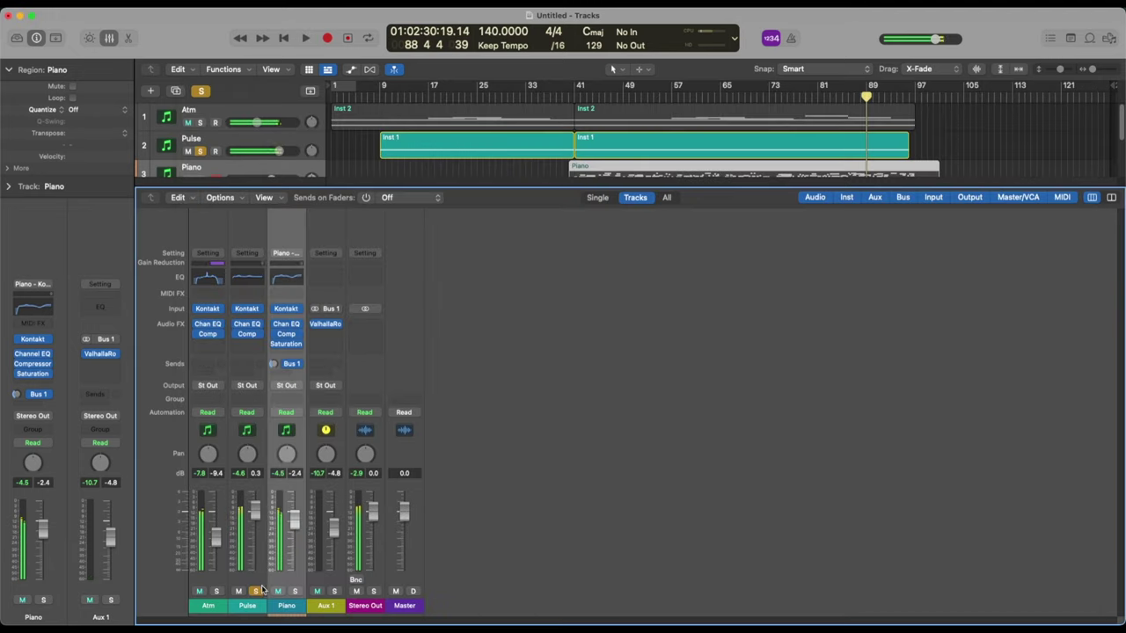
key("x")
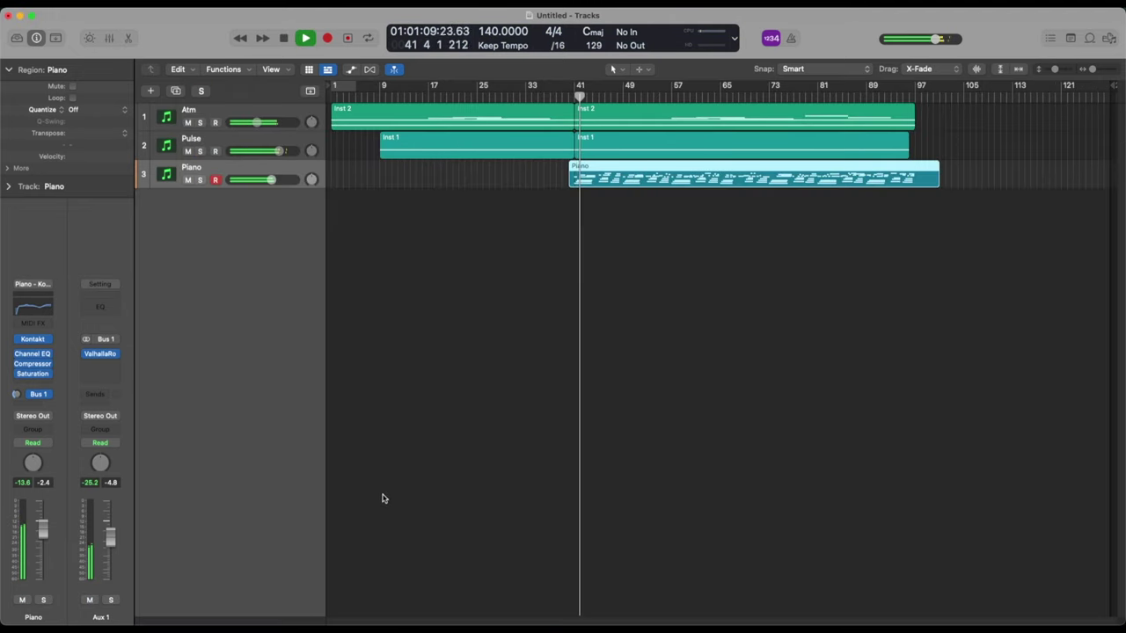
Stop playback, audition one-shots in the Percs folder, and place Perc 14.wav on a new audio track near bar 52.
key("space")
right_click(268, 230)
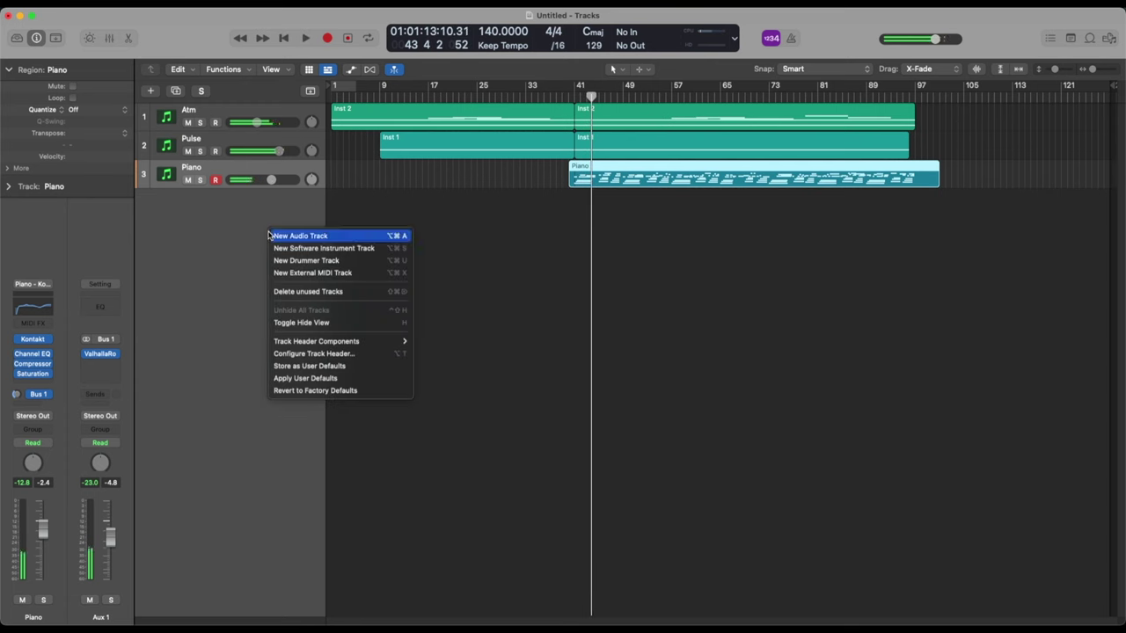
key("Escape")
key("f")
left_click(911, 395)
left_click(911, 381)
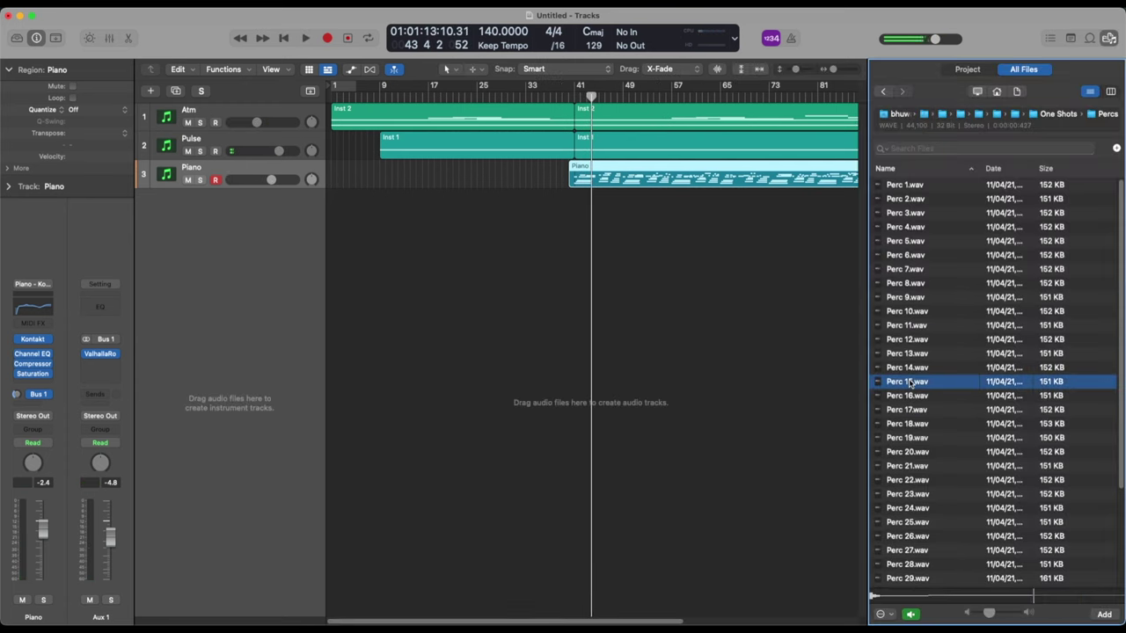
left_click(910, 367)
left_click(910, 354)
left_click(914, 369)
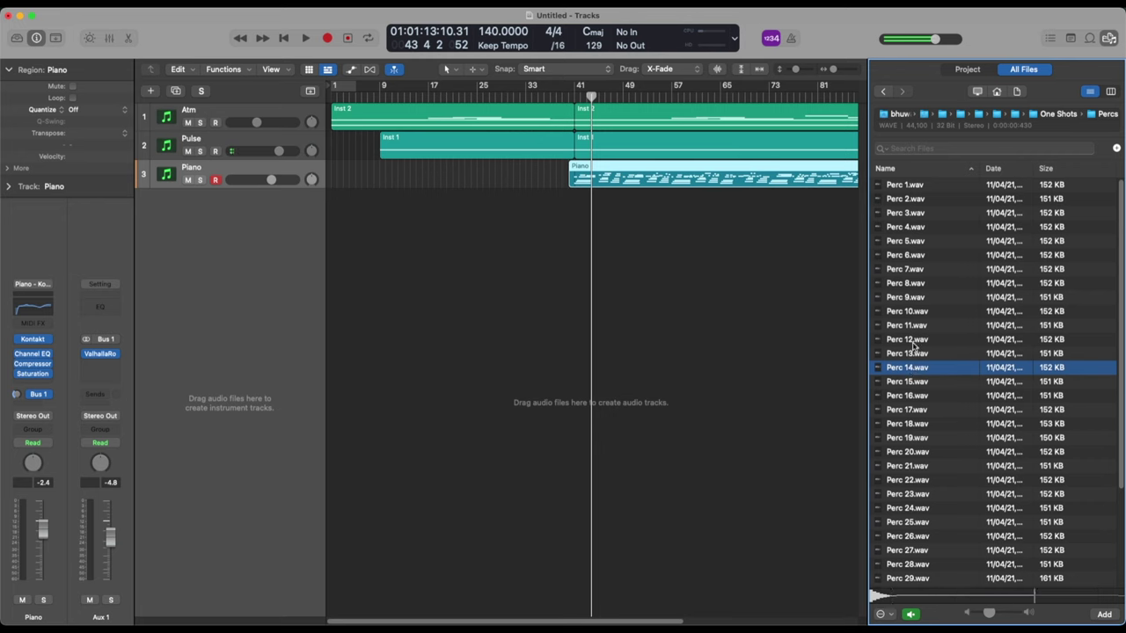
left_click(915, 342)
left_click(913, 354)
left_click(913, 369)
left_click_drag(913, 369, 644, 263)
Audition Perc 16 to Perc 19 and place Perc 17.wav on the Perc 14 track near bar 56.
left_click(908, 396)
left_click(909, 410)
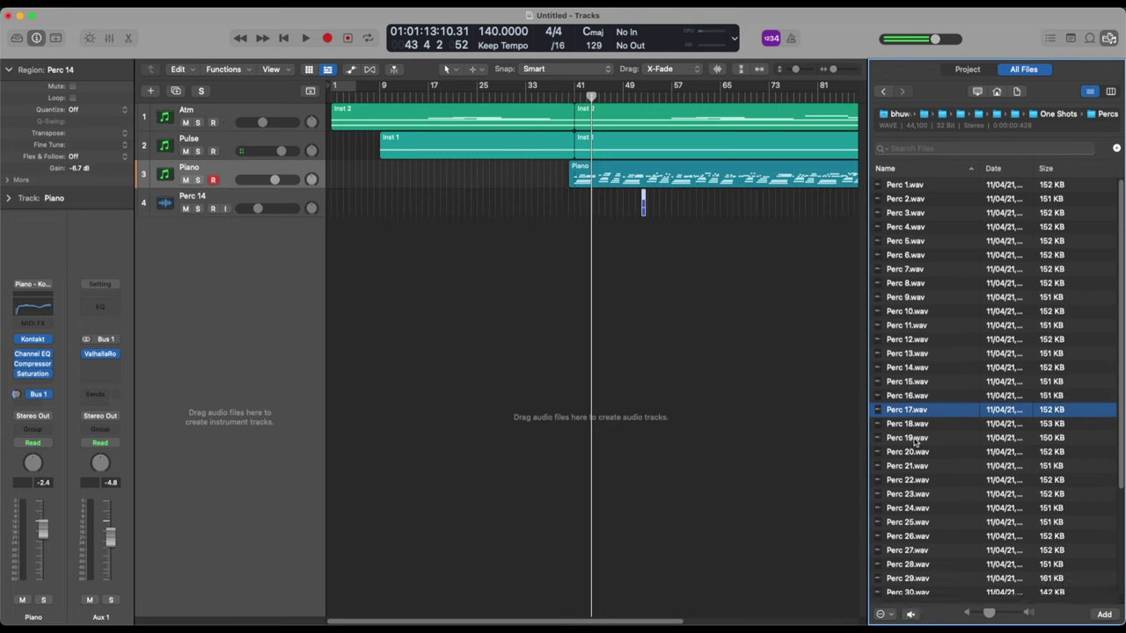
left_click(915, 437)
left_click(913, 424)
left_click_drag(912, 410, 667, 211)
Audition further one-shots across the Percs folder, from Perc 2 to the samples past Perc 22, and close the file browser.
left_click(919, 383)
left_click(924, 481)
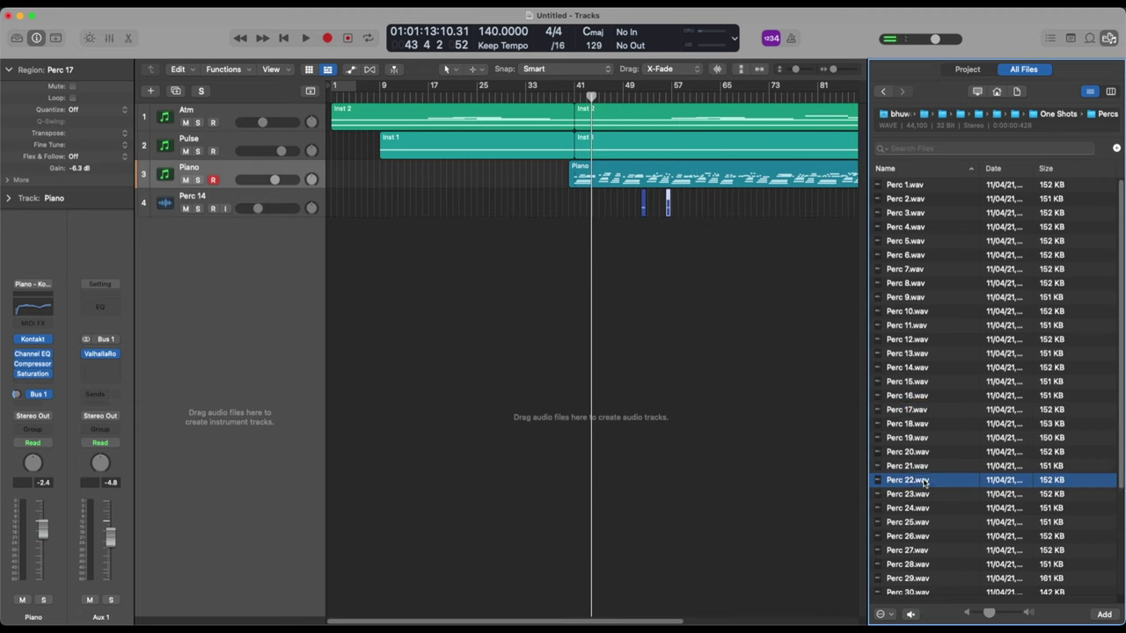
left_click(913, 525)
key("Down")
key("Down")
key("Down")
key("Down")
left_click(914, 271)
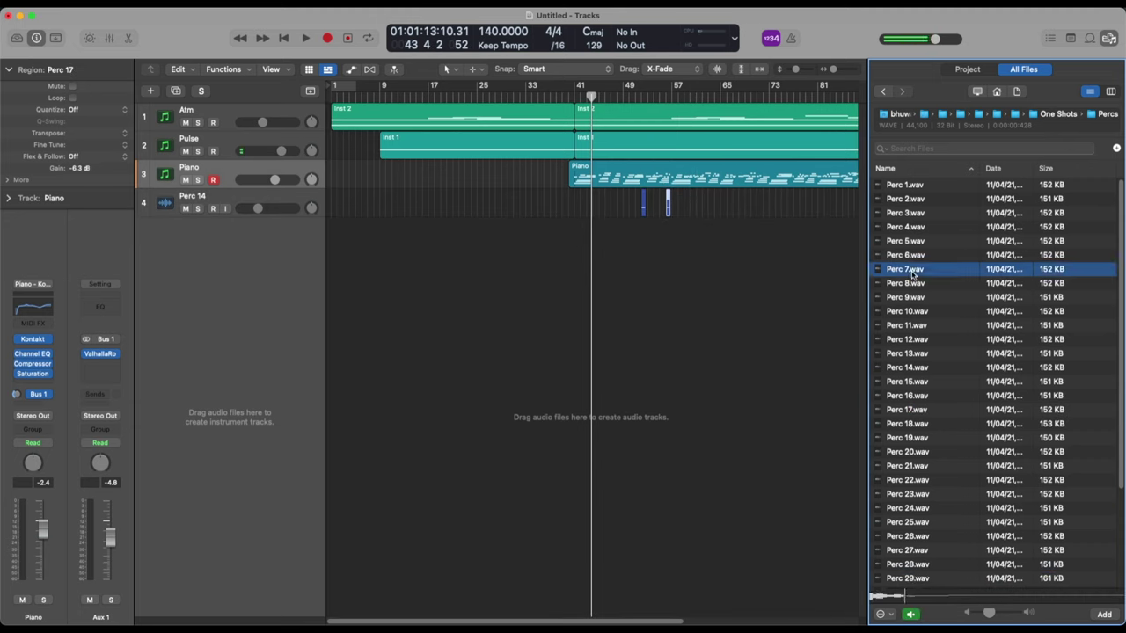
left_click(915, 230)
left_click(915, 215)
left_click(913, 199)
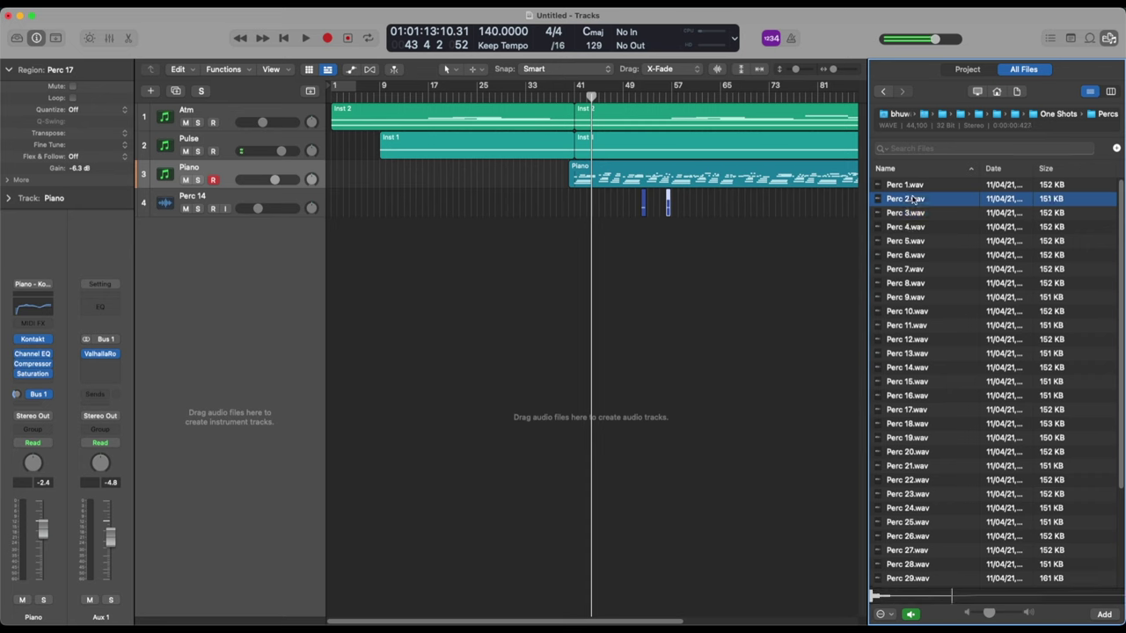
left_click(913, 213)
left_click(909, 283)
left_click(911, 299)
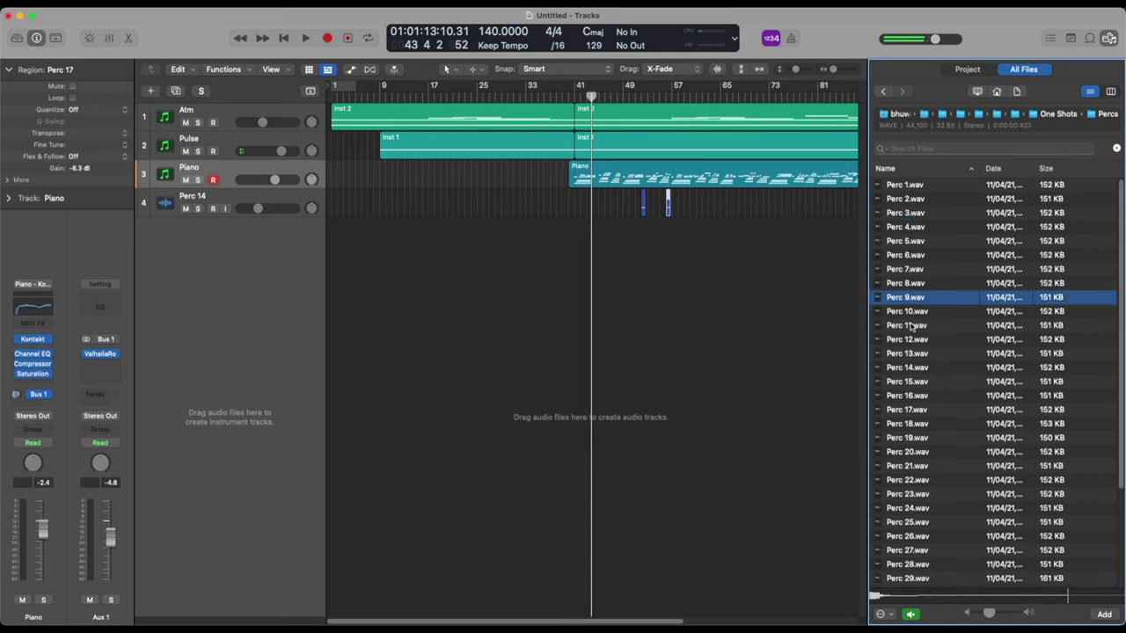
left_click(912, 326)
left_click(912, 353)
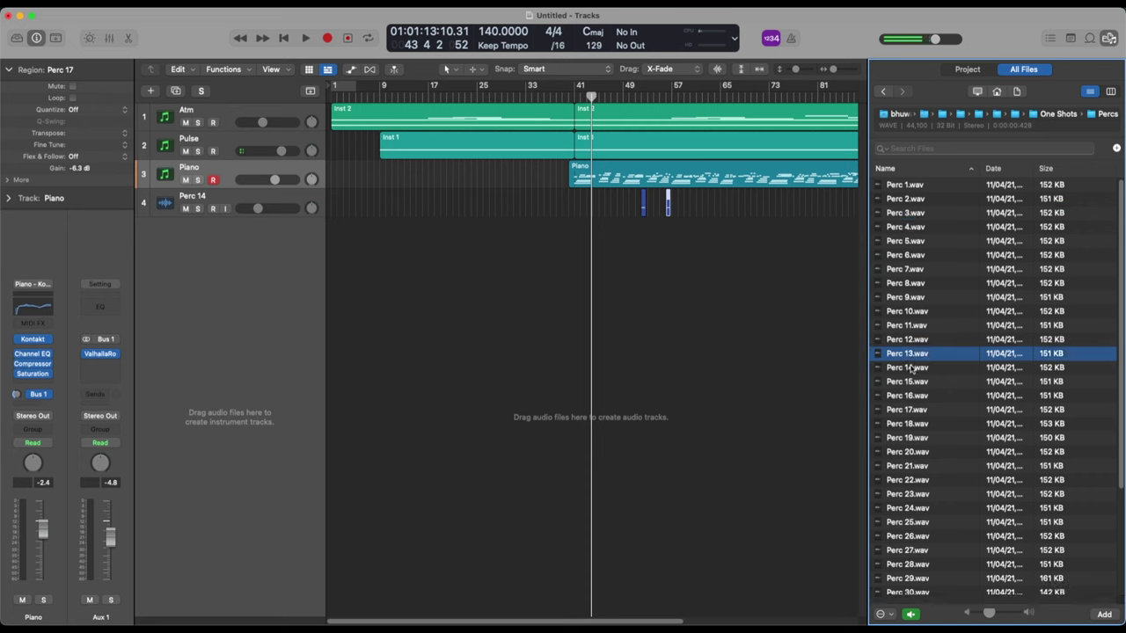
left_click(912, 367)
left_click(912, 381)
left_click(911, 396)
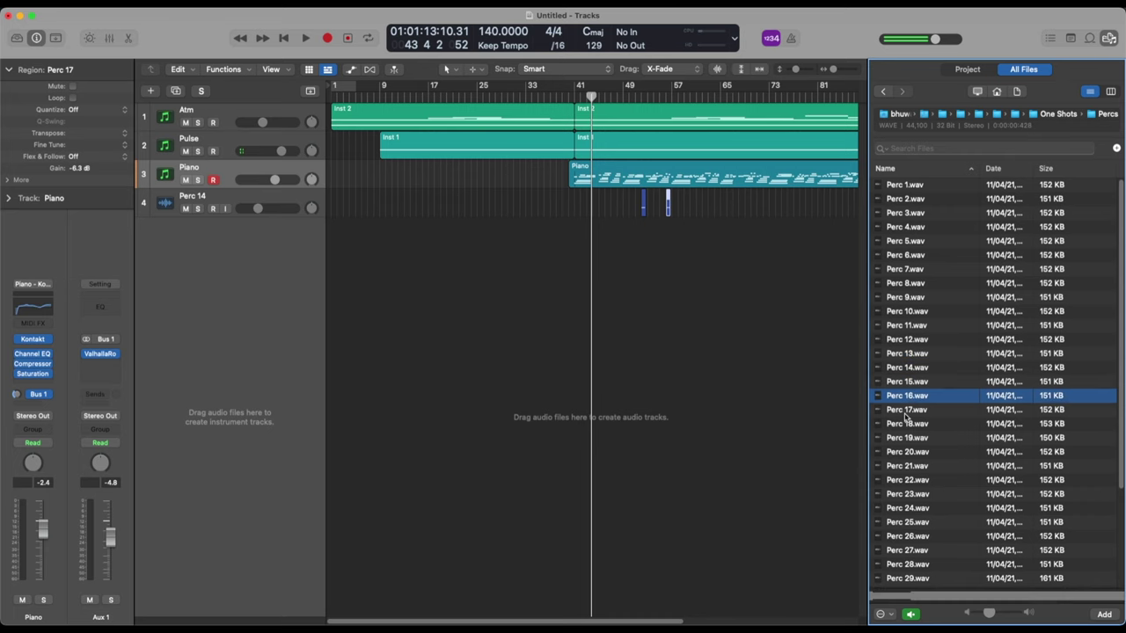
left_click(909, 411)
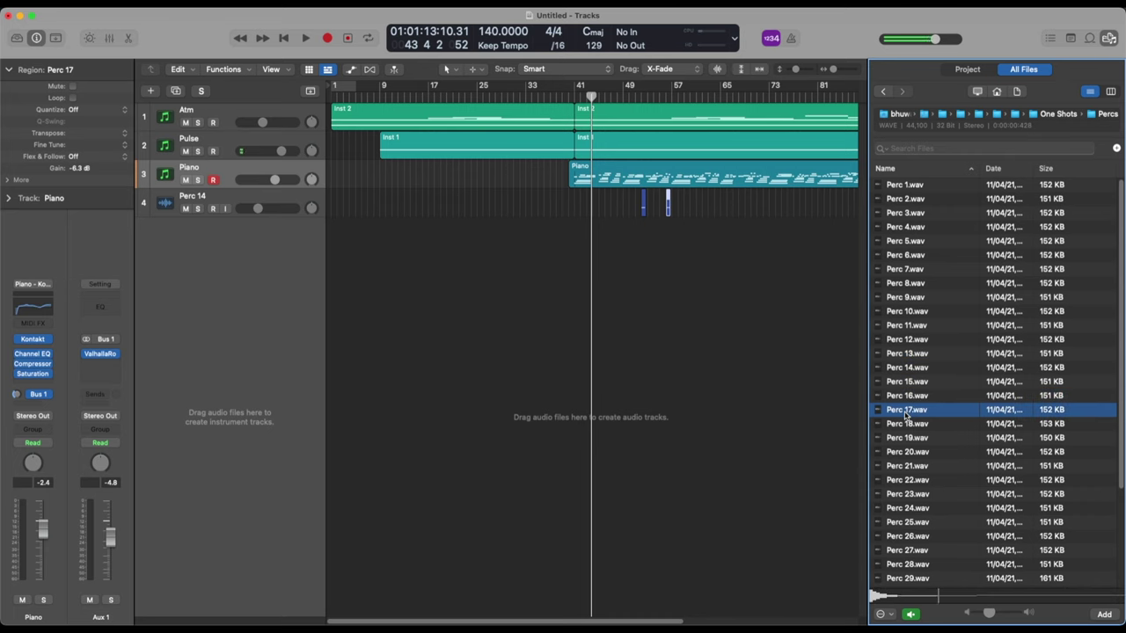
left_click(1110, 38)
Listen to the arrangement, stop midway through bar 49, and move the Perc 14 region to 49 3 and Perc 17 to 50 3.
key("space")
key("super+Right")
key("super+Right")
key("super+Right")
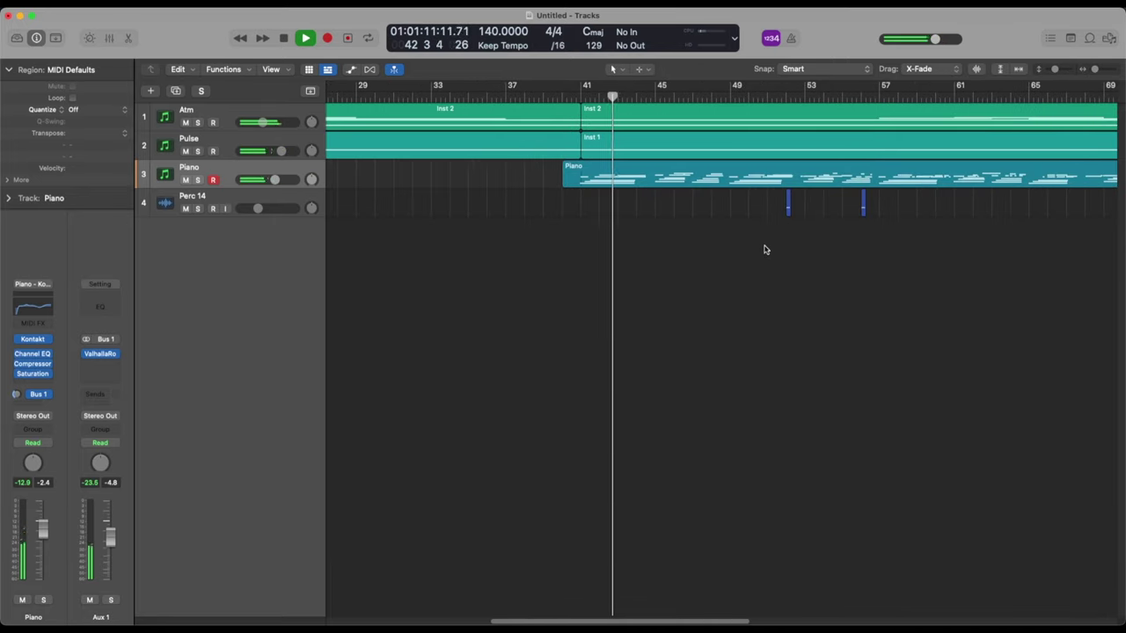
key("super+Right")
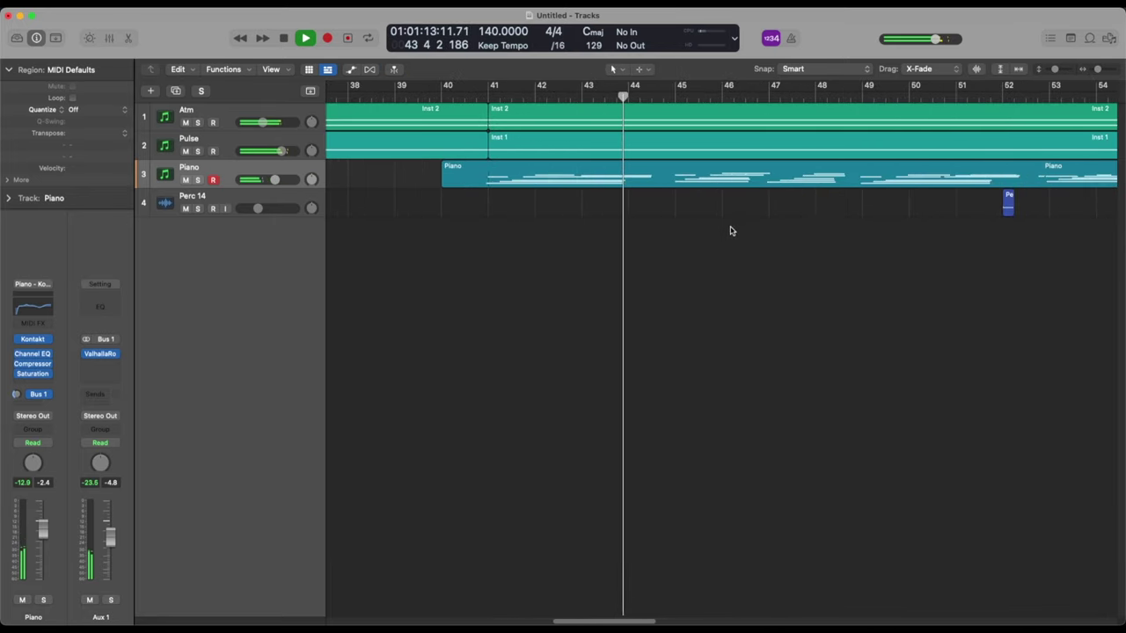
key("super+Left")
key("super+Left")
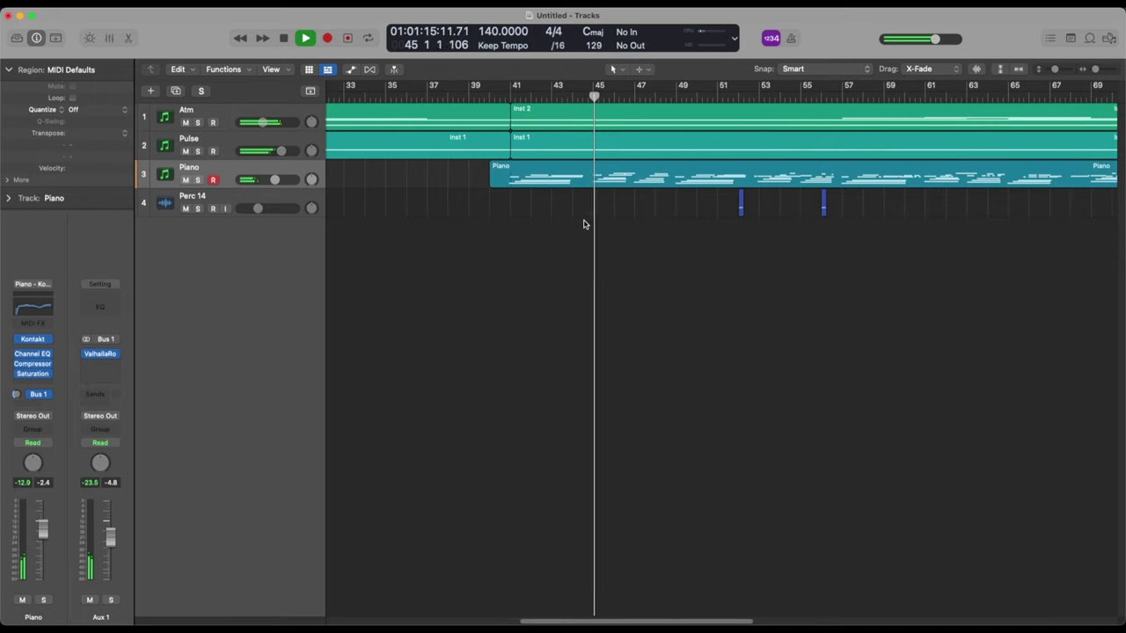
key("super+Right")
key("super+Right")
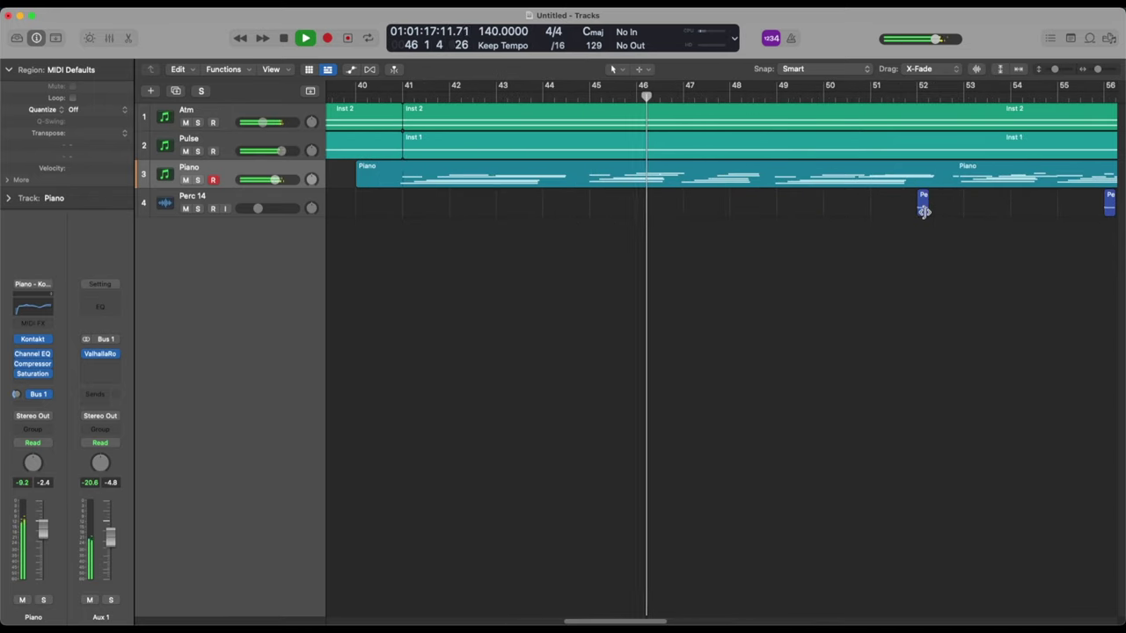
scroll(790, 234, "right", 2)
key("super+Left")
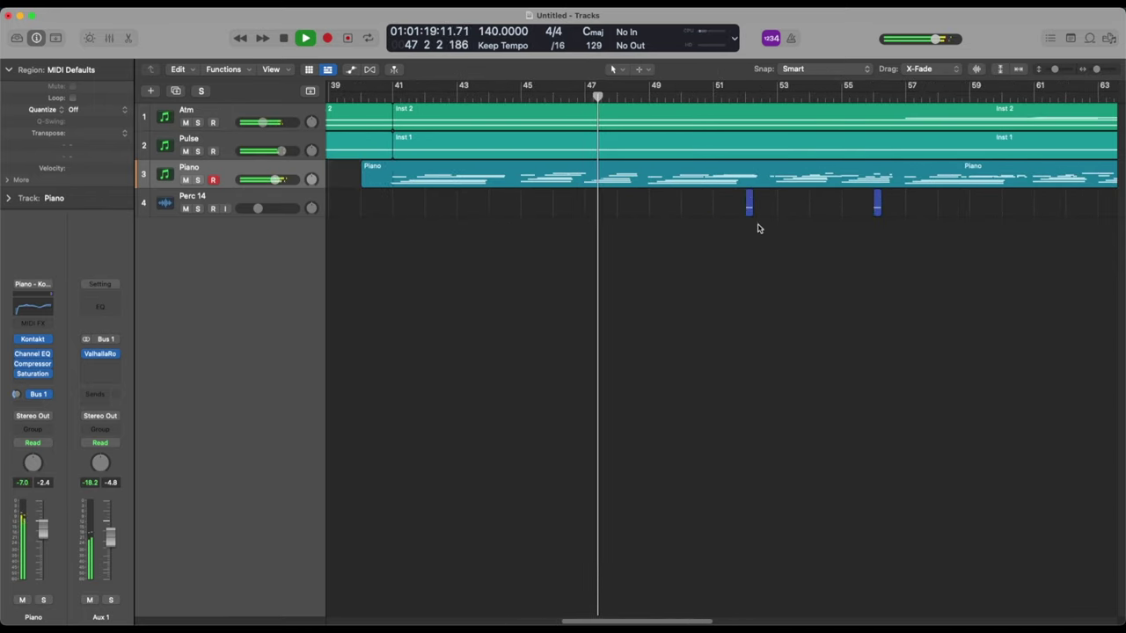
scroll(748, 230, "right", 4)
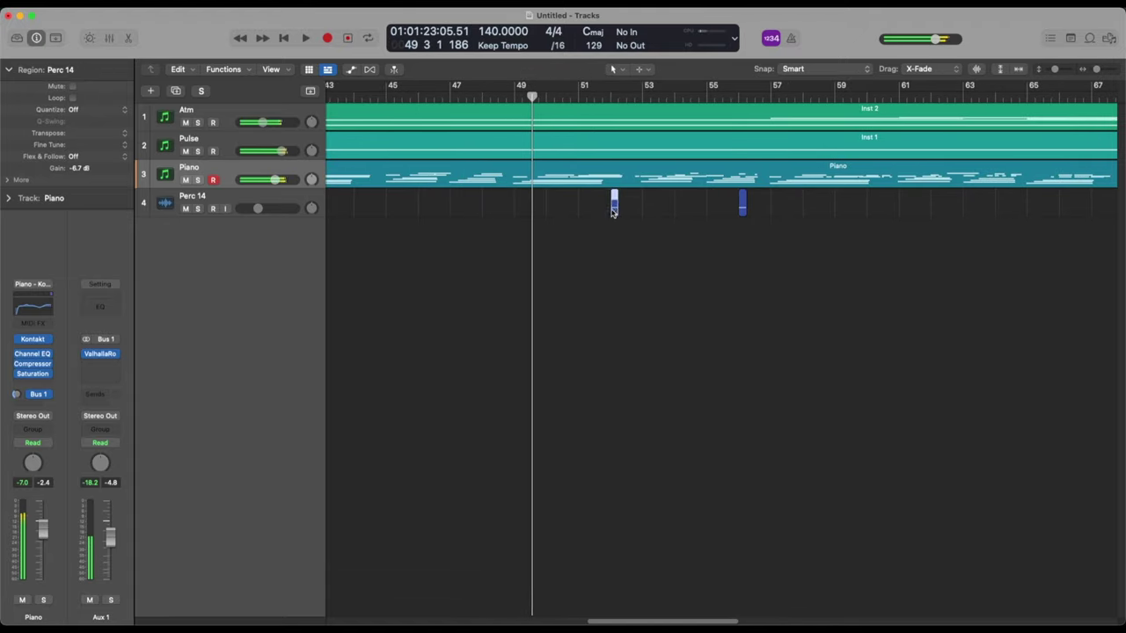
left_click_drag(614, 211, 533, 206)
key("super+Right")
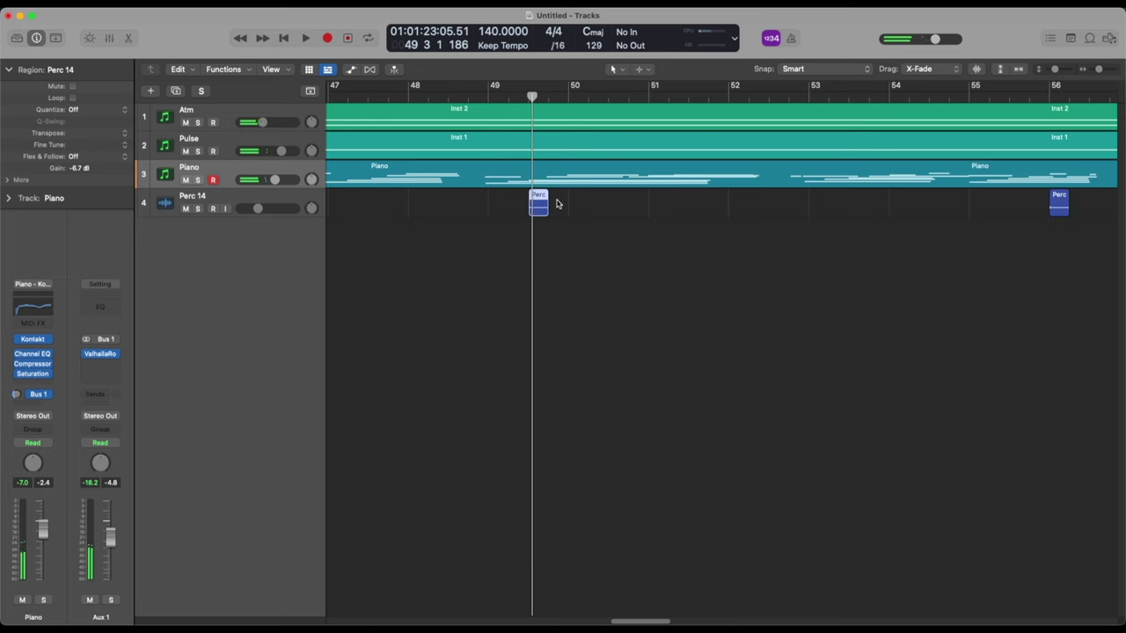
key("super+Left")
left_click_drag(969, 210, 600, 201)
Play the section, and swap the two percussion regions so Perc 17 starts at 49 3 and Perc 14 at 50 3.
key("space")
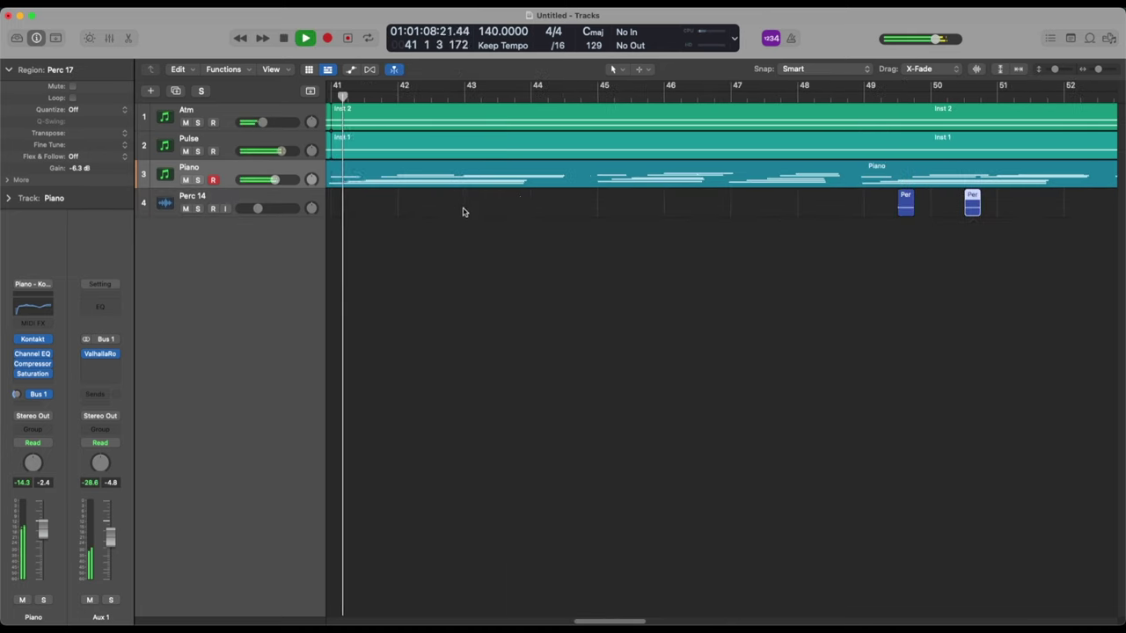
left_click(867, 104)
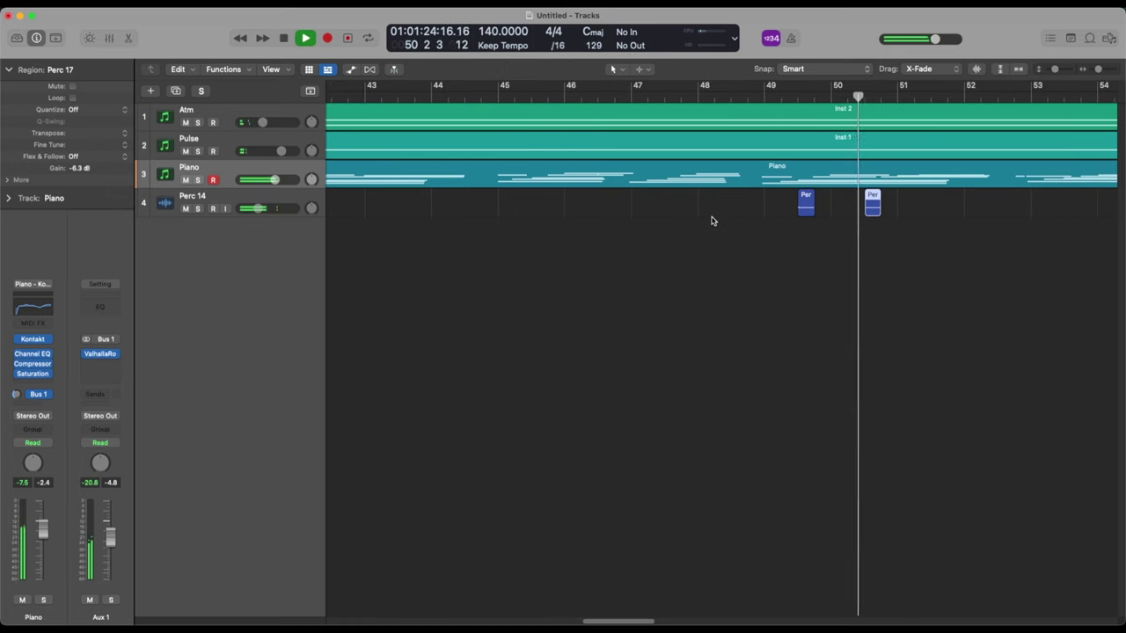
key("space")
mouse_move(807, 212)
left_mouse_down()
mouse_move(922, 208)
mouse_move(795, 208)
mouse_move(806, 208)
left_mouse_up()
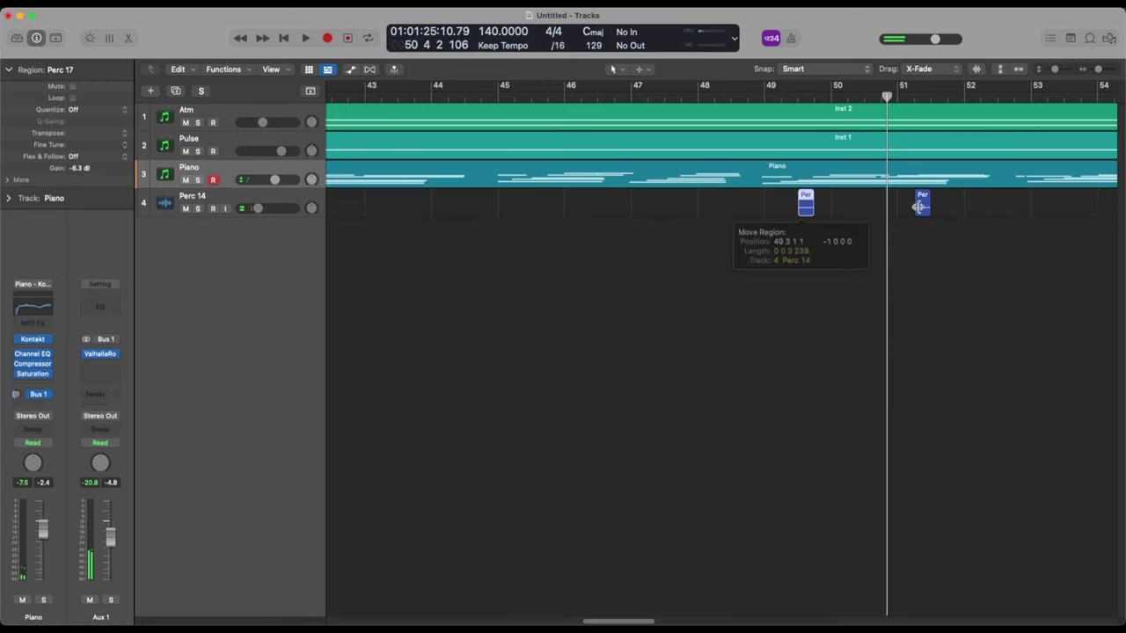
left_click_drag(922, 207, 874, 211)
Listen to the reordered percussion hits from bar 48 and from about bar 49, and stop playback.
left_click(697, 95)
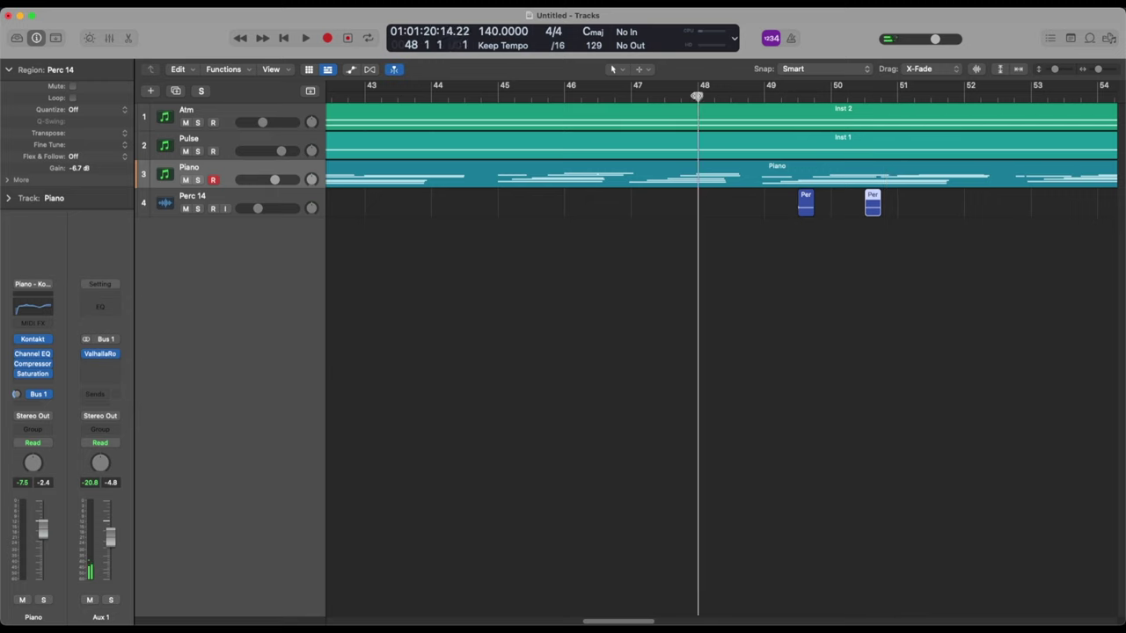
key("space")
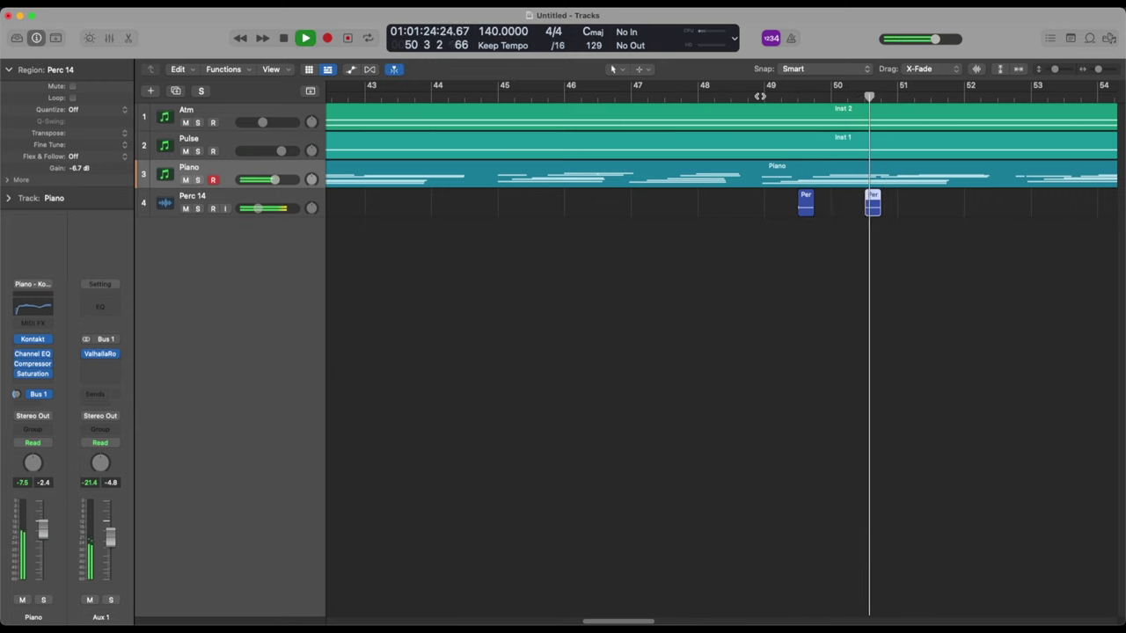
left_click(760, 95)
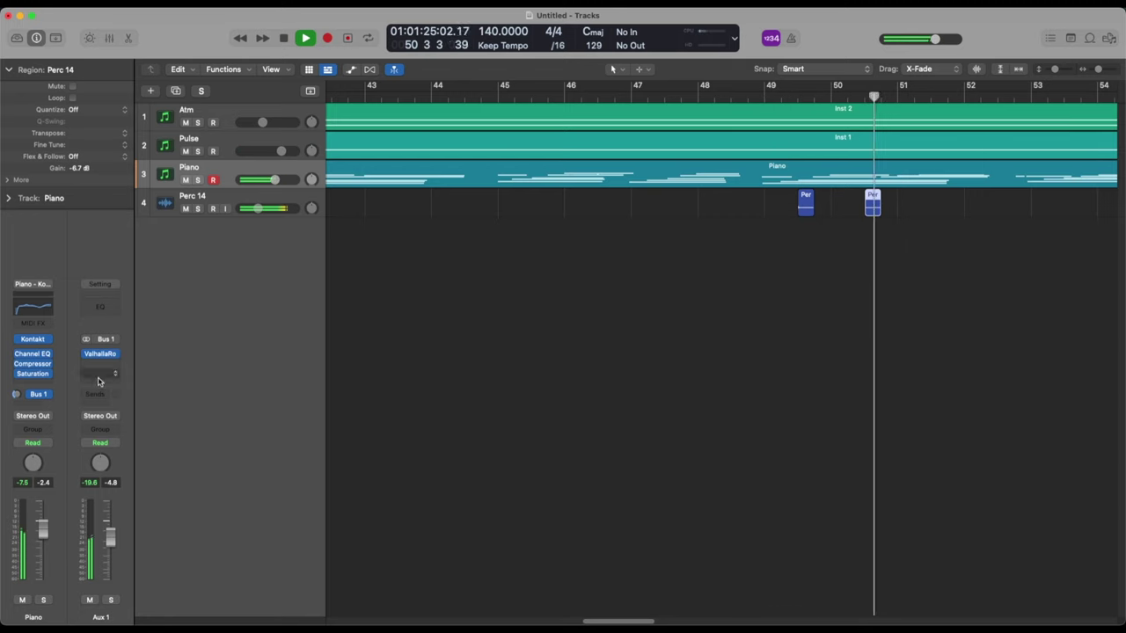
key("space")
Insert a stereo Stereo Delay effect on the Perc 14 track.
left_click(226, 203)
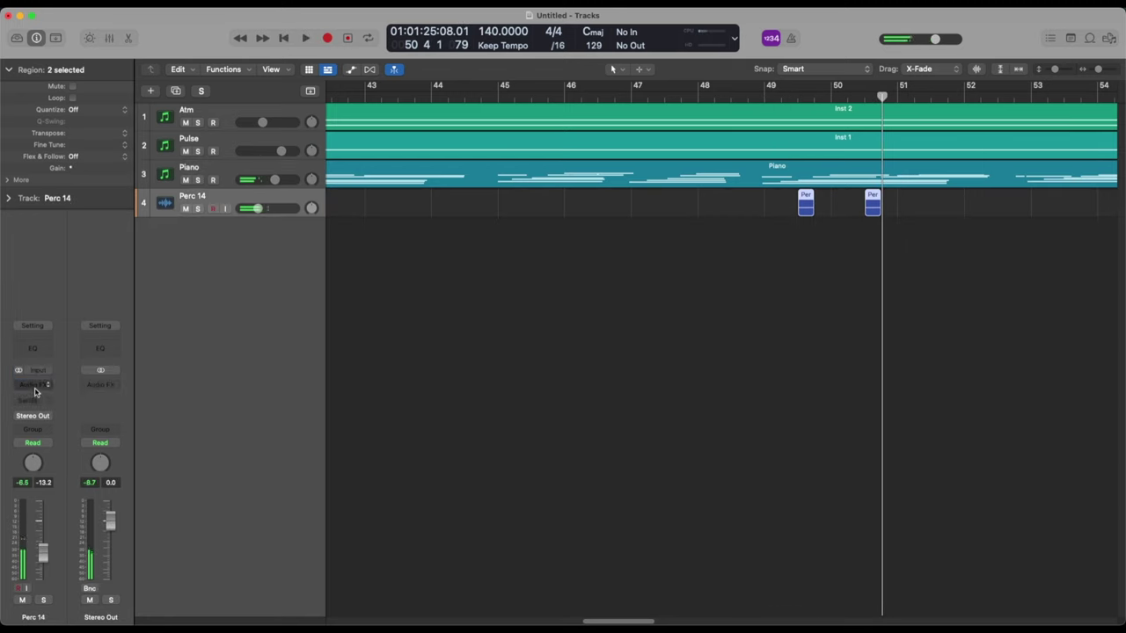
left_click(36, 387)
mouse_move(51, 520)
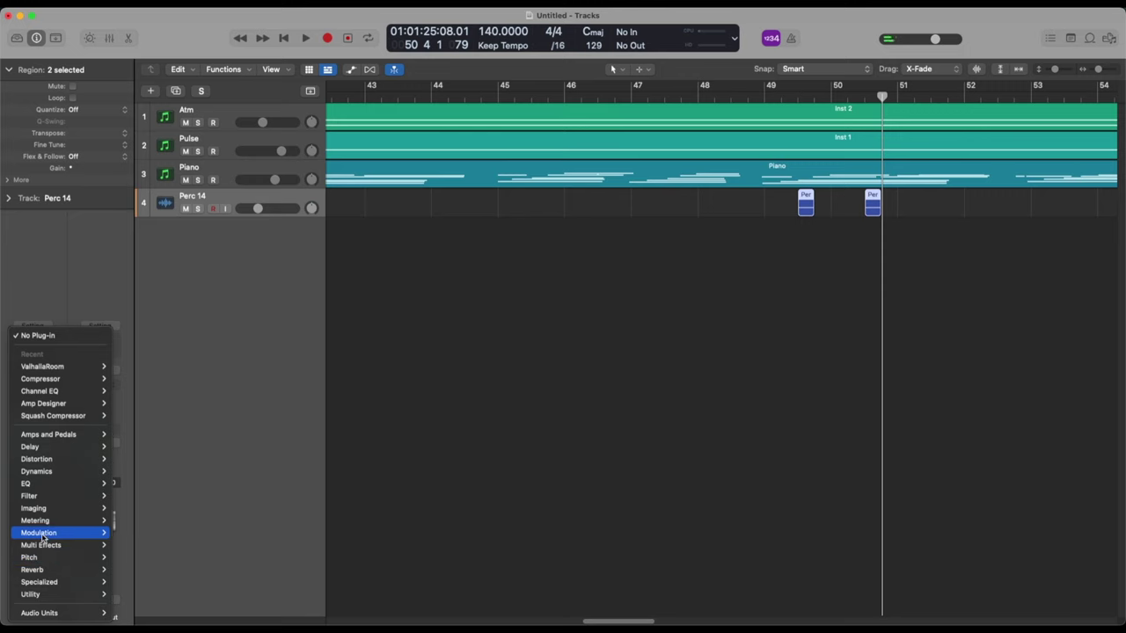
mouse_move(45, 449)
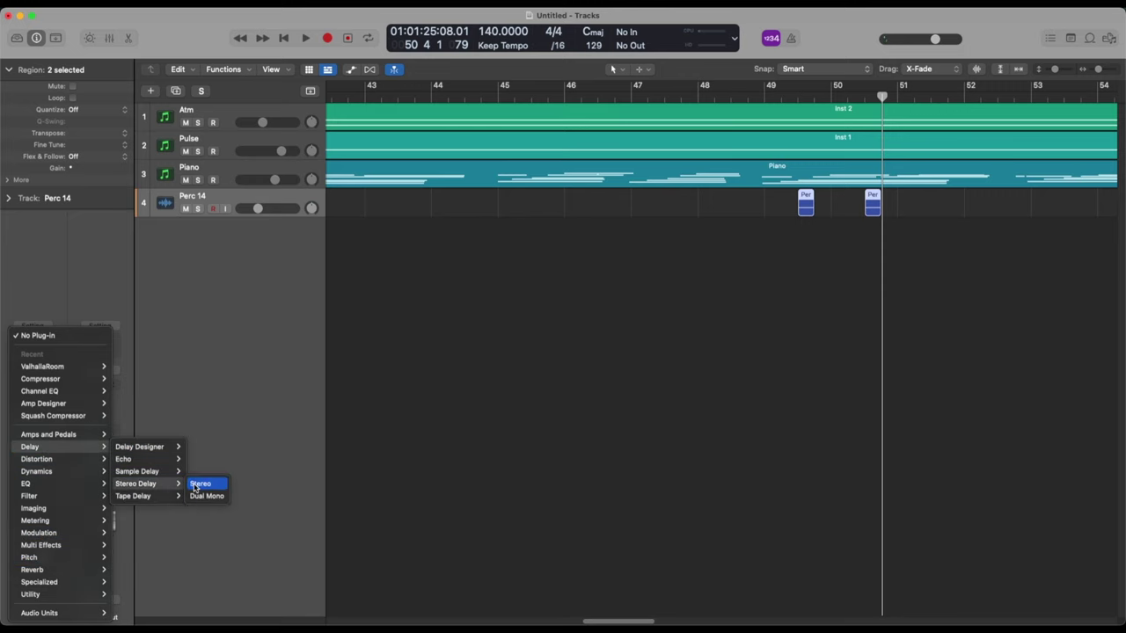
left_click(195, 487)
During playback, try a 1/4 note value for the right delay and 1/8 and 1/2 for the left delay.
key("space")
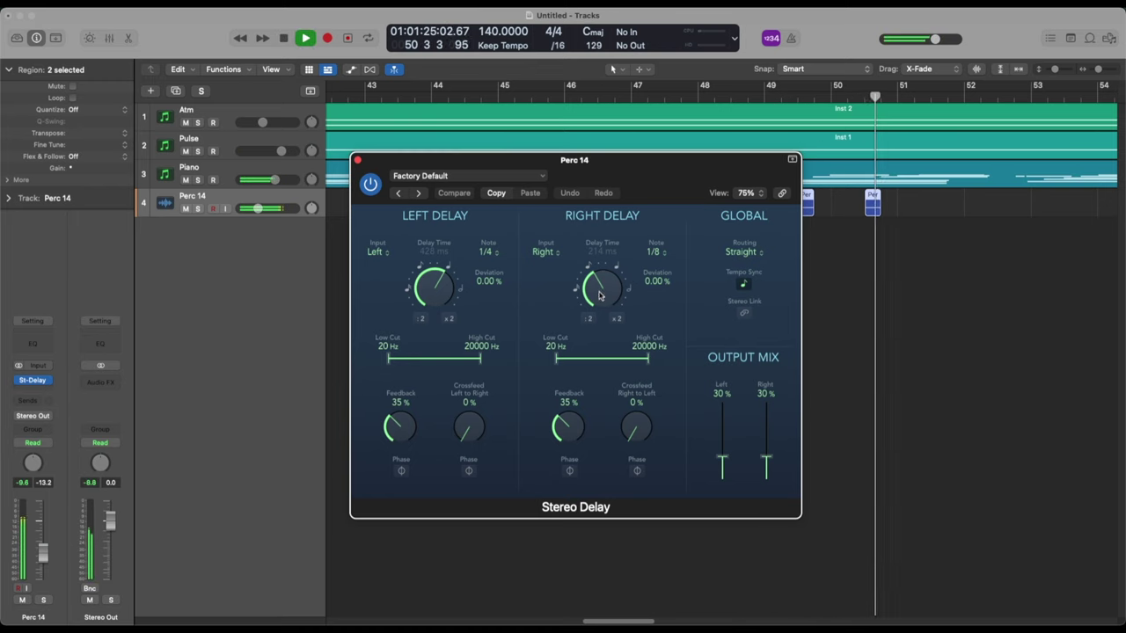
left_click_drag(618, 293, 618, 268)
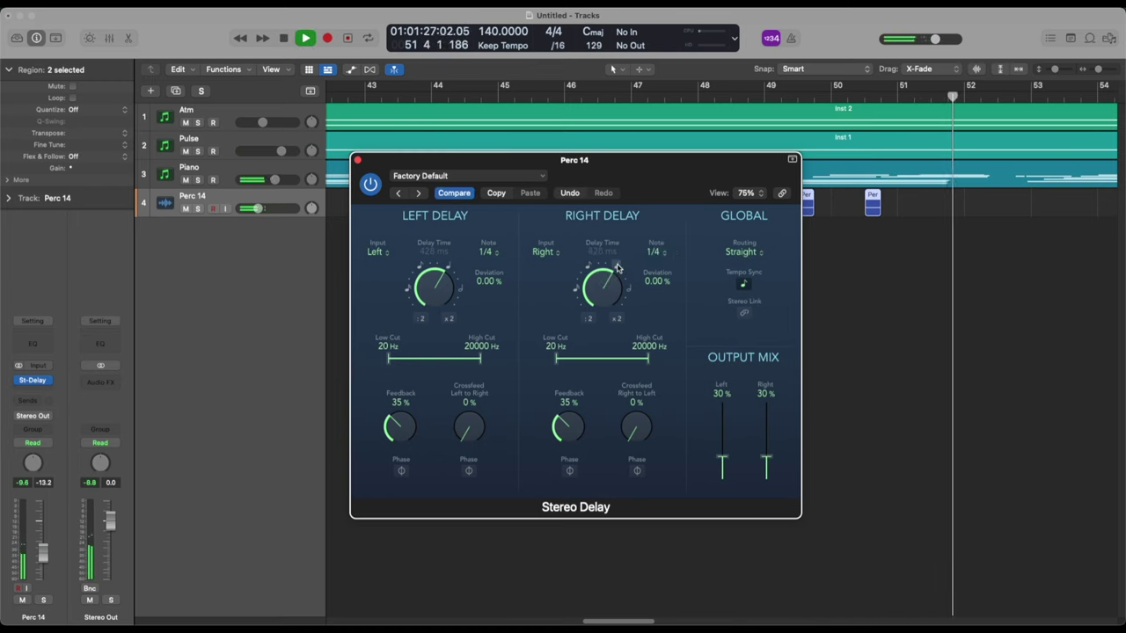
left_click(424, 269)
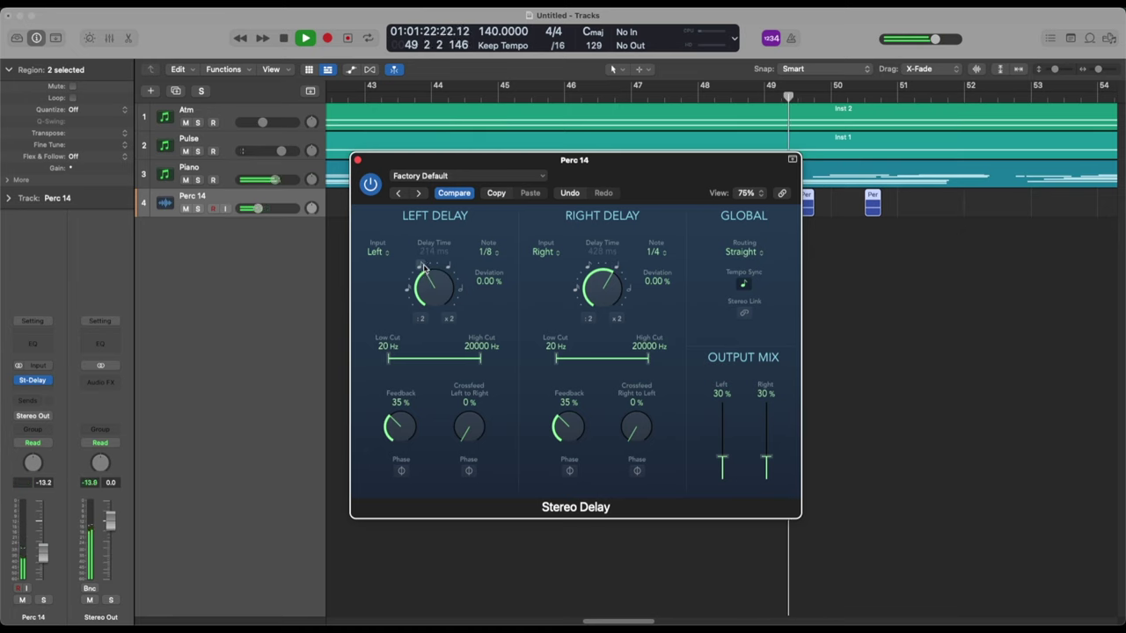
key("space")
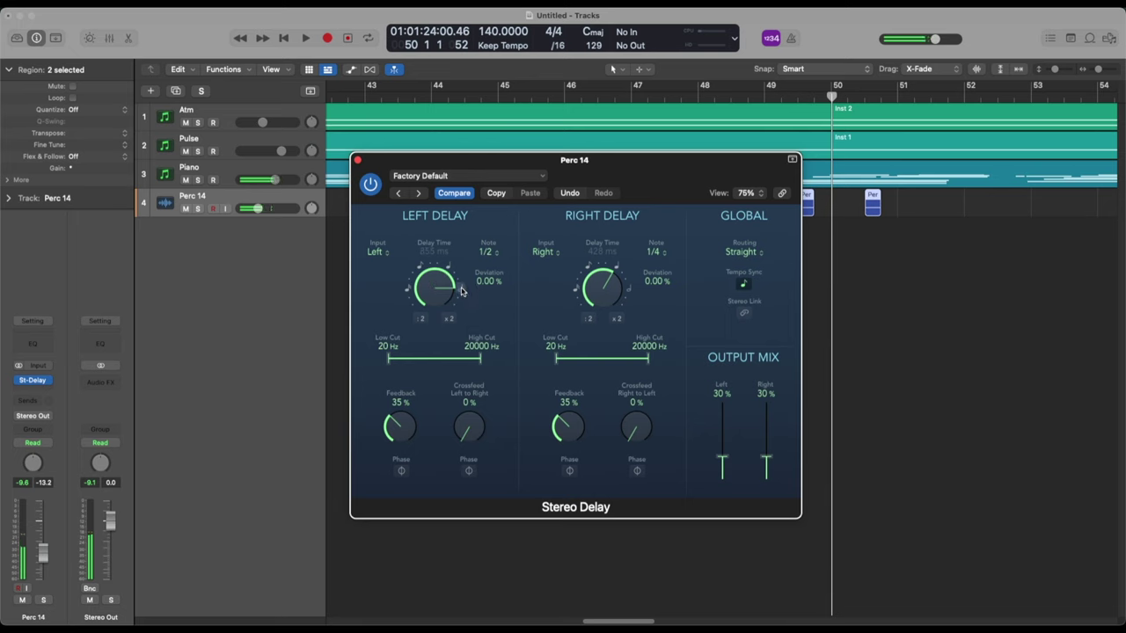
key("space")
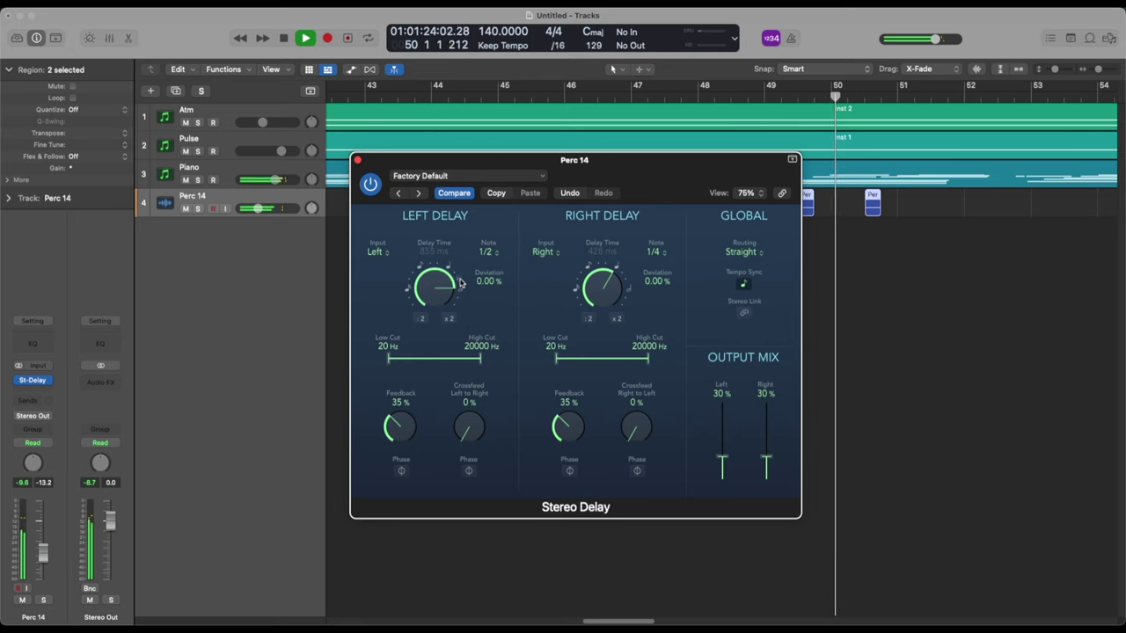
Set the Stereo Delay's left note value to 1/4 dotted and the right to 1/8 dotted while checking the sound in playback.
left_click_drag(463, 291, 458, 282)
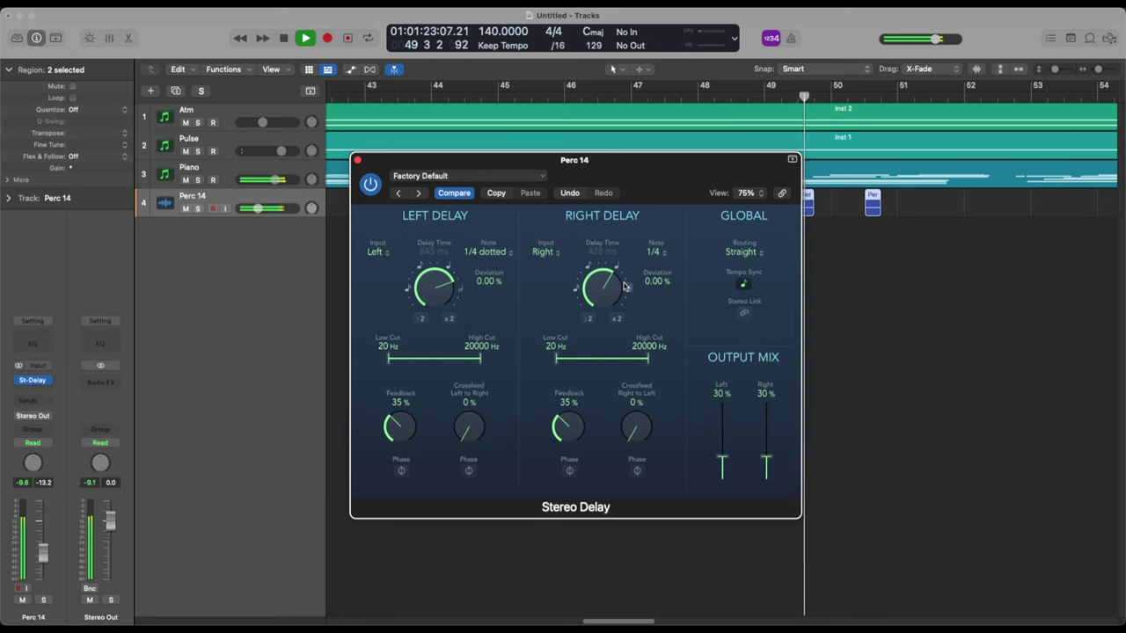
left_click_drag(626, 292, 625, 283)
key("space")
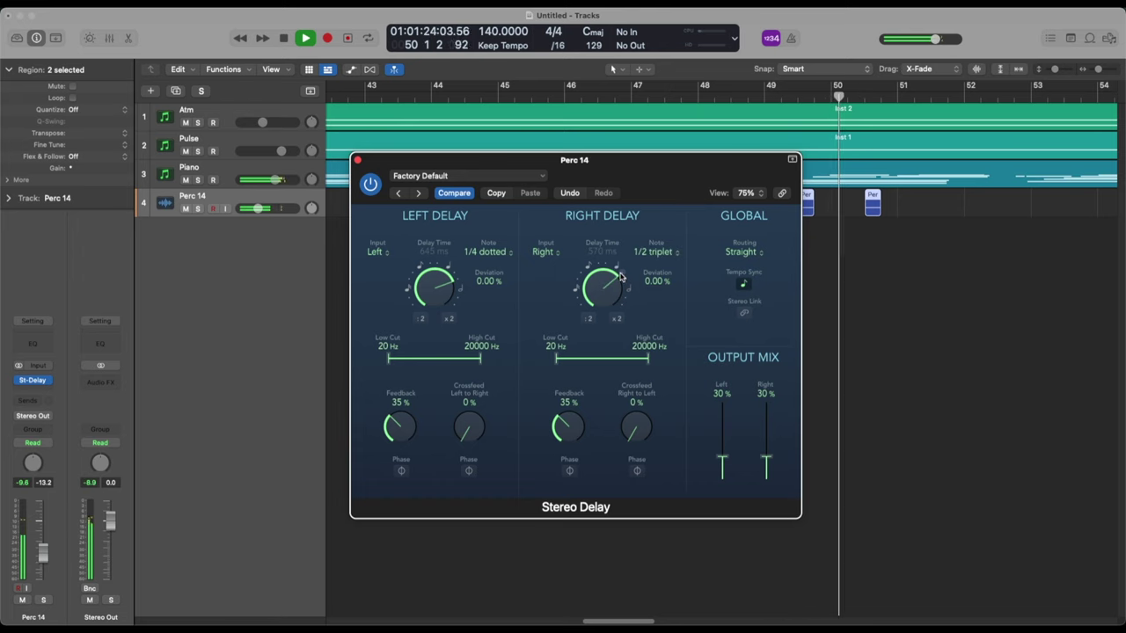
left_click_drag(609, 271, 605, 265)
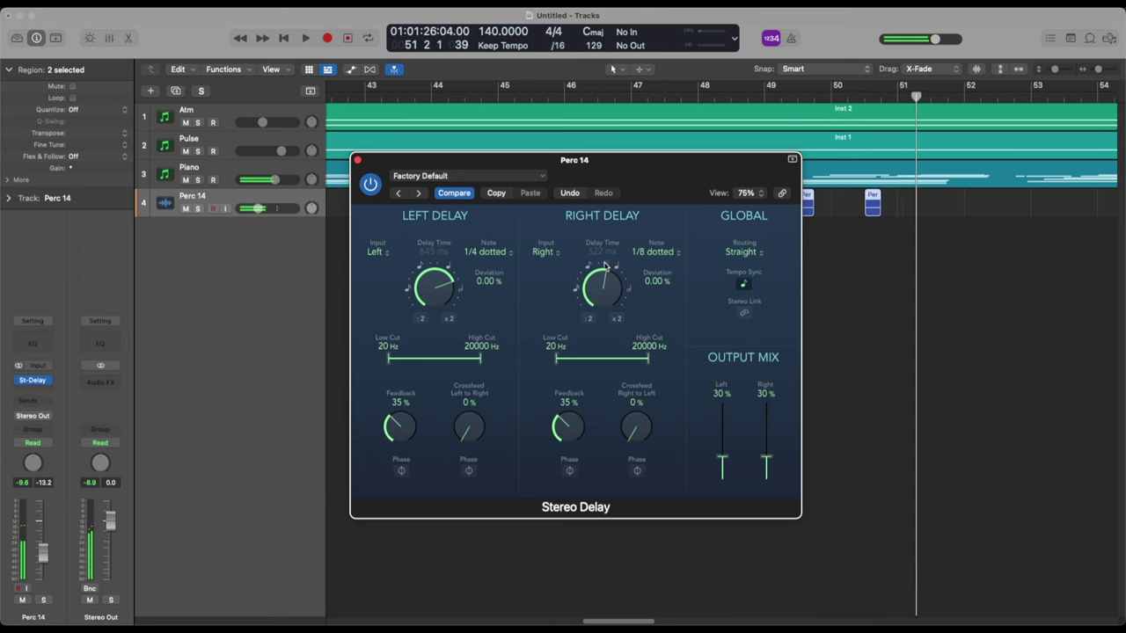
Set the Stereo Delay's right note value to 1/4 and the feedback to 66% left and 51% right during playback.
key("space")
key("space")
left_click_drag(577, 430, 577, 412)
left_click_drag(603, 283, 626, 289)
key("space")
key("space")
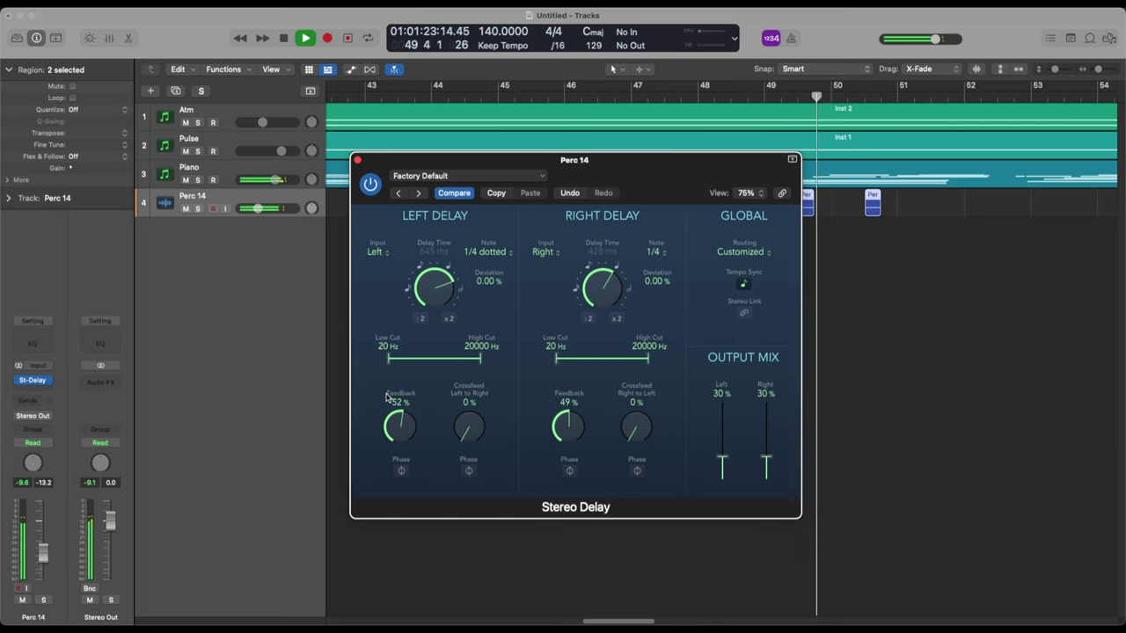
left_click_drag(387, 398, 389, 376)
left_click_drag(564, 402, 567, 439)
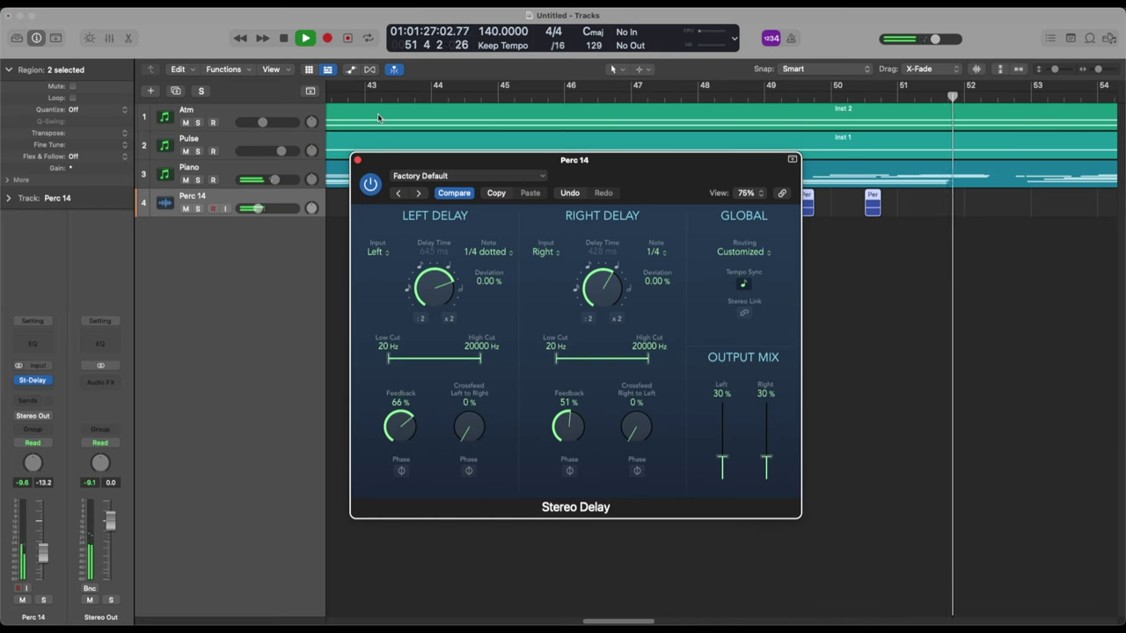
left_click(357, 159)
Listen to the delayed percussion and move the Perc 14 hit earlier, to just before bar 50.
key("space")
key("space")
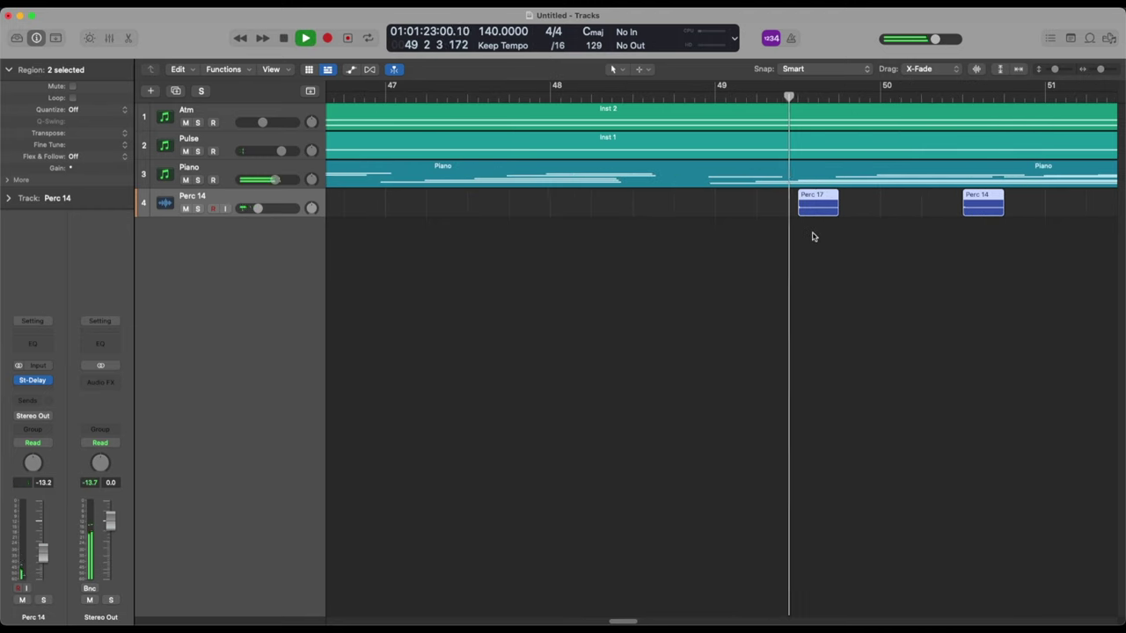
key("super+Right")
key("super+Right")
key("space")
left_click_drag(856, 204, 749, 209)
left_click(813, 235)
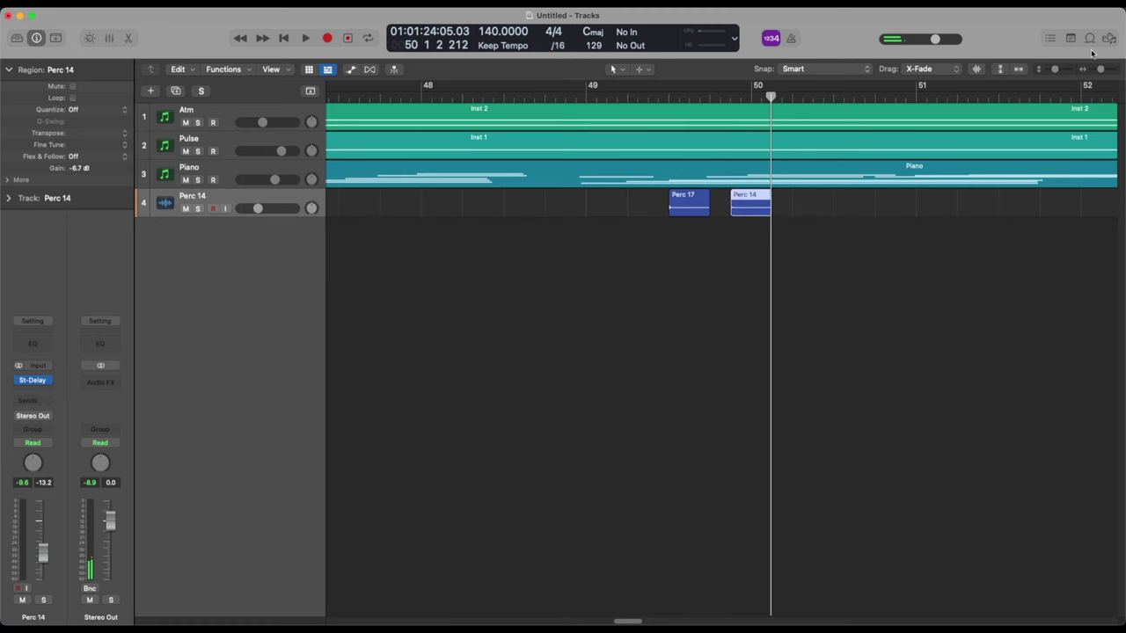
Open the file browser, audition a few Percs one-shots, and switch to the Rim one-shots folder to preview Rim 12.wav.
left_click(1108, 40)
left_click(915, 325)
left_click(920, 423)
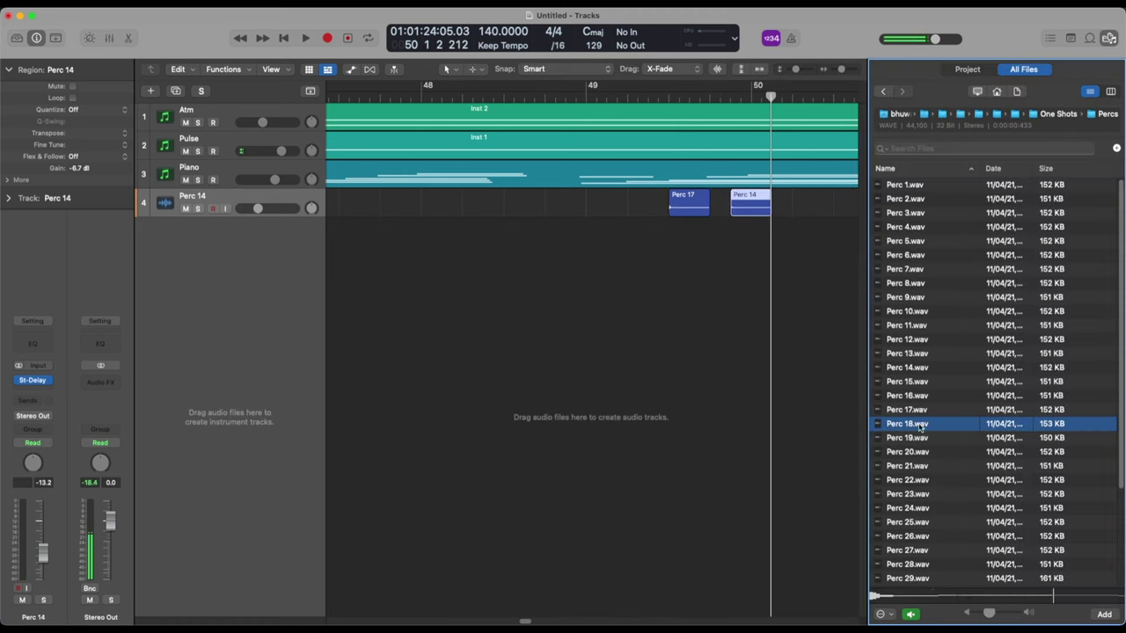
left_click(921, 479)
left_click(902, 274)
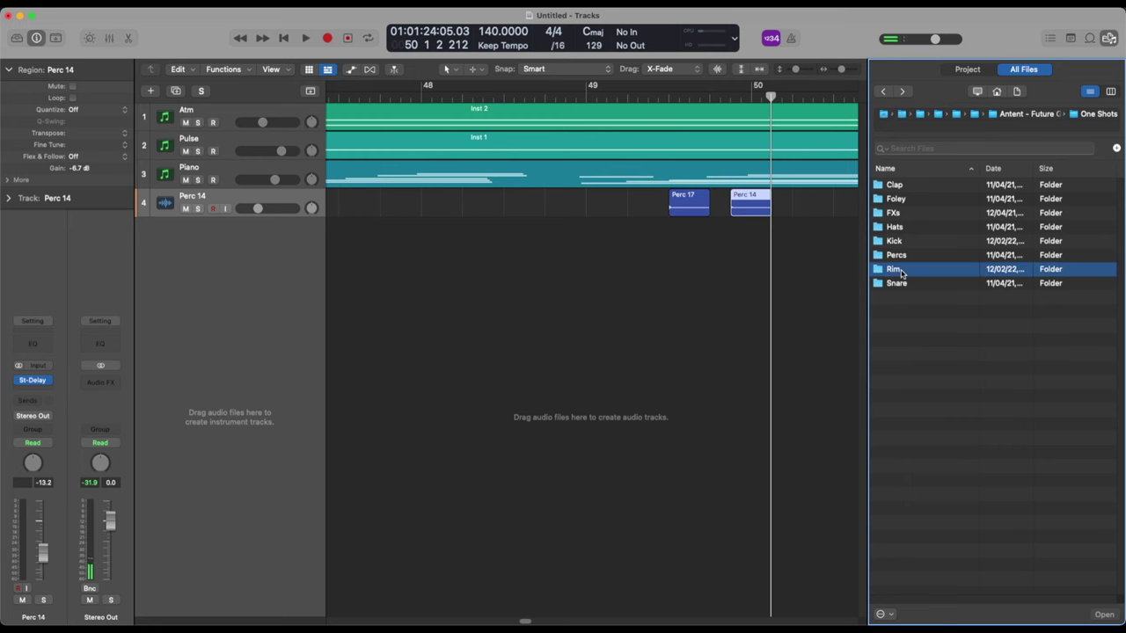
double_click(901, 274)
left_click(910, 342)
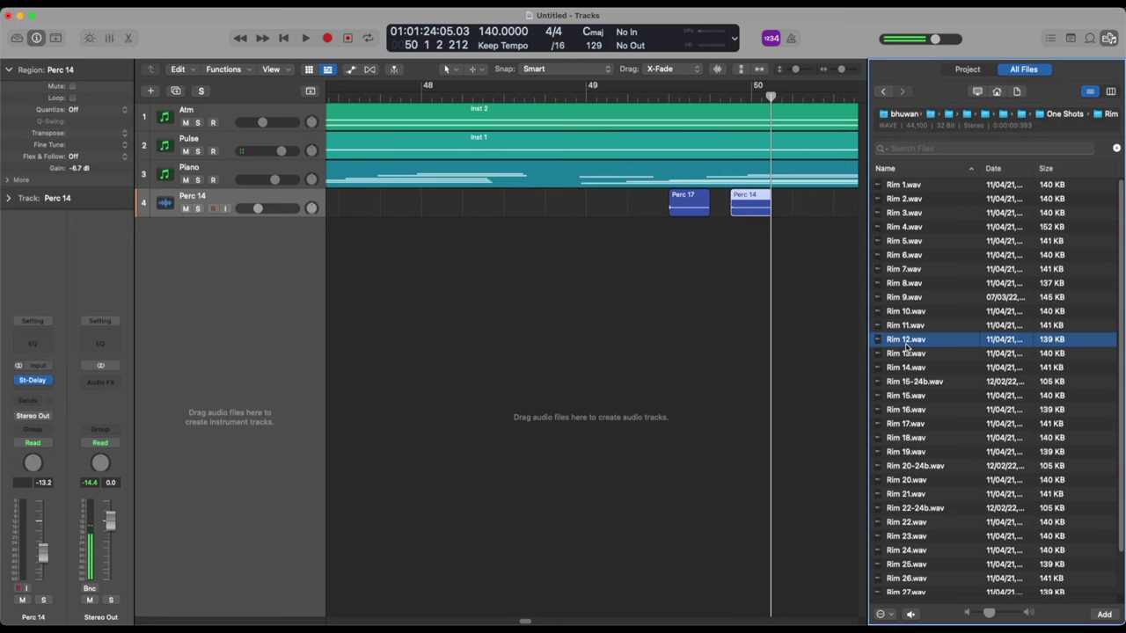
Add Rim 12.wav to the Perc 14 track at about bar 50 beat 2 and listen to the pattern.
left_click_drag(907, 346, 797, 205)
key("space")
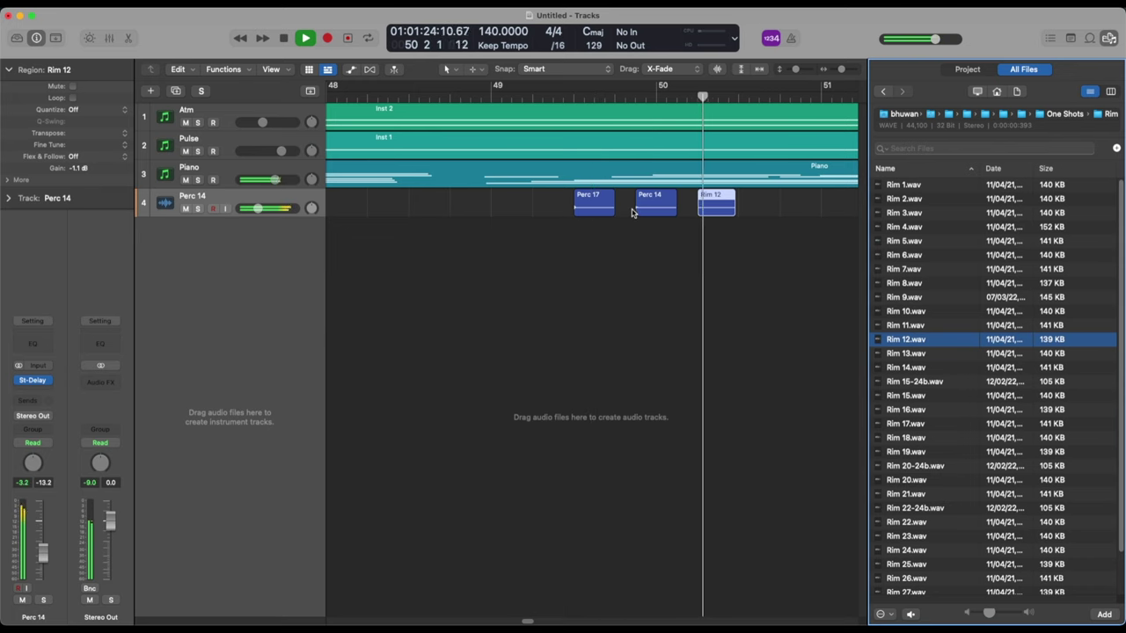
key("space")
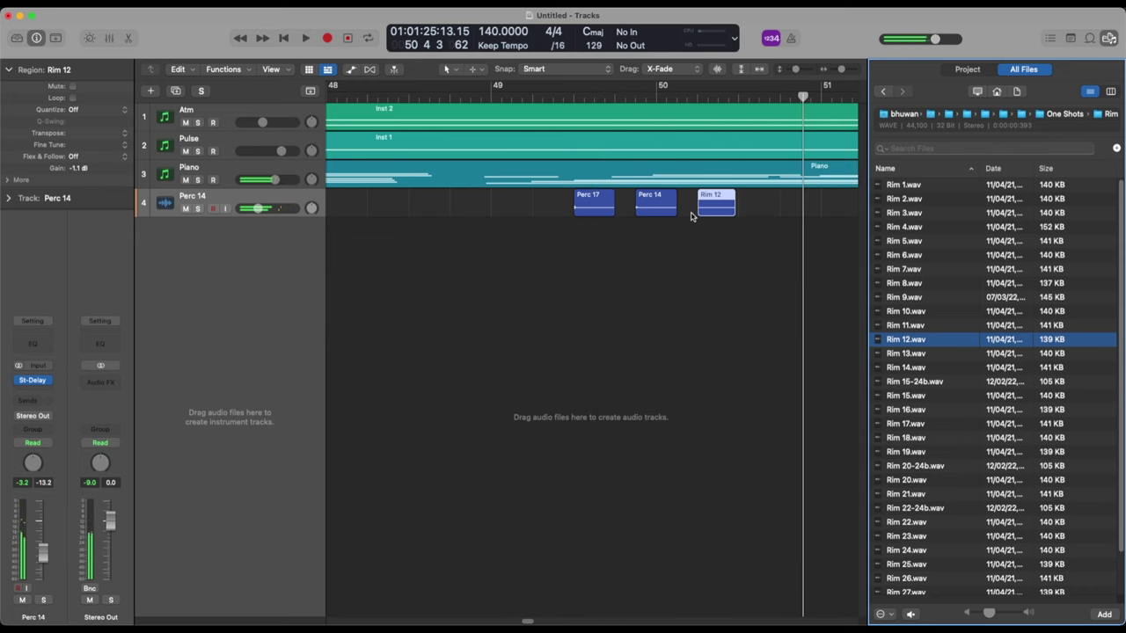
Preview other rim samples, replace the Rim 12 hit with Rim 16.wav, and listen to the pattern.
left_click(938, 312)
left_click(923, 410)
left_click(713, 208)
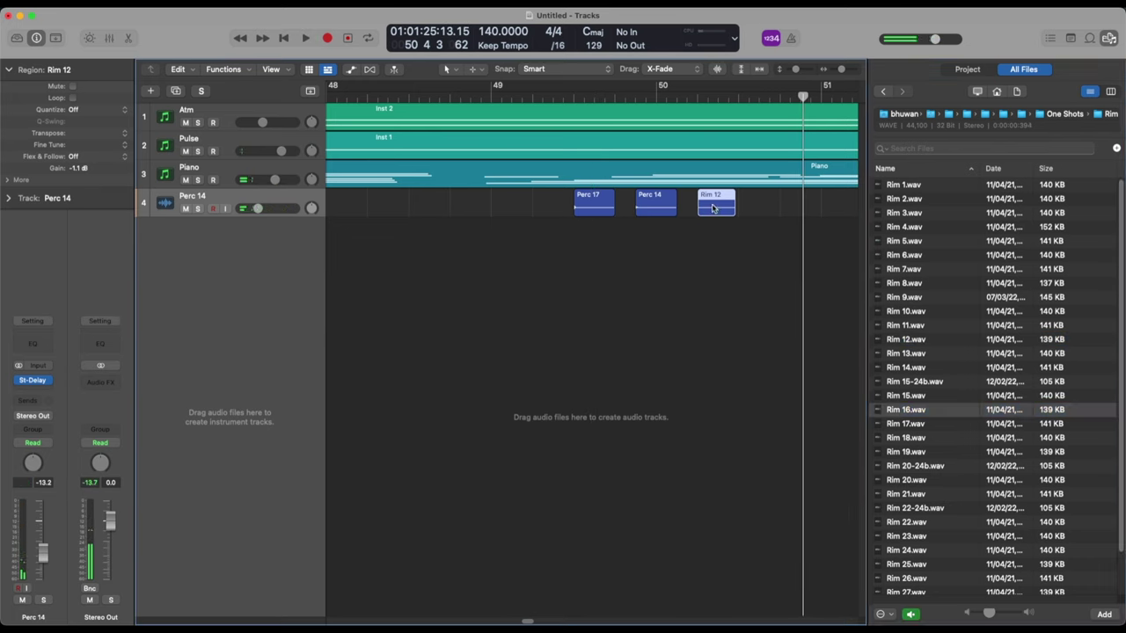
left_click_drag(911, 410, 712, 207)
key("space")
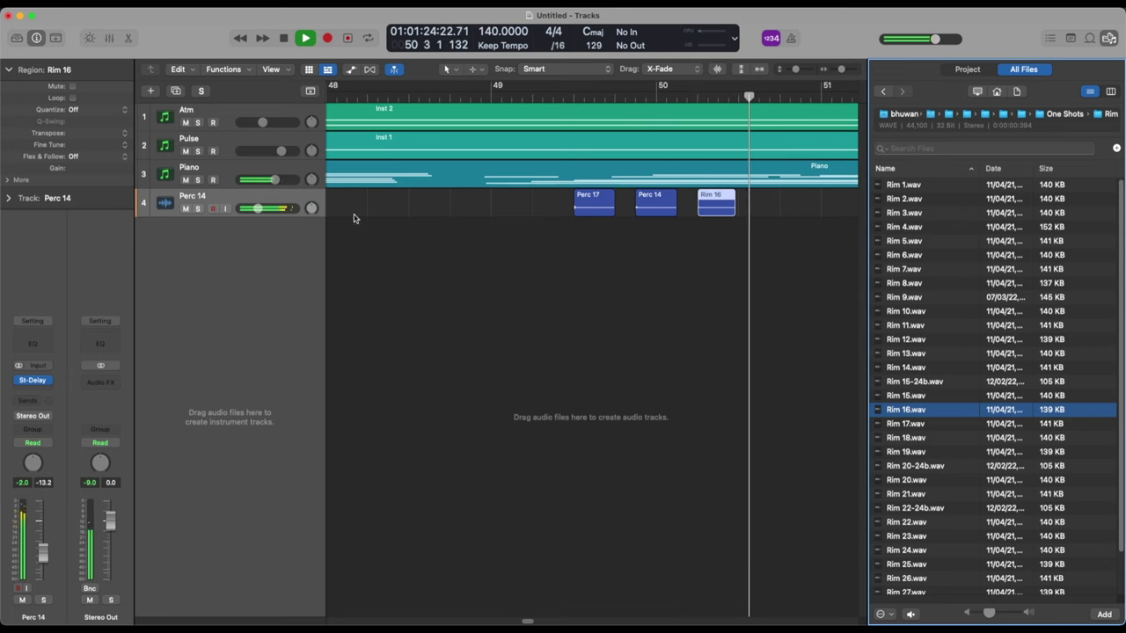
key("space")
Audition further rim one-shots in the Rim folder, including Rim 21, Rim 7 and Rim 2, for the third hit.
left_click(922, 437)
left_click(915, 494)
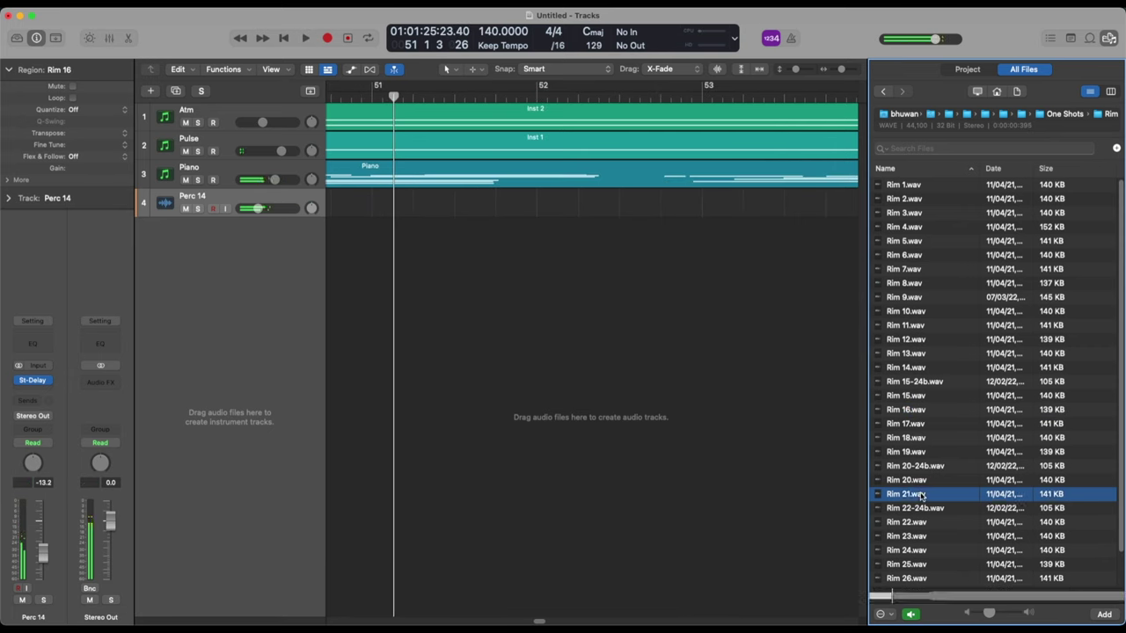
left_click(921, 326)
left_click(918, 283)
left_click(920, 268)
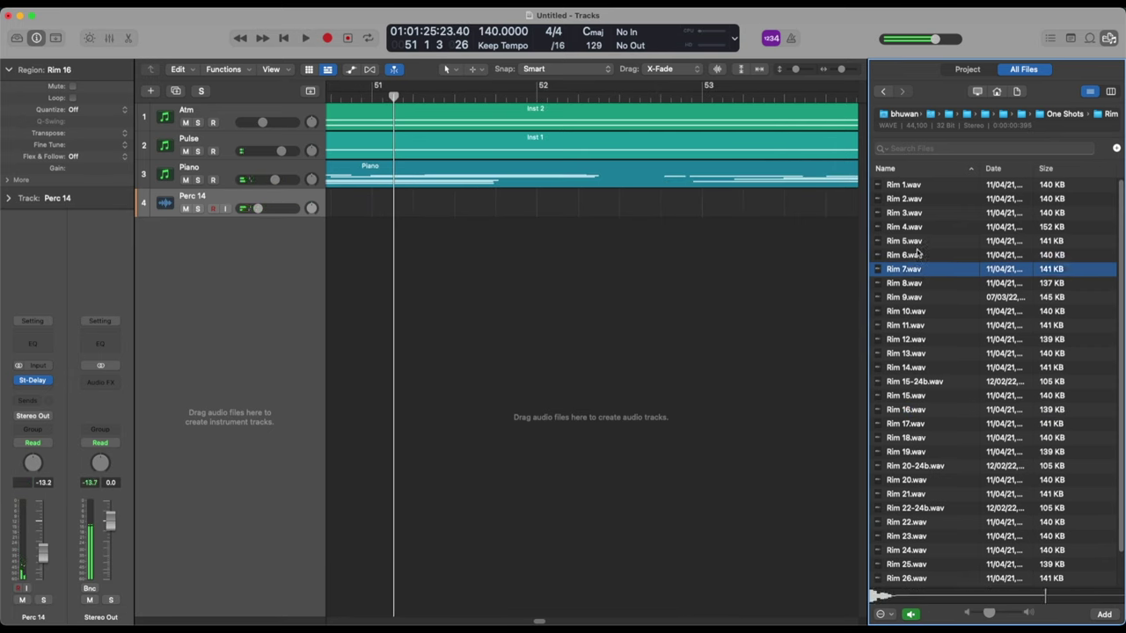
left_click(919, 255)
left_click(920, 241)
left_click(918, 227)
left_click(916, 200)
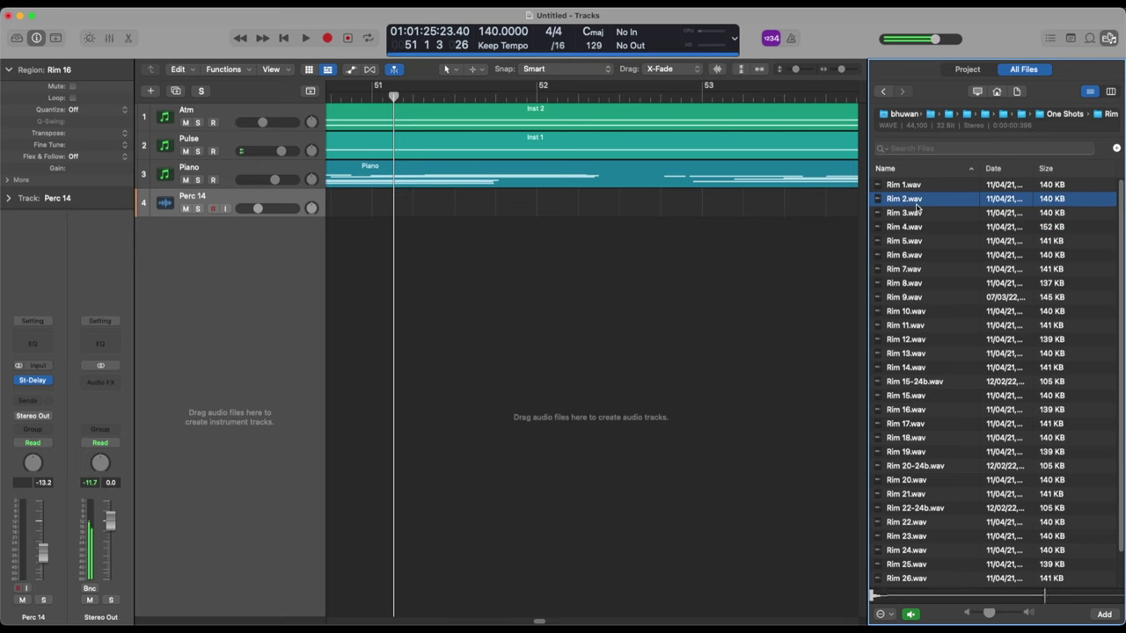
Replace the Rim 16 hit on the Perc 14 track with Rim 2.wav and listen to the three-hit pattern.
scroll(654, 302, "down", 3)
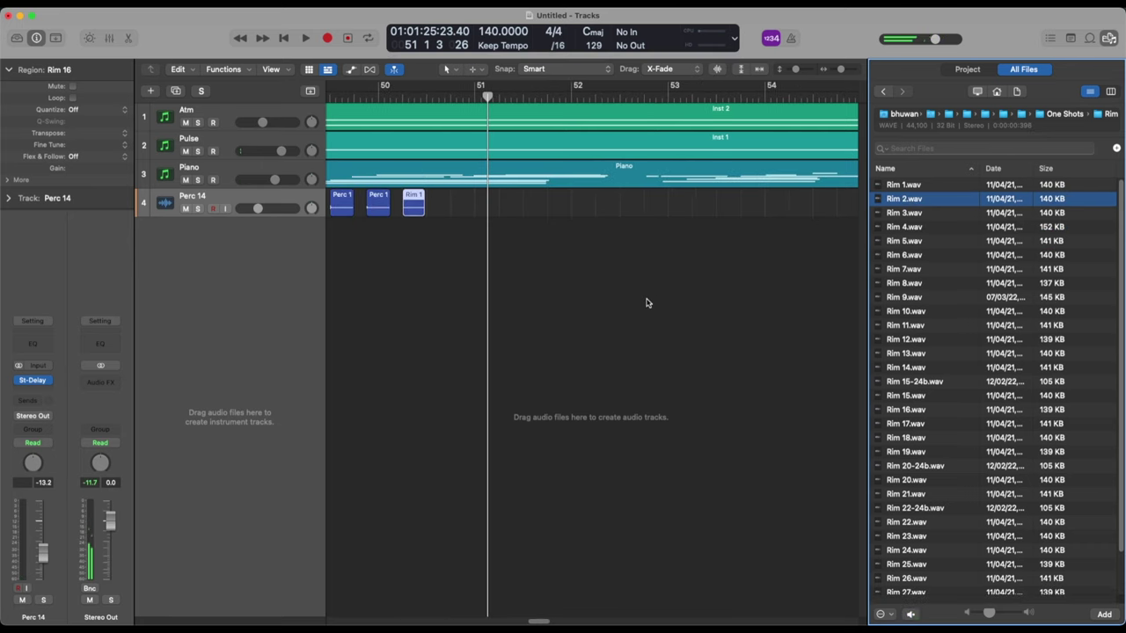
left_click_drag(917, 201, 475, 211)
left_click(475, 210)
key("space")
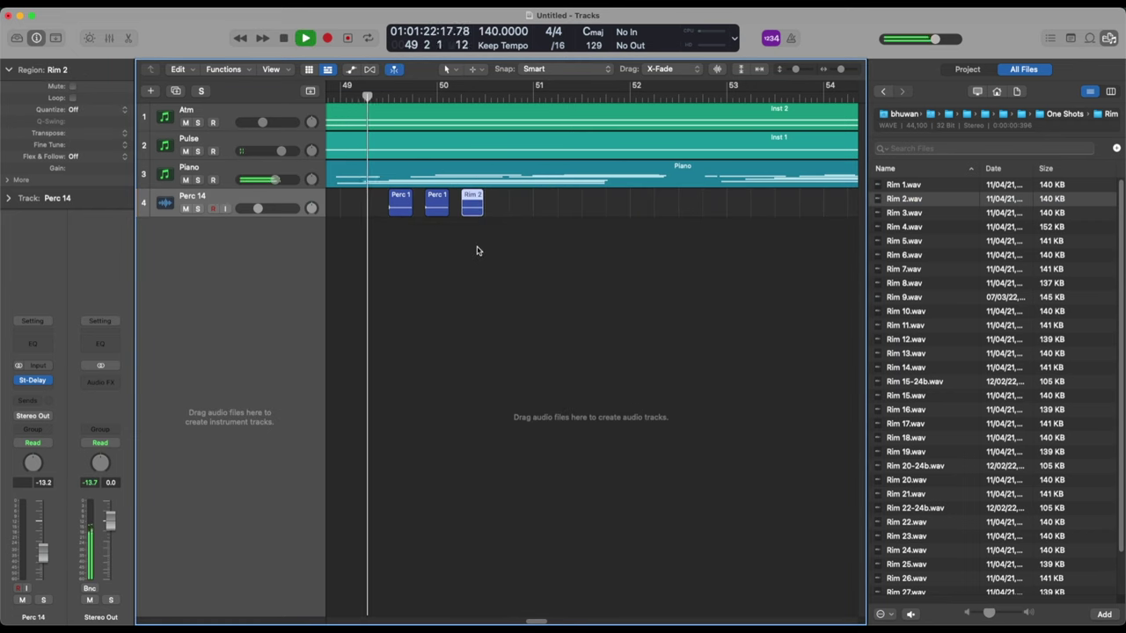
key("cmd+Right")
key("cmd+Down")
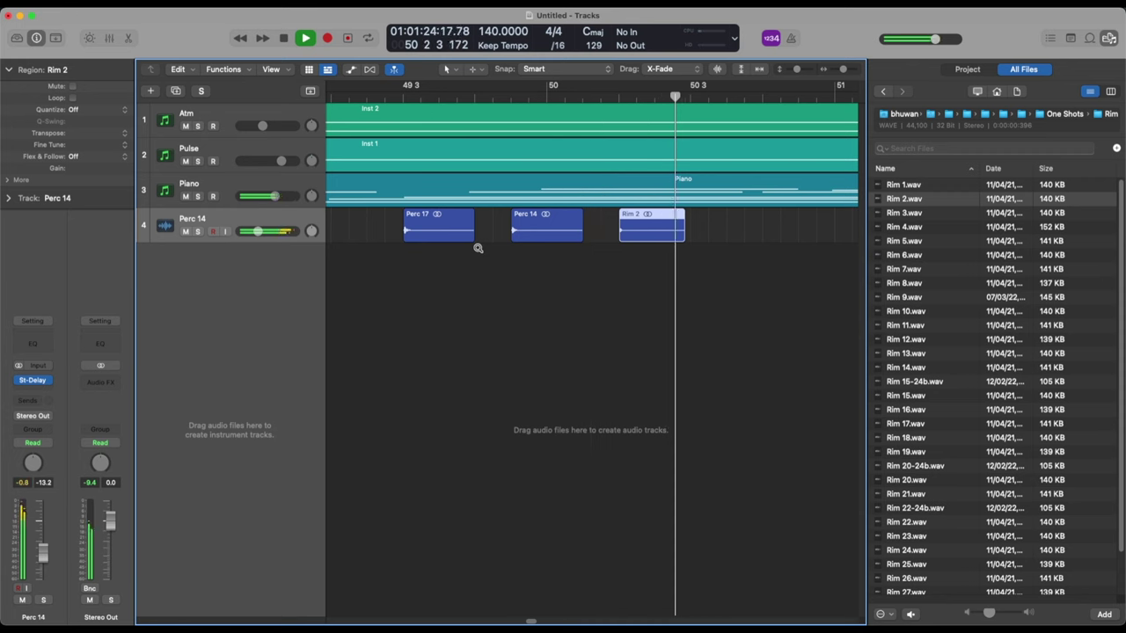
key("super+Left")
key("super+Left")
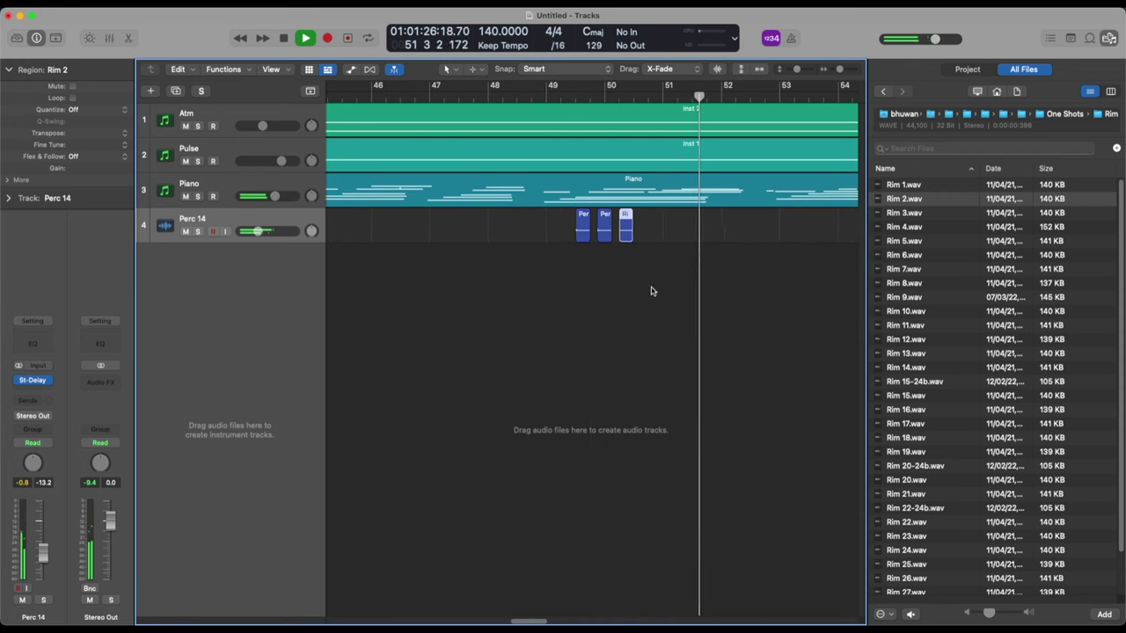
key("space")
Copy the three percussion hits two bars forward, starting at bar 51 beat 3, and listen to both groups.
left_click_drag(699, 287, 698, 236)
key("space")
key("super+Left")
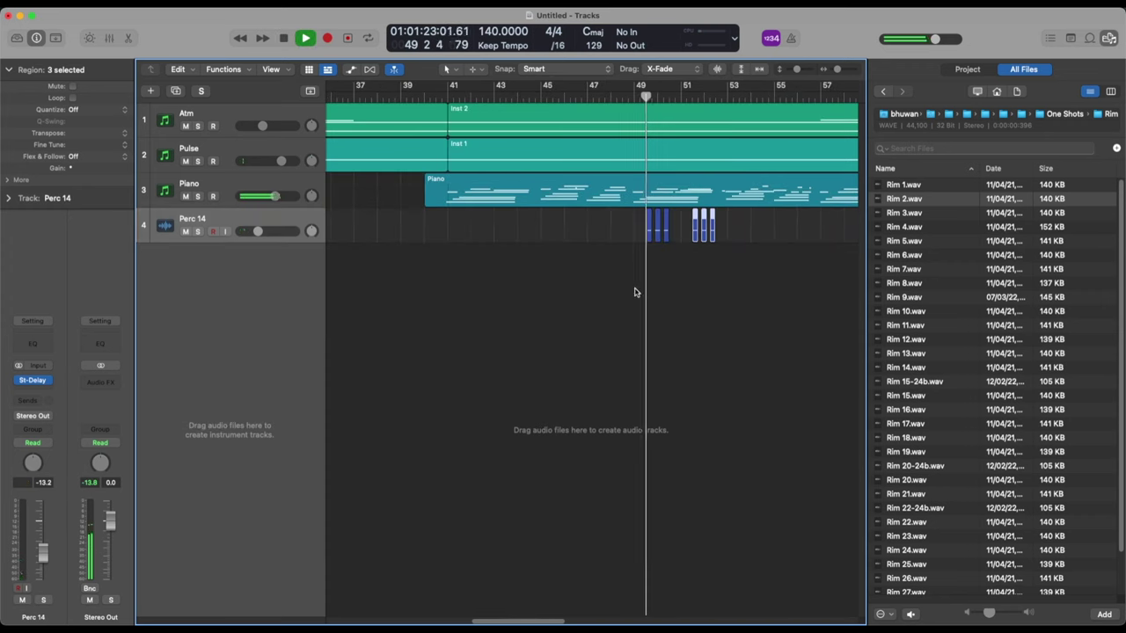
key("super+Up")
key("super+Up")
scroll(727, 200, "left", 5)
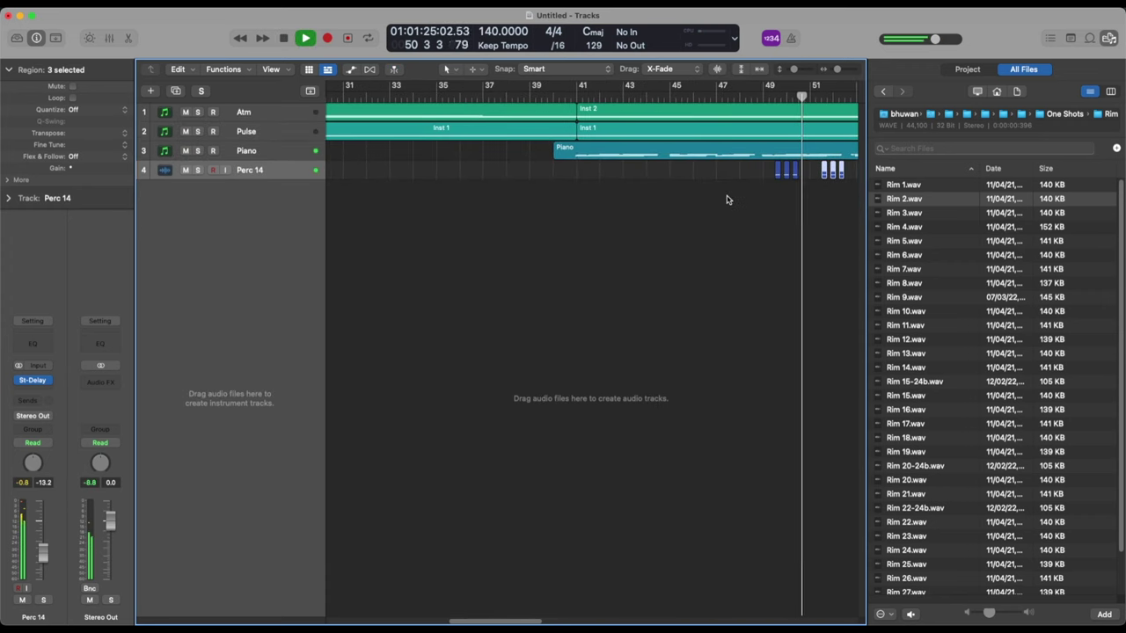
scroll(731, 197, "right", 5)
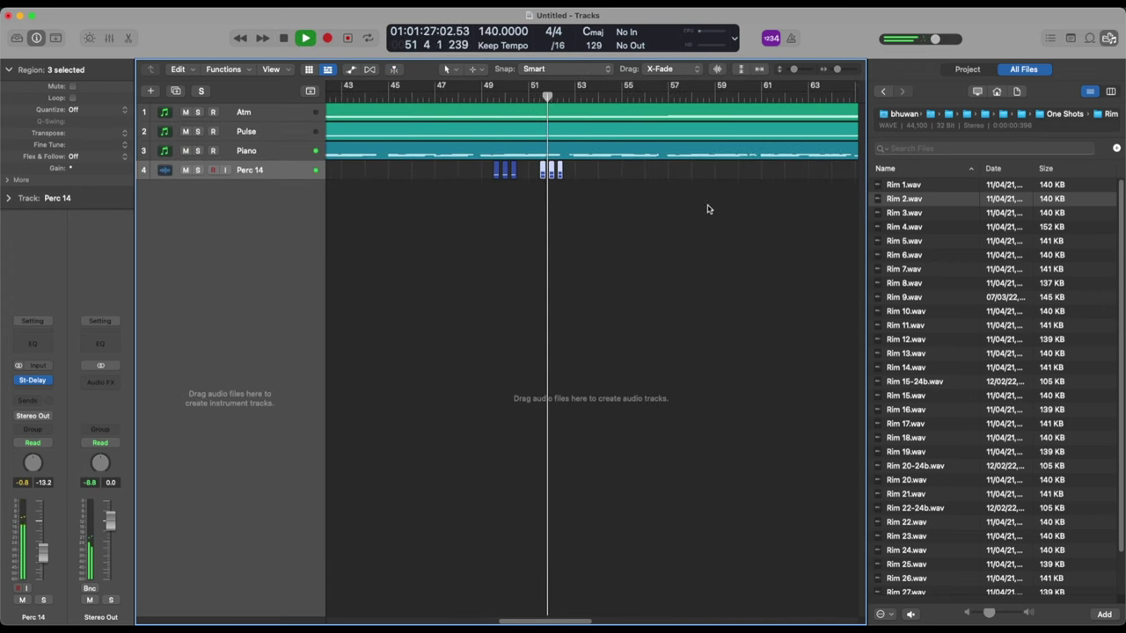
key("super+Right")
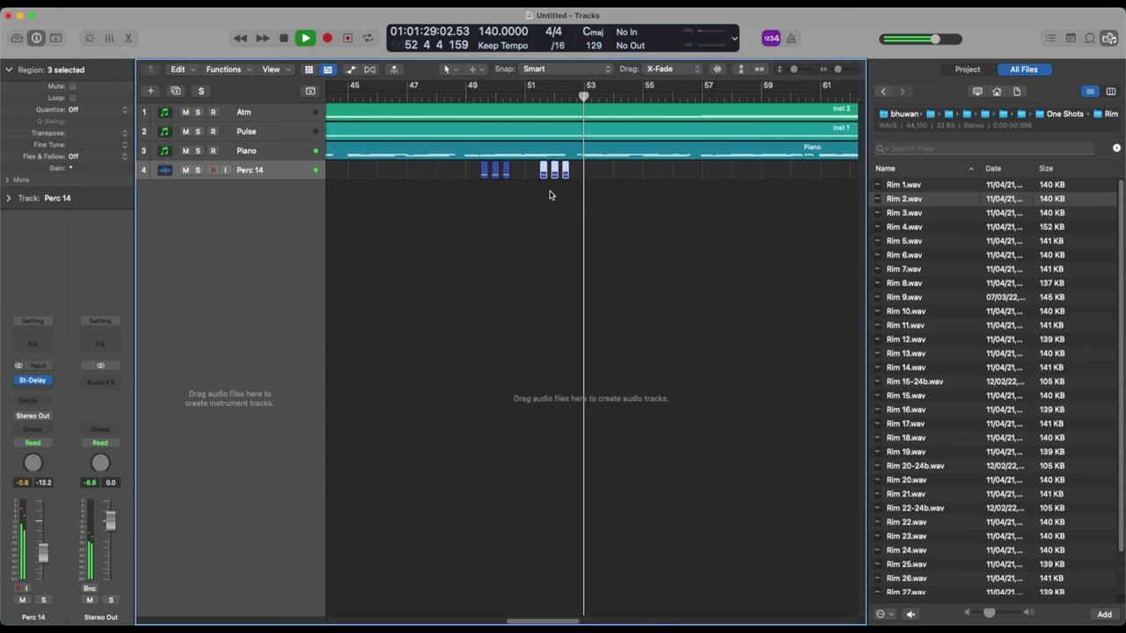
key("comma")
key("comma")
key("comma")
key("comma")
Open the Piano region in the Piano Roll and trim the start of its early F3 note to bar 53.
left_click(526, 149)
key("space")
double_click(526, 148)
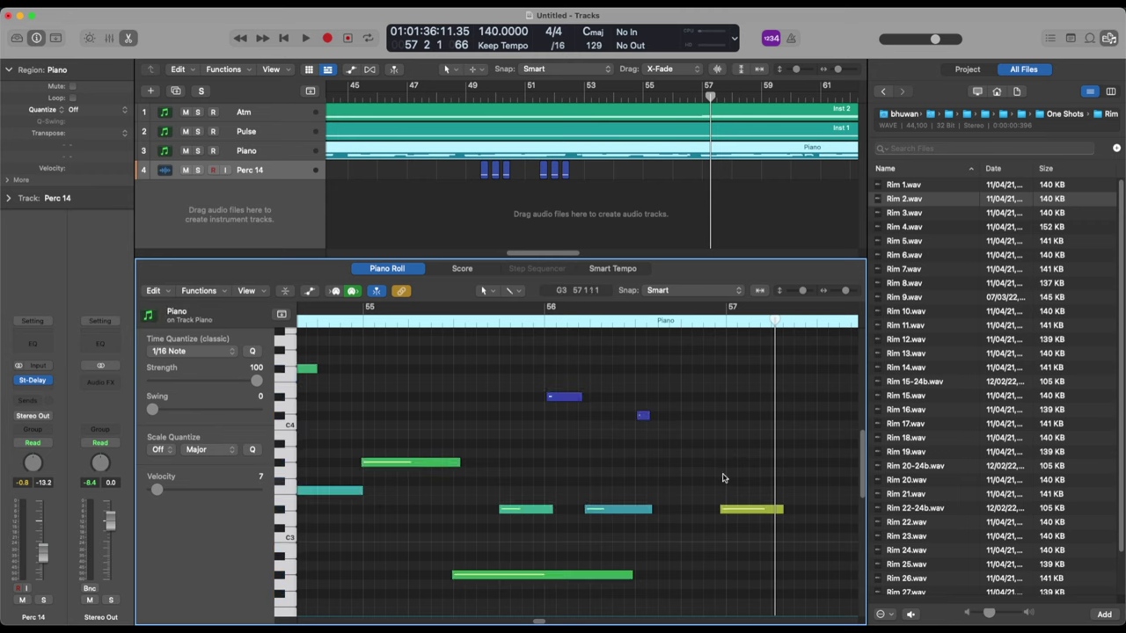
key("space")
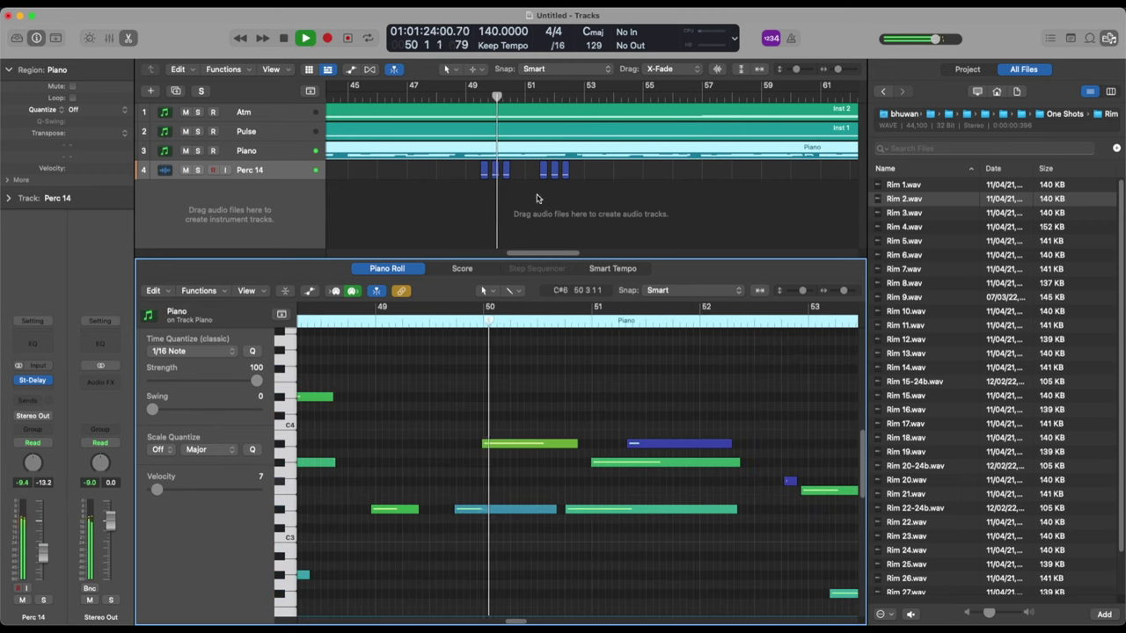
left_click(540, 194)
scroll(689, 463, "right", 3)
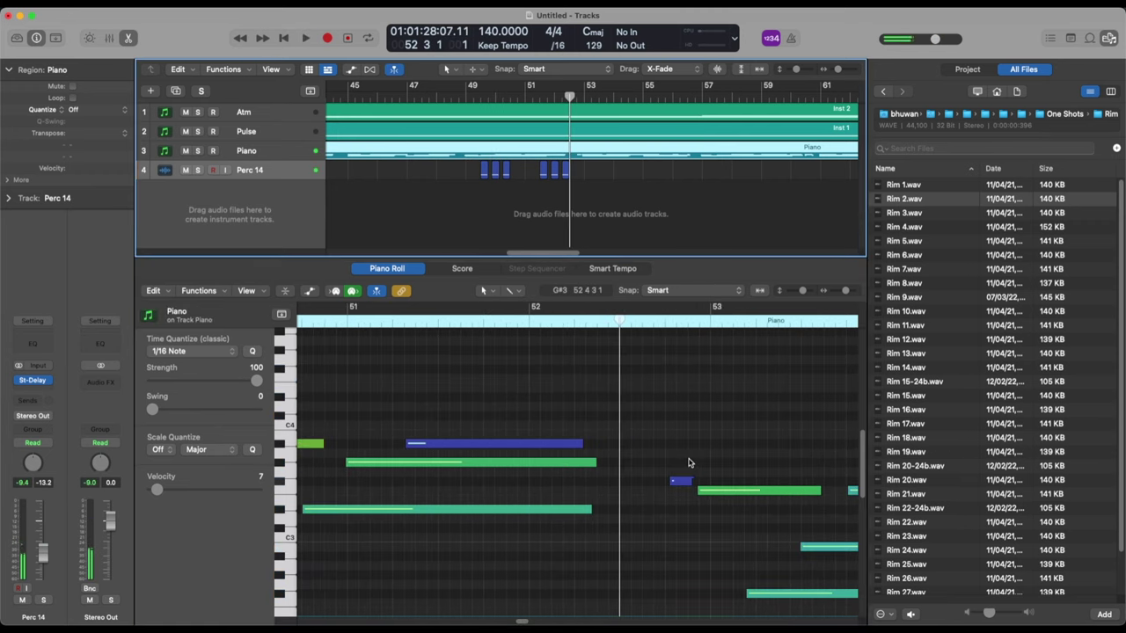
left_click_drag(701, 495, 706, 500)
key("space")
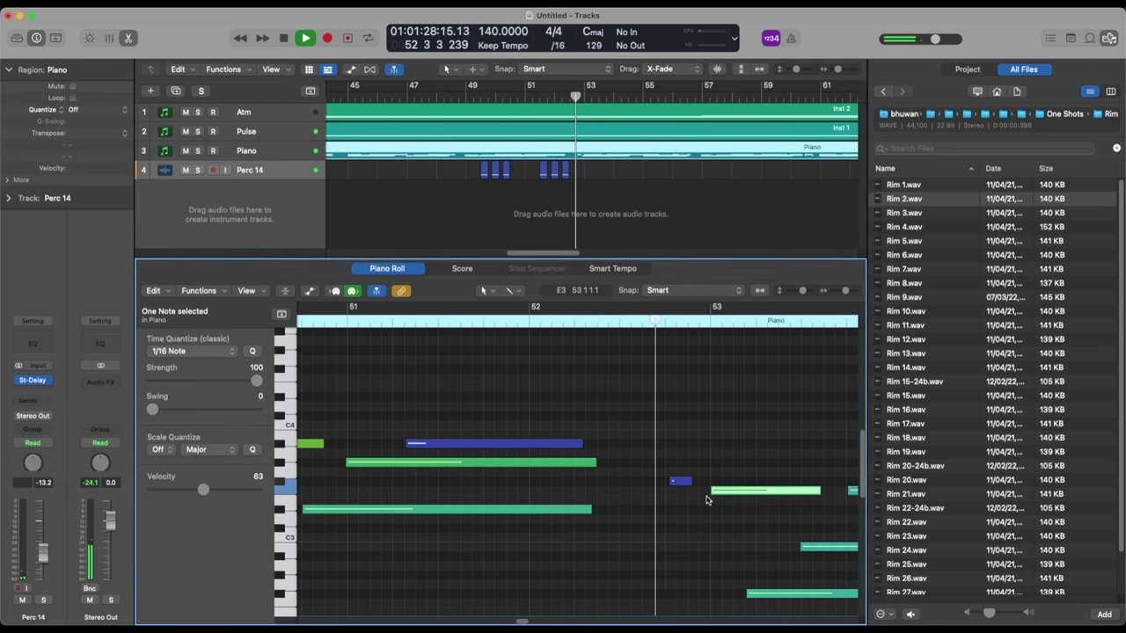
key("space")
Align the start of the low B1 piano note with bar 53 and nudge the F#2 note's start to about beat 2.
scroll(686, 519, "down", 5)
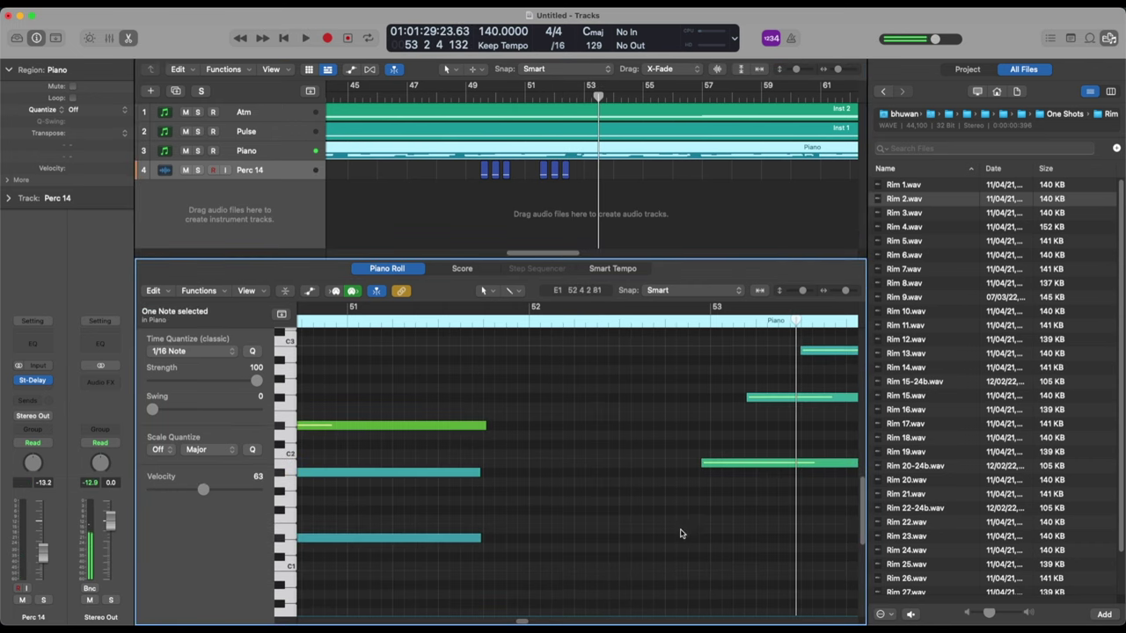
left_click_drag(705, 471, 713, 469)
key("space")
scroll(692, 583, "down", 3)
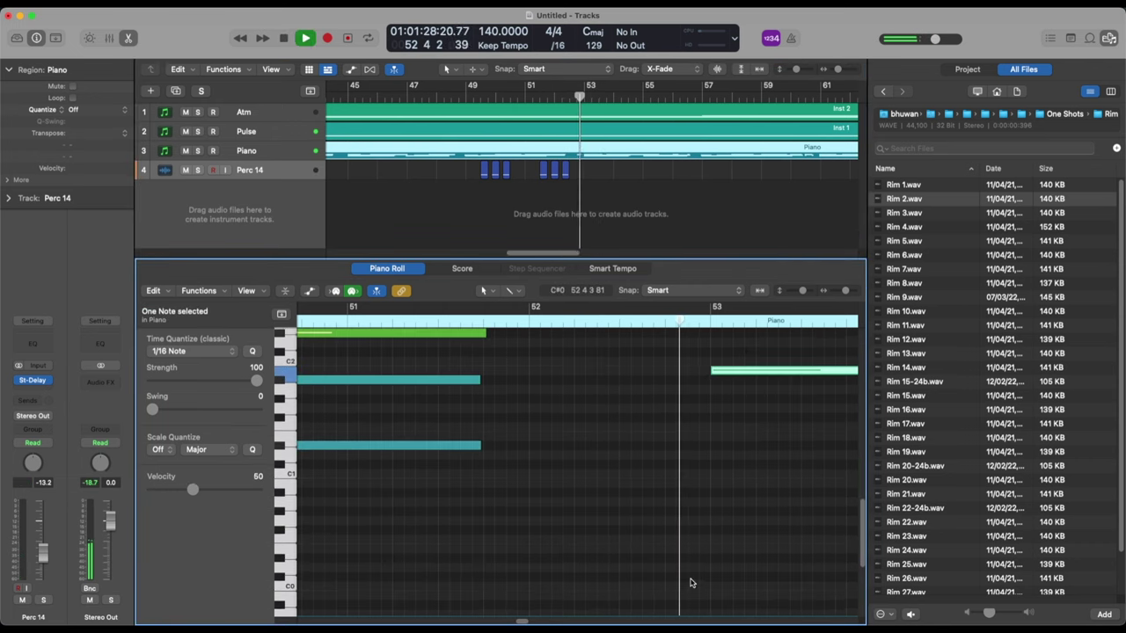
scroll(691, 583, "up", 3)
key("super+Left")
key("super+Left")
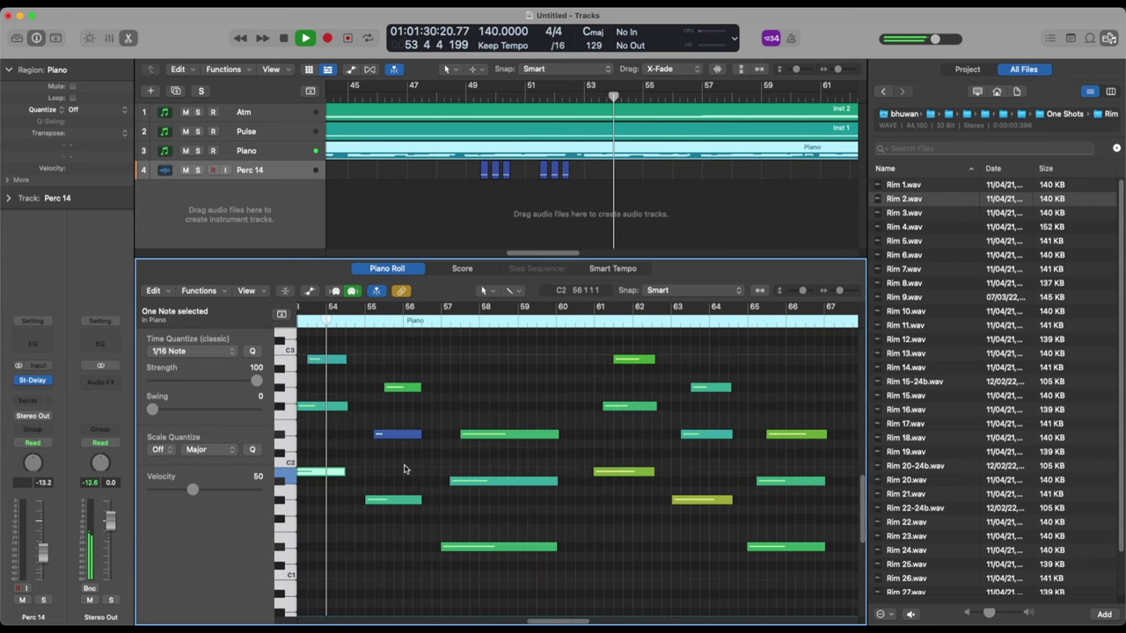
left_click_drag(485, 407, 487, 407)
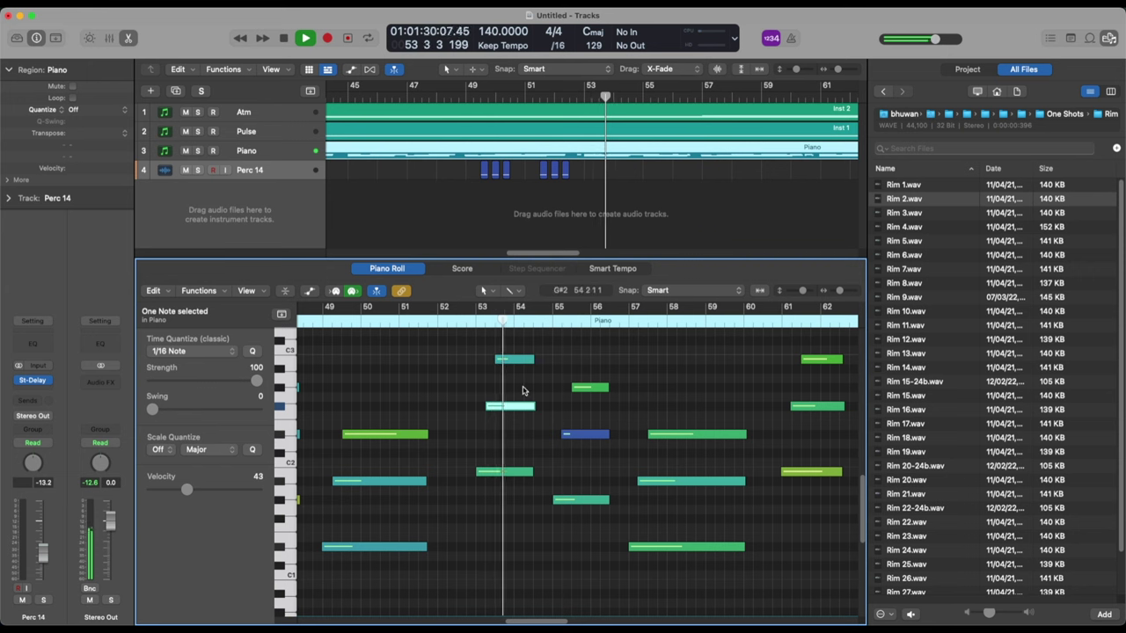
Select bars 49 to 53 of the Perc 14 track as a marquee section and repeat it twice.
left_click_drag(584, 172, 465, 172)
key("super+r")
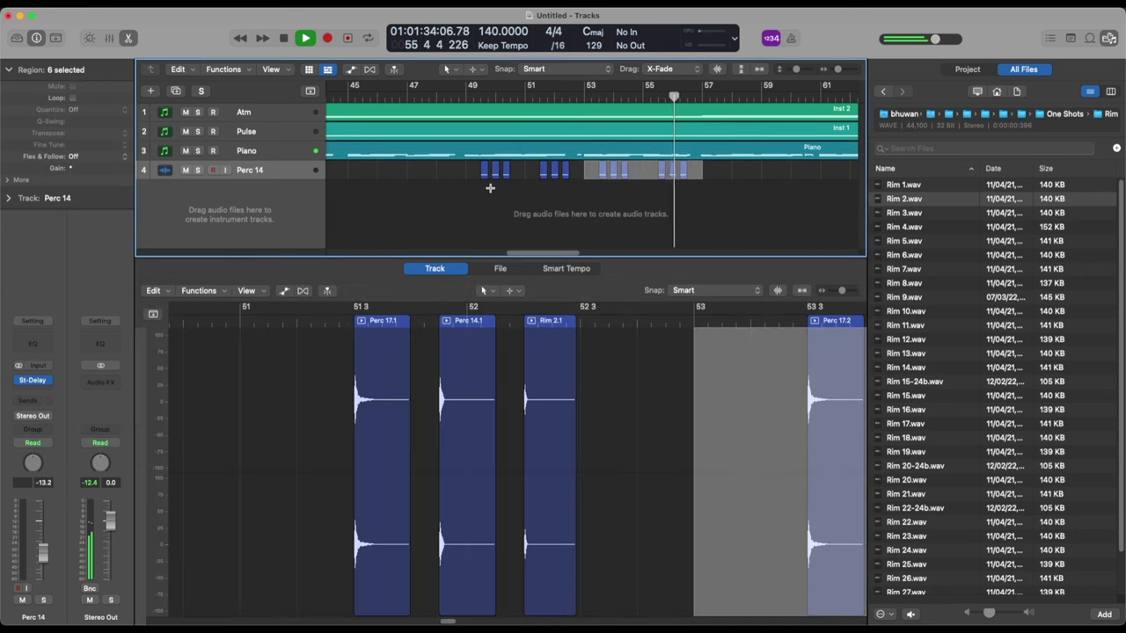
key("super+r")
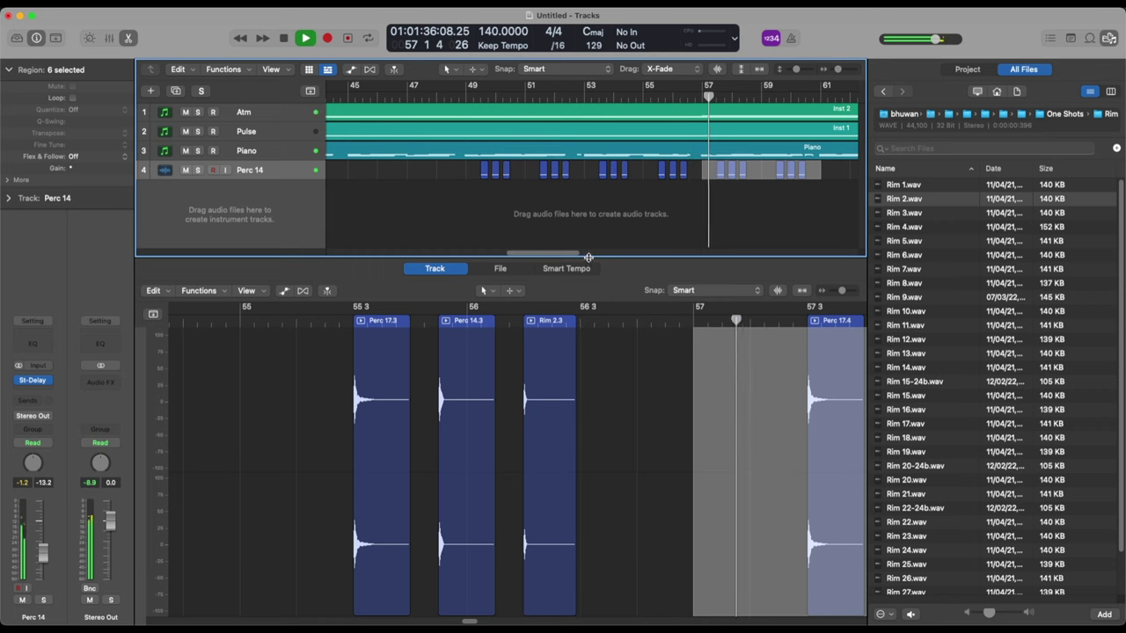
Hide the editor, select bars 49 to 61 of the Perc 14 track, and repeat that section from bar 61.
key("e")
key("z")
key("z")
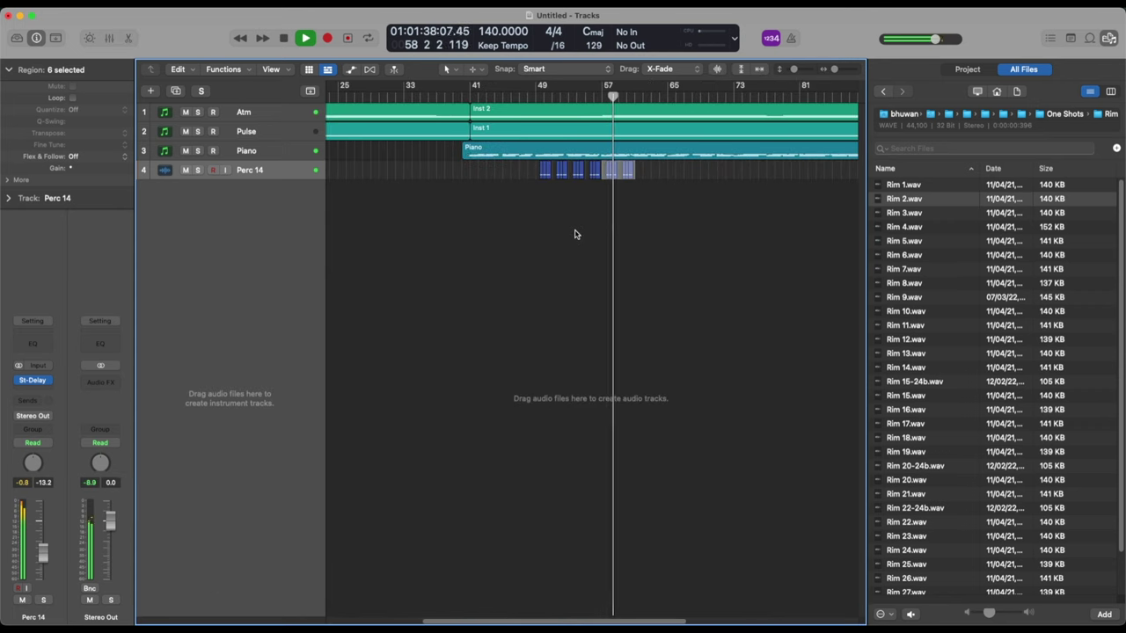
key("super+Left")
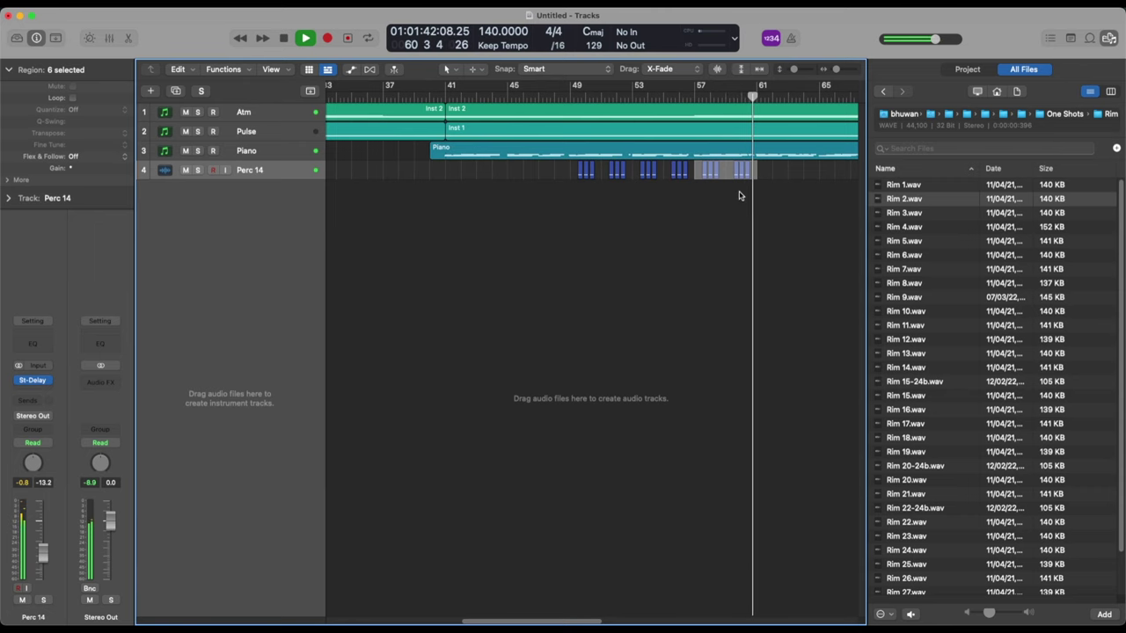
left_click_drag(757, 174, 570, 172)
left_click(615, 171)
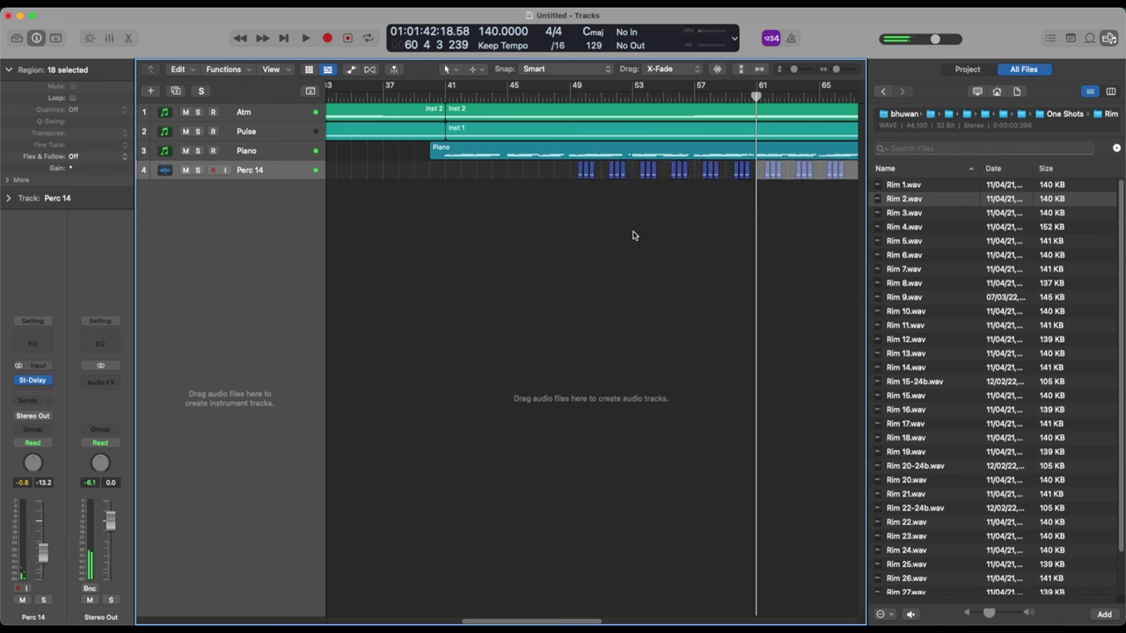
Fit the whole arrangement in view, start playback from bar 41, and hide the file browser.
key("super+Left")
key("super+Left")
key("space")
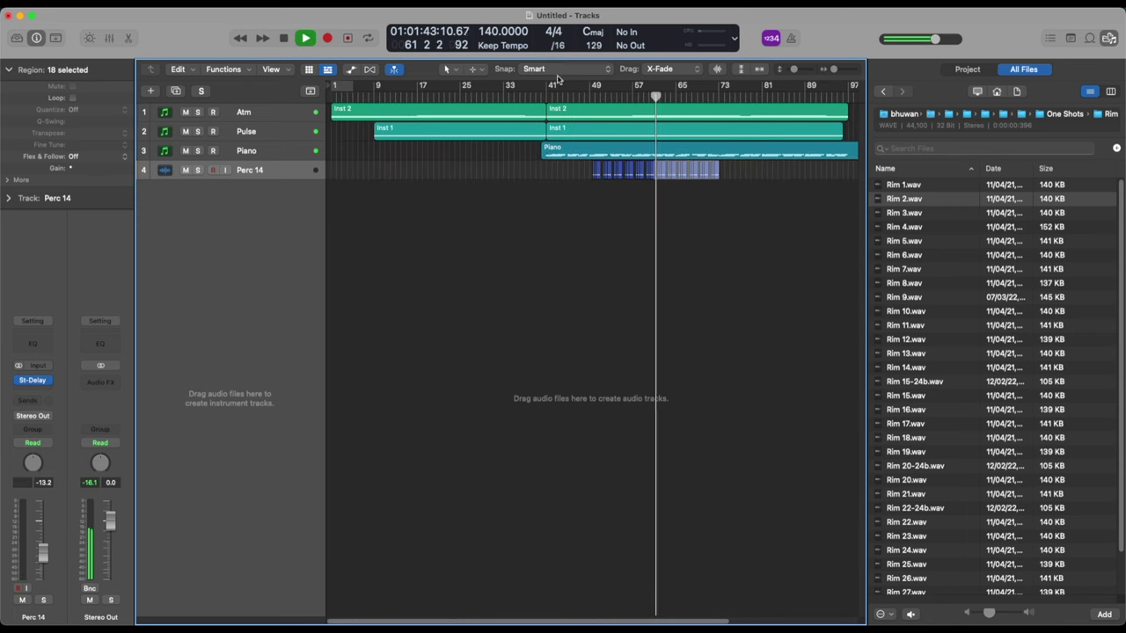
key("space")
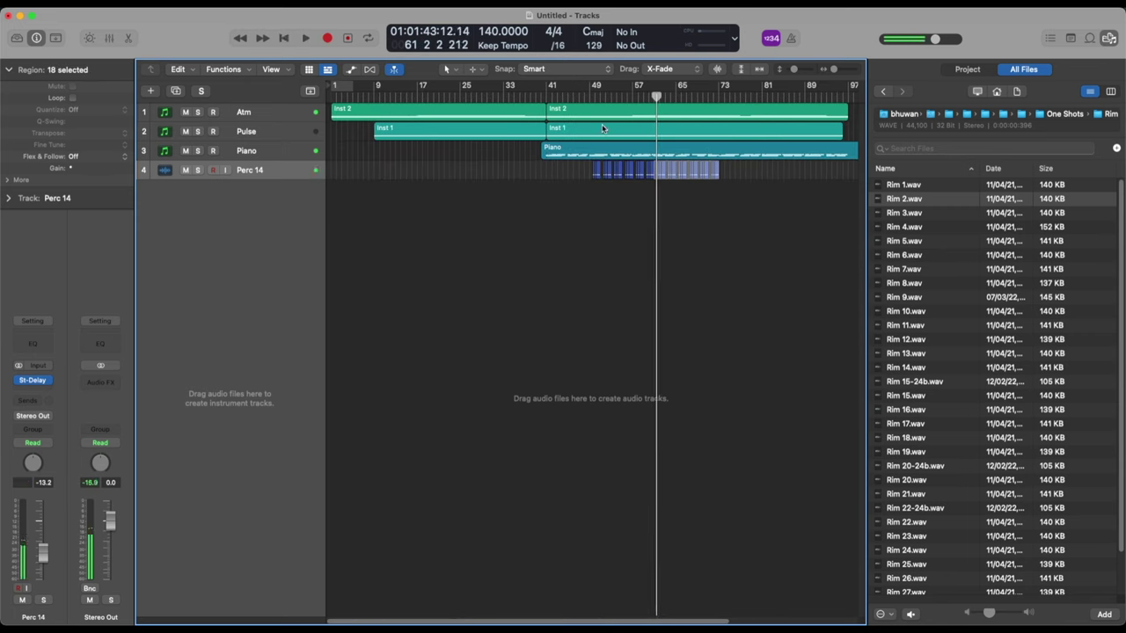
left_click(545, 95)
key("space")
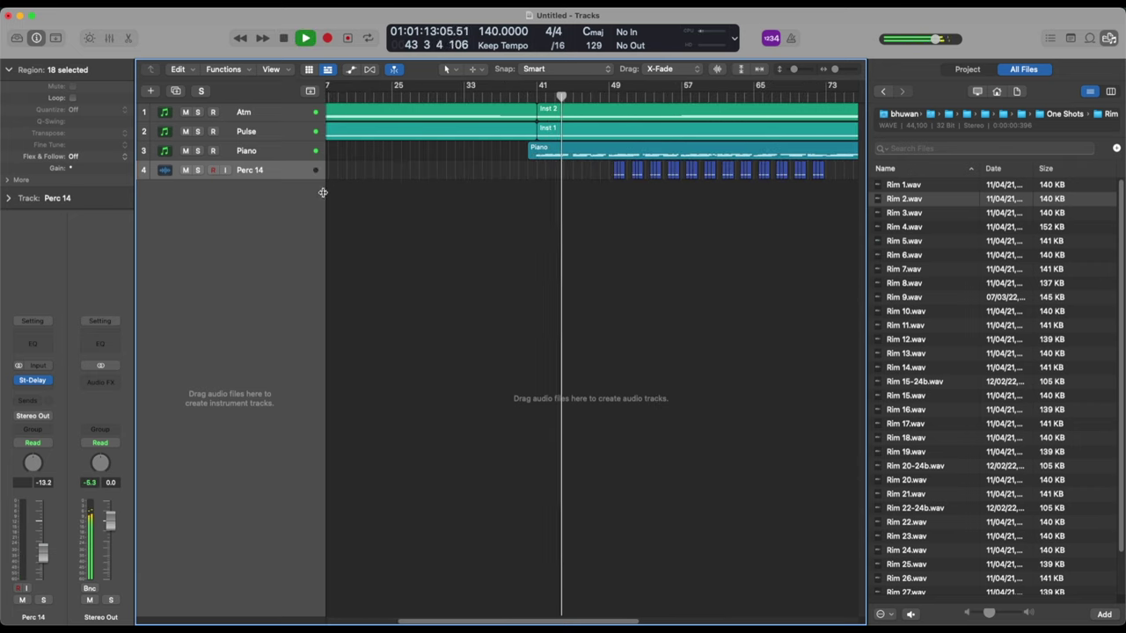
left_click(724, 221, "ctrl+alt")
left_click(1109, 38)
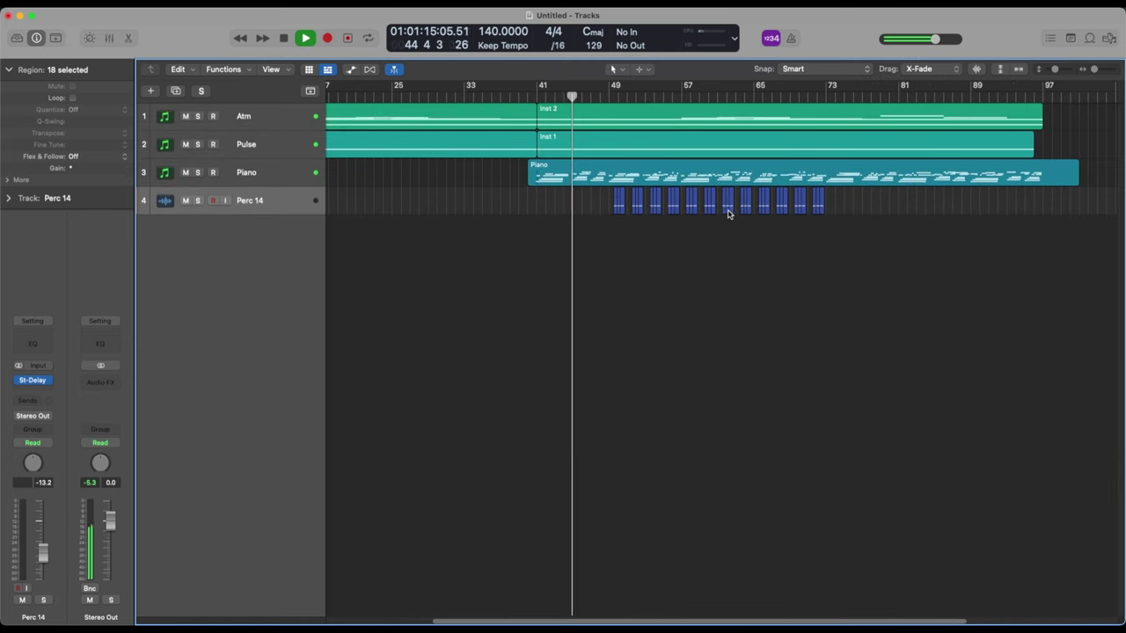
Open the Piano region in the Piano Roll and trim the bar 45 F#2 note's start to beat 2 and the B2 note's to beat 3.
left_click(727, 213, "ctrl+alt")
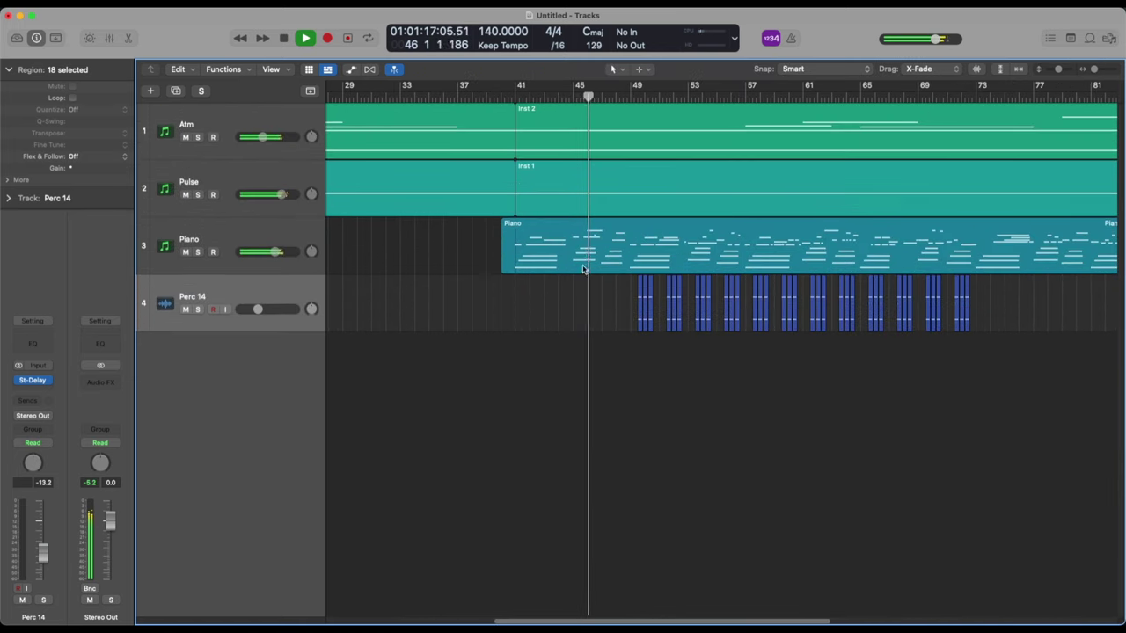
double_click(724, 211)
left_click(577, 465, "ctrl+alt")
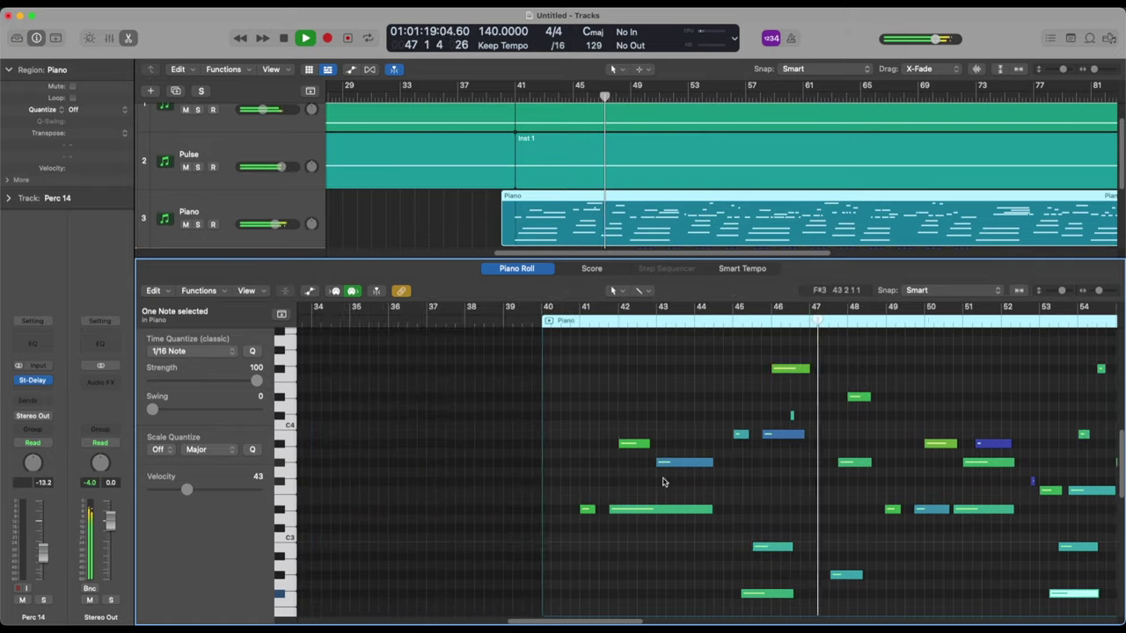
scroll(540, 475, "down", 5)
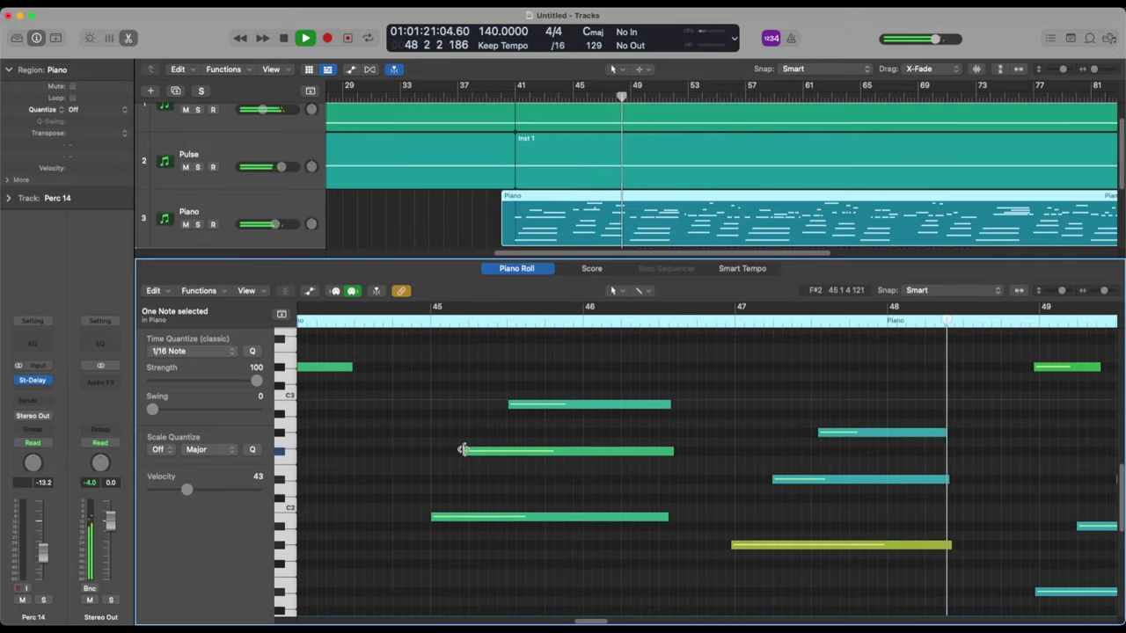
left_click_drag(463, 451, 469, 451)
left_click(510, 405)
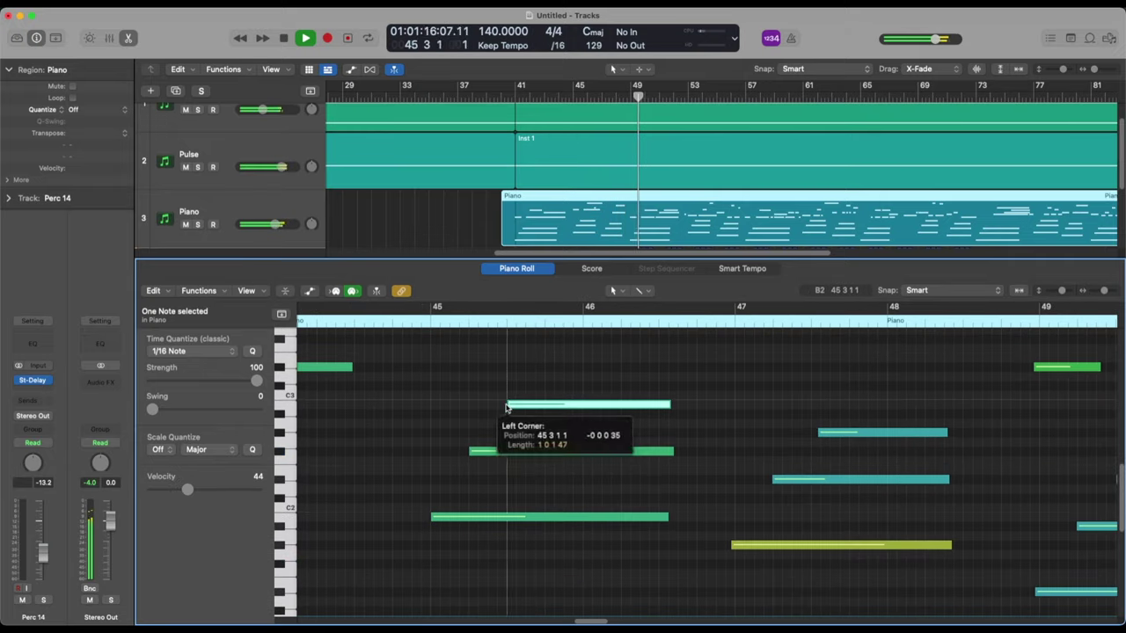
Tighten the G#2 note in bar 47, and align the starts of the bar 55 D#2 and bar 57 A#1 notes with beat 2.
key("super+Left")
key("super+Left")
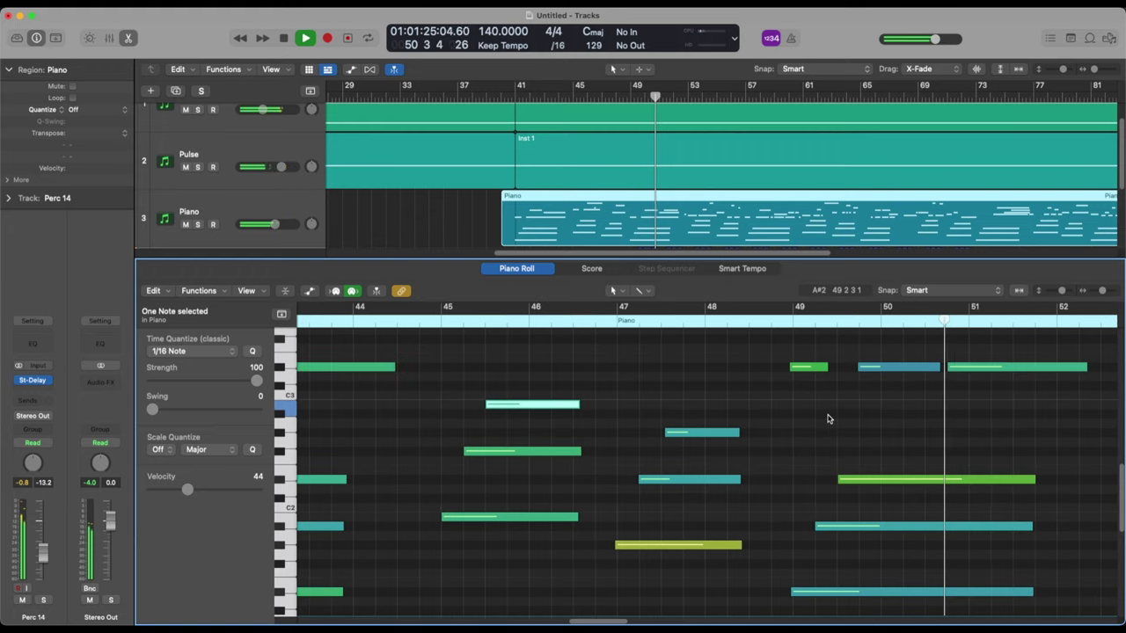
left_click(665, 432)
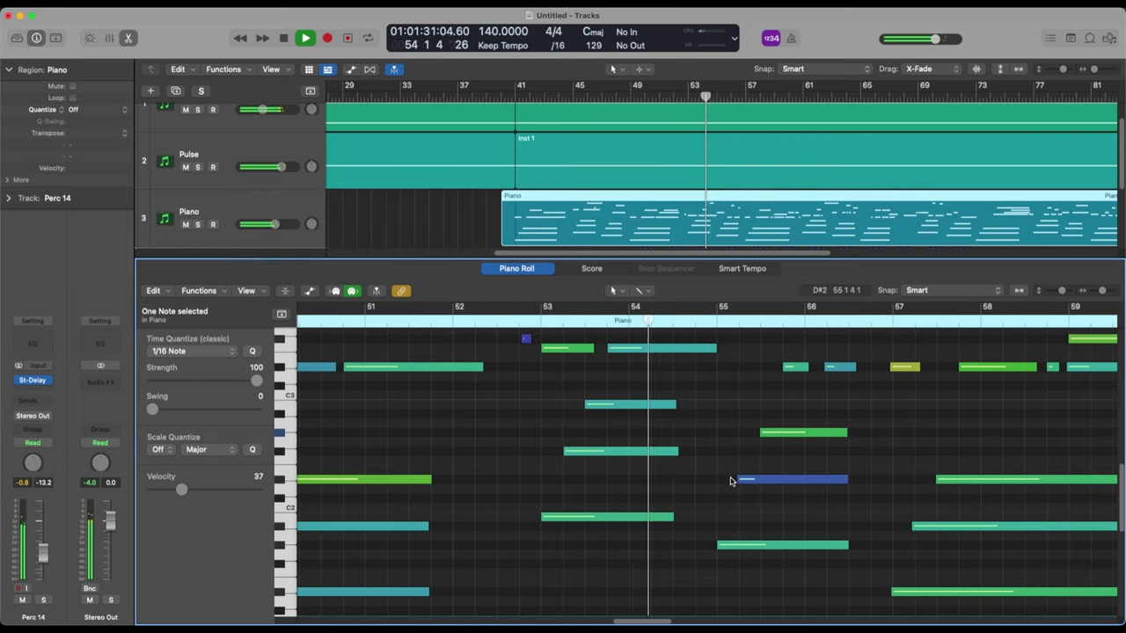
left_click(740, 480)
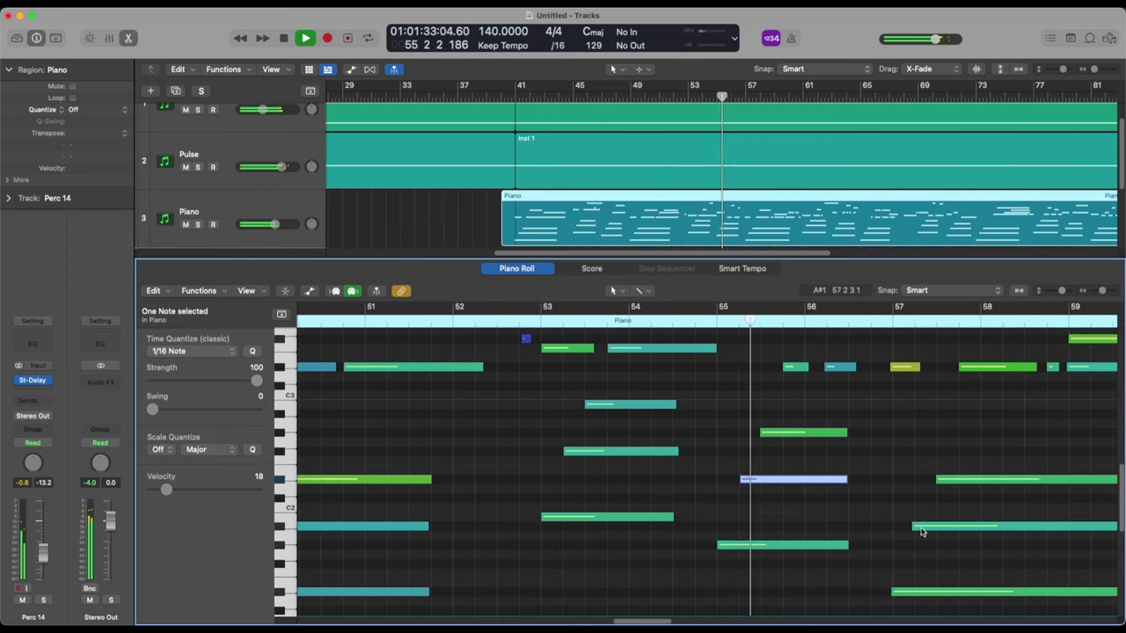
left_click(913, 527)
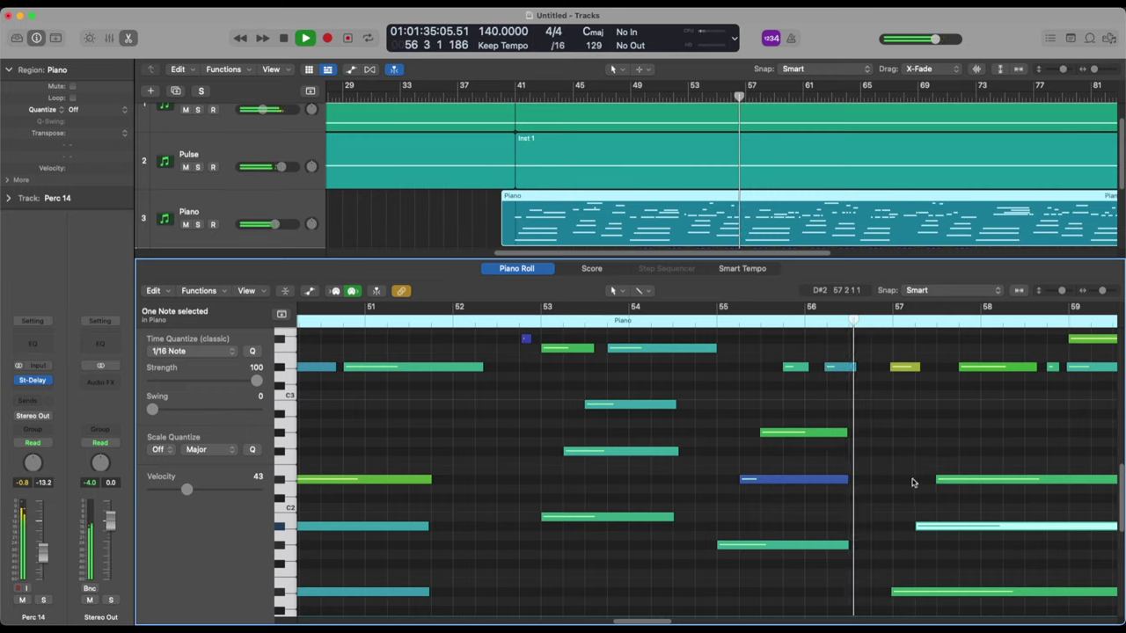
Align the starts of the B1 and F3 piano notes with bar 61 and the F#2 note's start with beat 2.
scroll(913, 483, "right", 6)
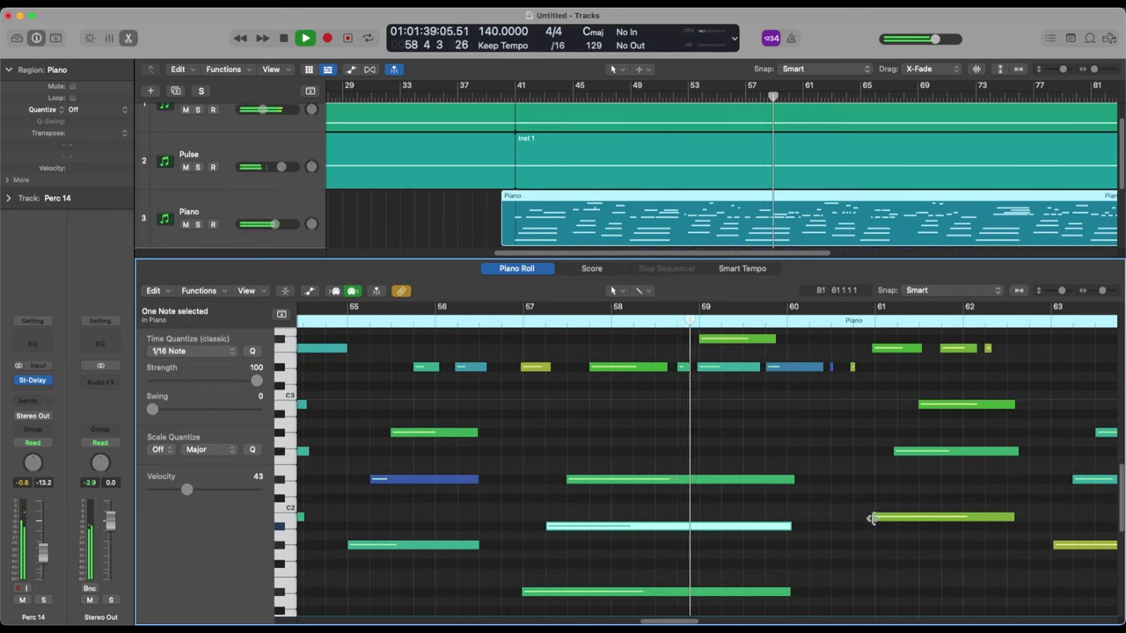
left_click_drag(871, 518, 877, 518)
left_click_drag(873, 348, 876, 348)
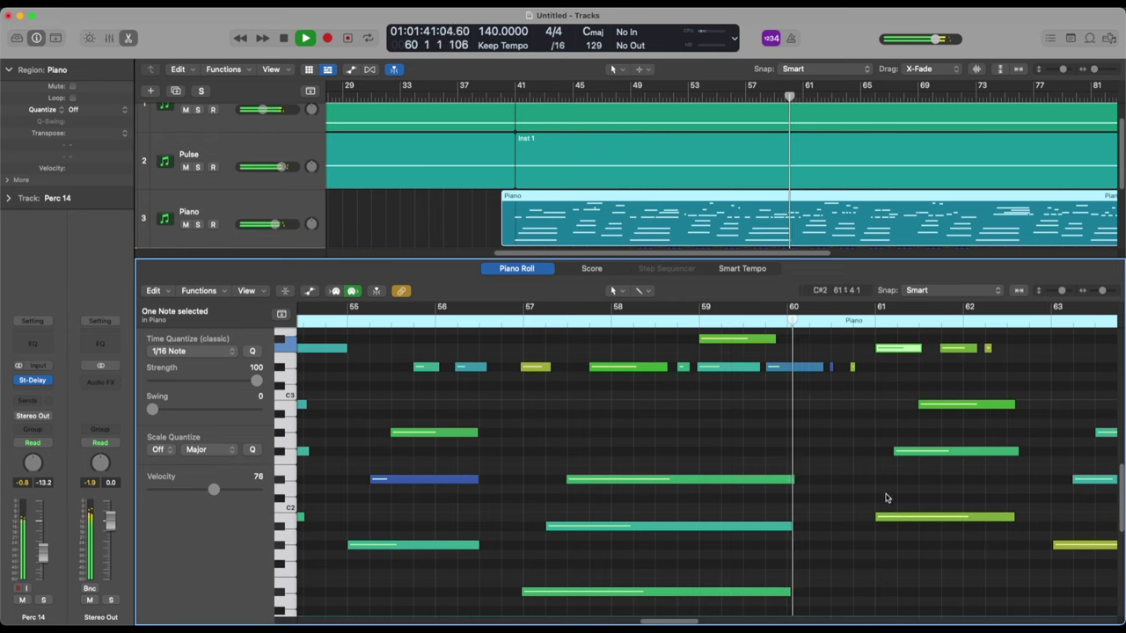
scroll(880, 495, "right", 4)
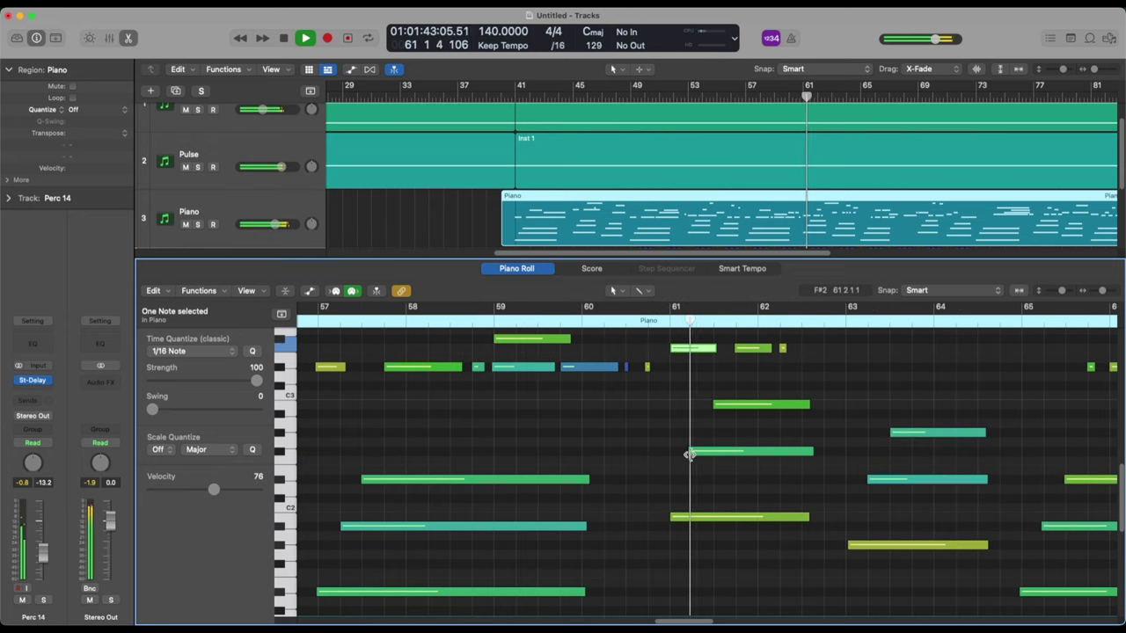
left_click_drag(690, 454, 693, 454)
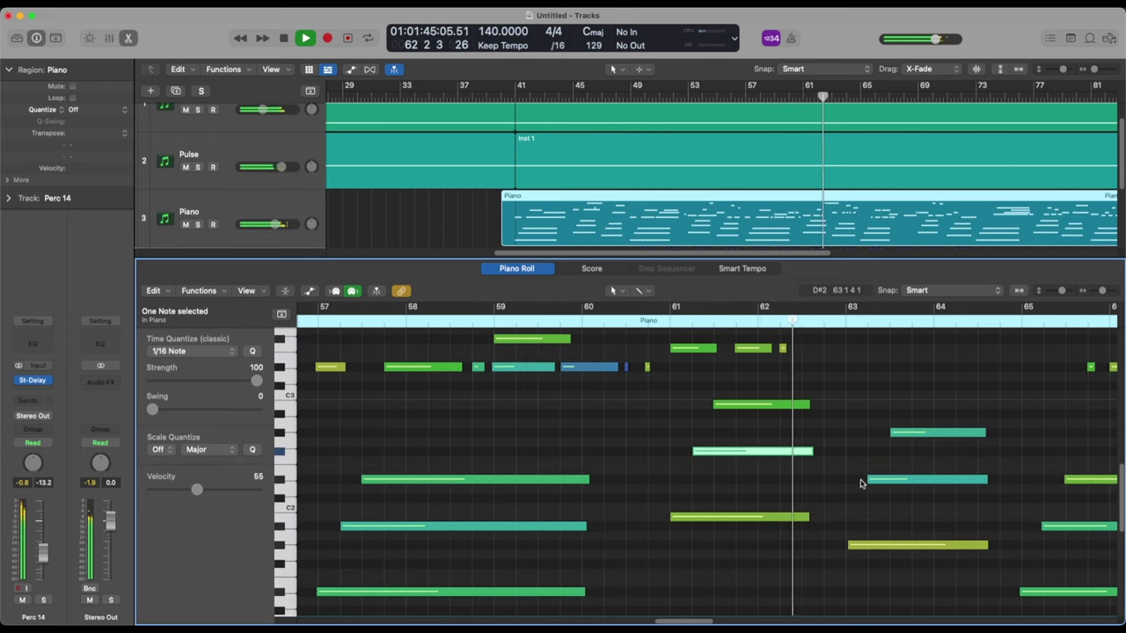
Hide the Piano Roll and set the track volumes to -11.4 dB for Perc 14 and -5.1 dB for Piano.
left_click(918, 495, "ctrl+alt")
left_click(914, 498, "ctrl+alt")
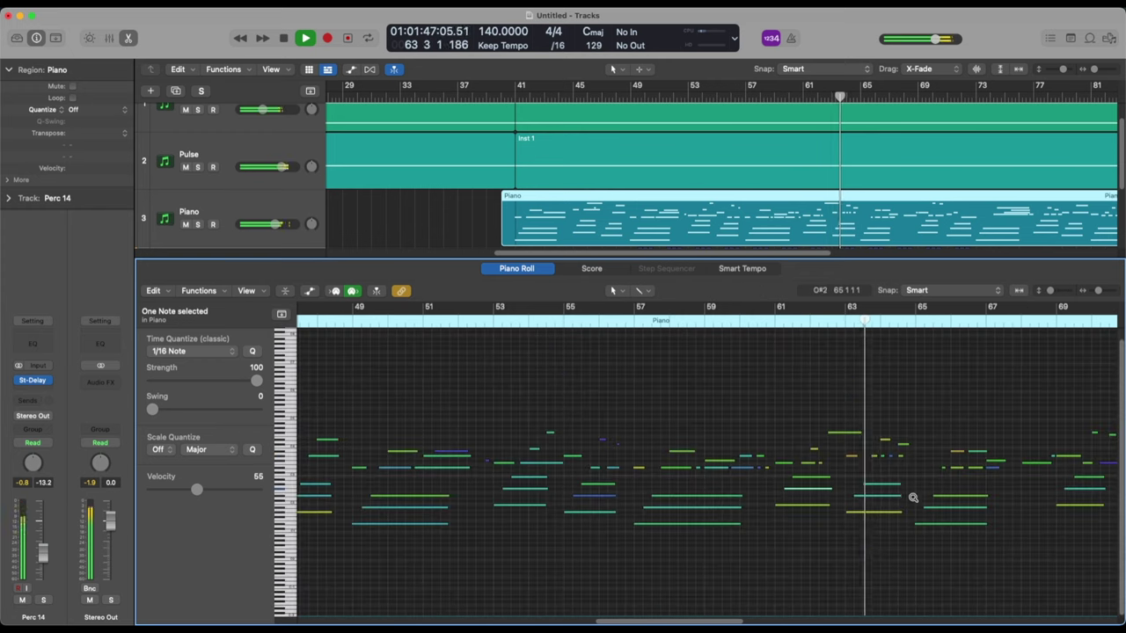
key("p")
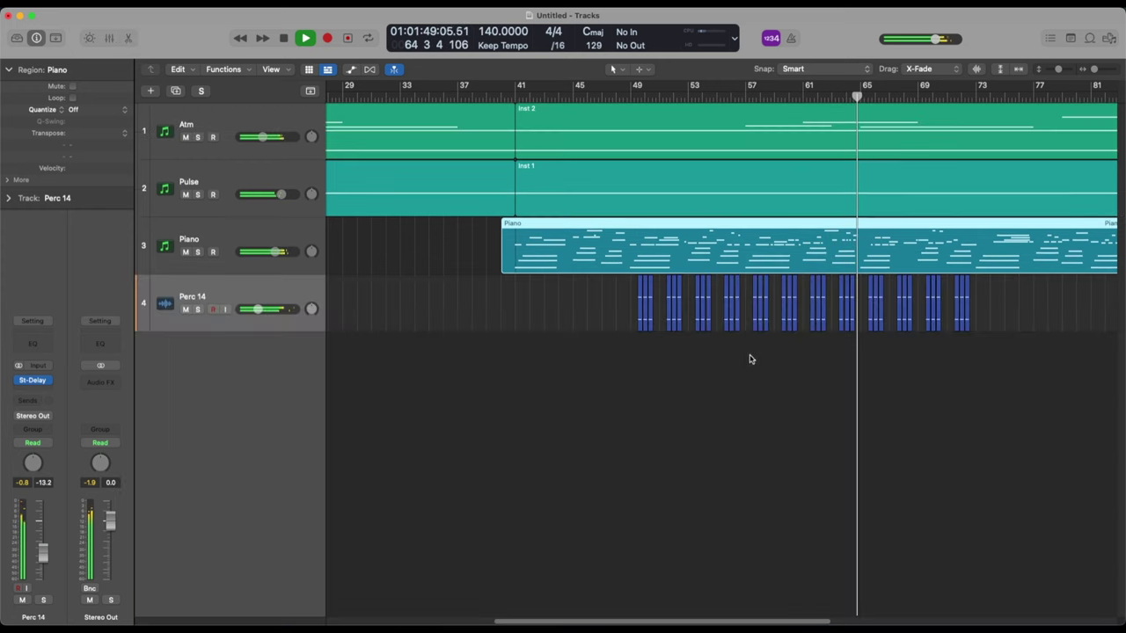
key("super+Left")
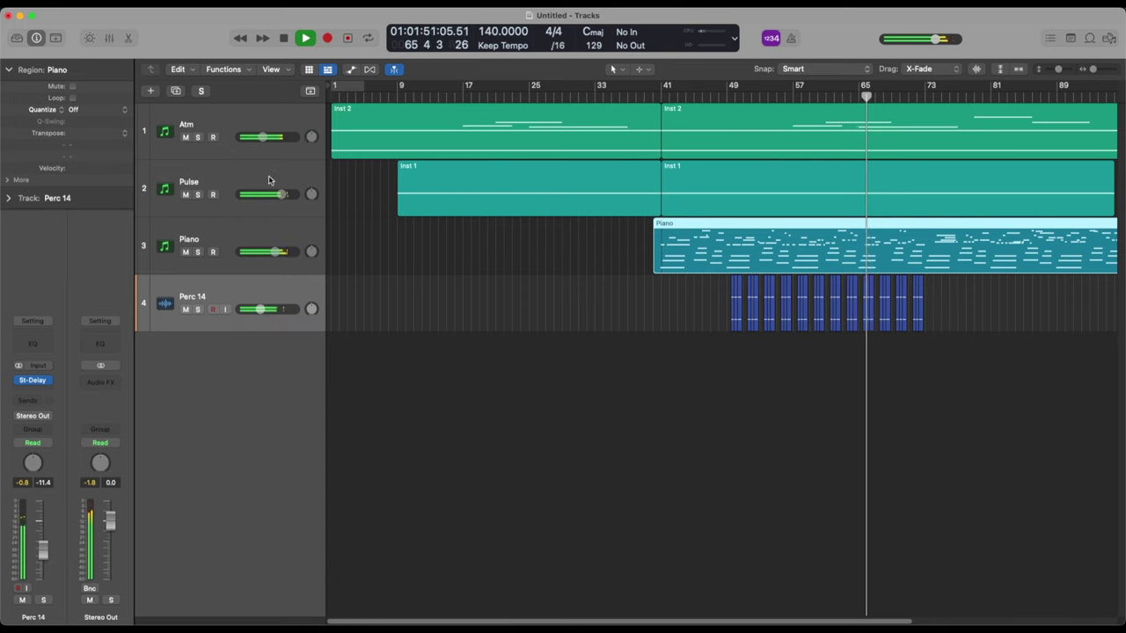
left_click_drag(275, 253, 268, 252)
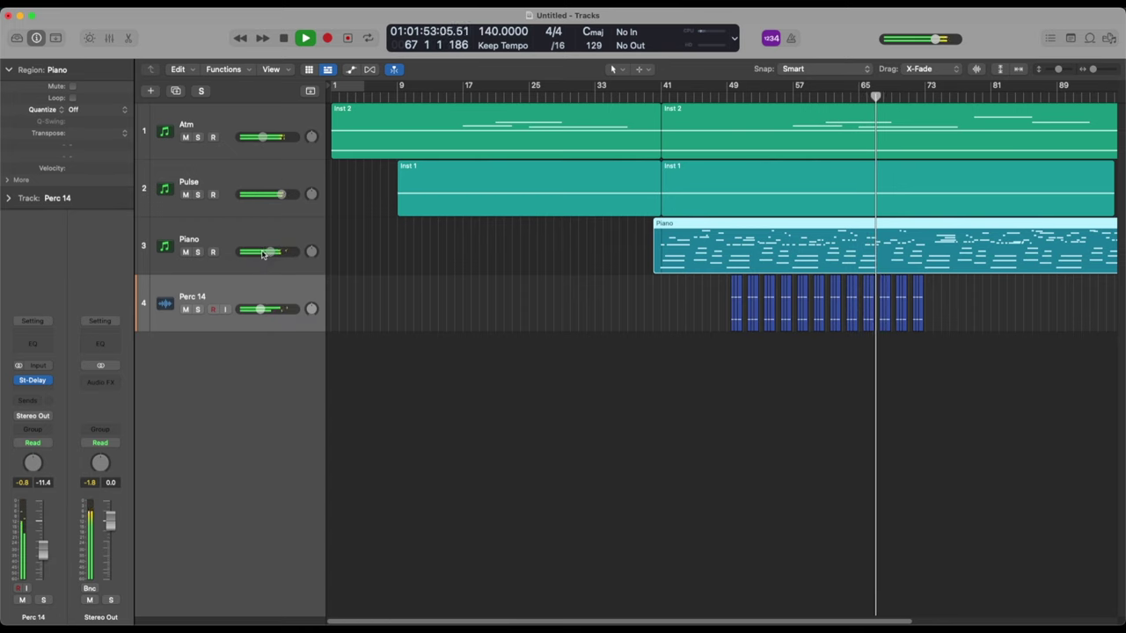
left_click(209, 241)
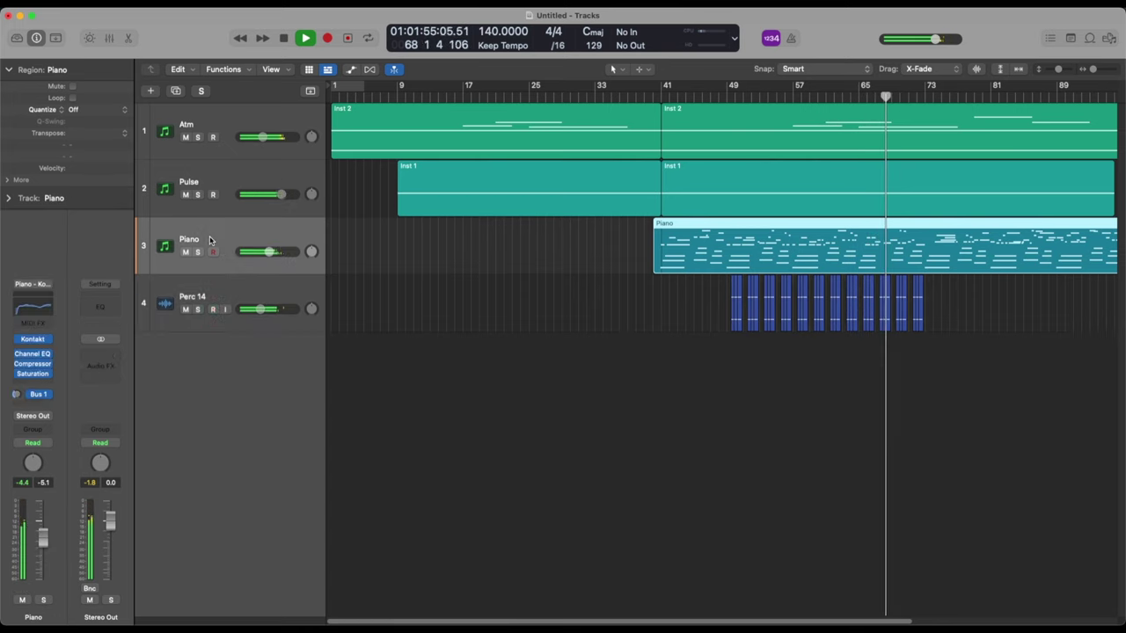
In the mixer, insert a stereo Gain plug-in before the Stereo Delay on Perc 14, set to -10.0 dB, and return to the tracks.
key("x")
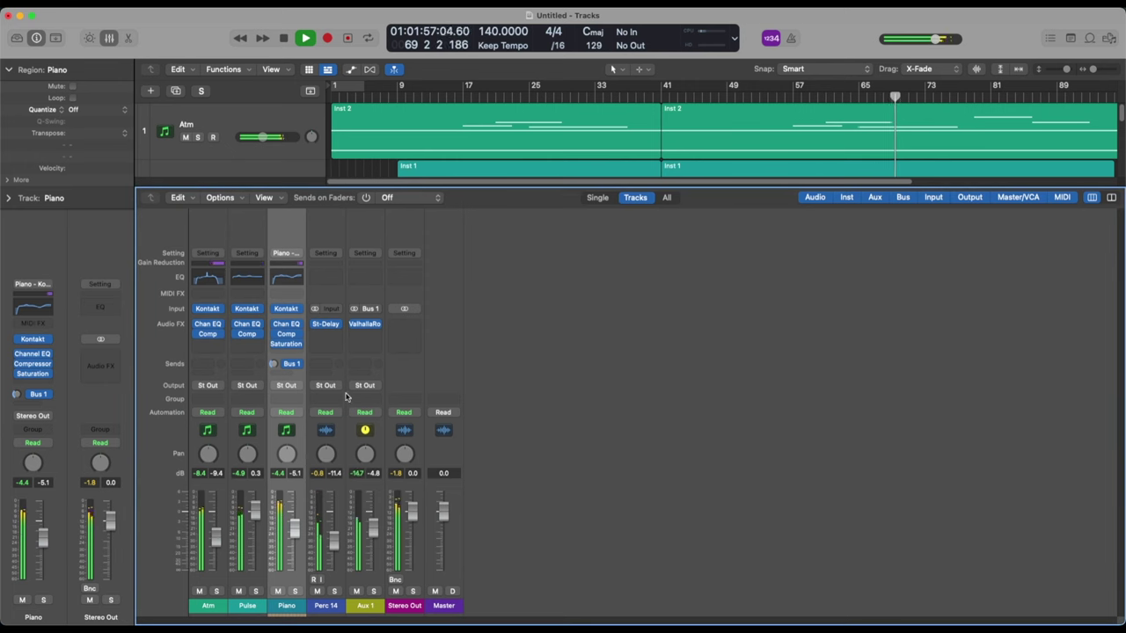
left_click(324, 324)
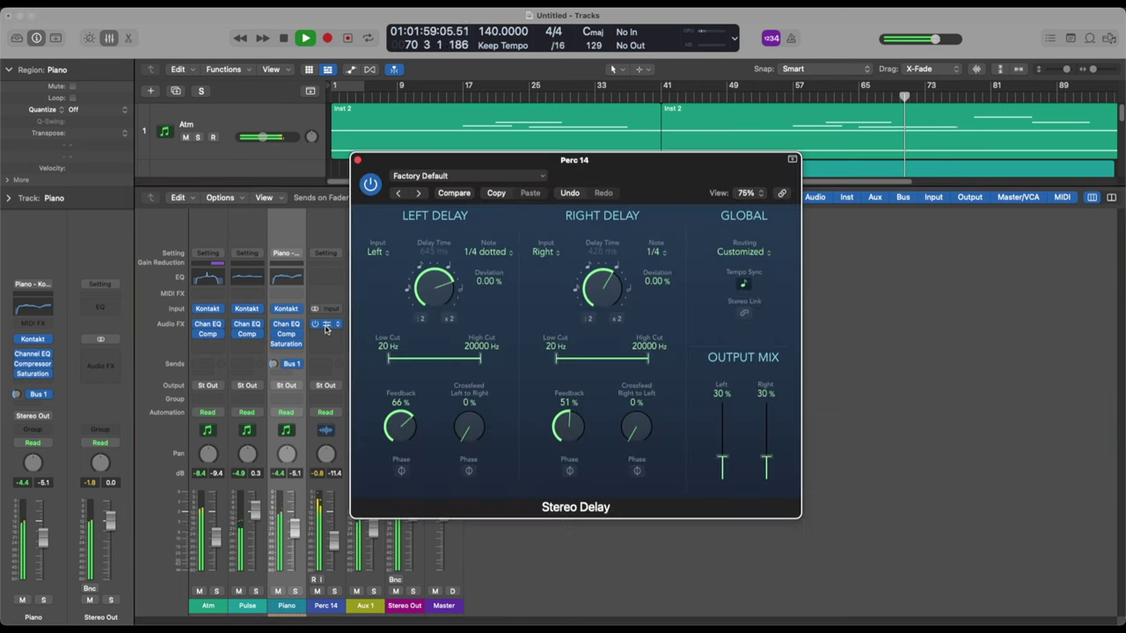
left_click(327, 332)
left_click(325, 326)
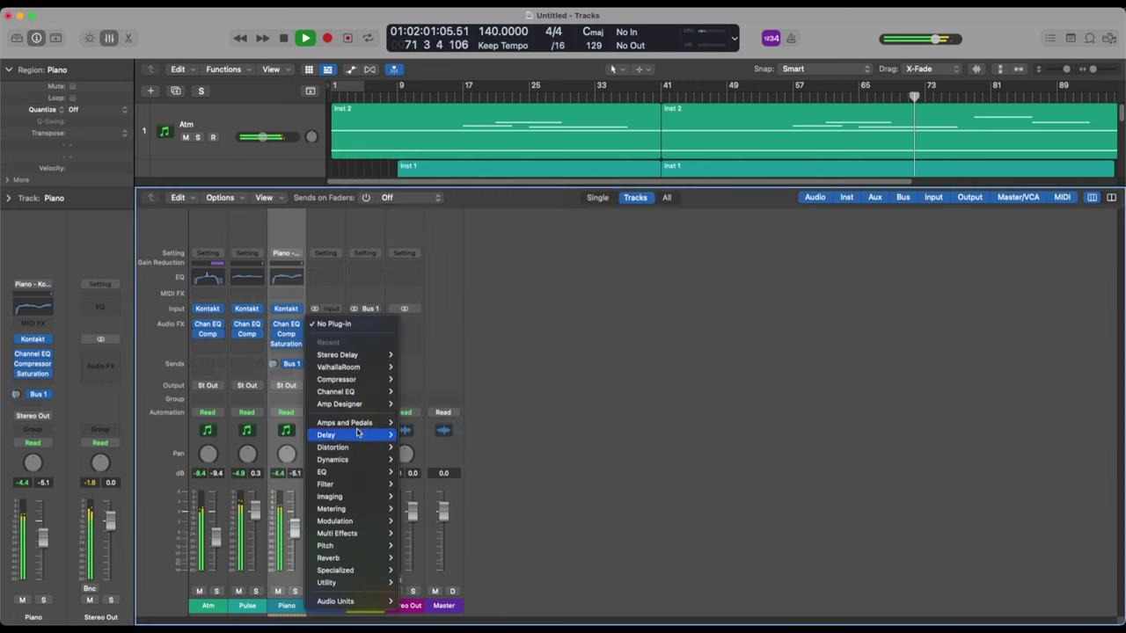
mouse_move(345, 601)
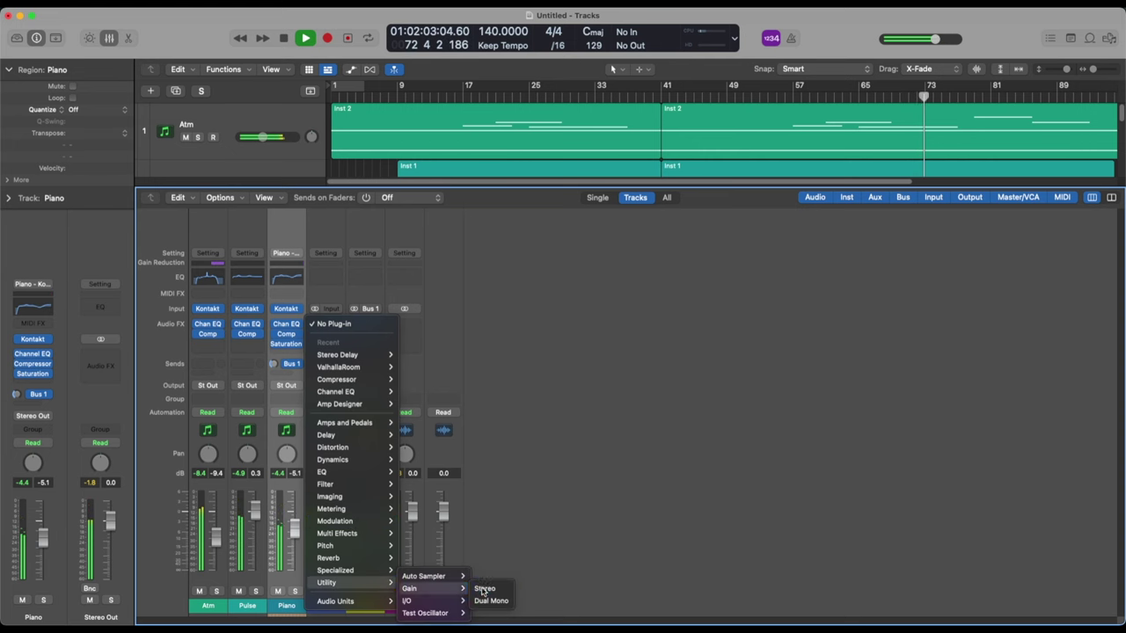
left_click(484, 589)
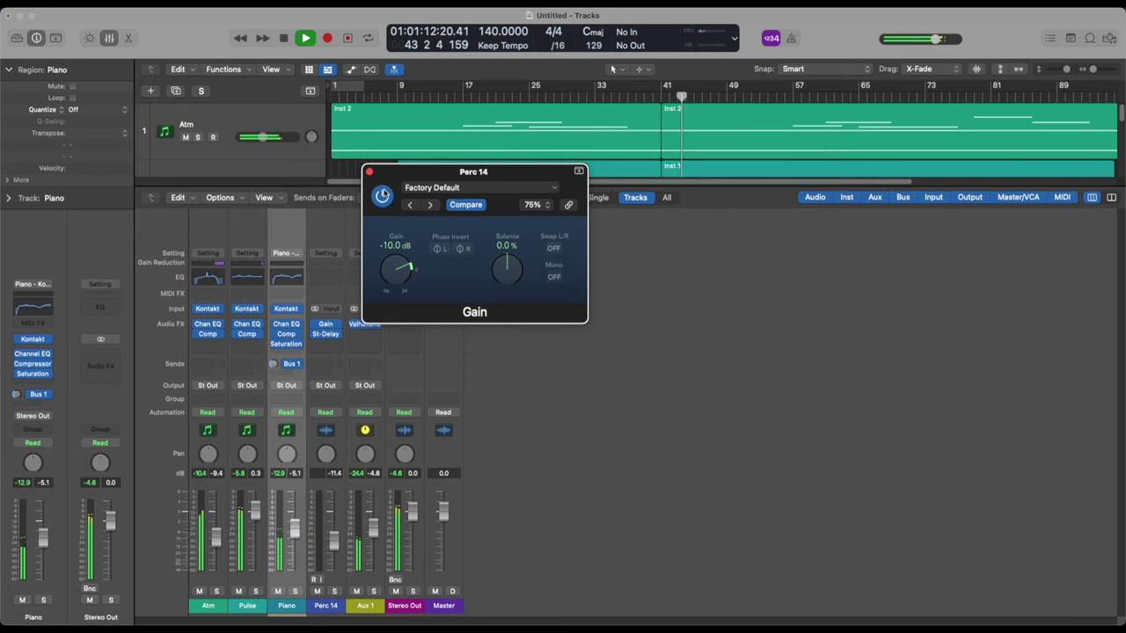
left_click(369, 172)
key("x")
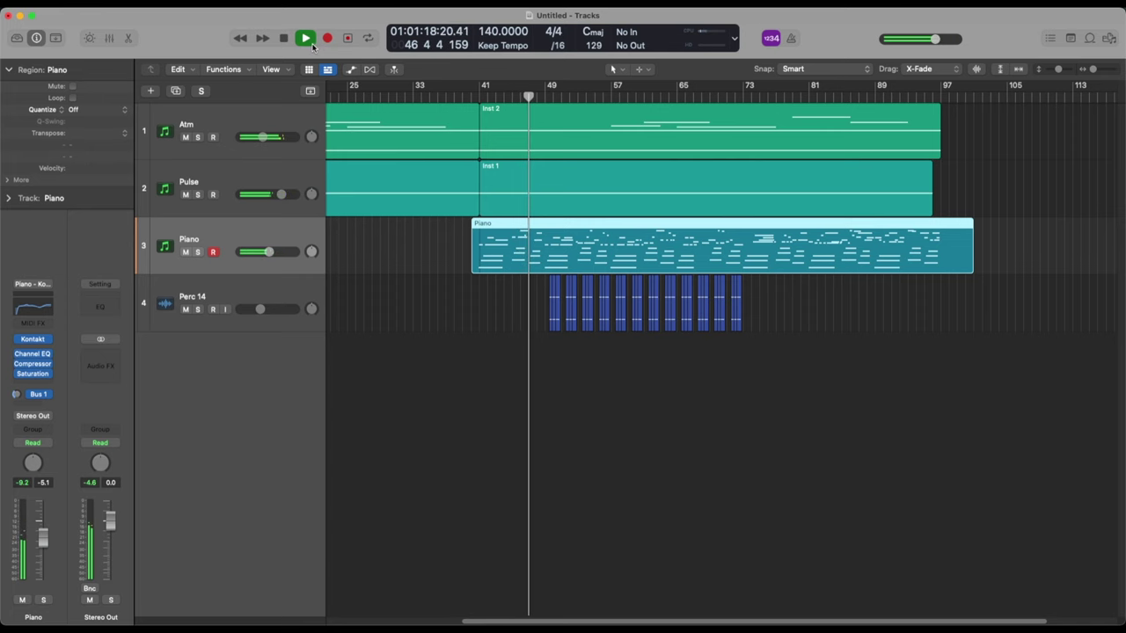
left_click(312, 45)
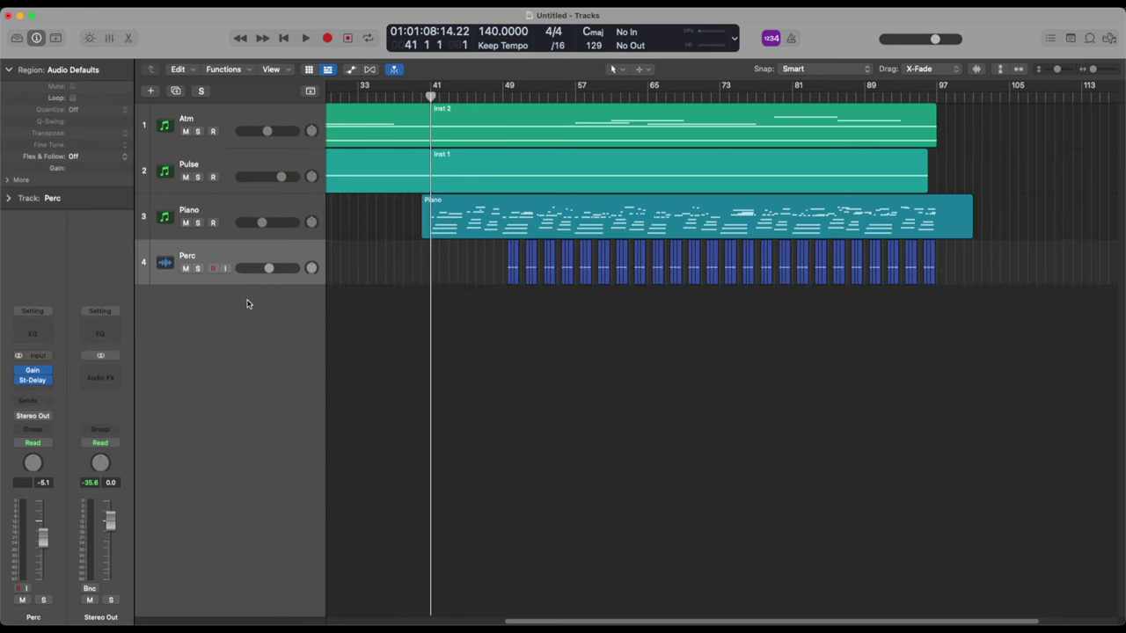
Add a software instrument track below Perc and load the Plucky Thing channel strip setting on it.
right_click(247, 303)
left_click(260, 320)
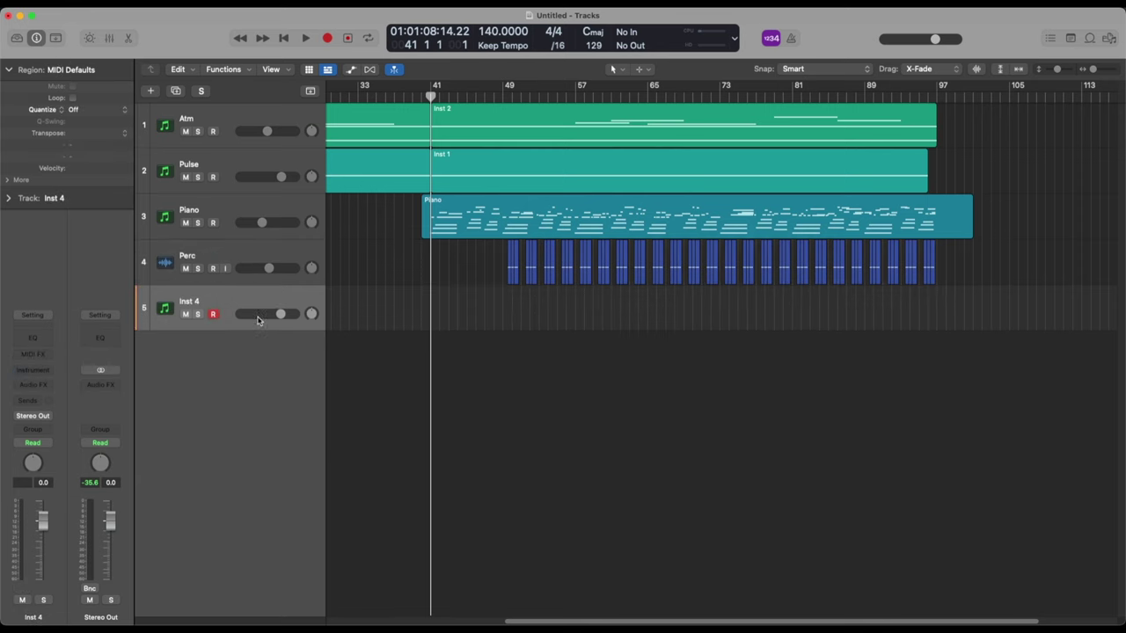
left_click(38, 319)
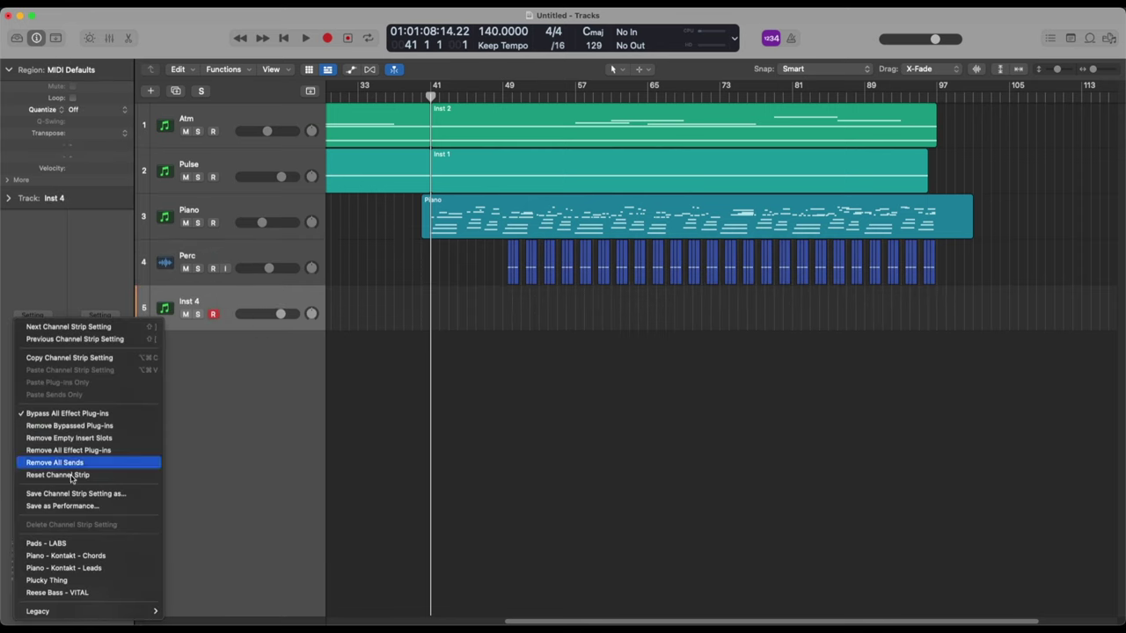
left_click(77, 579)
Play along with the track, return to bar 41, and record a Plucky Thing part up to about bar 90.
key("space")
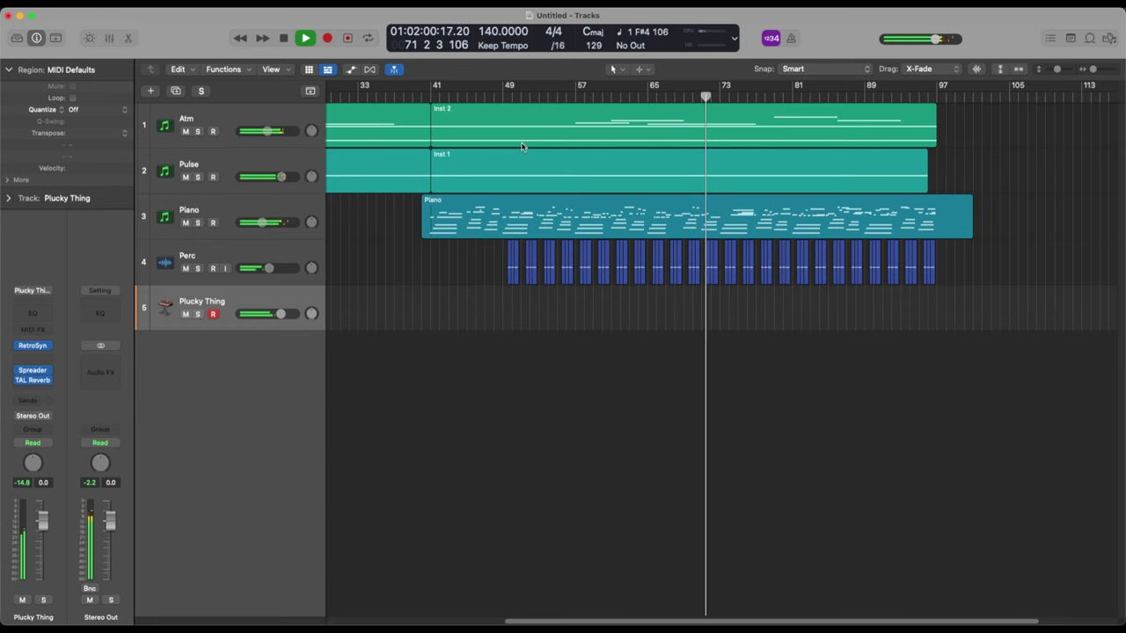
left_click(432, 88)
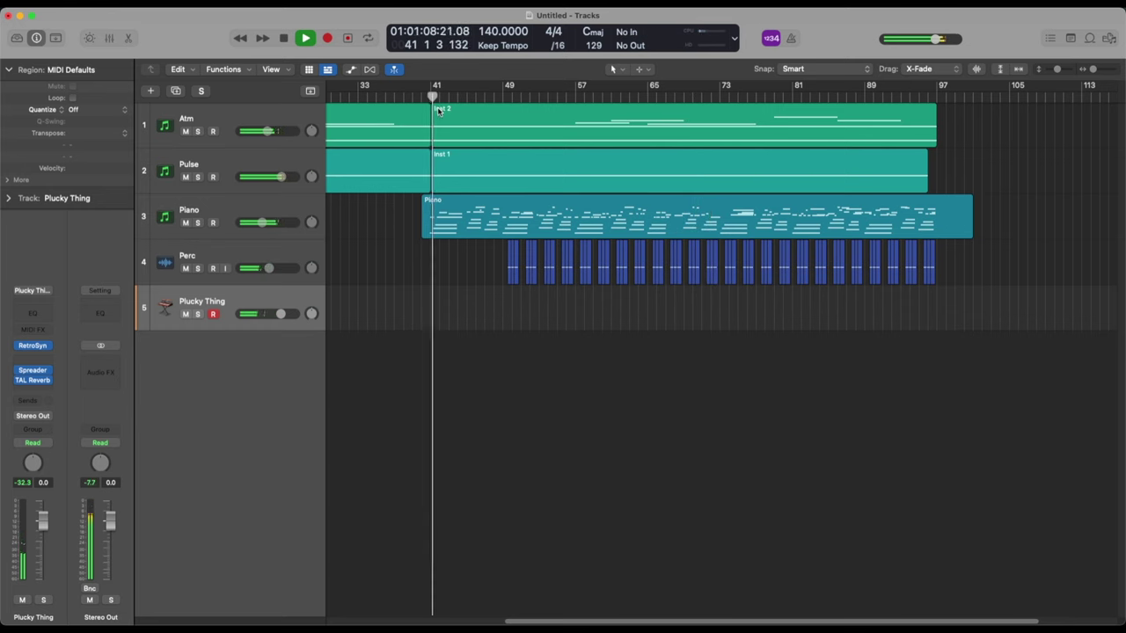
key("r")
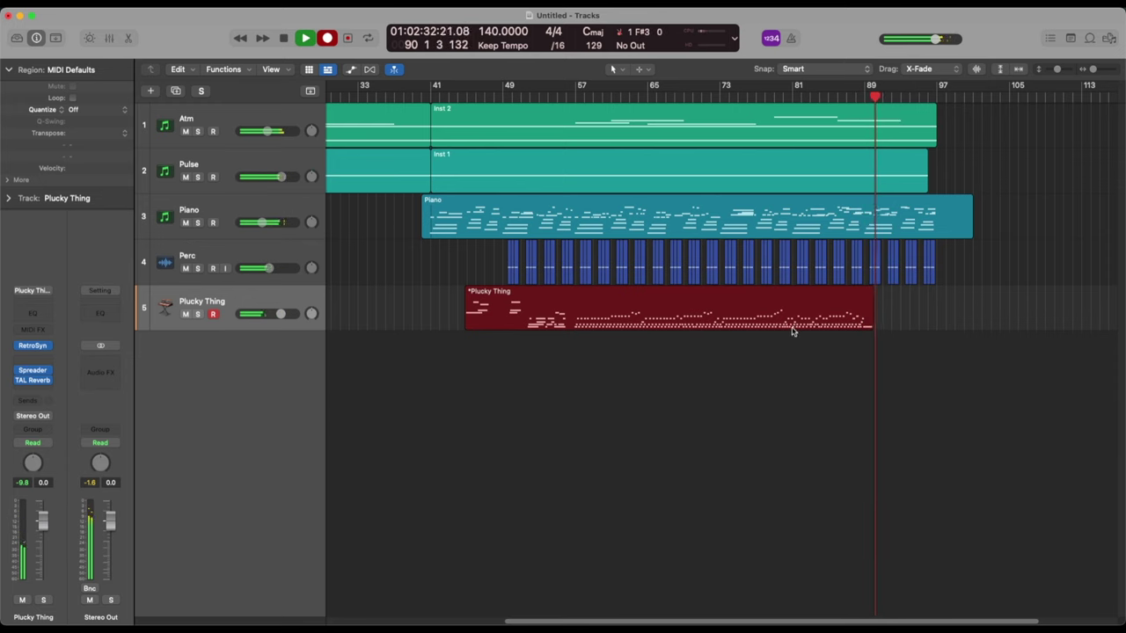
key("space")
Open the recorded Plucky Thing region in the Piano Roll and delete its stray notes between bars 49 and 56.
double_click(732, 319)
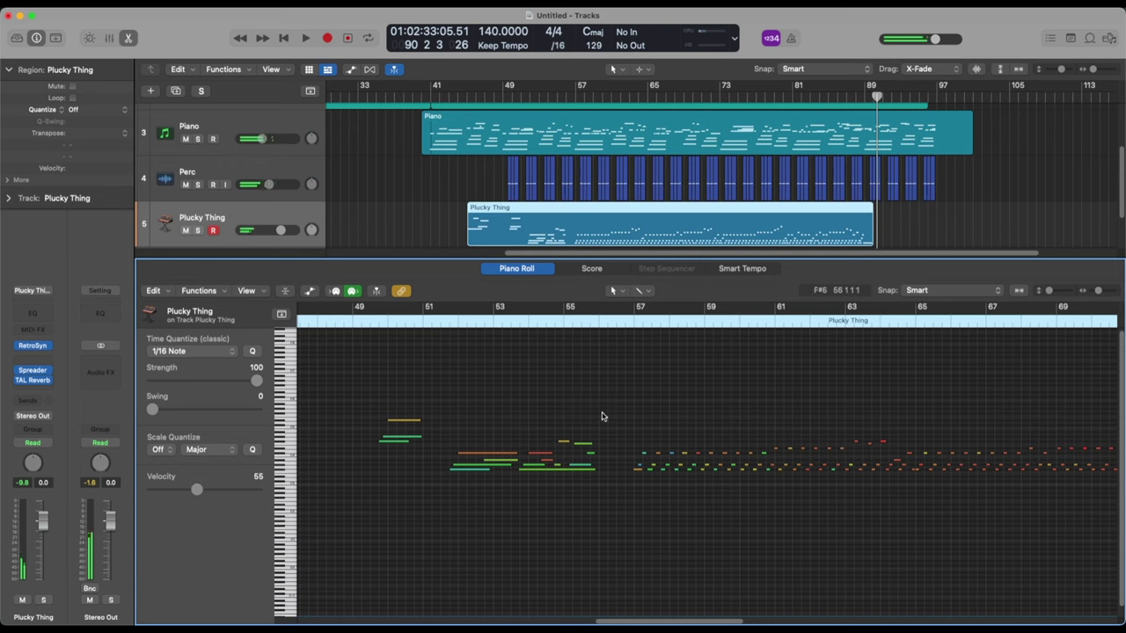
left_click_drag(602, 416, 334, 487)
key("Delete")
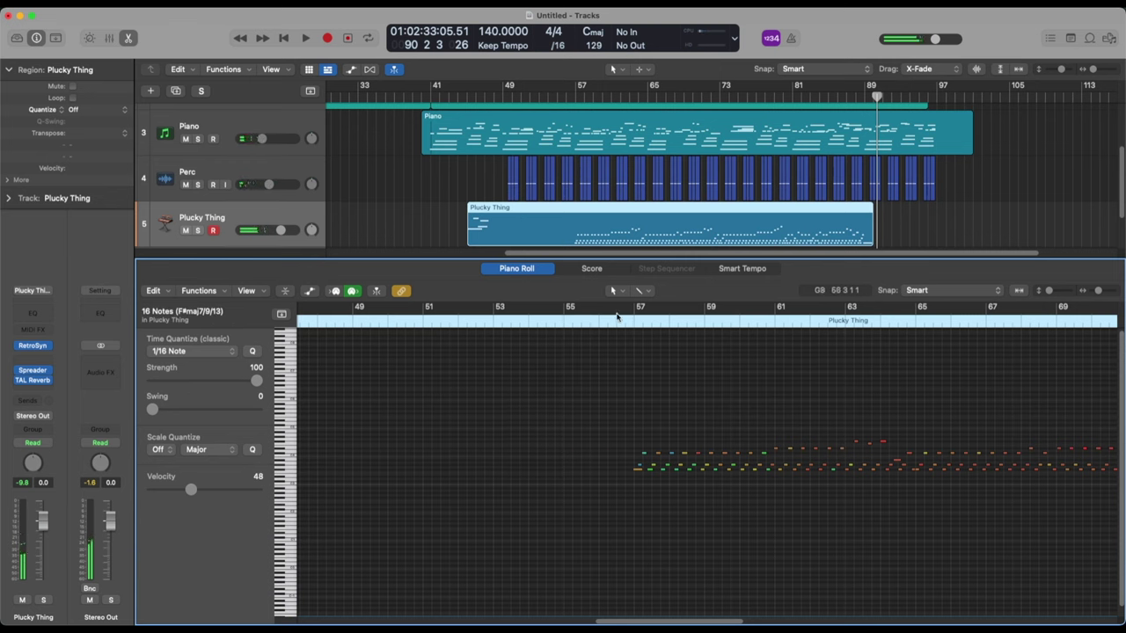
Undo the last note deletion in the Plucky Thing region and delete only the stray notes before bar 51.
key("super+z")
left_click_drag(442, 394, 365, 468)
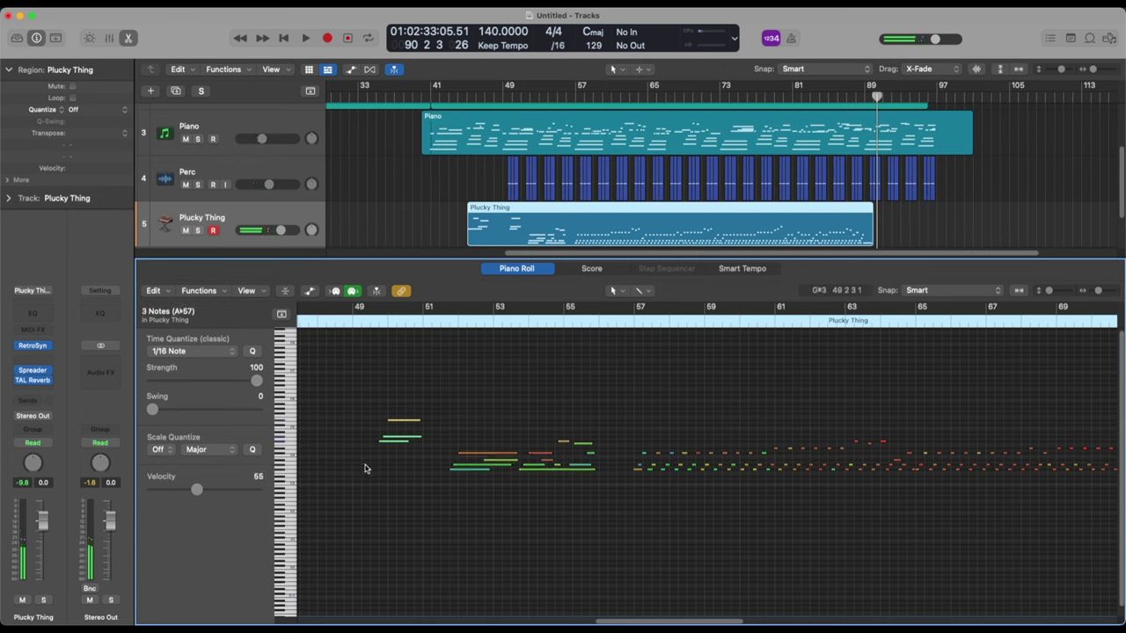
left_click(438, 320)
key("space")
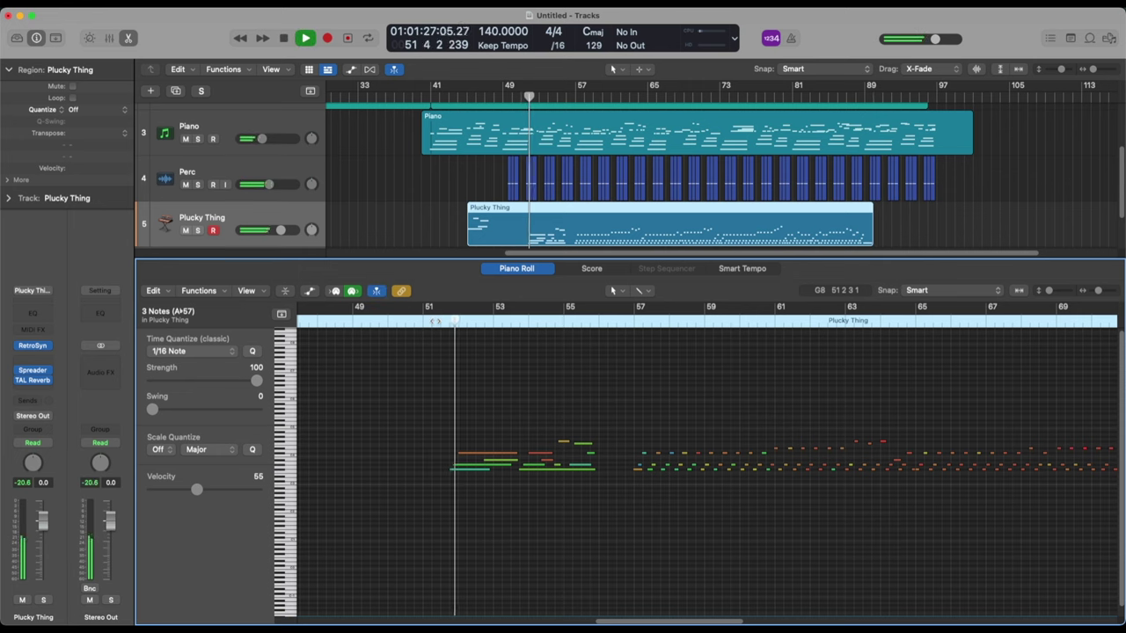
scroll(422, 428, "left", 5)
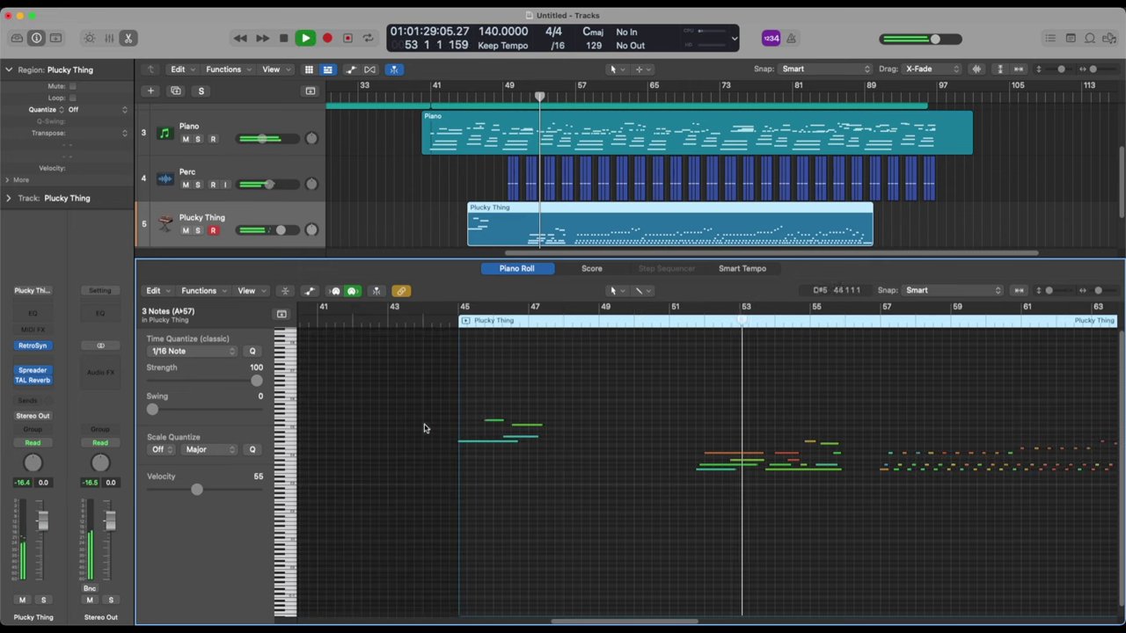
left_click_drag(575, 395, 460, 490)
key("Delete")
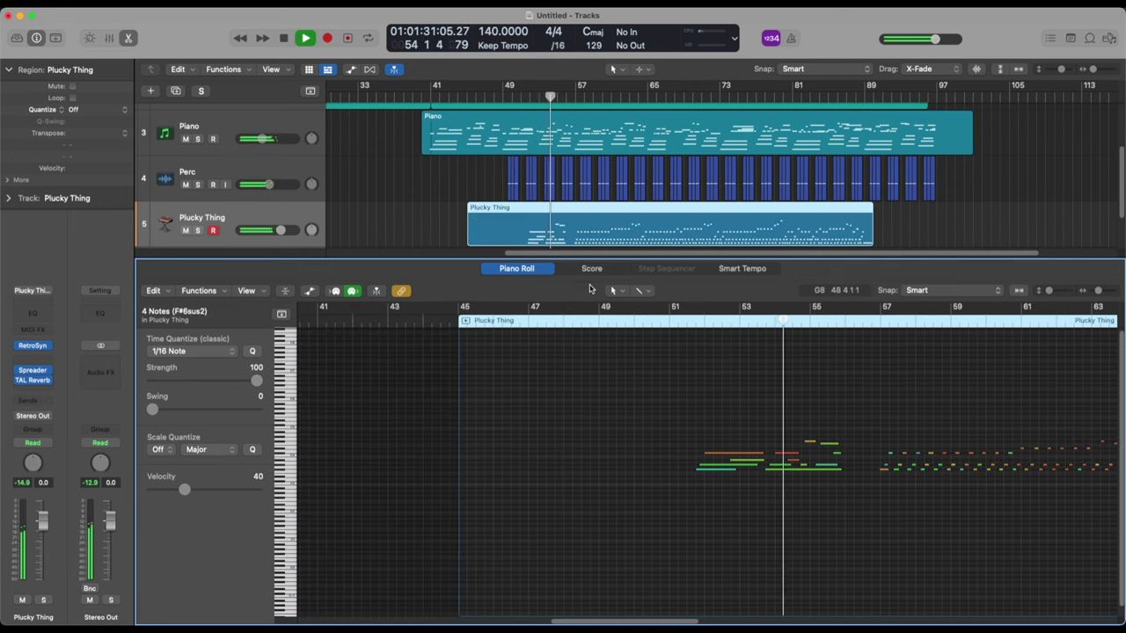
Quantize all notes in the Plucky Thing region to 1/16 notes and close the Piano Roll.
key("super+a")
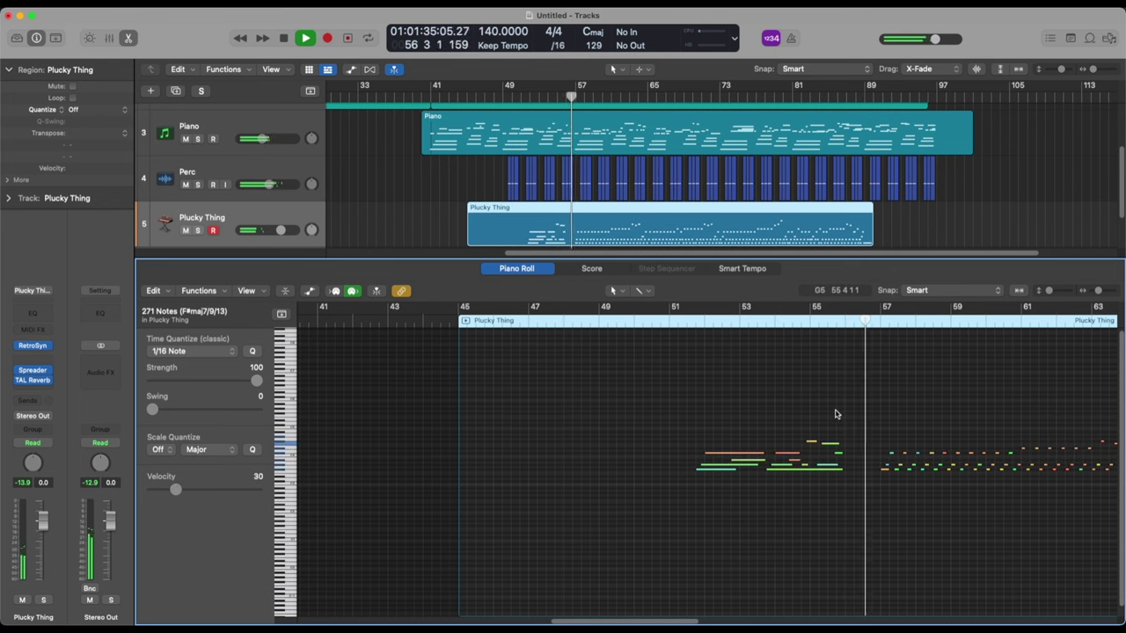
scroll(836, 414, "right", 3)
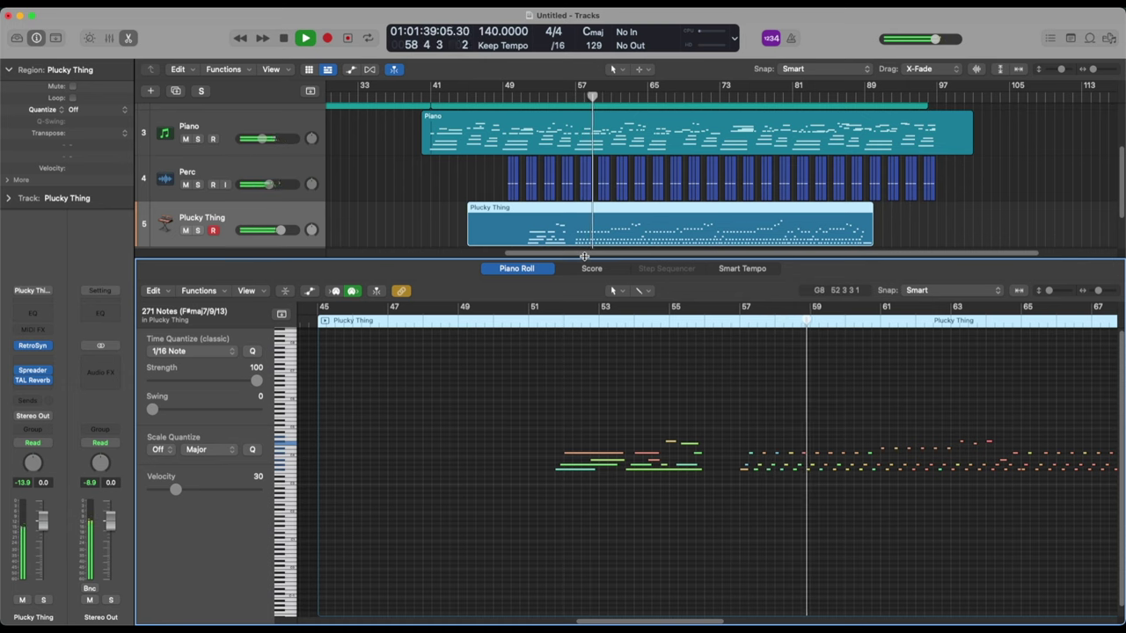
key("p")
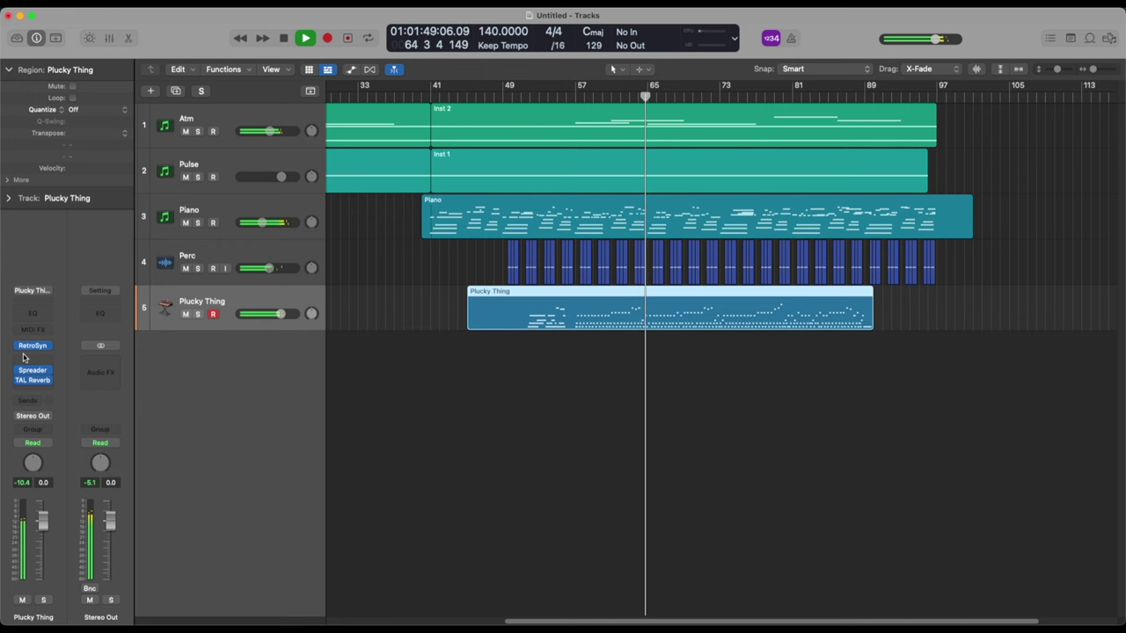
Check the Retro Synth settings, then set the Plucky Thing volume to -0.8 dB and the Perc volume to -3.7 dB.
left_click(35, 348)
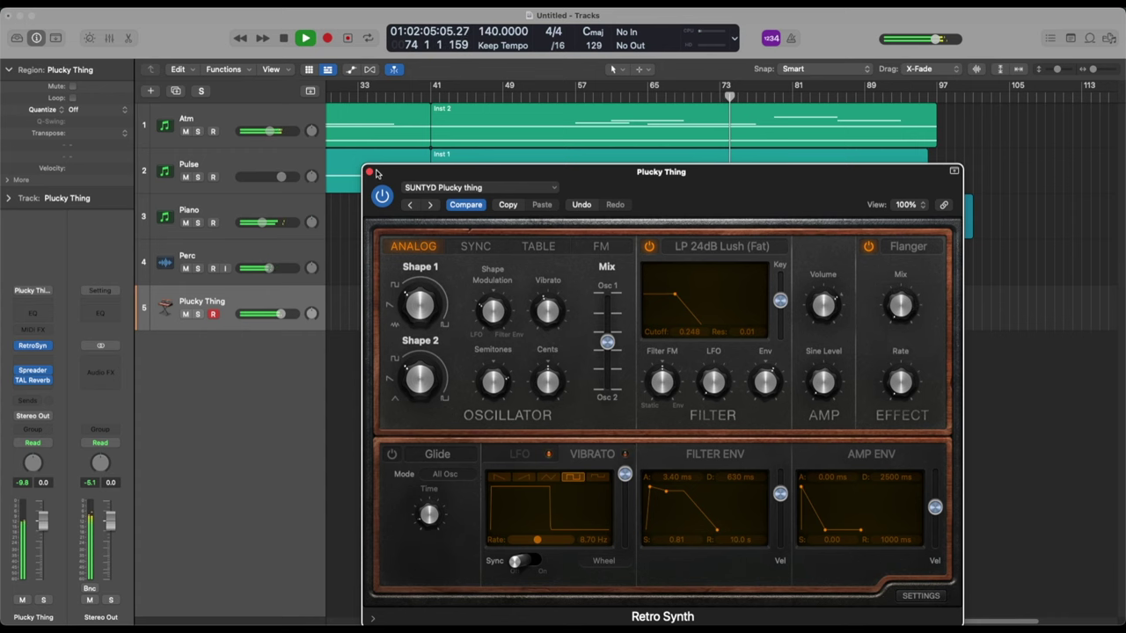
left_click(370, 172)
left_click(495, 393)
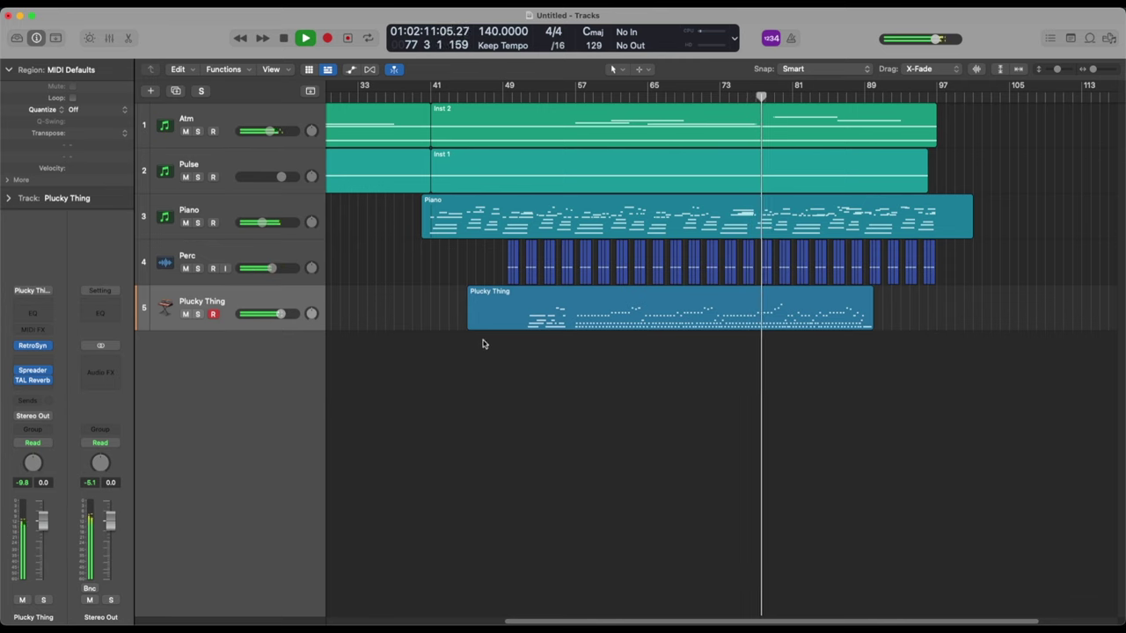
left_click_drag(281, 314, 278, 314)
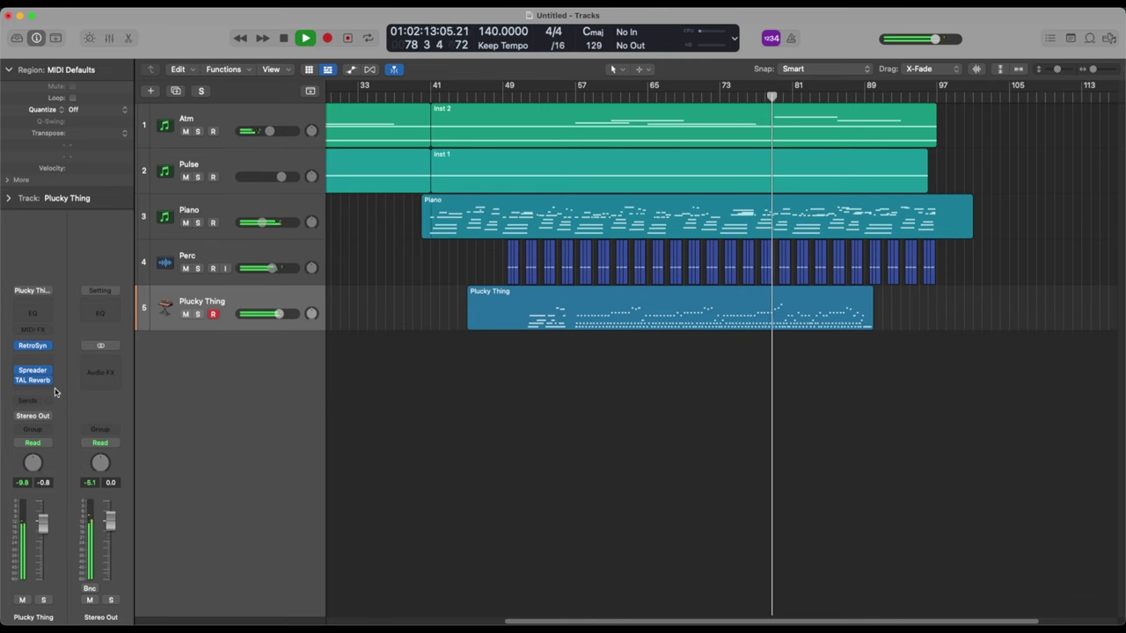
key("x")
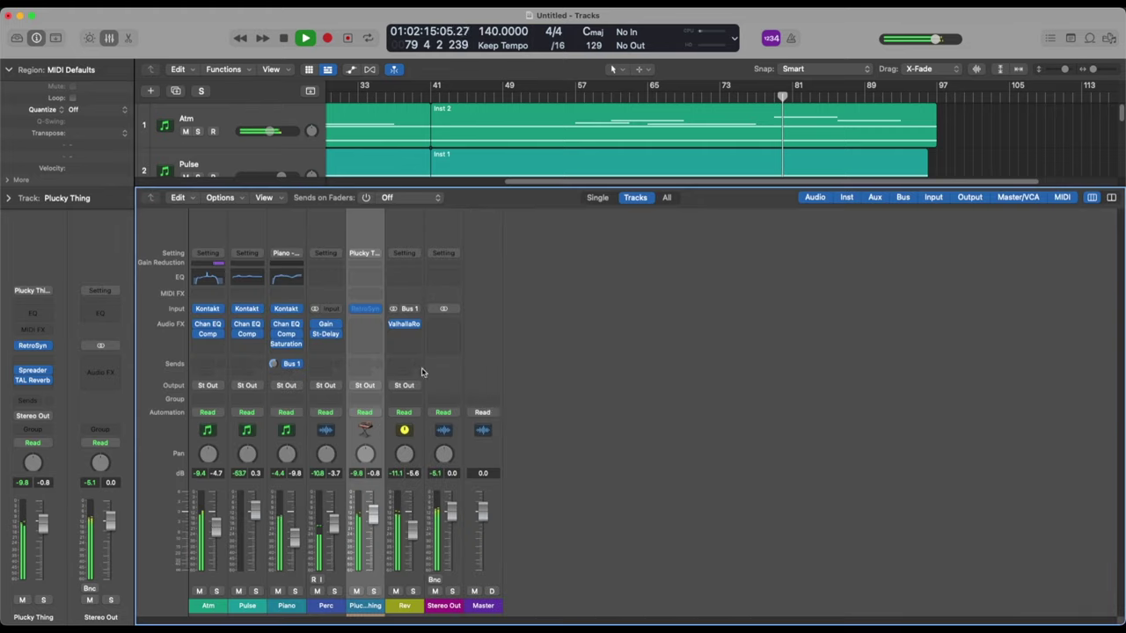
key("x")
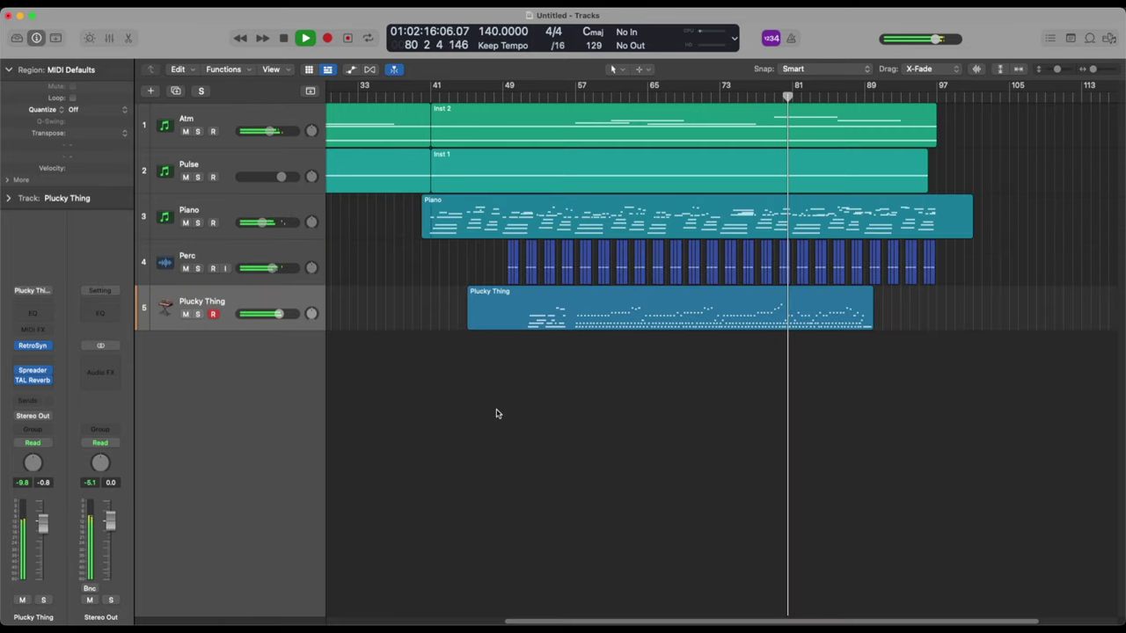
Open the Plucky Thing region in the Piano Roll and play the passage around bar 80 at close zoom.
key("space")
left_click(771, 316)
key("e")
key("super+Right")
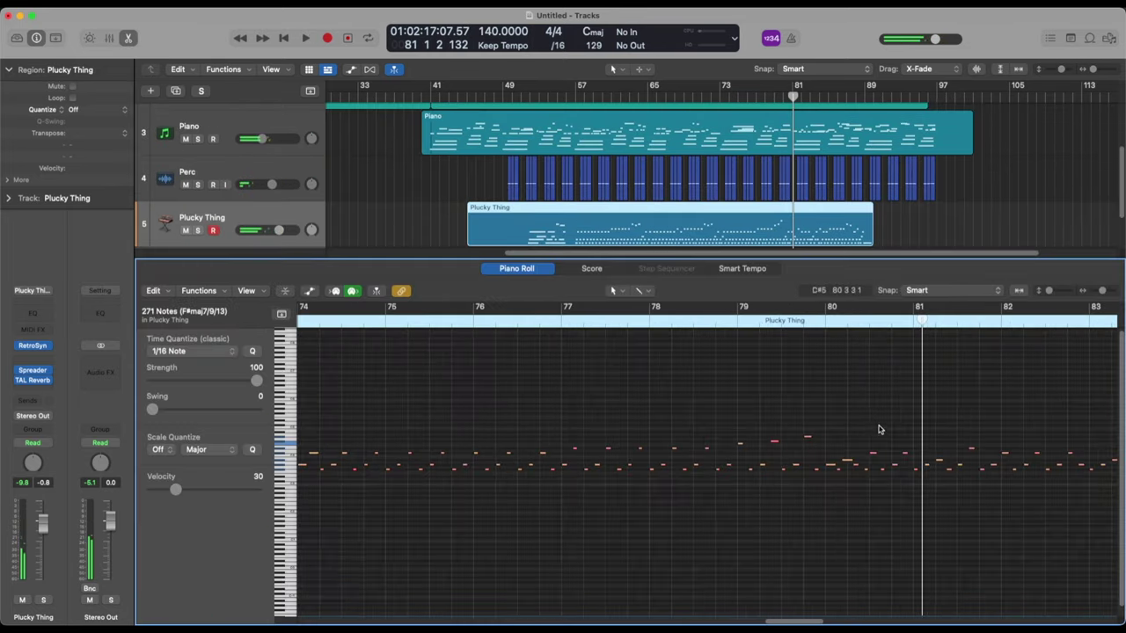
left_click(819, 313)
key("space")
key("super+Right")
key("super+Right")
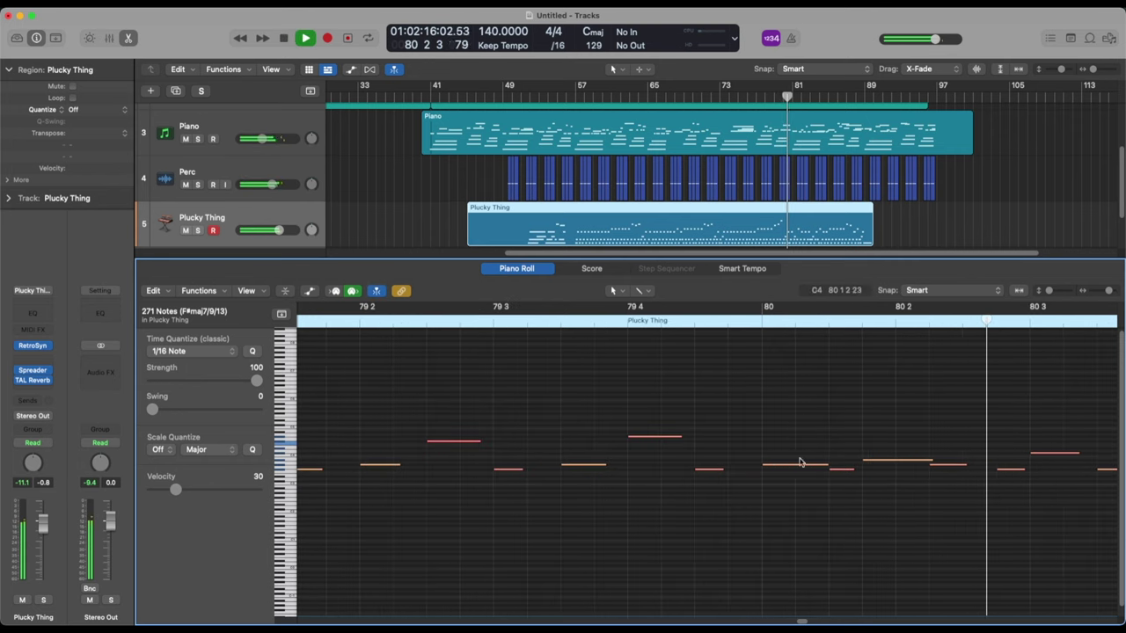
key("space")
Select the F3 note in the first beat of bar 80 and audition its timing repeatedly.
left_click(849, 464)
mouse_move(842, 473)
left_mouse_down()
mouse_move(860, 474)
mouse_move(836, 465)
mouse_move(880, 468)
mouse_move(808, 464)
mouse_move(840, 460)
left_mouse_up()
left_click(842, 472, "ctrl+alt")
key("space")
key("space")
key("space")
key("space")
key("space")
key("space")
key("space")
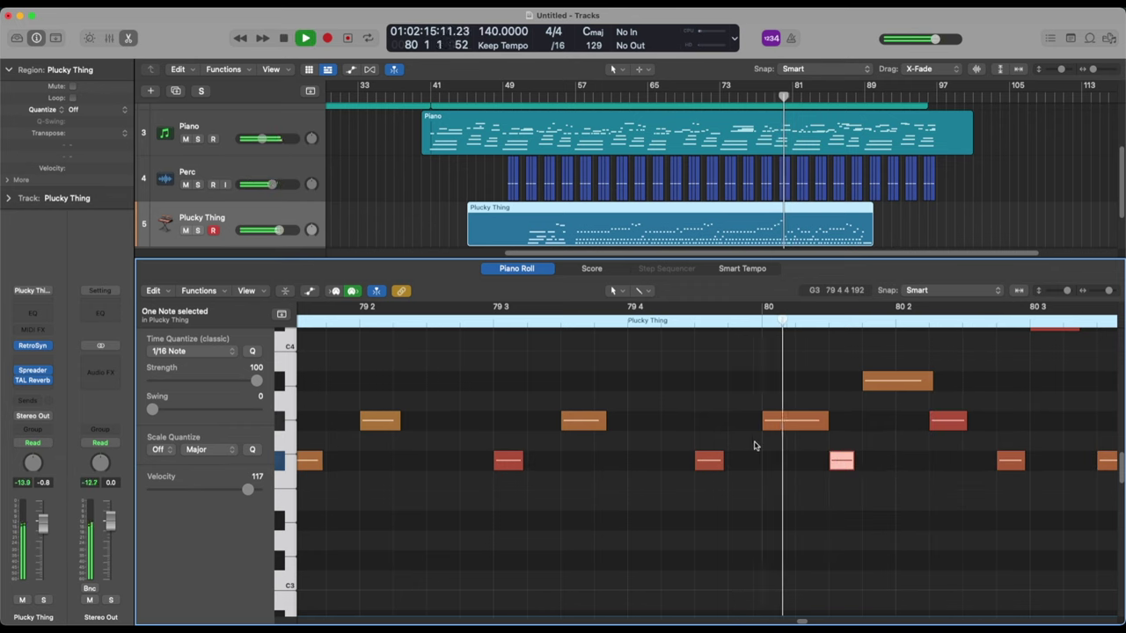
key("space")
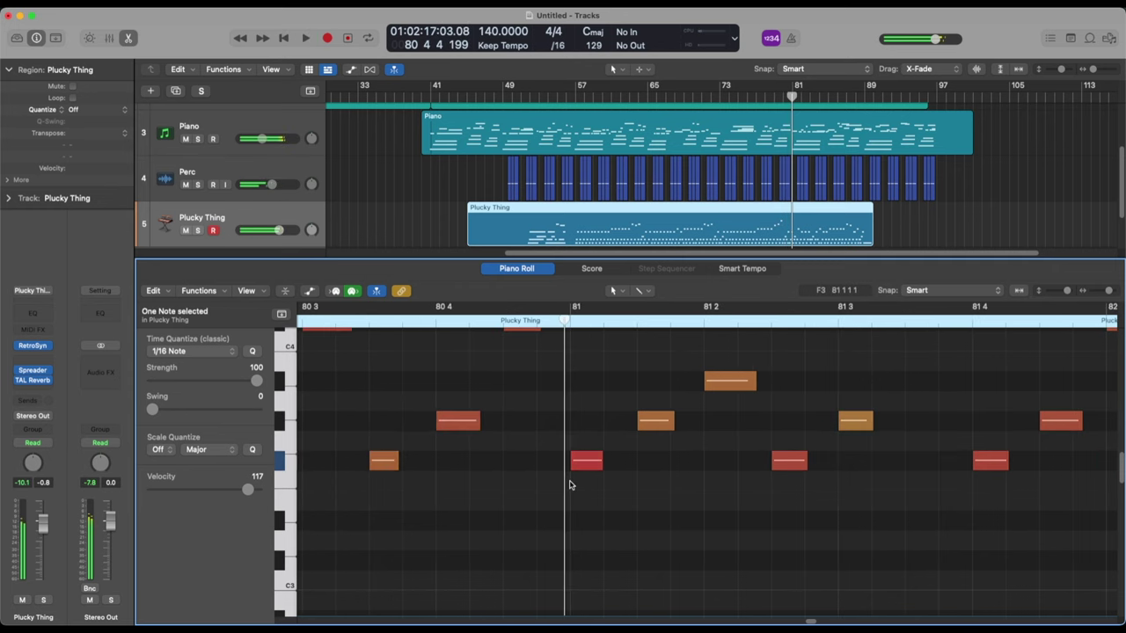
Move the selected F3 note in bar 80 one sixteenth later, keeping its pitch, and play the passage to check it.
scroll(616, 484, "down", 5)
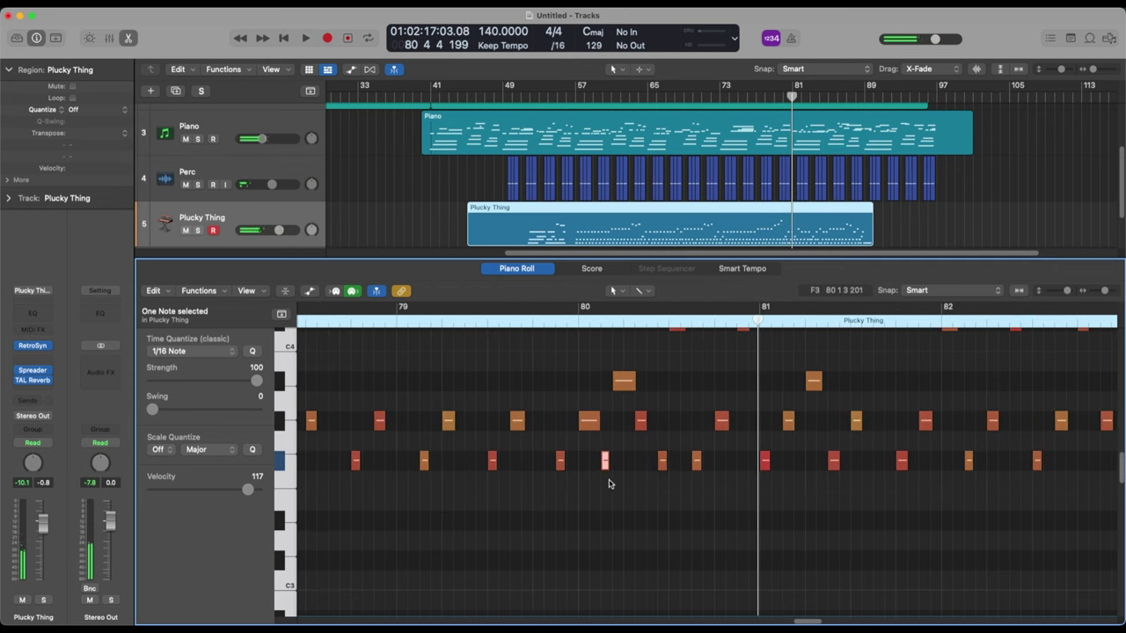
left_click_drag(604, 466, 625, 484)
key("space")
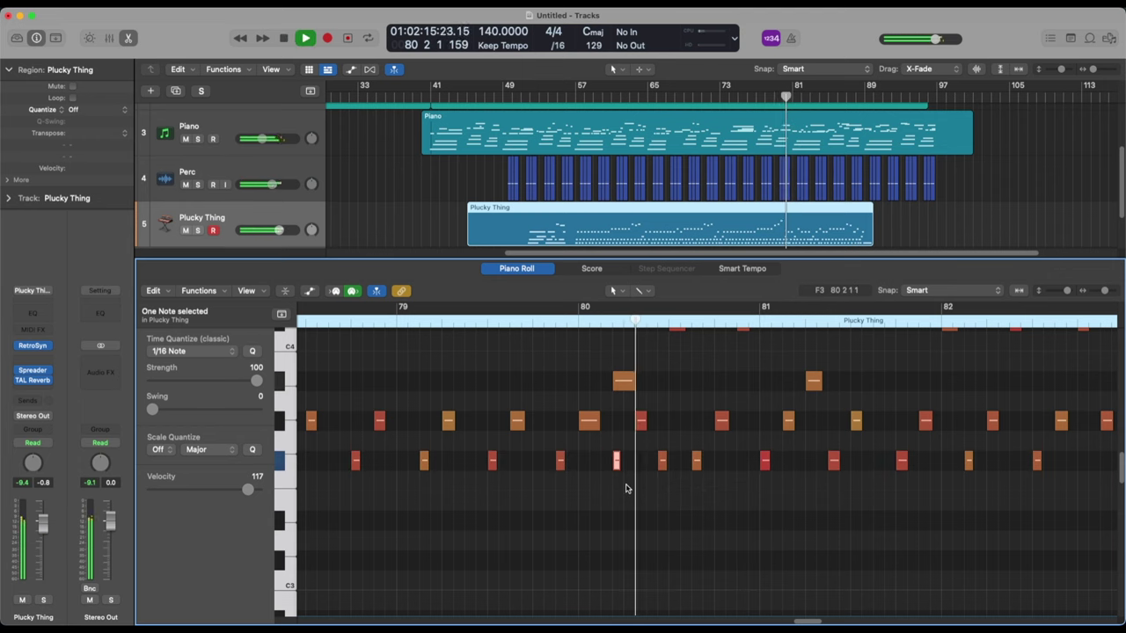
key("space")
scroll(615, 466, "up", 3)
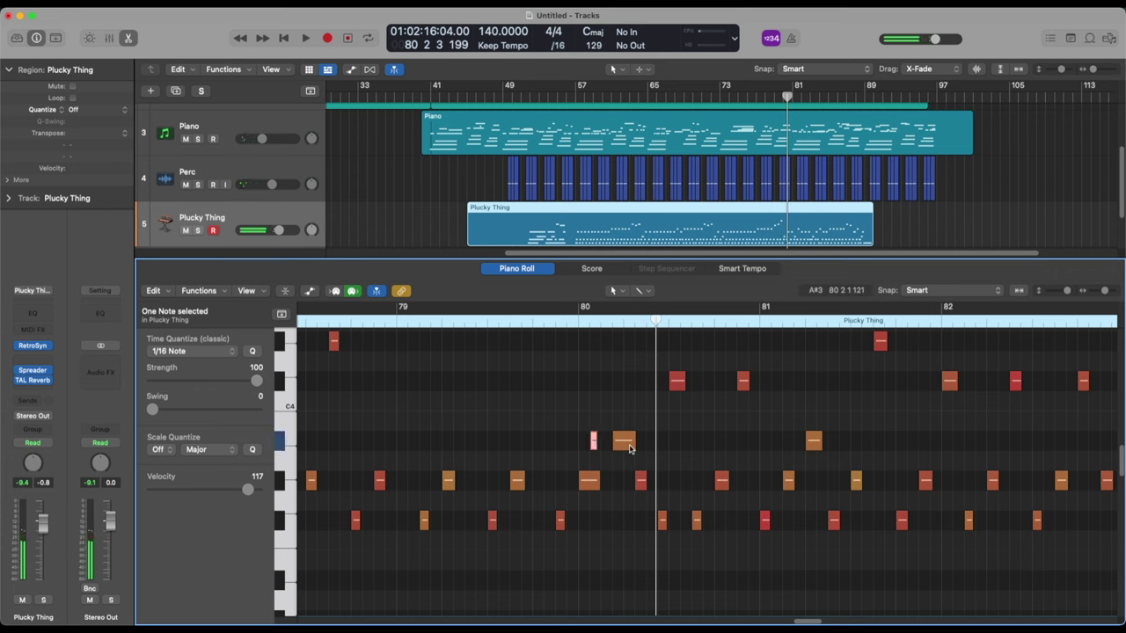
key("space")
left_click_drag(595, 449, 604, 523)
Retime bar 80 by moving the A#3 note to 80 1 3 1, the F3 one sixteenth later and the G#3 to 80 2 3 1.
left_click_drag(623, 444, 612, 444)
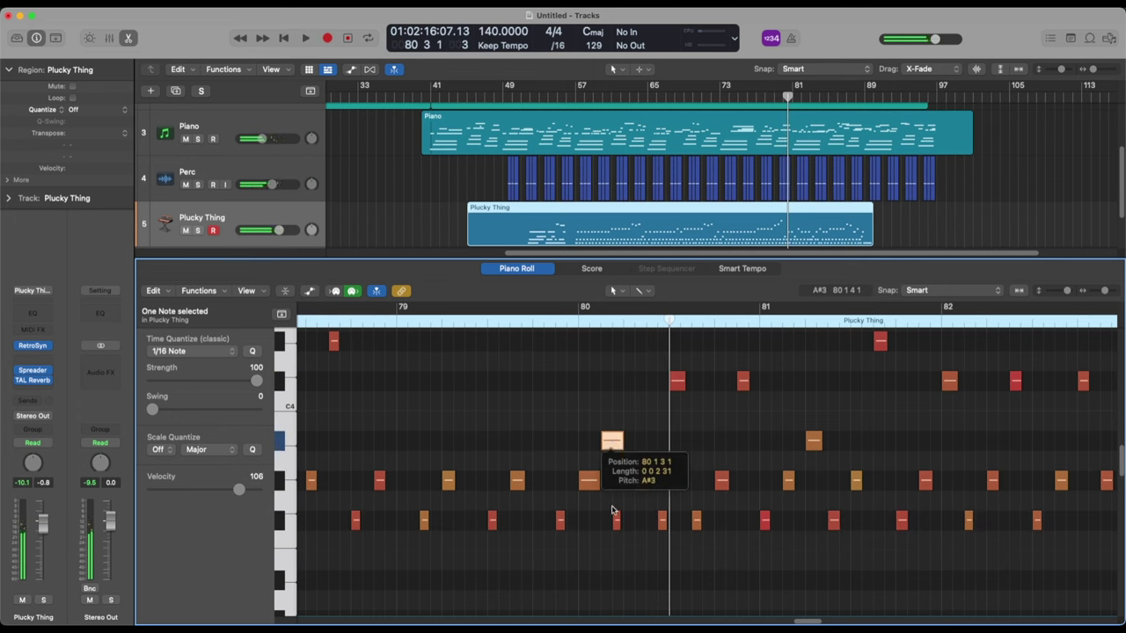
left_click_drag(617, 525, 627, 526)
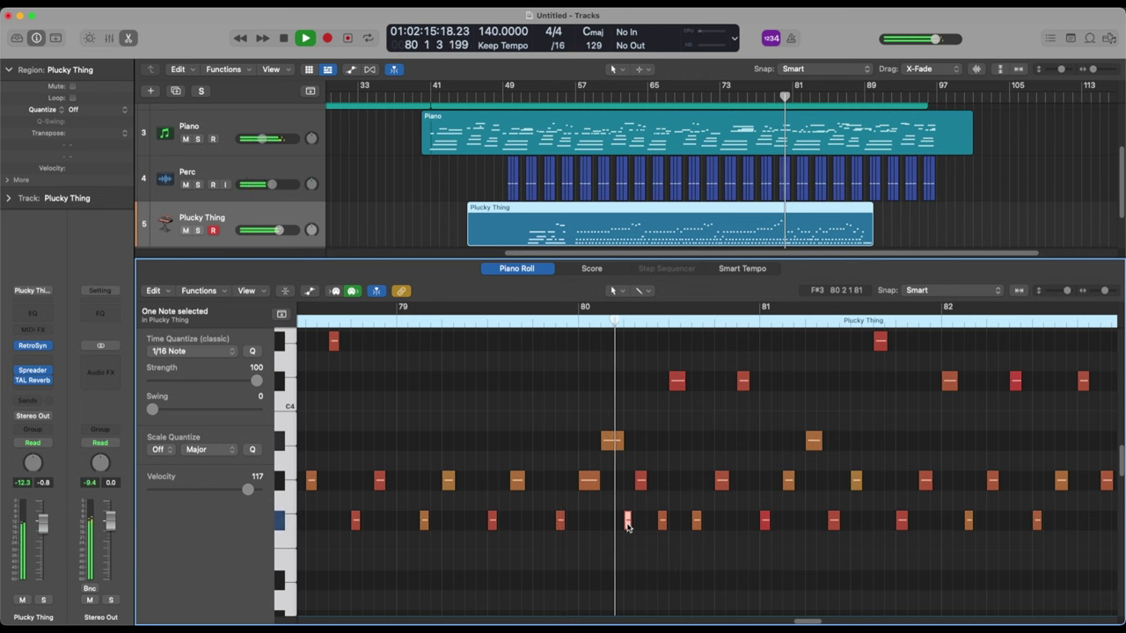
key("space")
left_click_drag(642, 488, 653, 486)
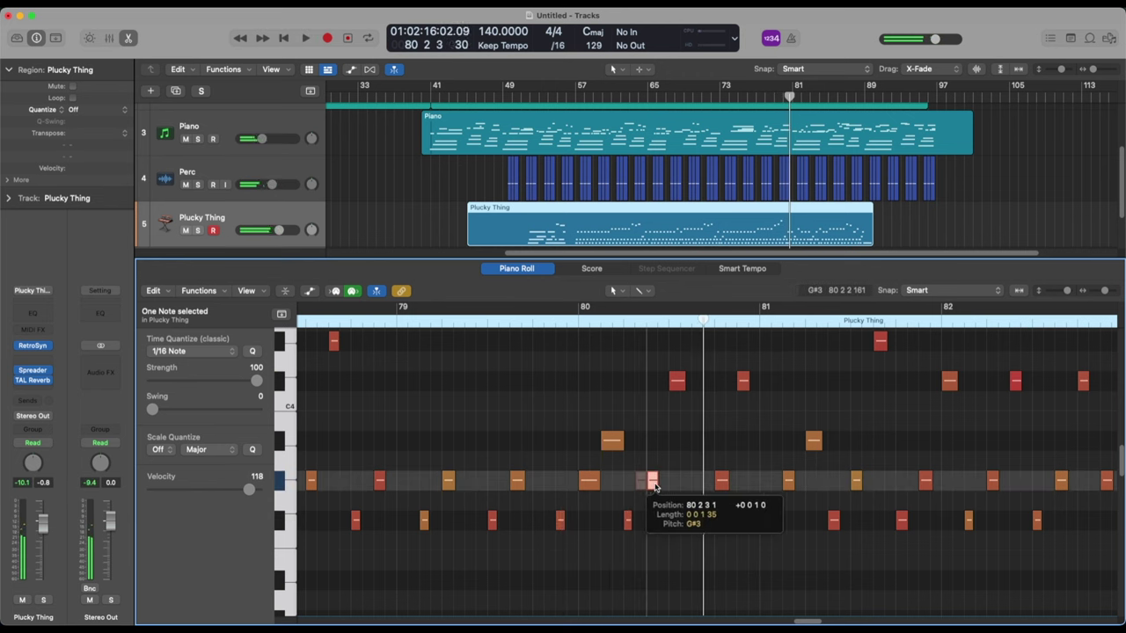
key("space")
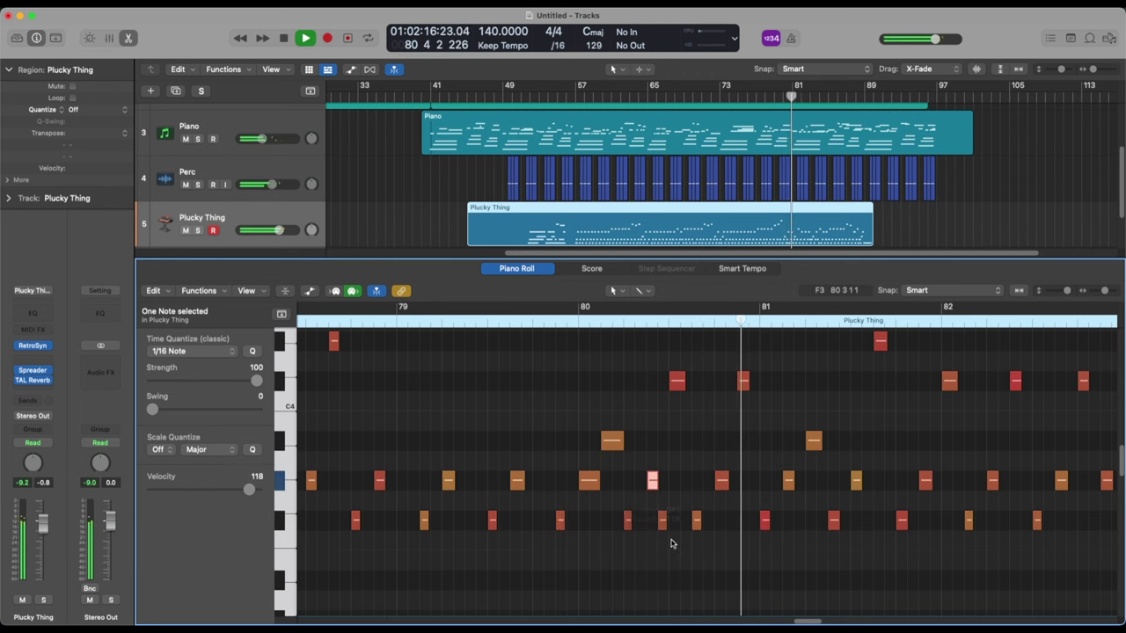
Play the Plucky Thing part through its end, close the Piano Roll, and raise the Perc volume to -2.2 dB.
scroll(669, 539, "down", 5)
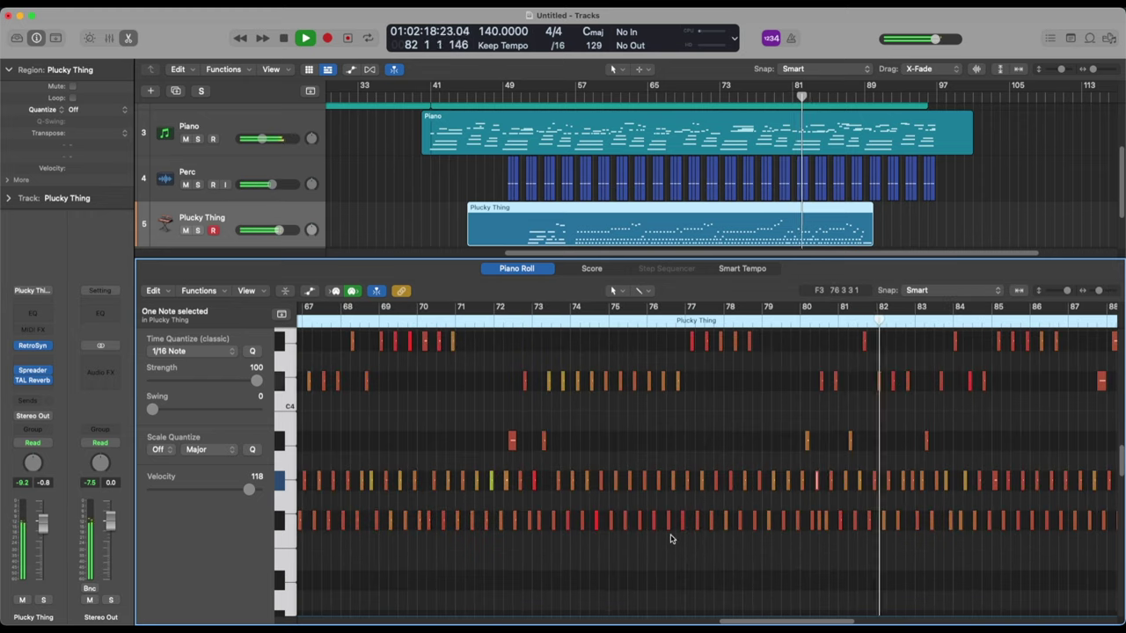
scroll(784, 470, "right", 5)
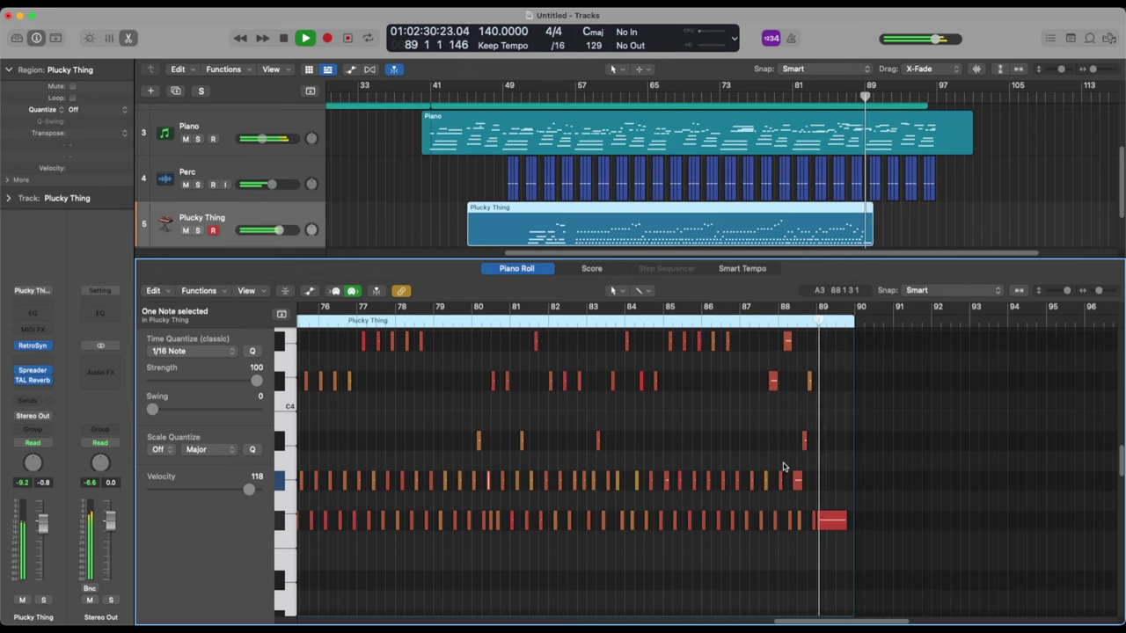
left_click_drag(626, 260, 626, 485)
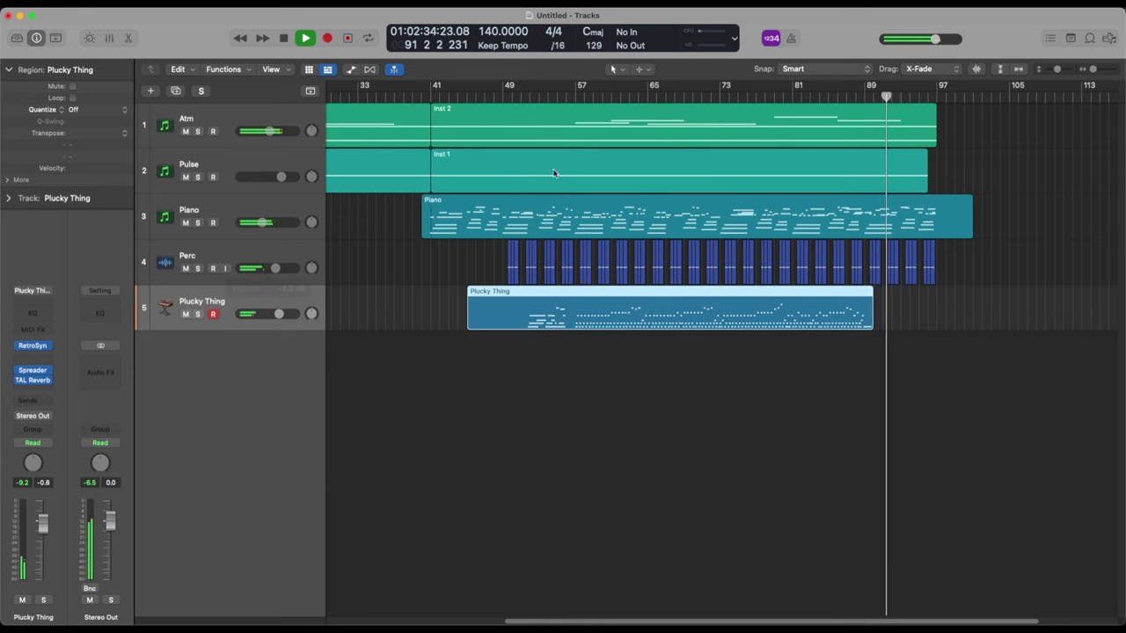
key("space")
In the mixer, insert a stereo Channel EQ between the Gain and Stereo Delay on the Perc channel.
key("x")
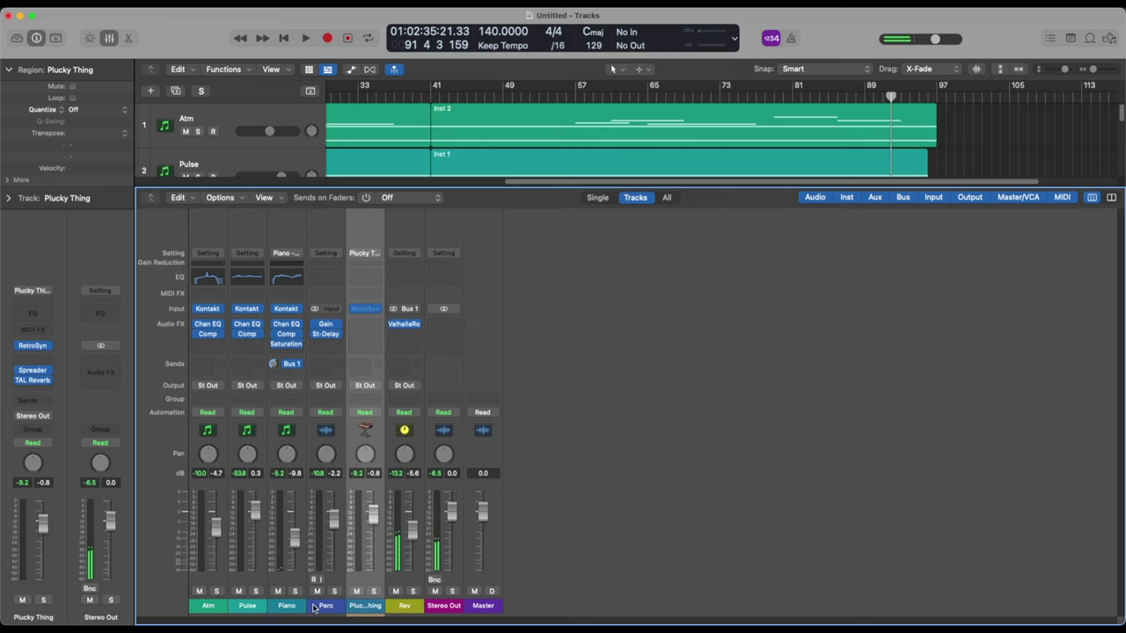
left_click_drag(330, 355, 330, 350)
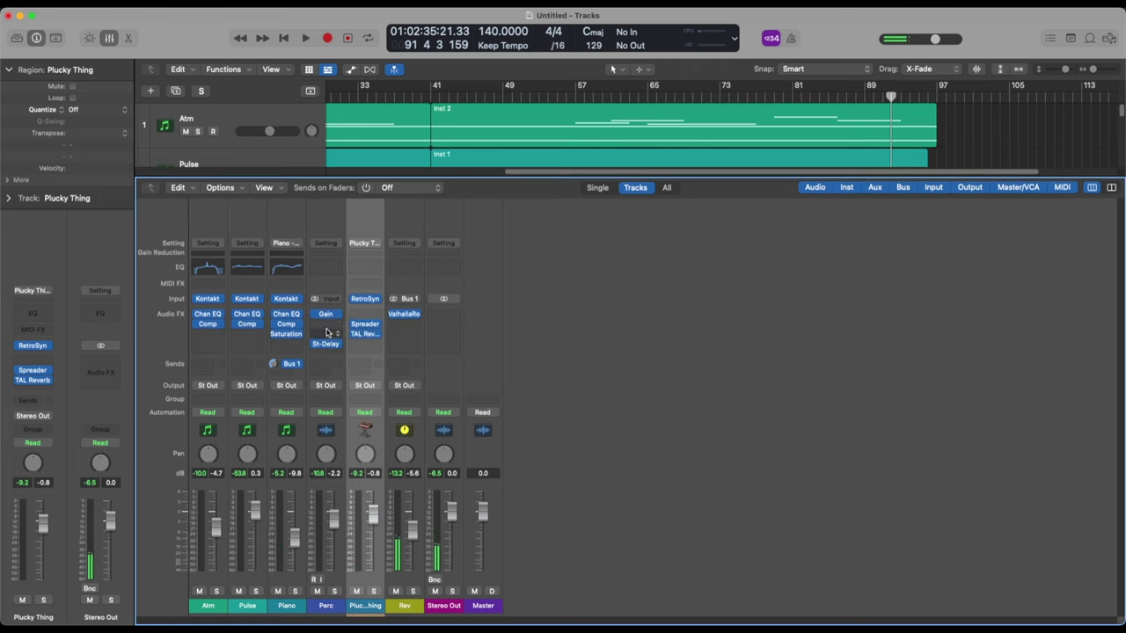
left_click(325, 327)
mouse_move(356, 392)
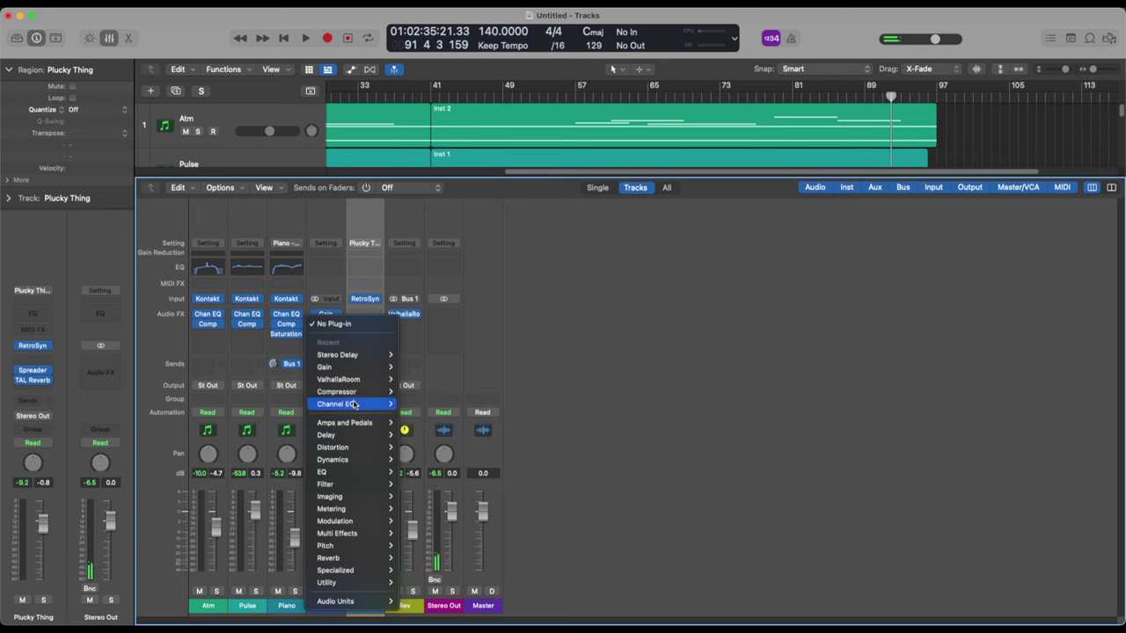
left_click(412, 404)
Mute Plucky Thing during playback and boost Perc's Channel EQ by 11.7 dB at 478 Hz with a Q of 4.50.
key("space")
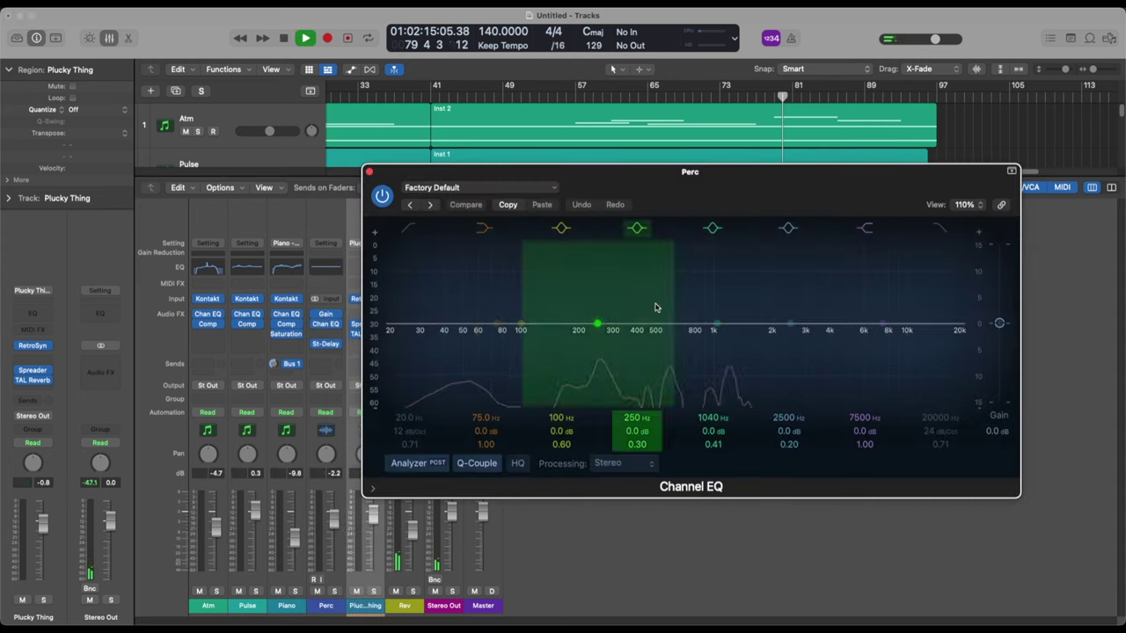
left_click(356, 591)
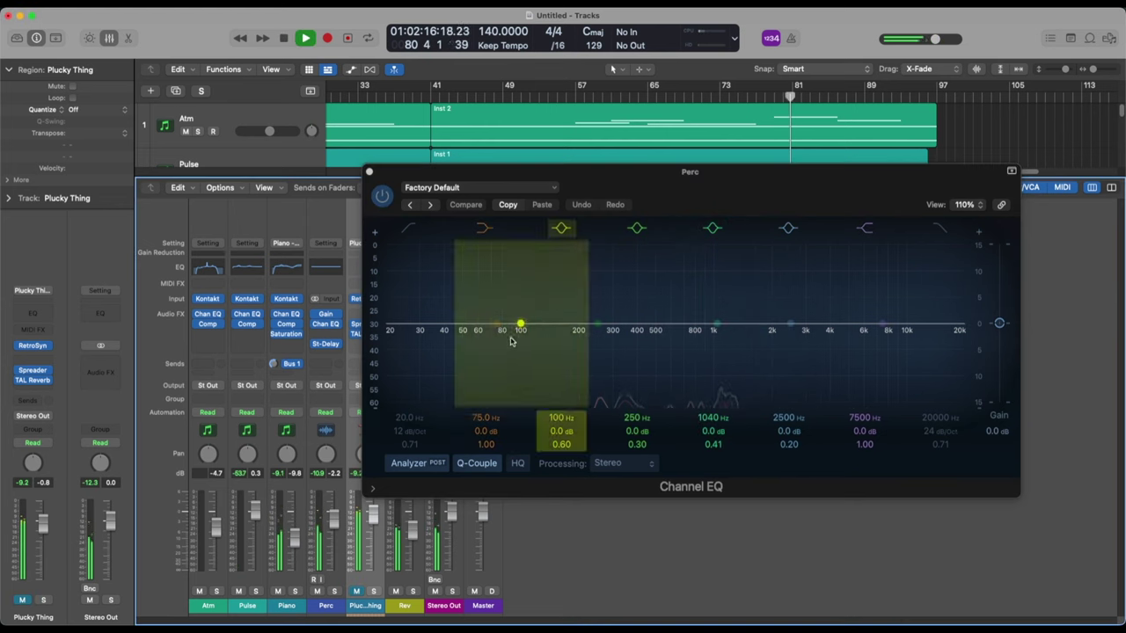
left_click_drag(521, 325, 651, 278)
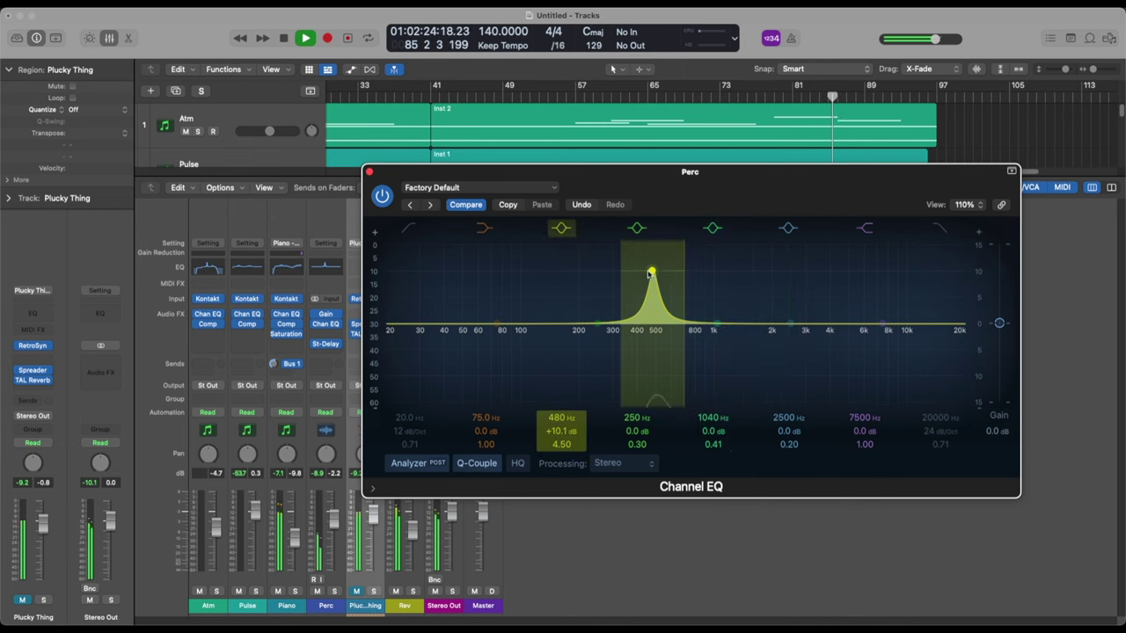
left_click_drag(652, 273, 652, 262)
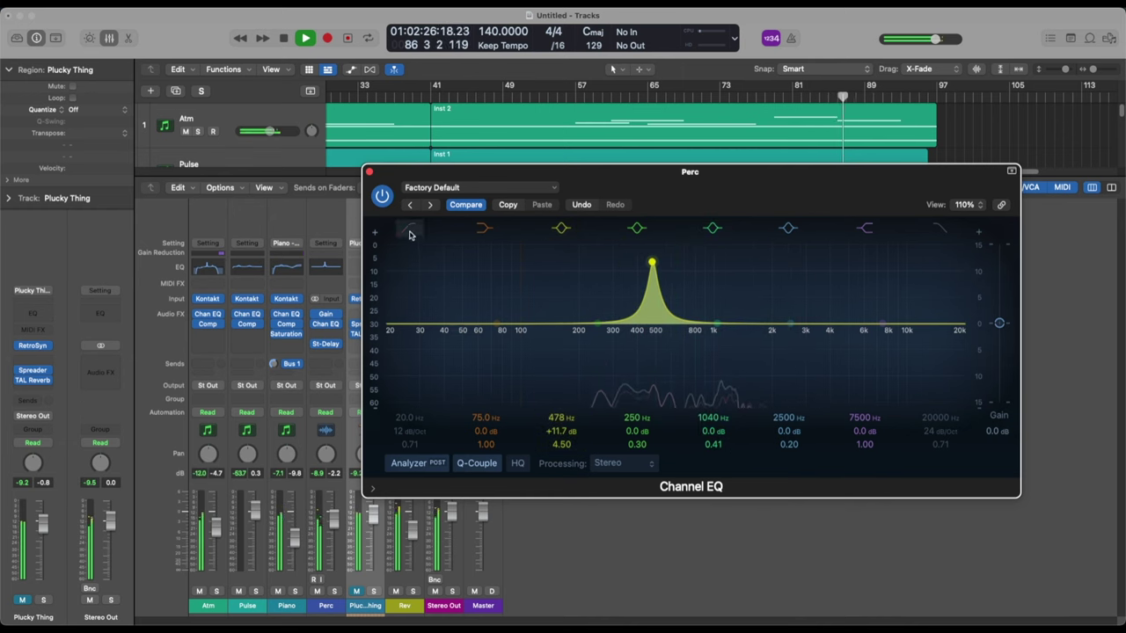
Add a 24 dB/Oct low cut at 163 Hz to Perc's Channel EQ and close the plug-in.
left_click_drag(415, 435, 415, 405)
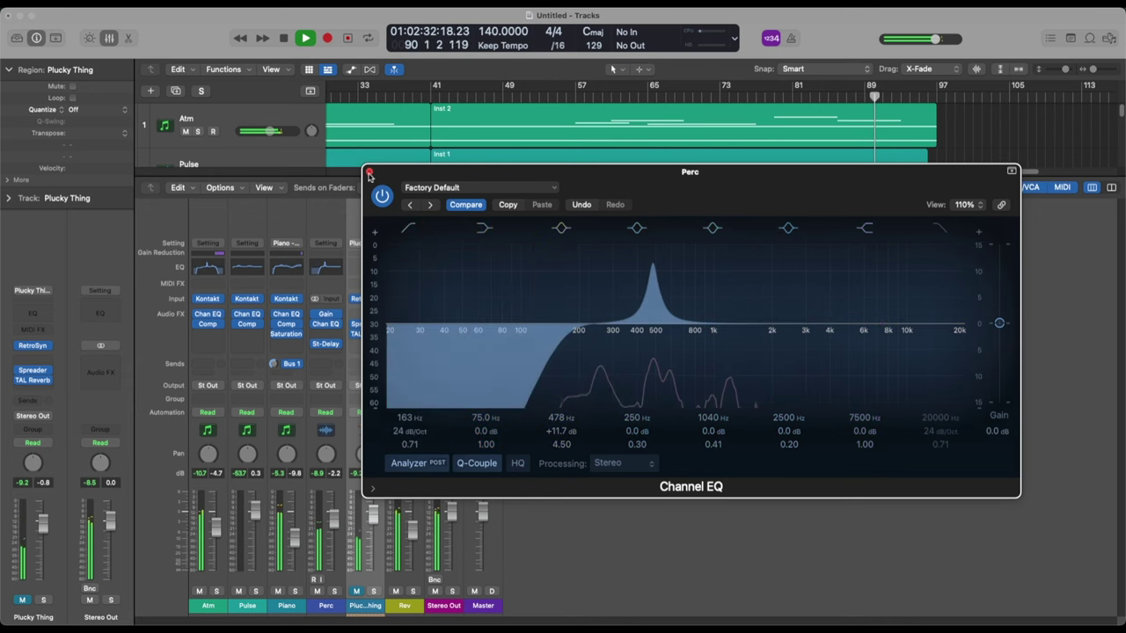
left_click(369, 172)
Insert a stereo Compressor between the Channel EQ and Stereo Delay on Perc, raise its ratio, and close the plug-in.
left_click(350, 347)
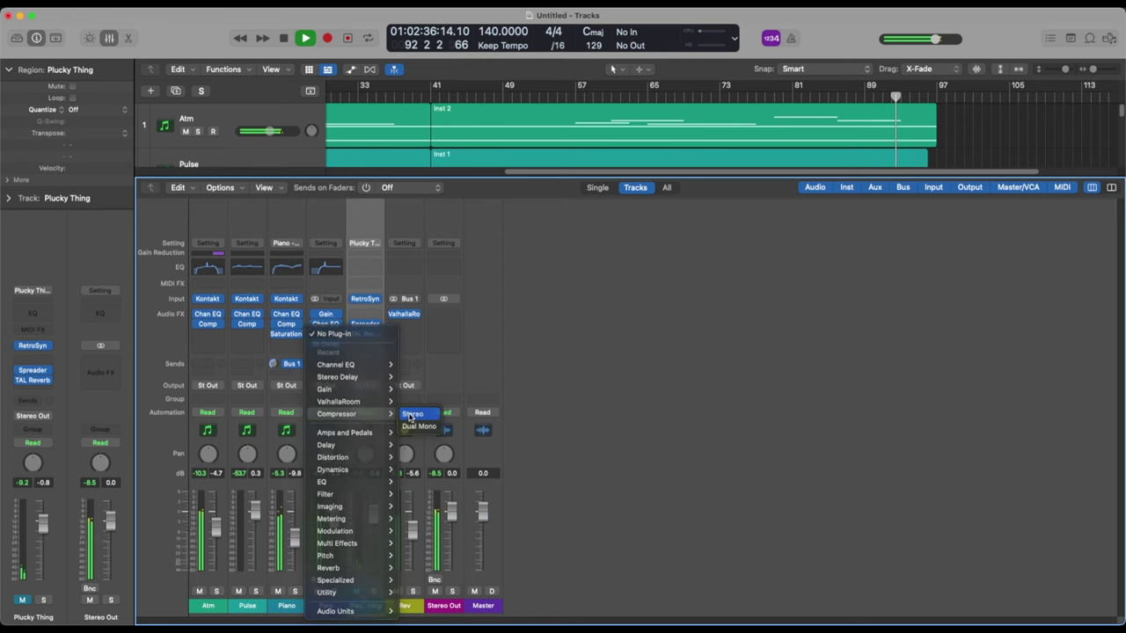
left_click(409, 414)
left_click_drag(599, 471, 594, 447)
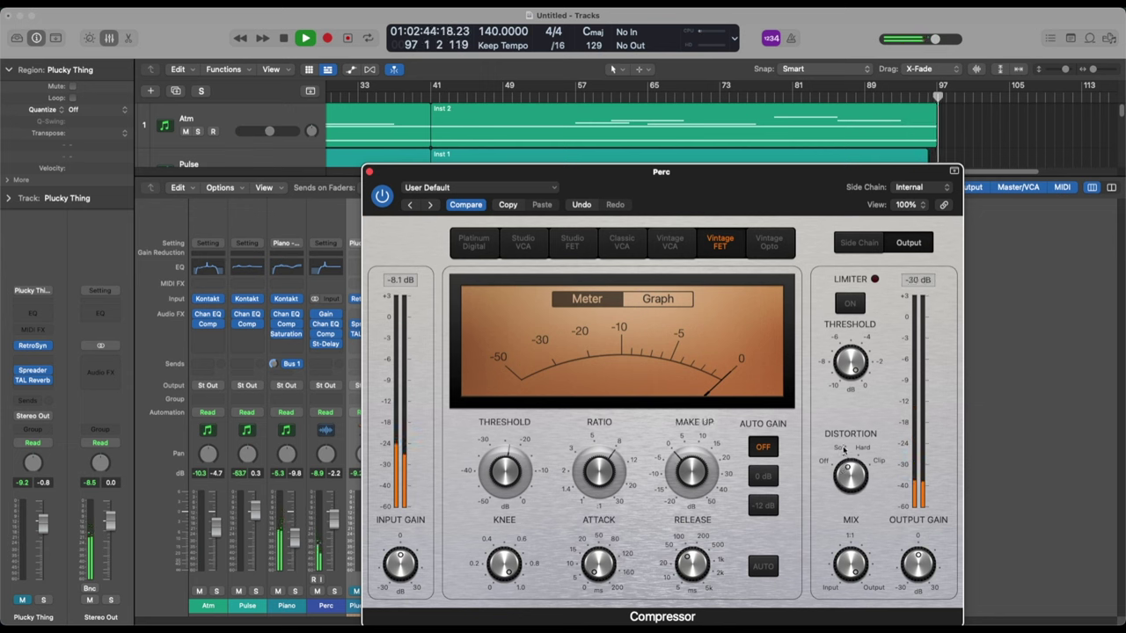
mouse_move(460, 437)
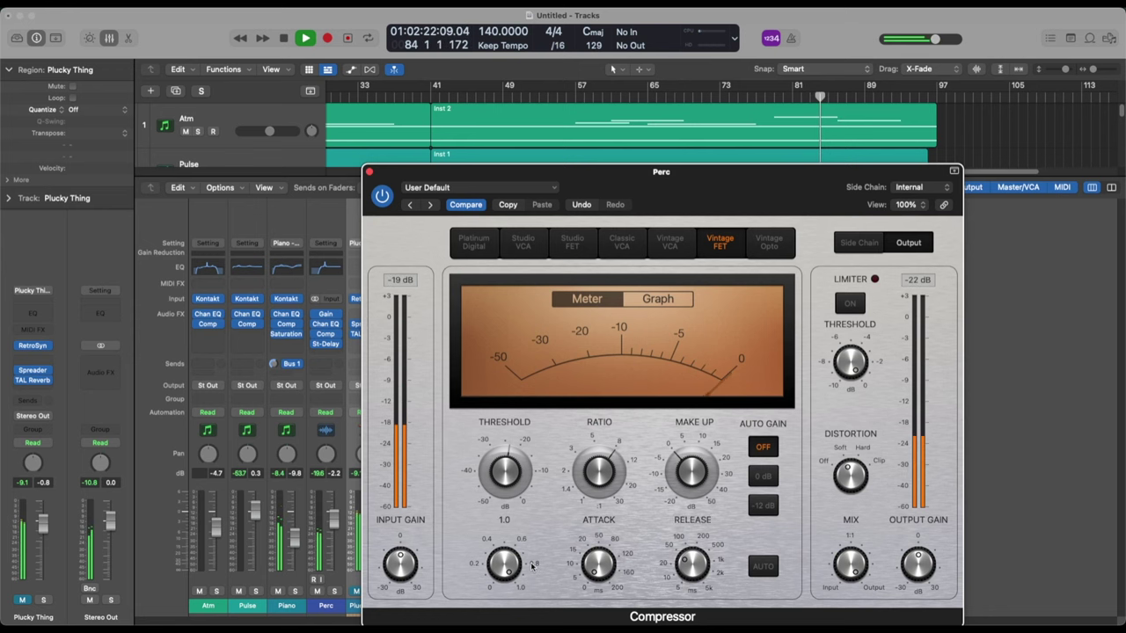
left_click(370, 172)
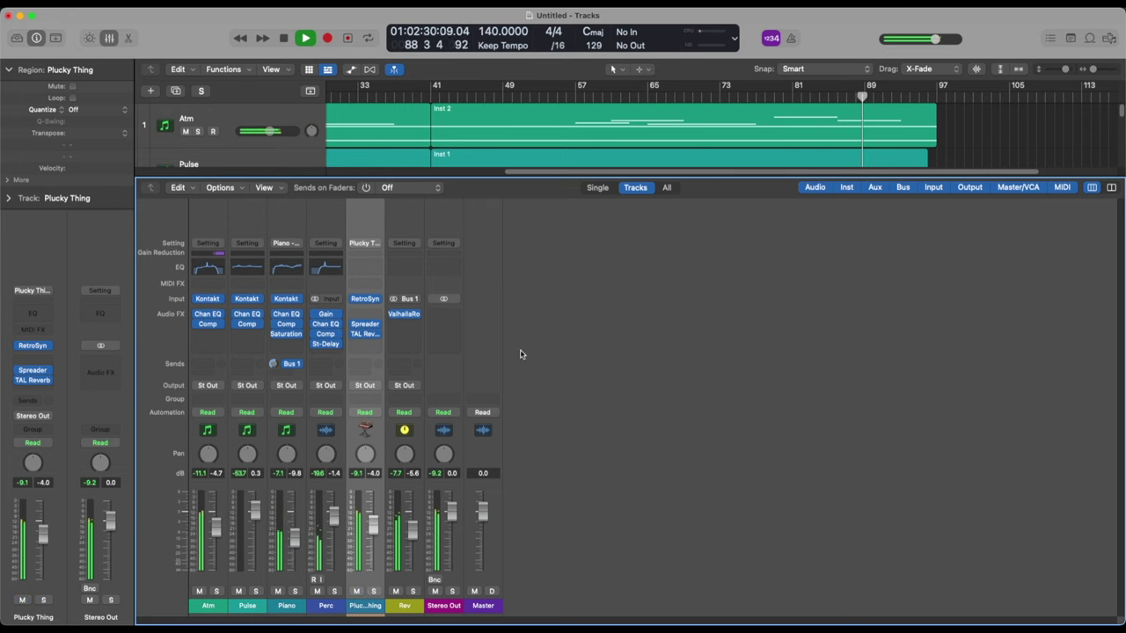
Close the mixer and rewind playback to bar 41 for auditioning the Reese Bass - VITAL track.
key("x")
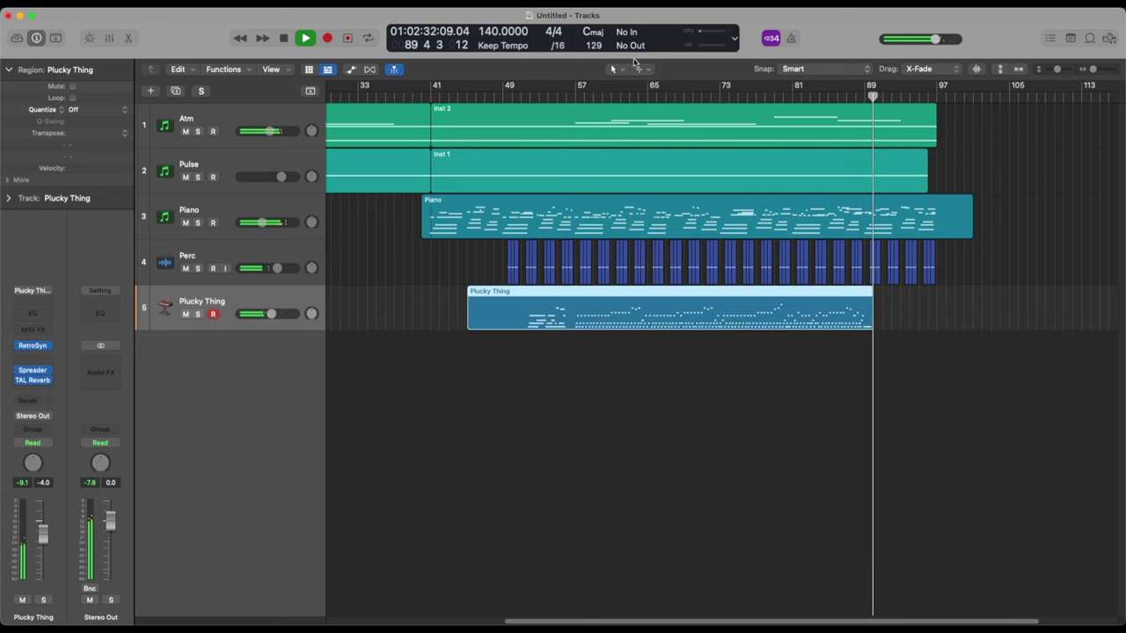
key("shift+comma")
key("shift+comma")
key("shift+comma")
key("shift+comma")
key("shift+comma")
key("shift+comma")
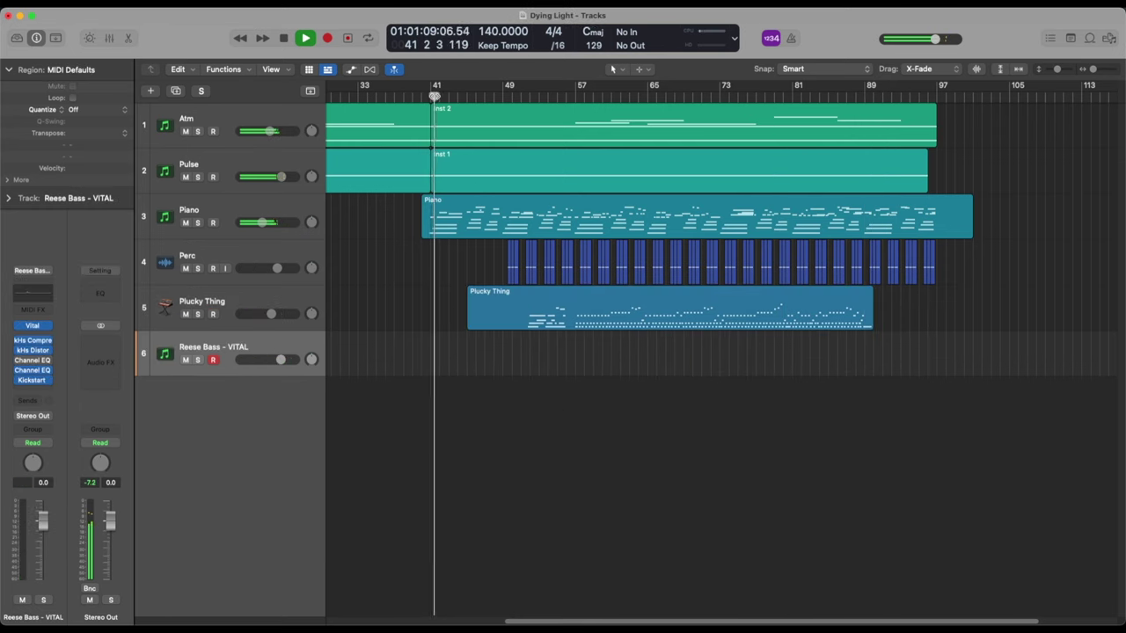
Play along on the Reese Bass - VITAL track, record a bass part from about bar 57 to bar 74, and stop.
key("shift+comma")
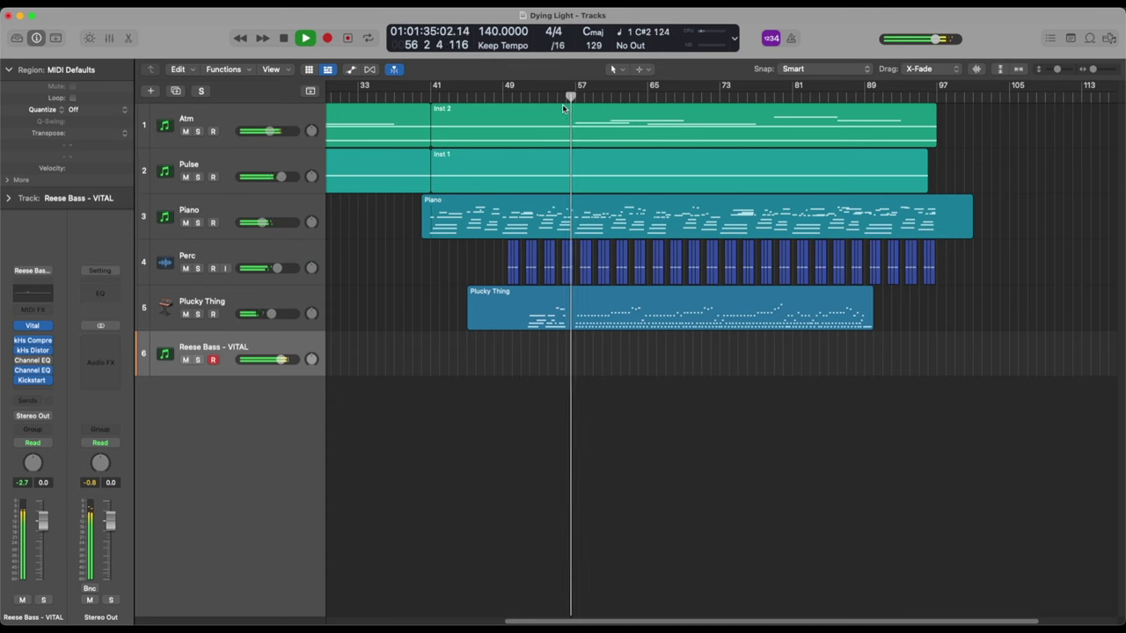
key("r")
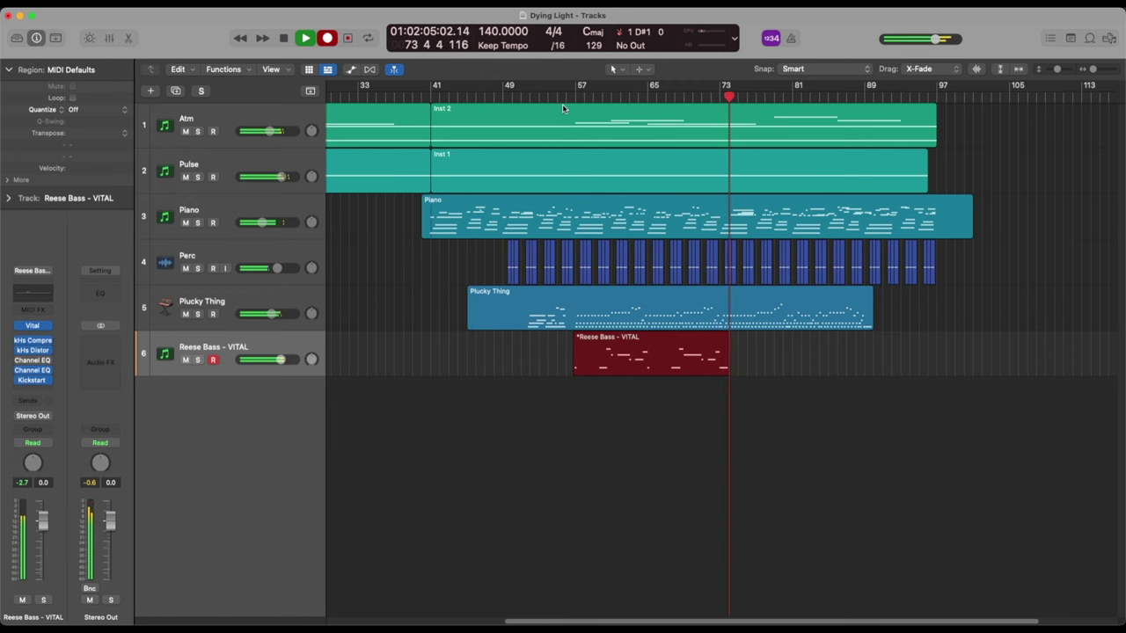
key("space")
In the Piano Roll, move the first Reese Bass note's start to 57 1 1 1 and quantize all notes to 1/16 Note.
double_click(632, 370)
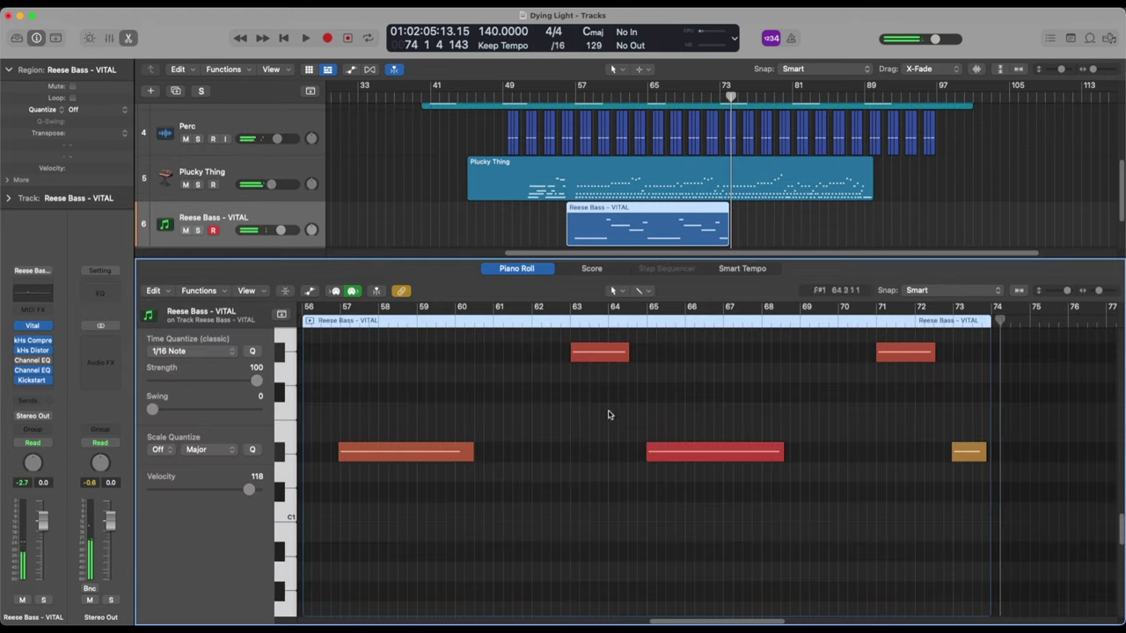
scroll(492, 486, "left", 4)
left_click(481, 454)
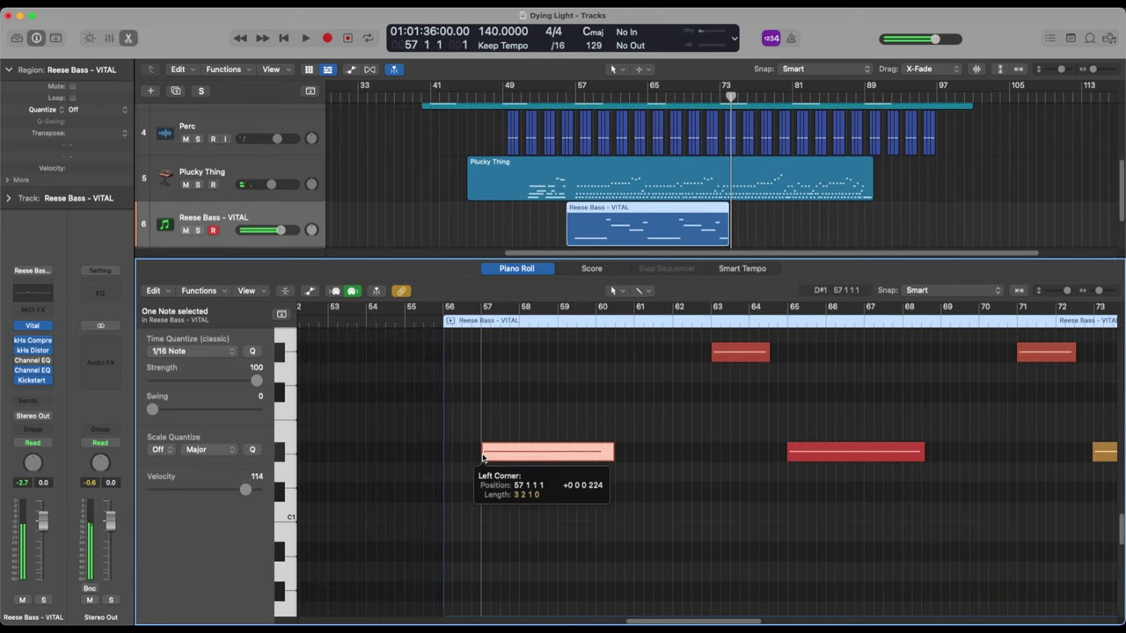
scroll(586, 414, "right", 3)
scroll(533, 389, "up", 3)
key("super+a")
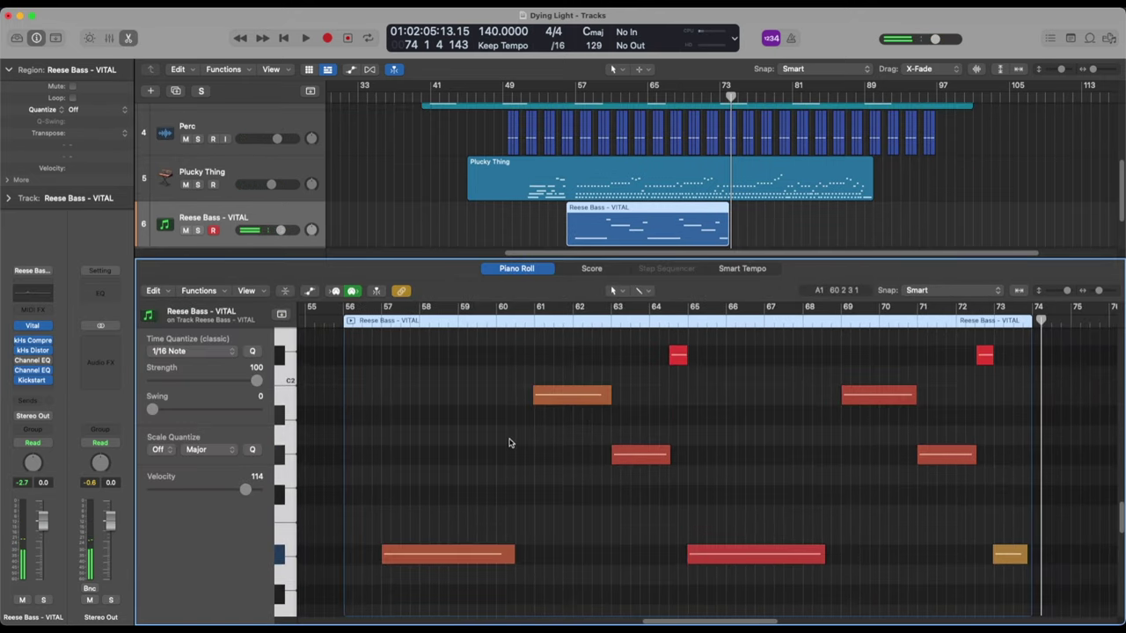
left_click(614, 487)
Delete the last low note at bar 73 and align the other notes' starts to the beats, including 65 1 1 1 and 71 1 1 1.
left_click(1008, 554)
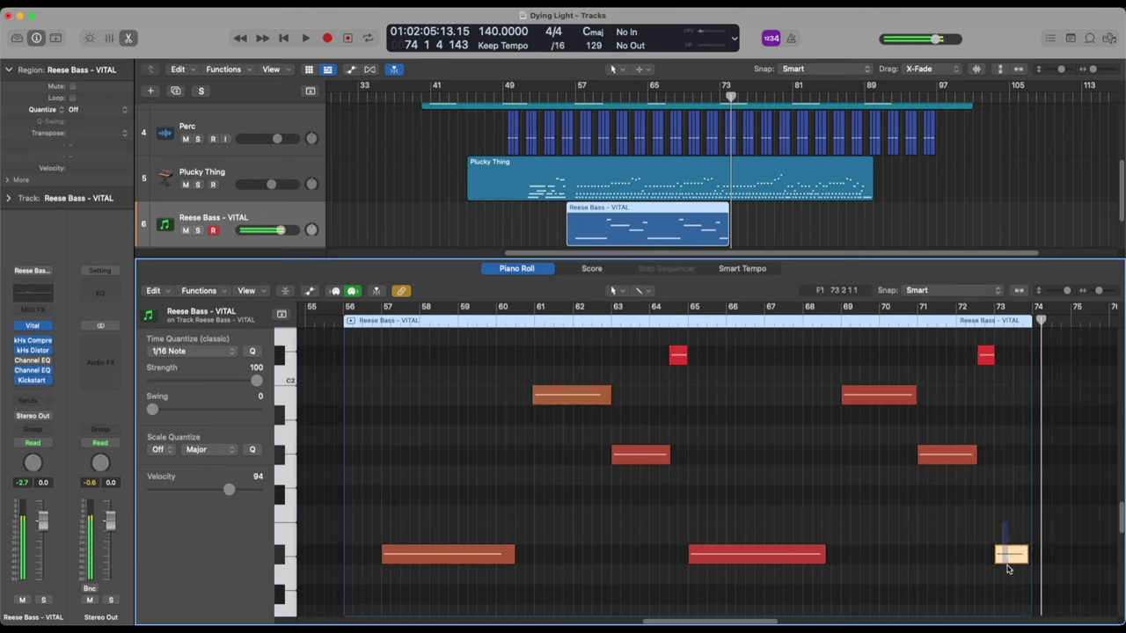
left_click(979, 361)
left_click(671, 361)
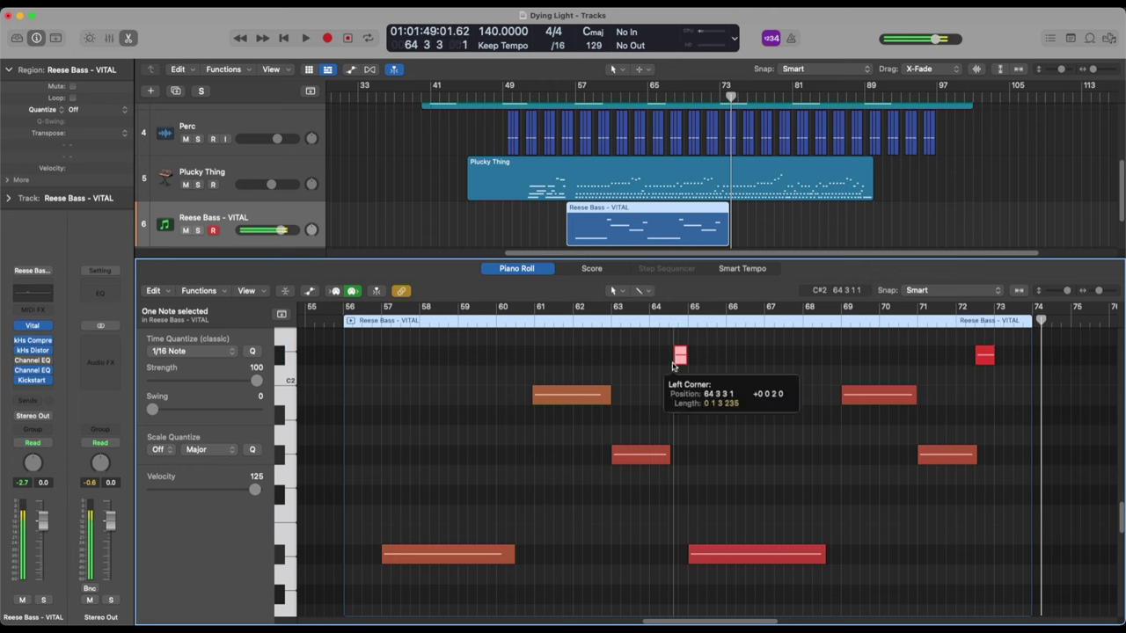
left_click(614, 461)
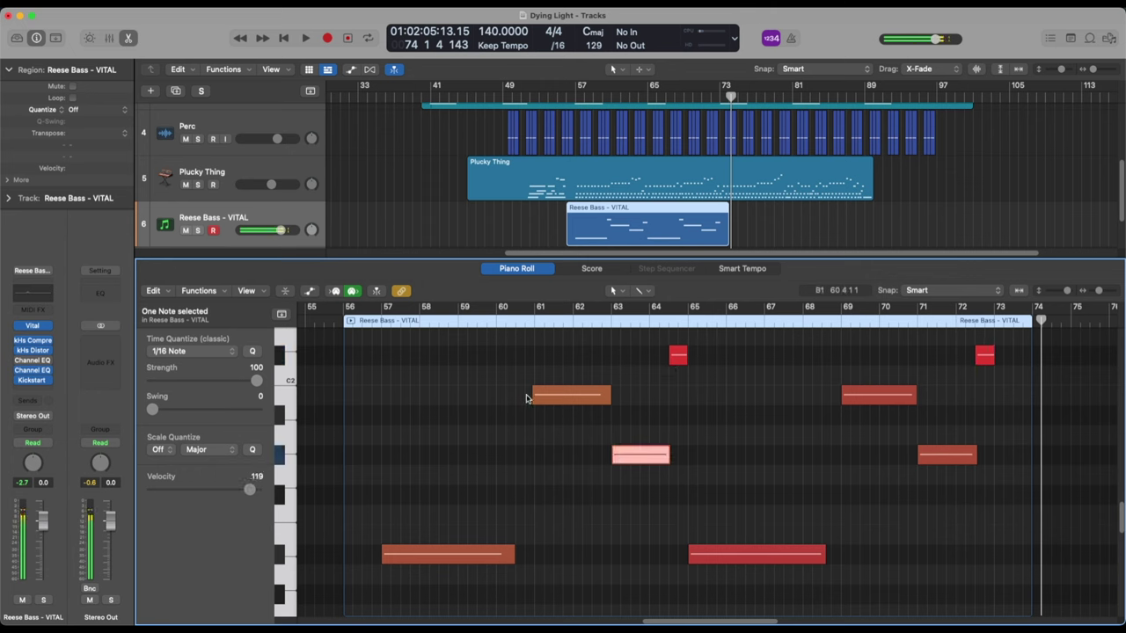
left_click(533, 398)
left_click(692, 555)
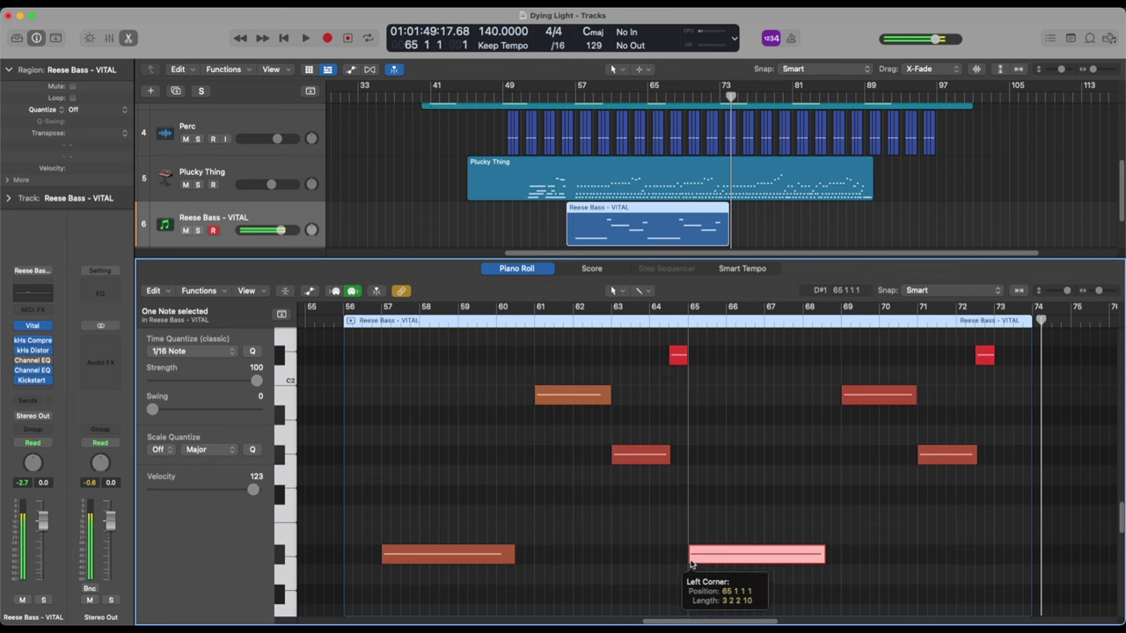
left_click(841, 398)
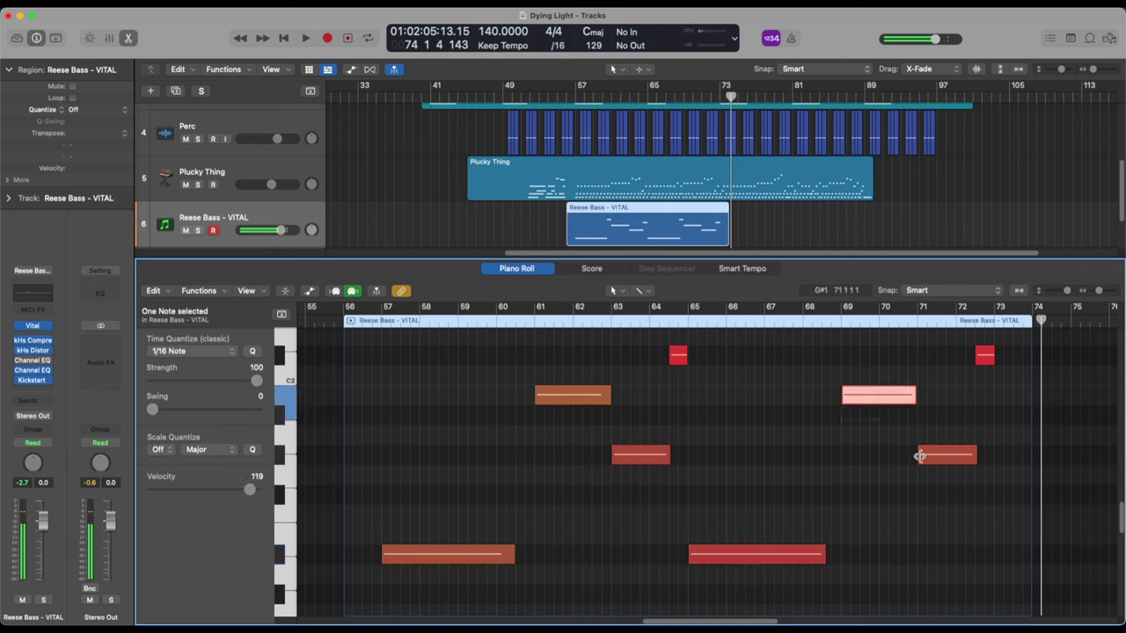
left_click_drag(919, 455, 919, 458)
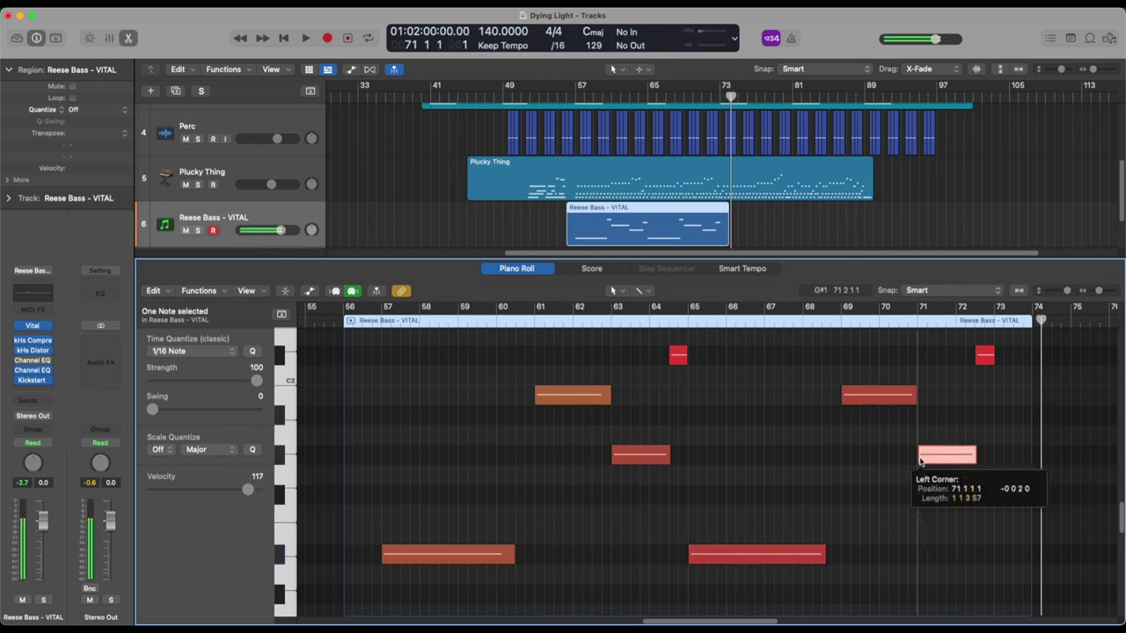
Set the velocity of all Reese Bass notes to 127.
left_click(787, 463)
key("super+a")
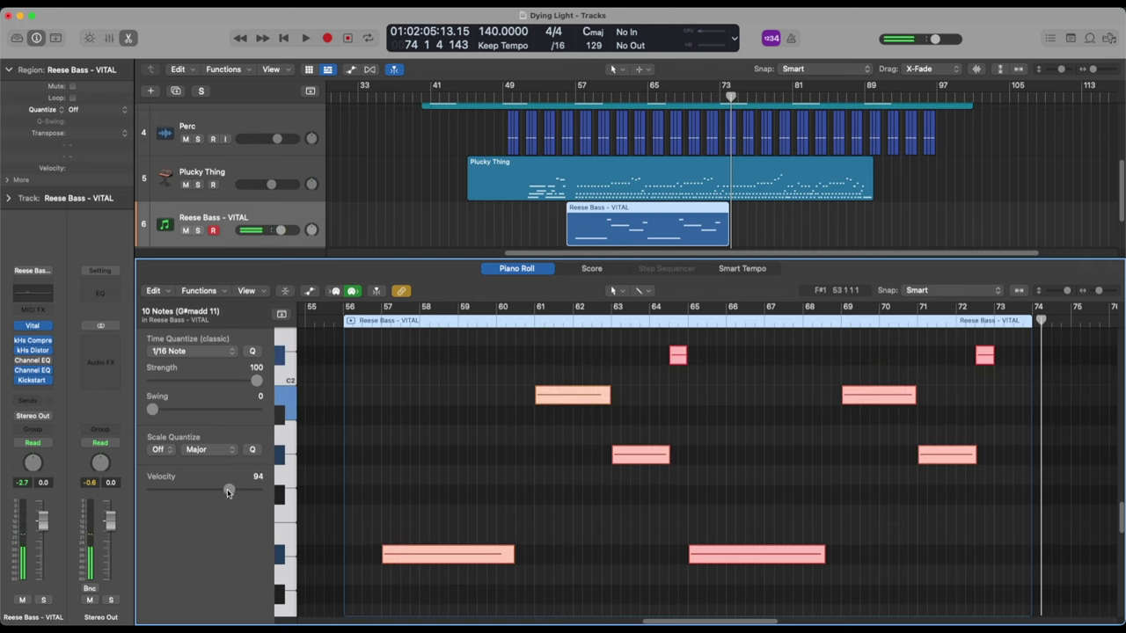
left_click_drag(227, 492, 417, 496)
left_click(610, 487)
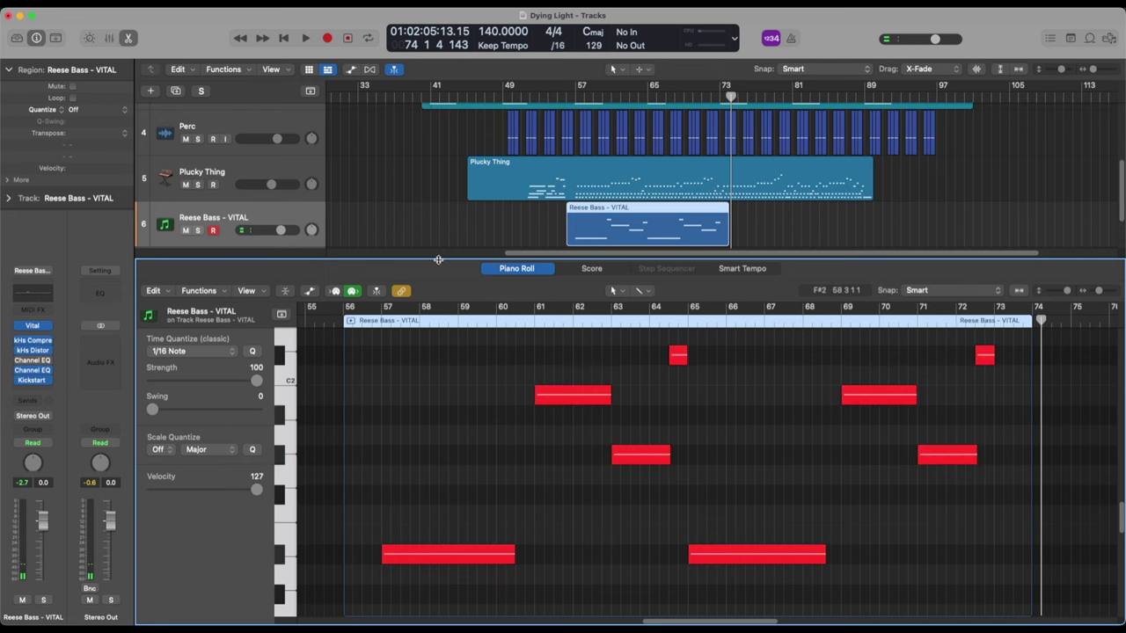
Close the Piano Roll and trim the Reese Bass - VITAL region to start at bar 57 and end shortly after bar 73.
left_click_drag(438, 259, 494, 613)
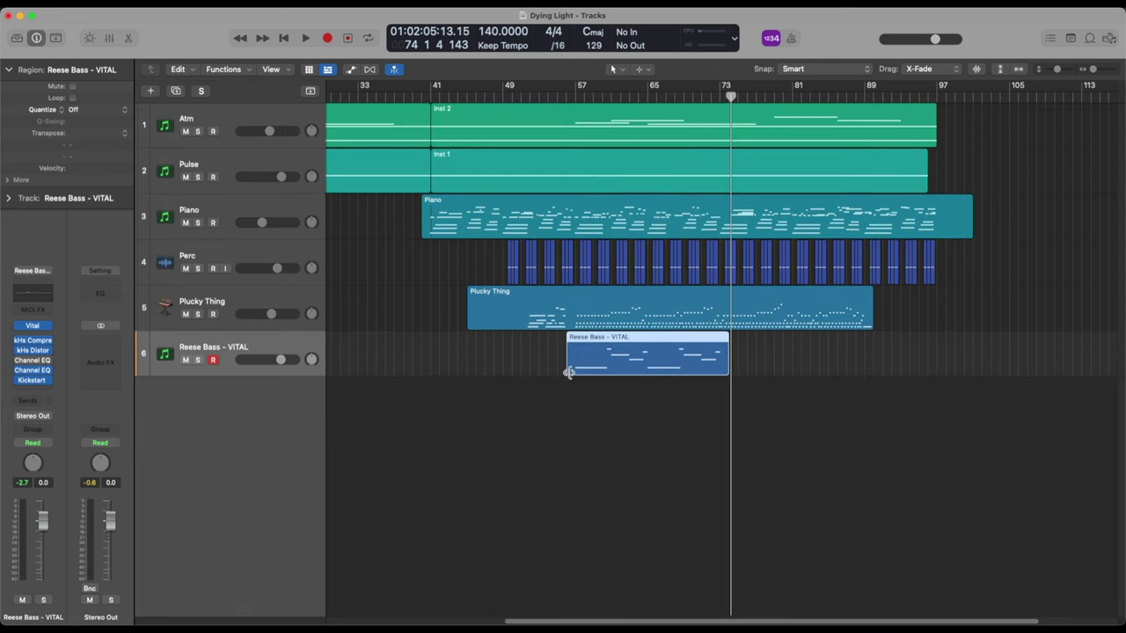
left_click_drag(569, 372, 576, 374)
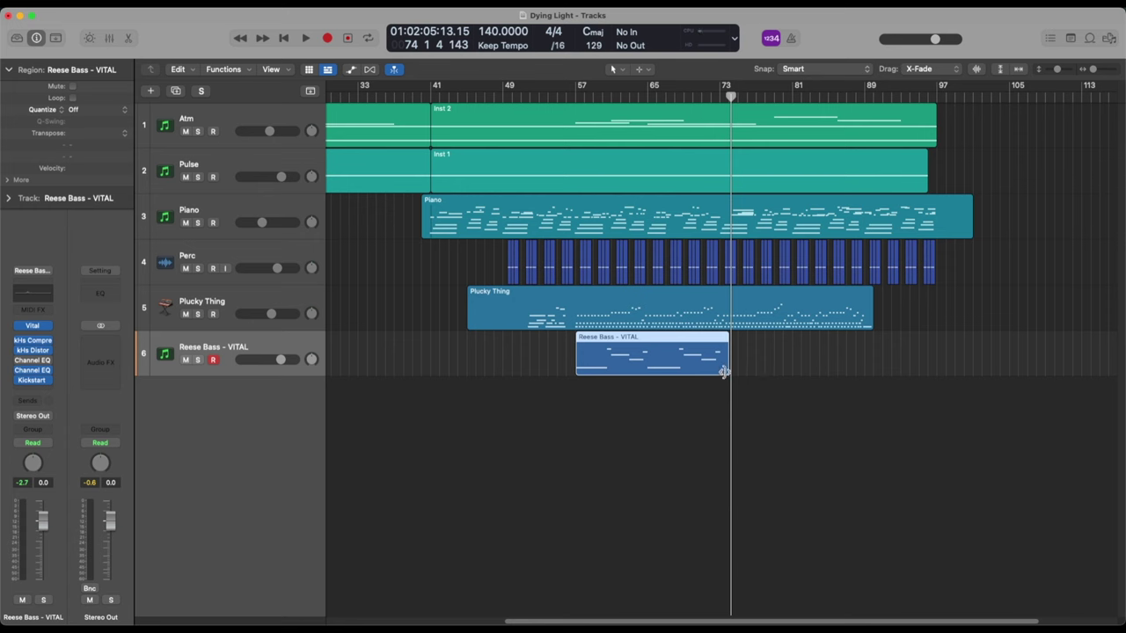
mouse_move(724, 372)
left_mouse_down()
mouse_move(744, 372)
mouse_move(722, 373)
left_mouse_up()
Try extending the Reese Bass note that starts at bar 71 up to bar 73, and close the Piano Roll.
double_click(721, 373)
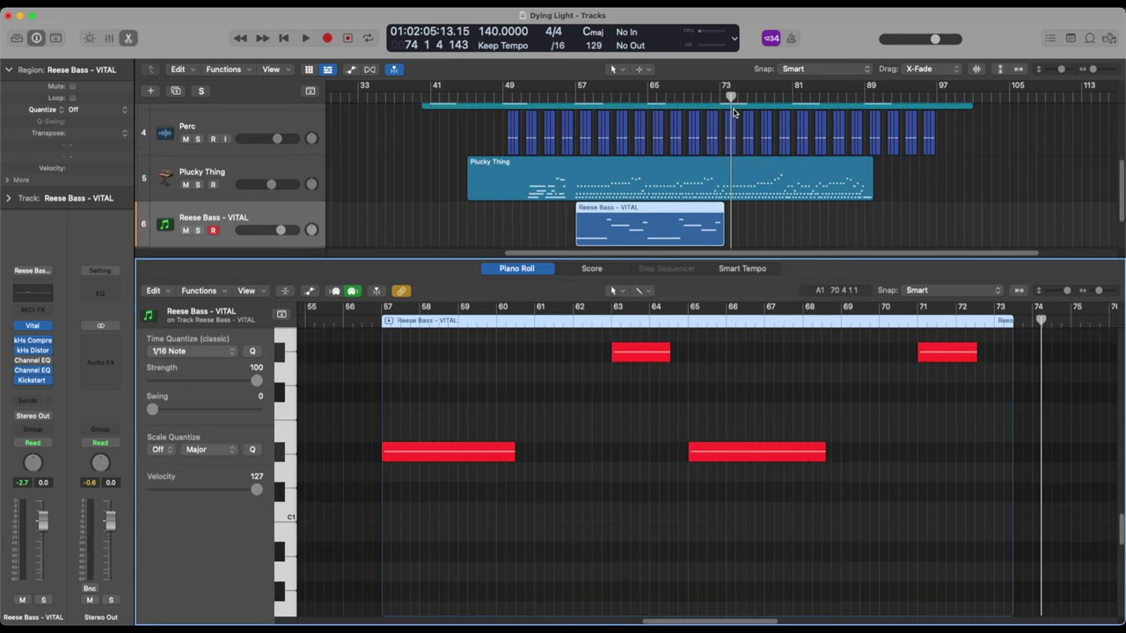
left_click(720, 97)
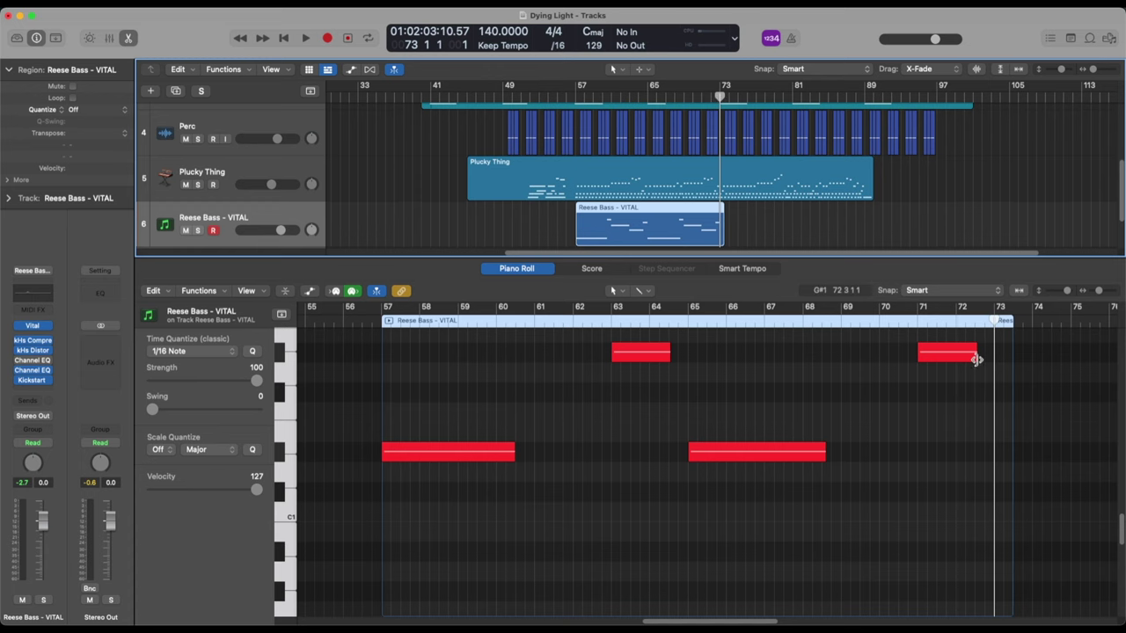
left_click_drag(976, 359, 992, 359)
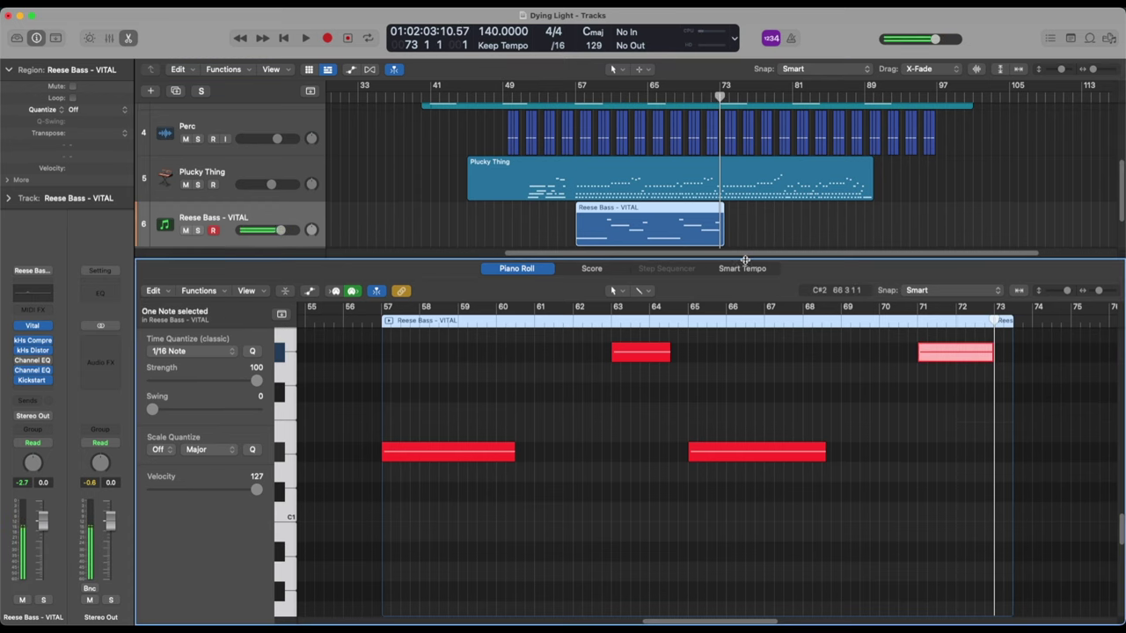
left_click_drag(745, 261, 759, 567)
left_click(728, 491)
Play the Reese Bass part from bar 71 and shorten the note starting there to end midway through bar 72.
left_click(701, 373)
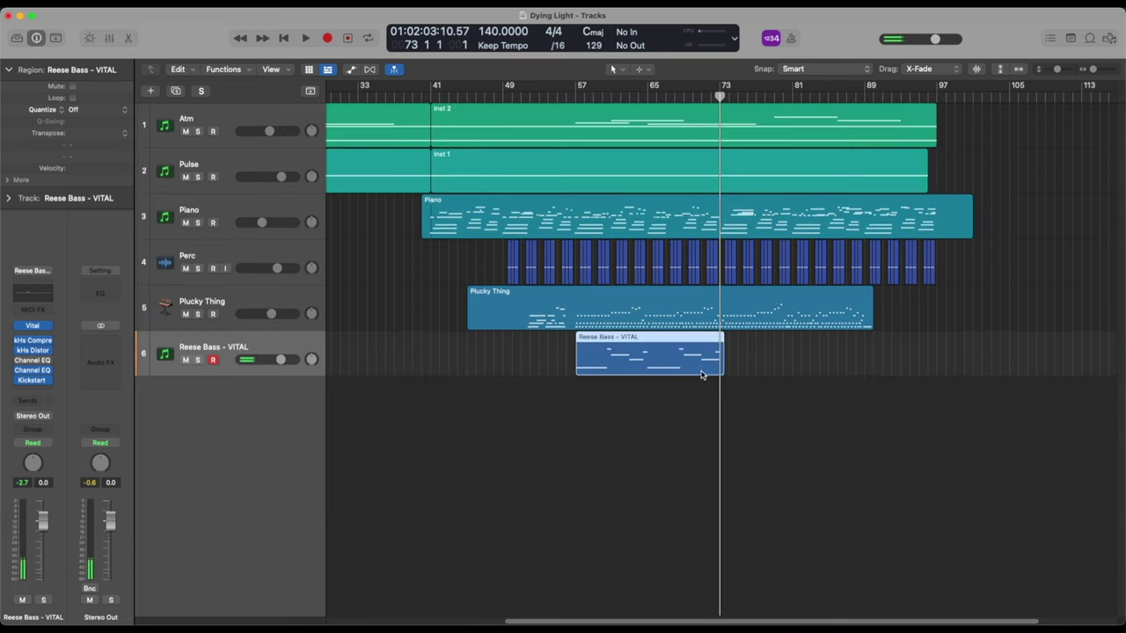
key("space")
key("space")
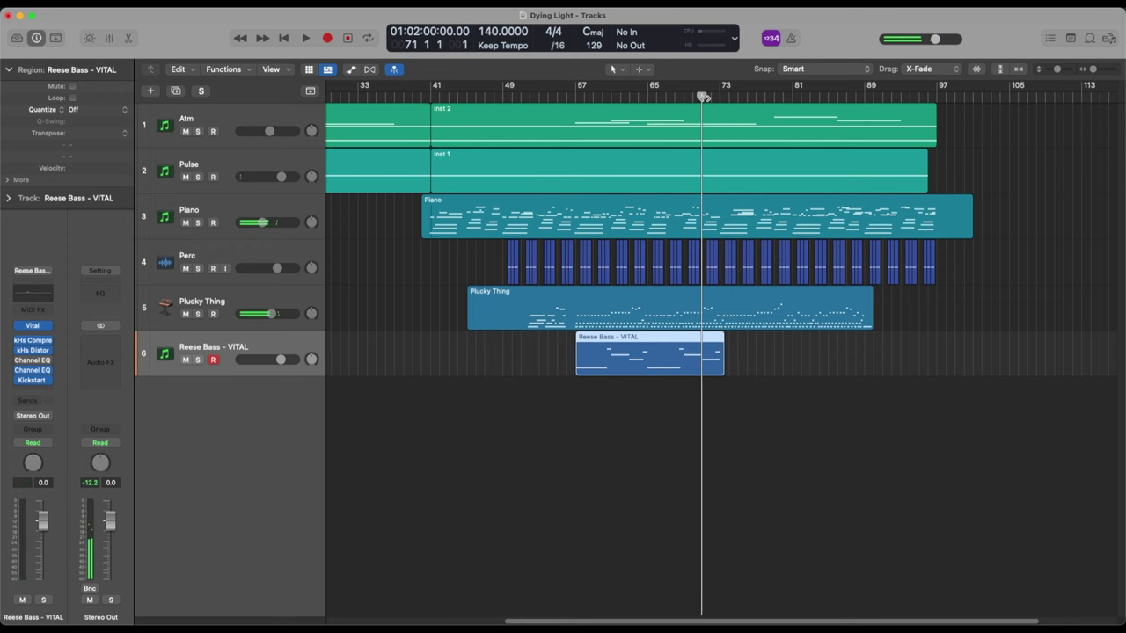
scroll(705, 370, "up", 10)
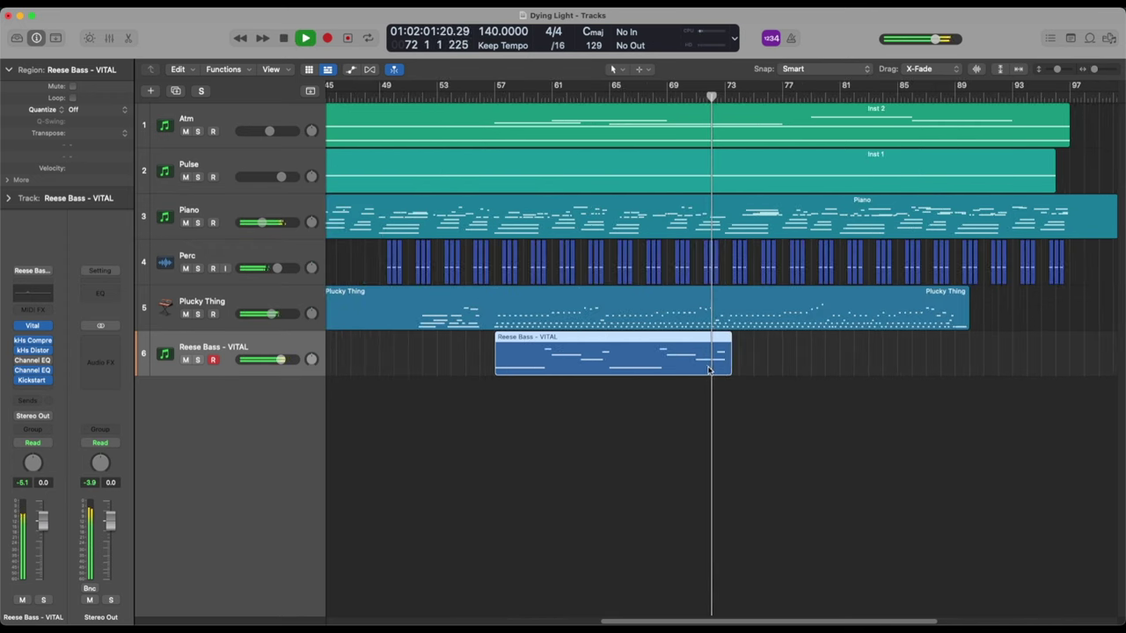
key("space")
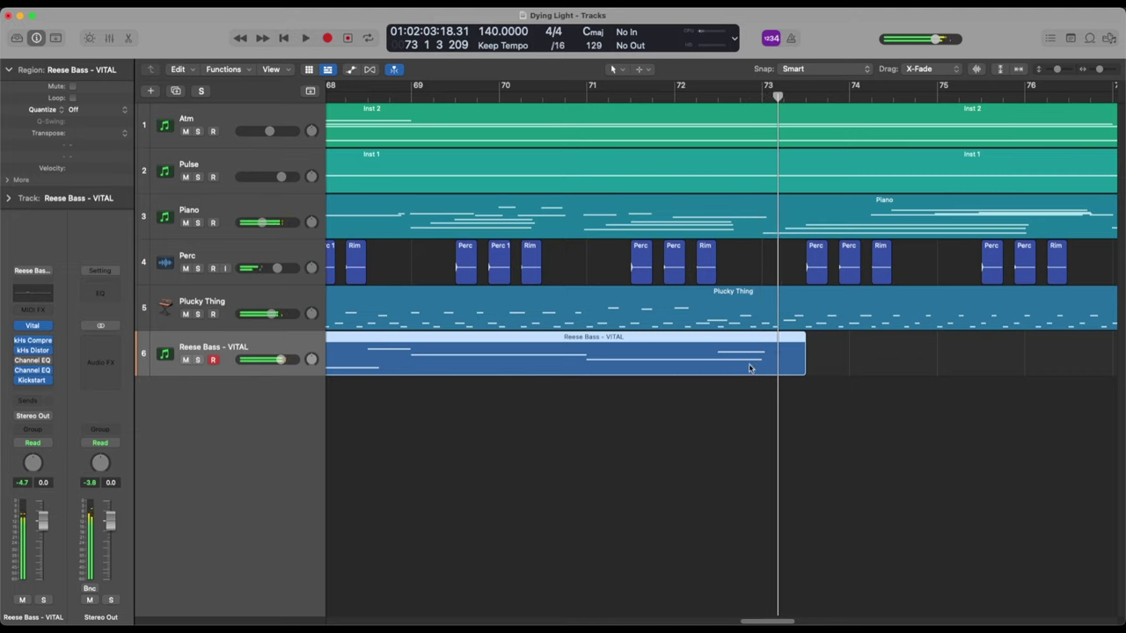
double_click(746, 370)
left_click_drag(995, 457, 977, 459)
Play past bar 73, trim the Reese Bass region's end to the playhead, and trim the last high note's end to bar 73.
key("space")
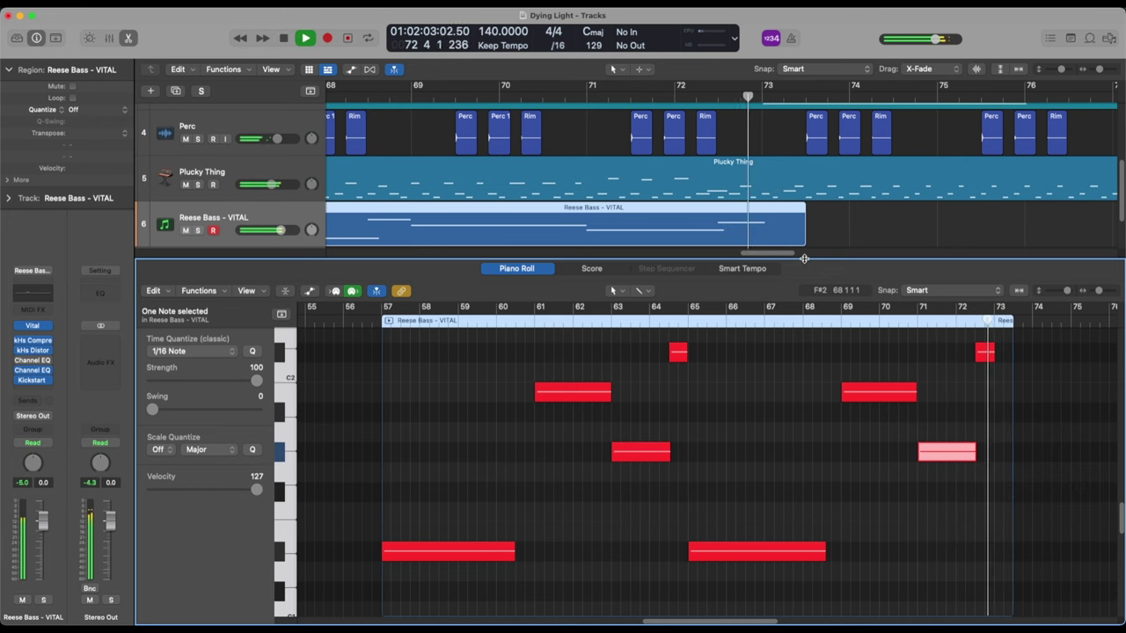
key("space")
left_click_drag(805, 250, 776, 216)
left_click(988, 370)
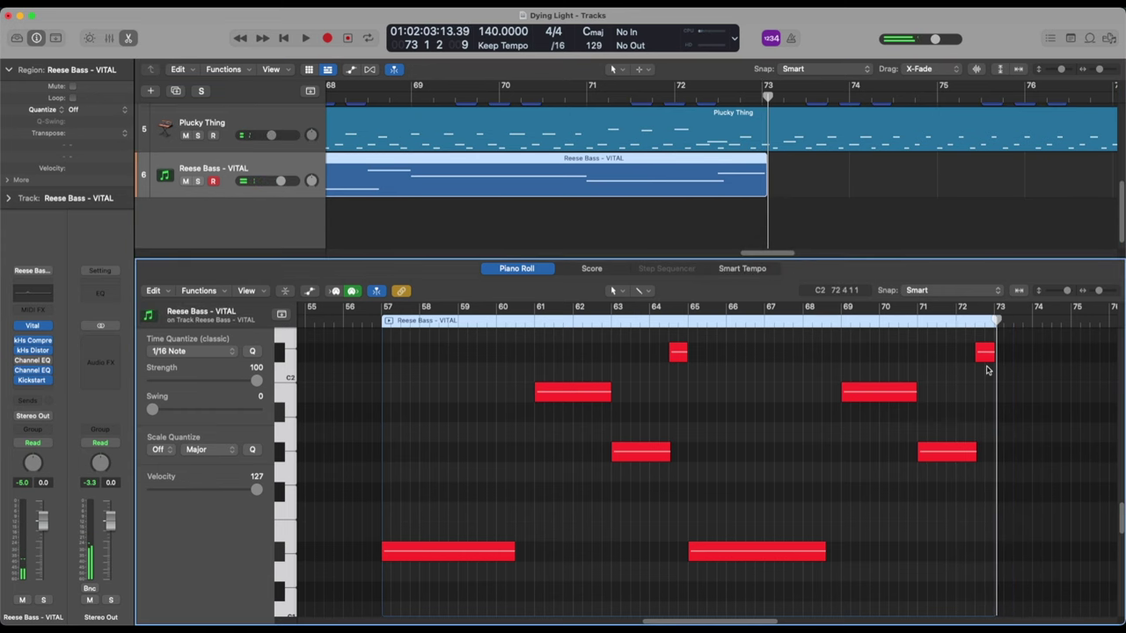
left_click_drag(992, 358, 1022, 355)
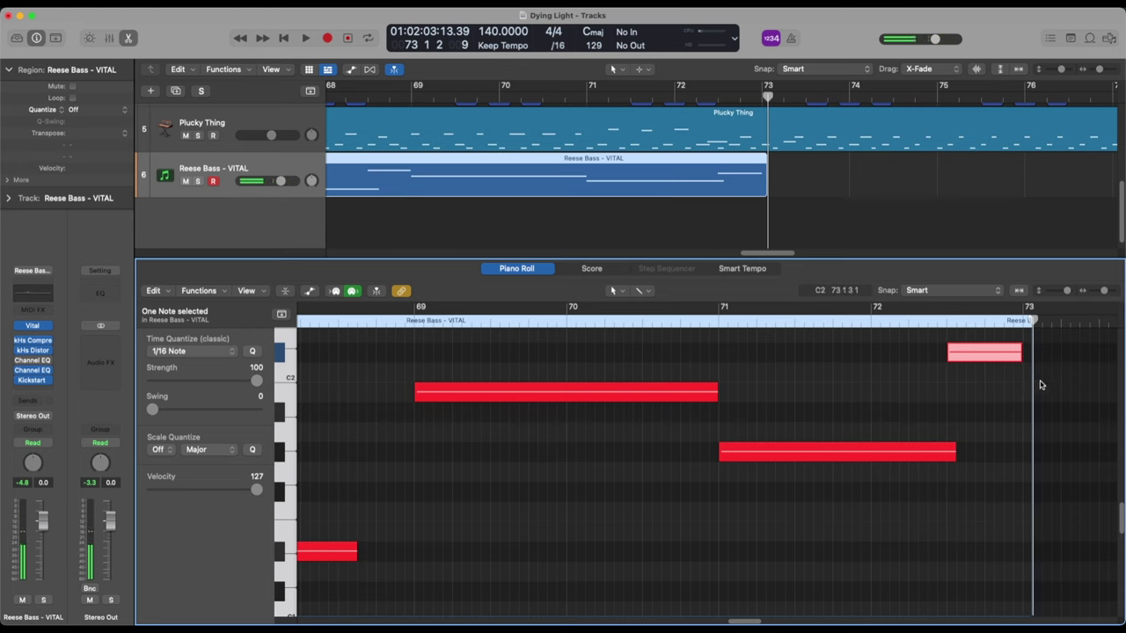
Place the playhead at 73 1 1 1 and trim the Reese Bass - VITAL region's end exactly to it.
key("super+Right")
key("super+Right")
key("super+Right")
left_click(763, 201)
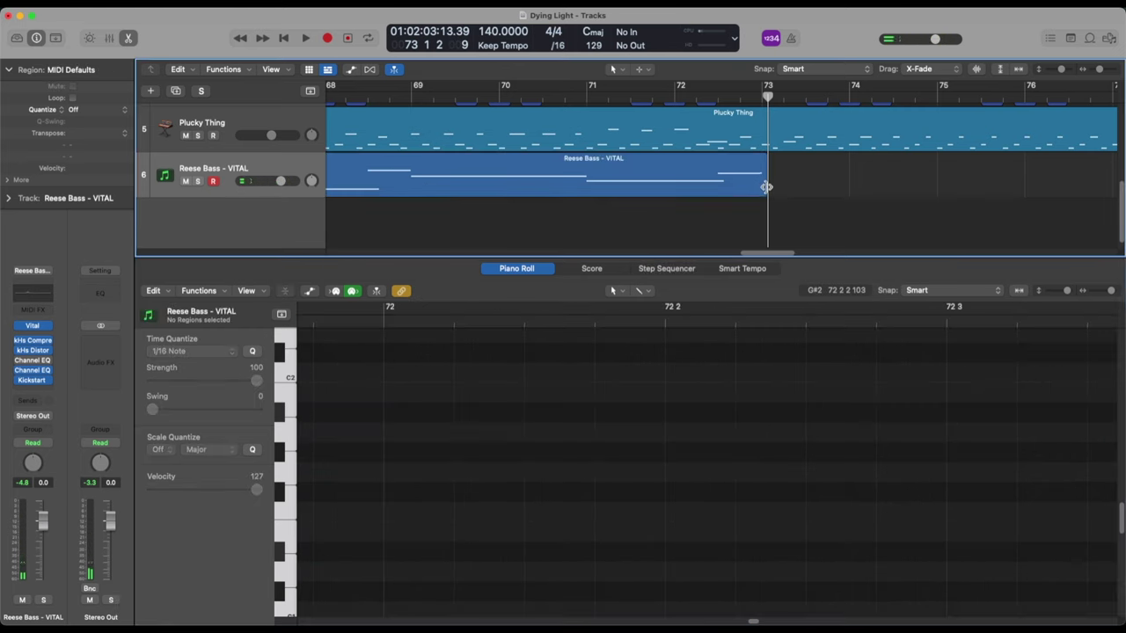
left_click(763, 98)
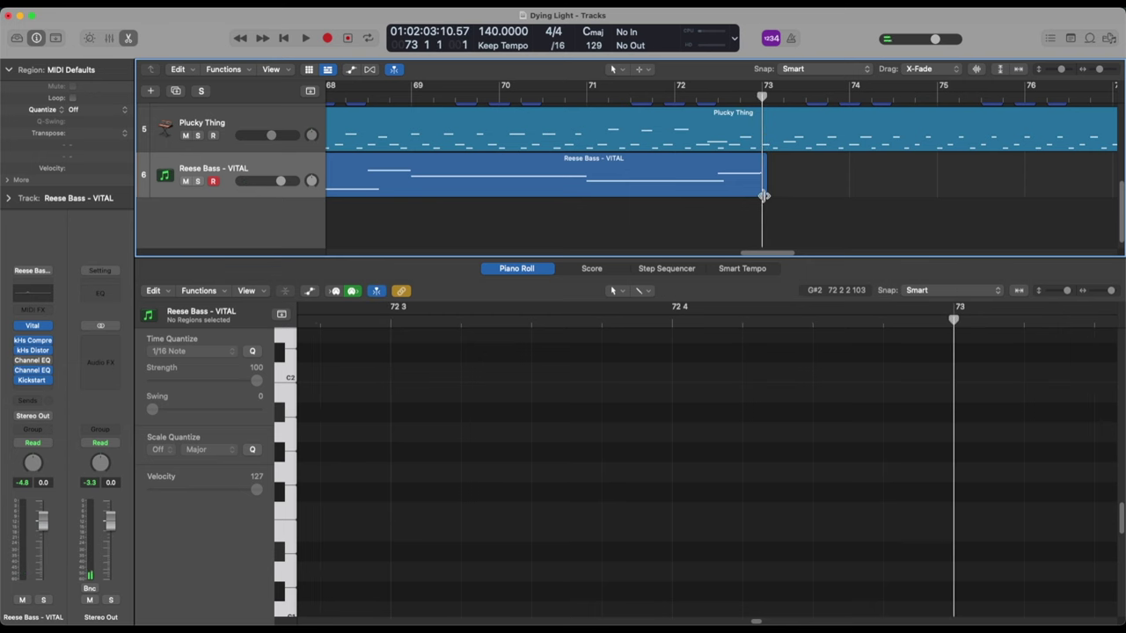
left_click(763, 196)
key("super+Left")
key("super+Left")
key("super+Left")
key("super+Left")
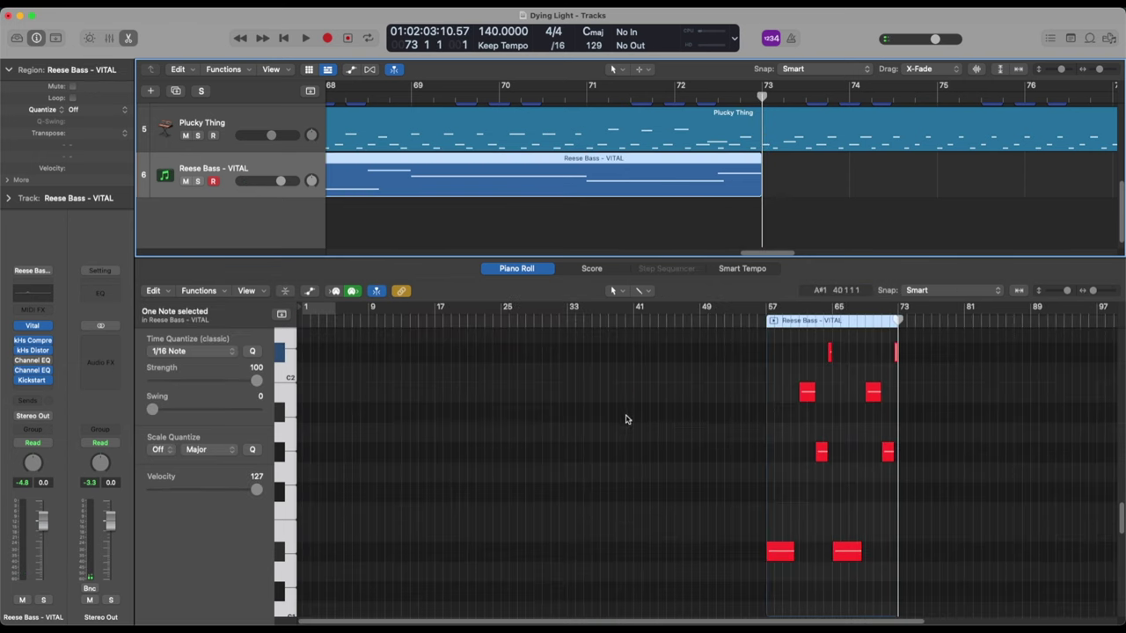
key("super+Down")
key("super+Down")
key("super+Down")
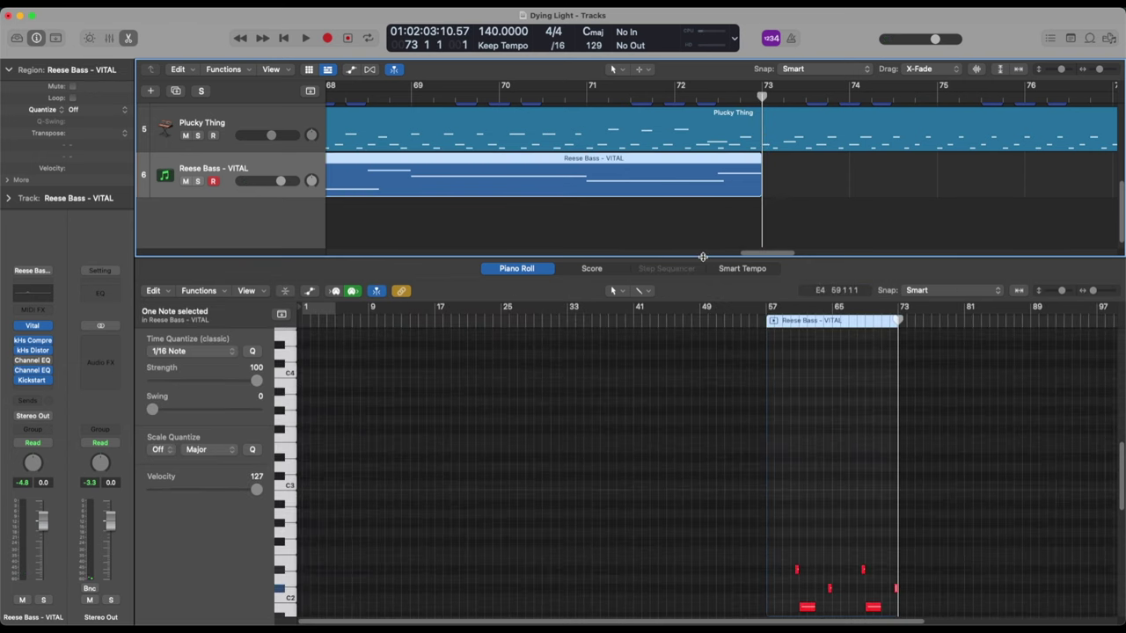
Shrink the Piano Roll out of view and repeat the Reese Bass - VITAL region once directly after itself at bar 73.
left_click_drag(703, 257, 703, 540)
left_click(660, 495)
key("super+Left")
key("super+Left")
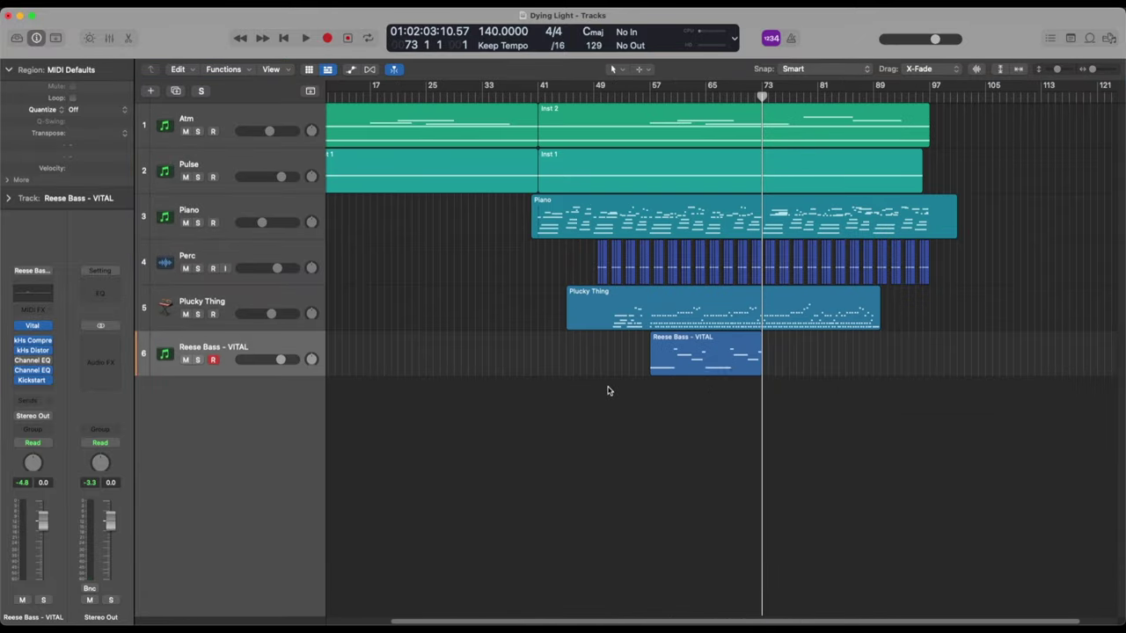
left_click(709, 367)
key("super+r")
left_click(882, 460)
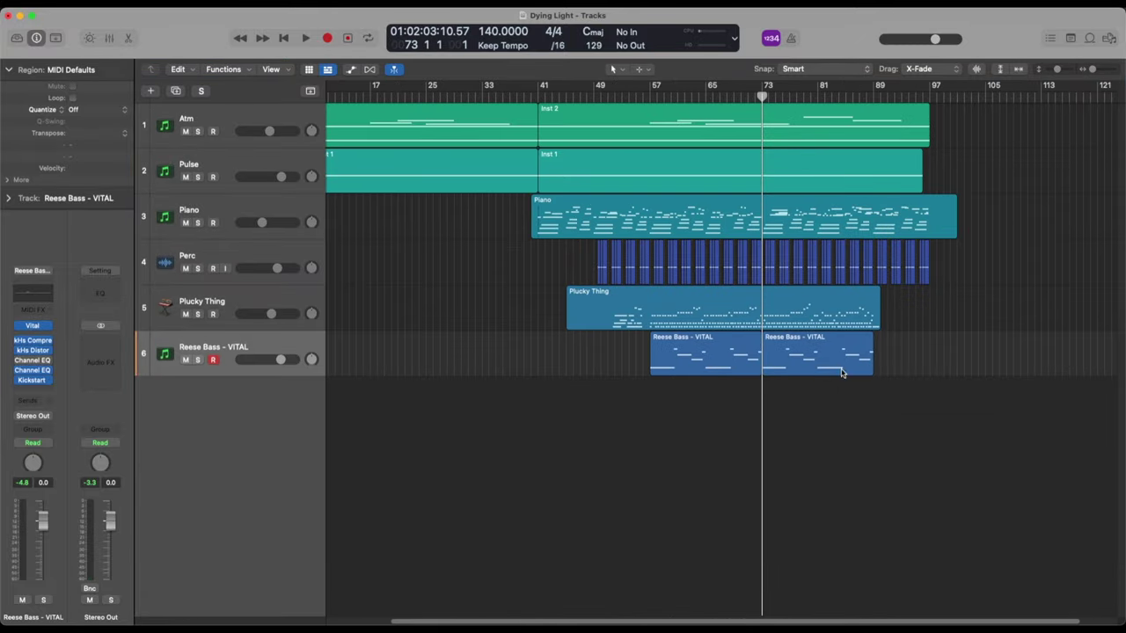
Try repeating the second Reese Bass - VITAL region from bar 89, and delete that extra copy.
left_click(840, 368)
key("super+r")
left_click(911, 419)
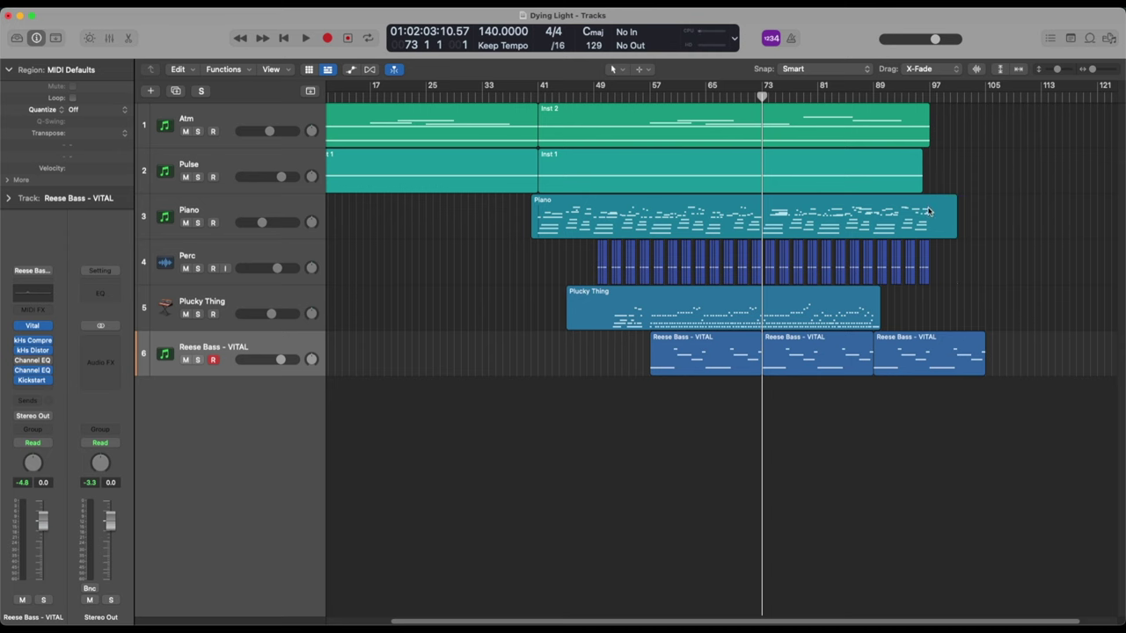
left_click(943, 371)
key("Delete")
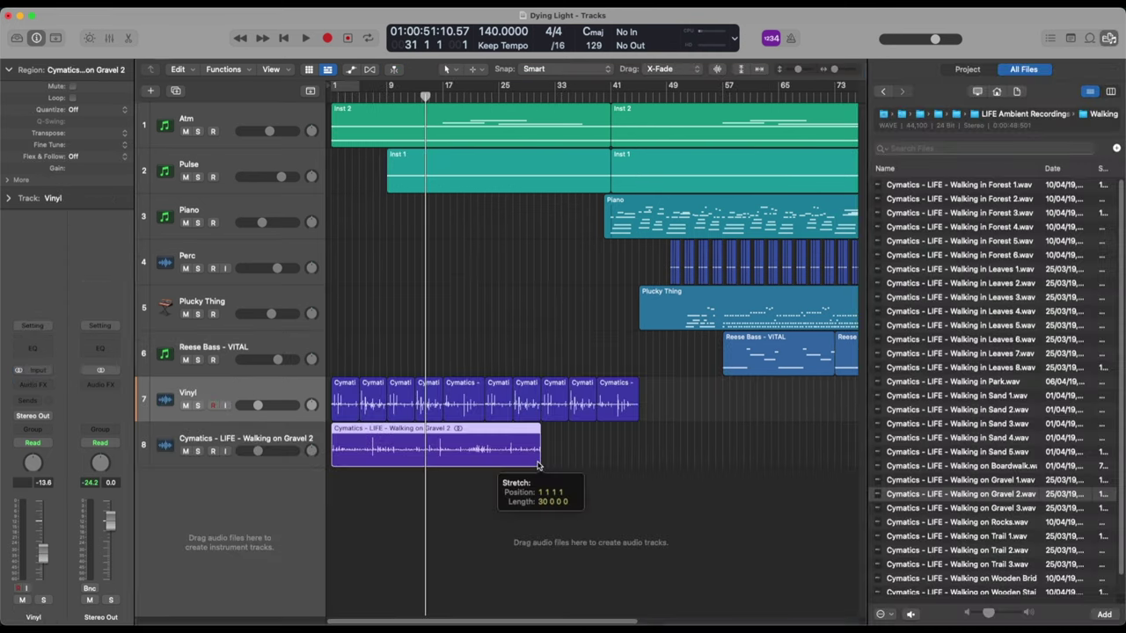
Play the arrangement from bar 1 and lower the Walking on Gravel track to -19.0 dB and the Vinyl track to -15.8 dB.
key("space")
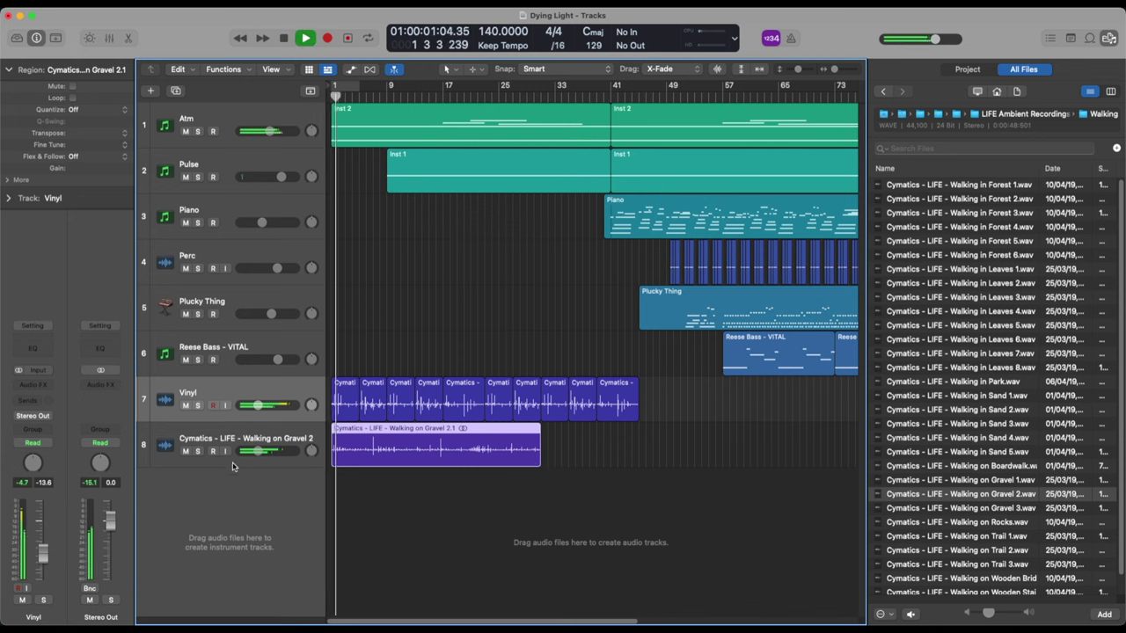
mouse_move(255, 451)
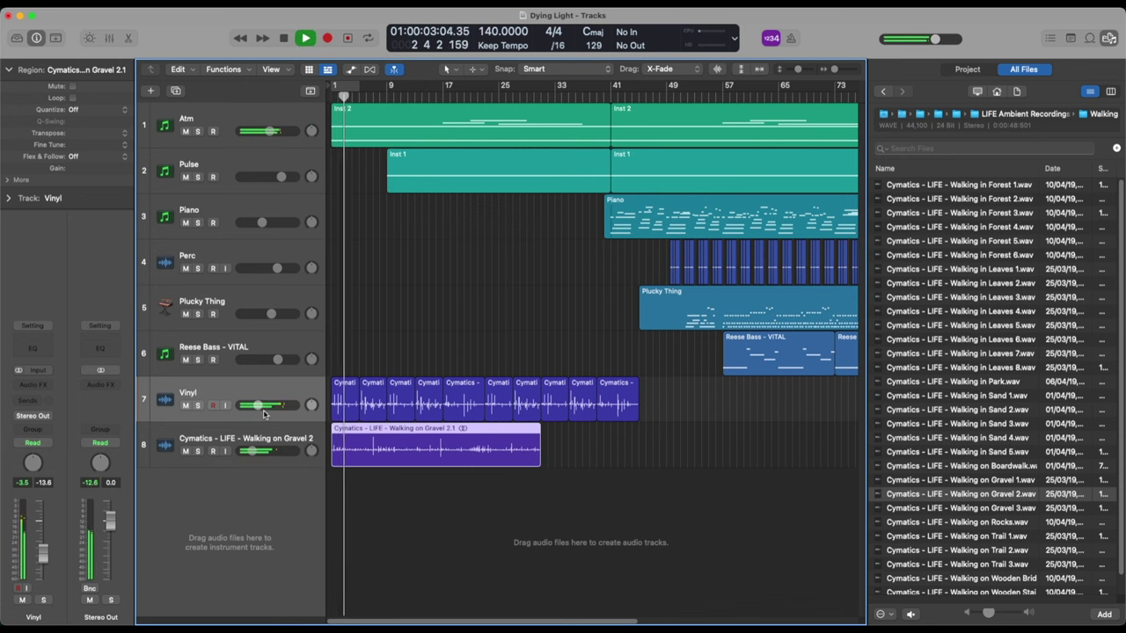
mouse_move(252, 405)
Show the mixer and rename the Walking on Gravel 2 channel as Walking.
key("x")
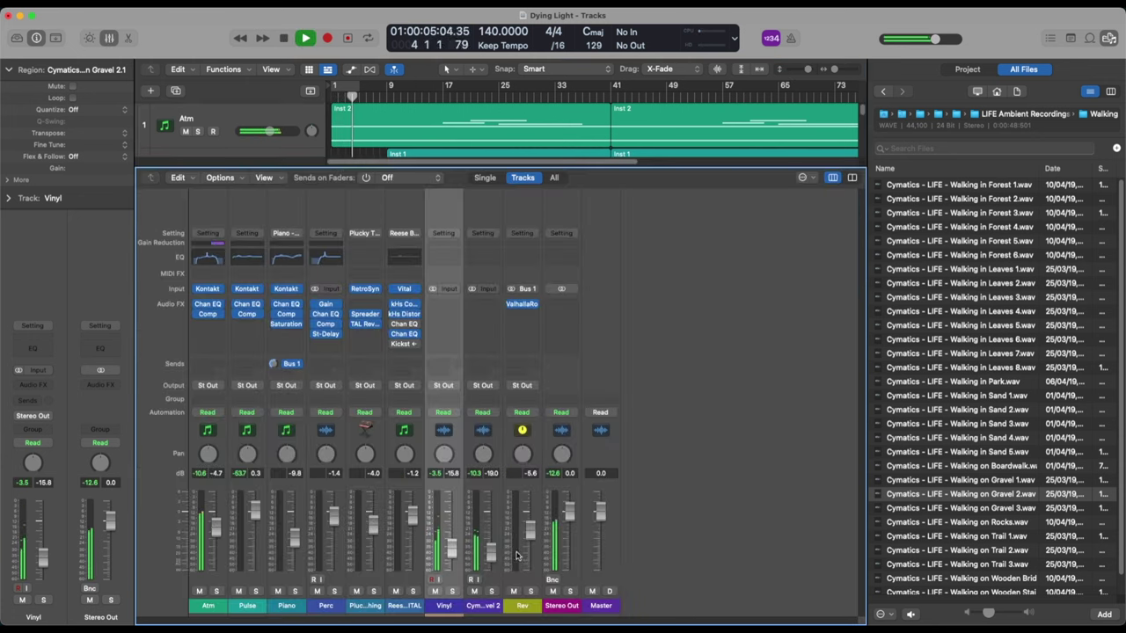
left_click(482, 606)
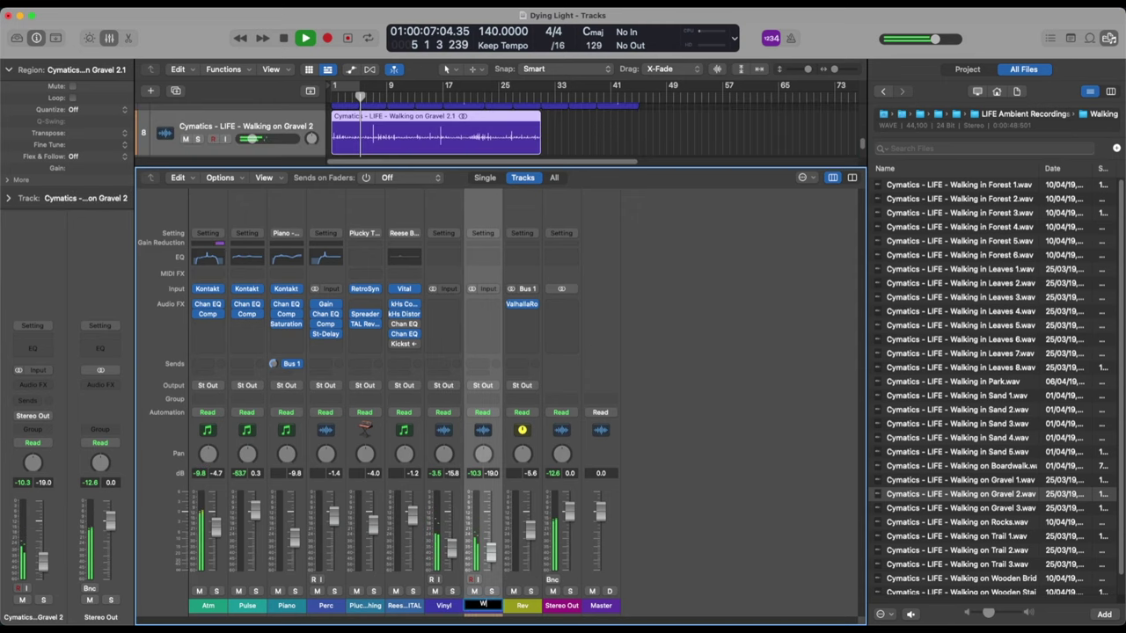
type("Walking")
key("Return")
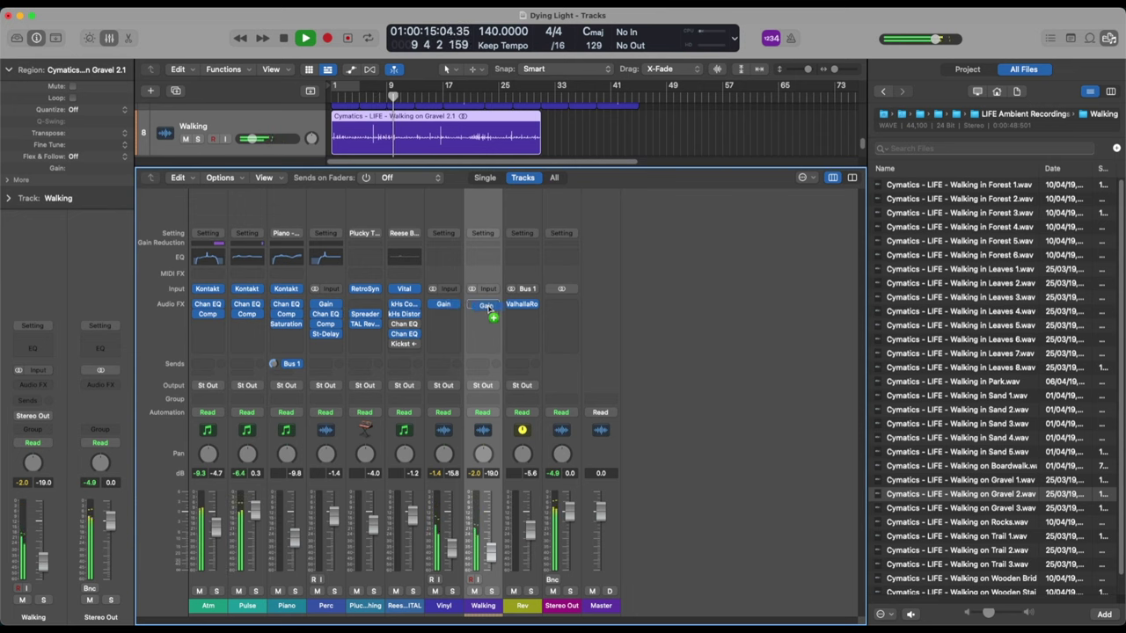
Add a Gain plug-in to the Walking channel, and set the gain to -3.8 dB on Vinyl and -7.6 dB on Walking.
left_click_drag(489, 309, 489, 308)
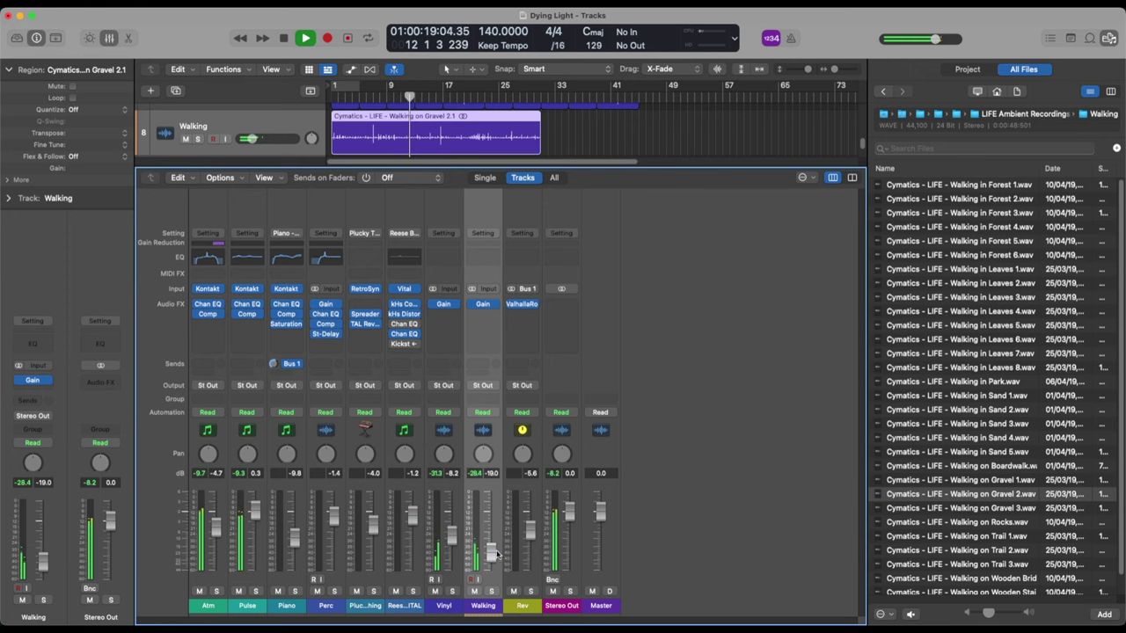
left_click(444, 305)
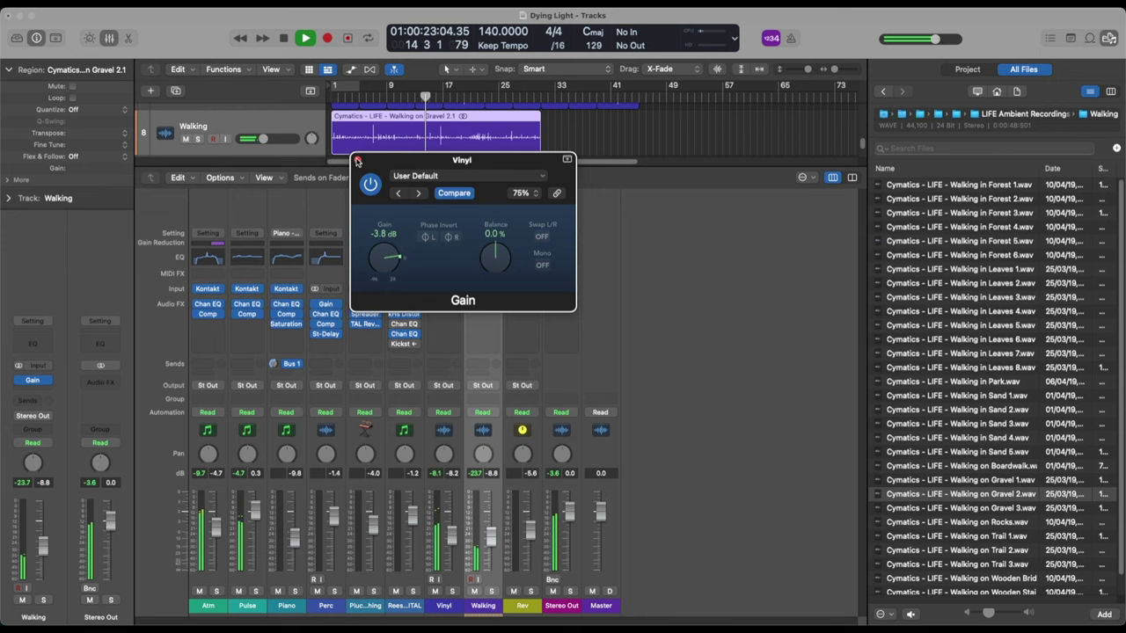
left_click(358, 160)
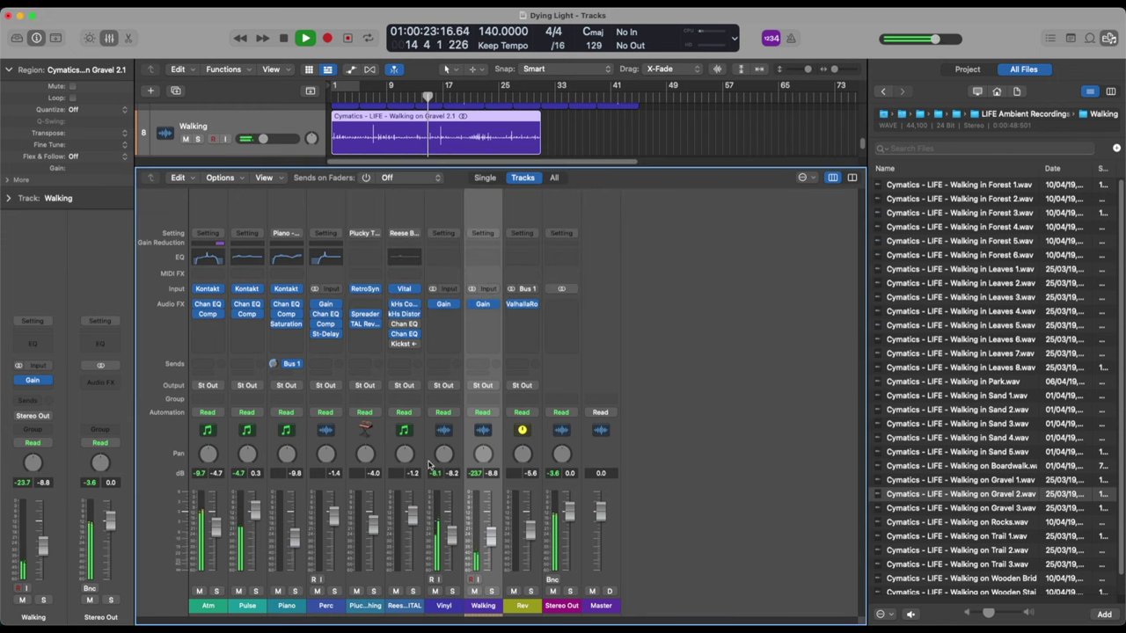
left_click(482, 304)
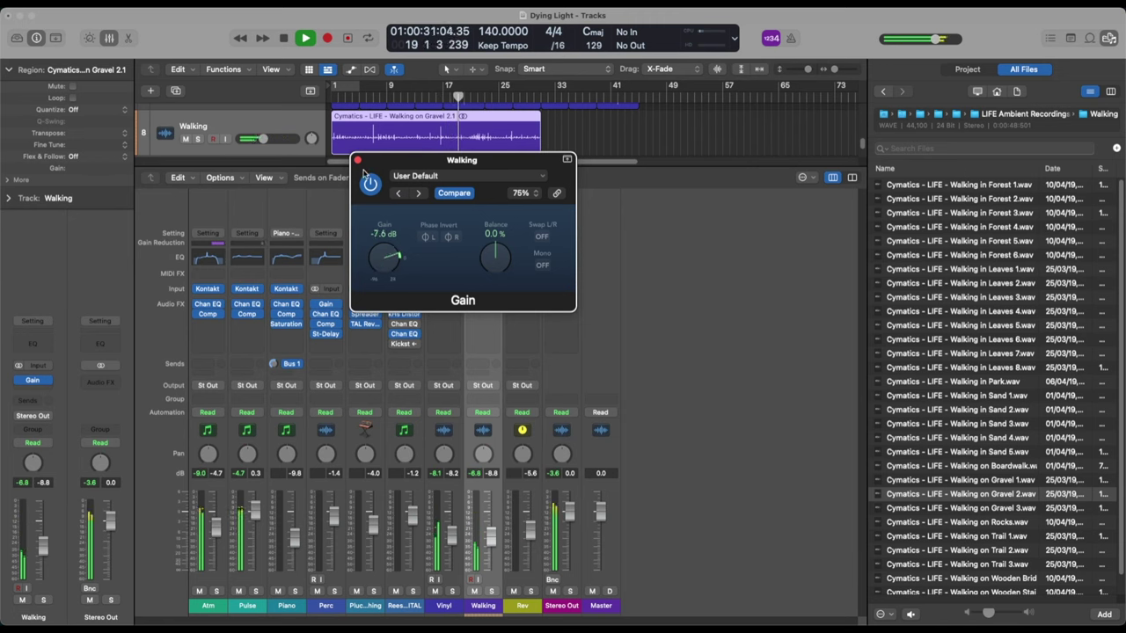
left_click(357, 160)
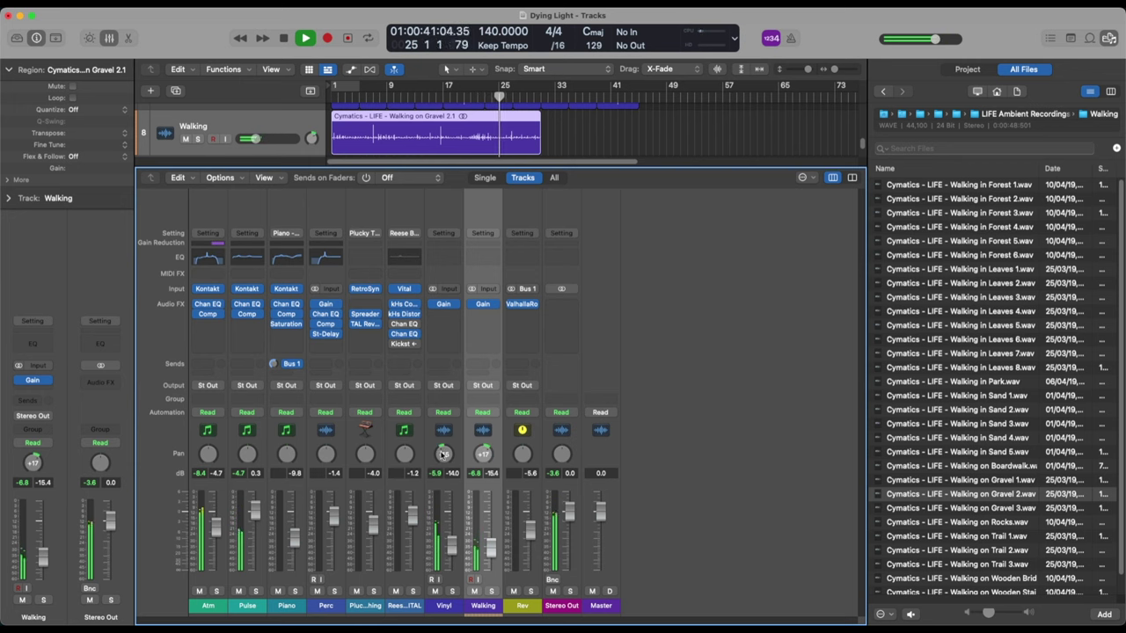
Hide the mixer and the file browser and fit the whole arrangement in the tracks area.
key("x")
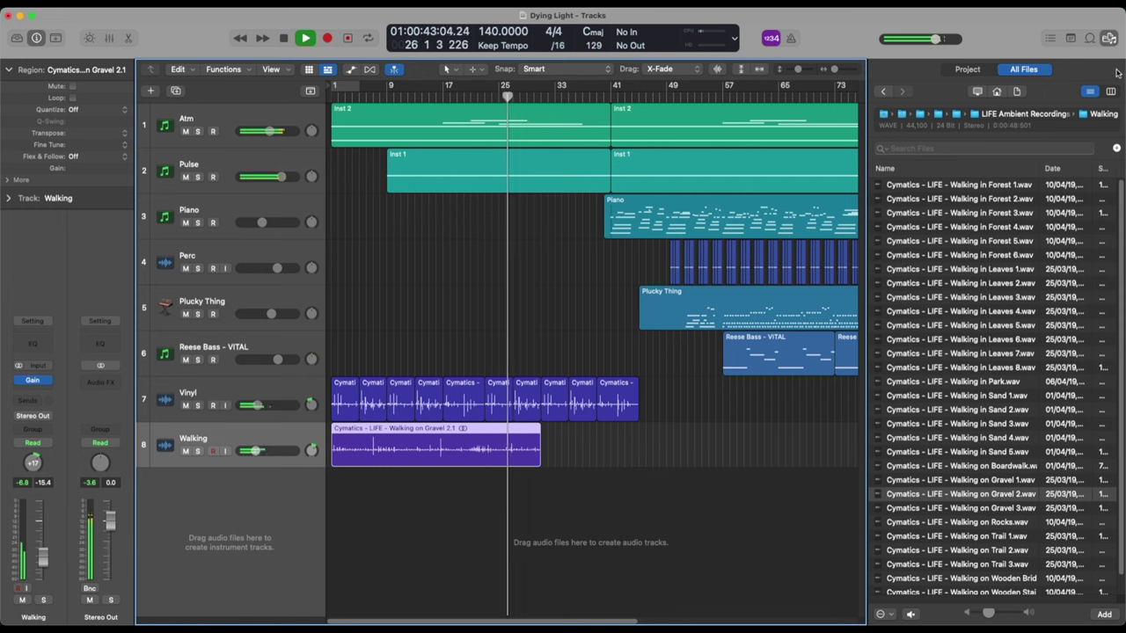
left_click(1108, 39)
key("super+Left")
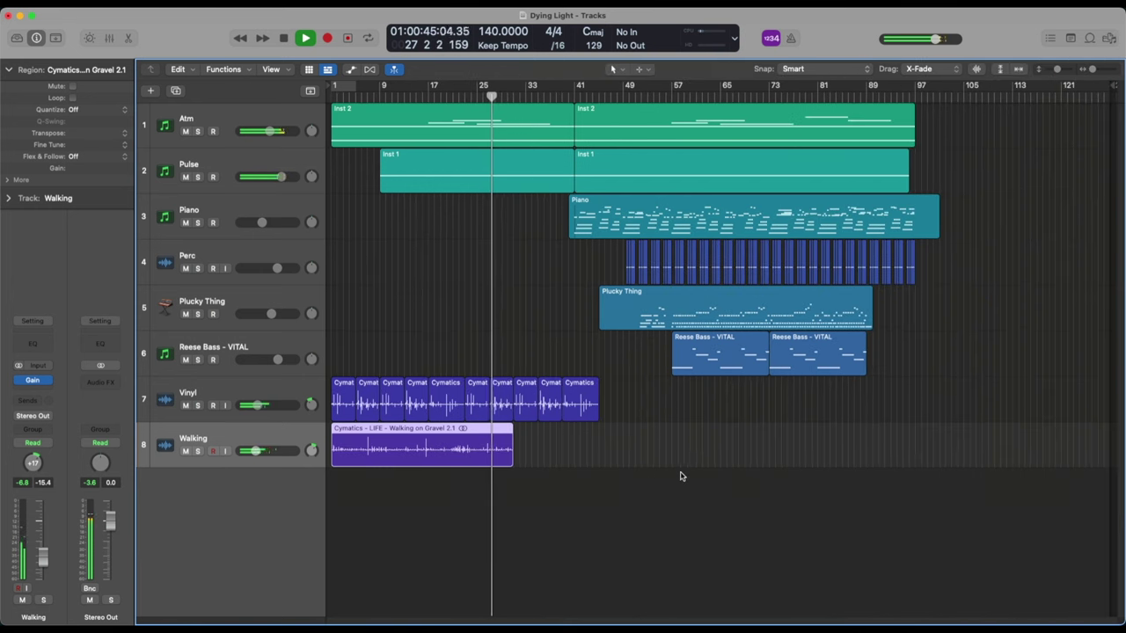